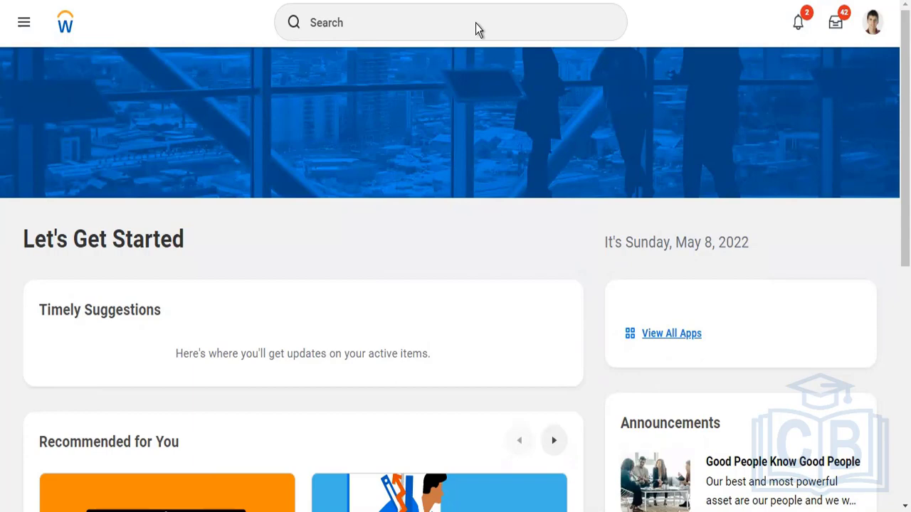
- Start the Create Journal task and select TW101 Twitter Inc : Actuals as the ledger
click(476, 25)
text(cr journal)
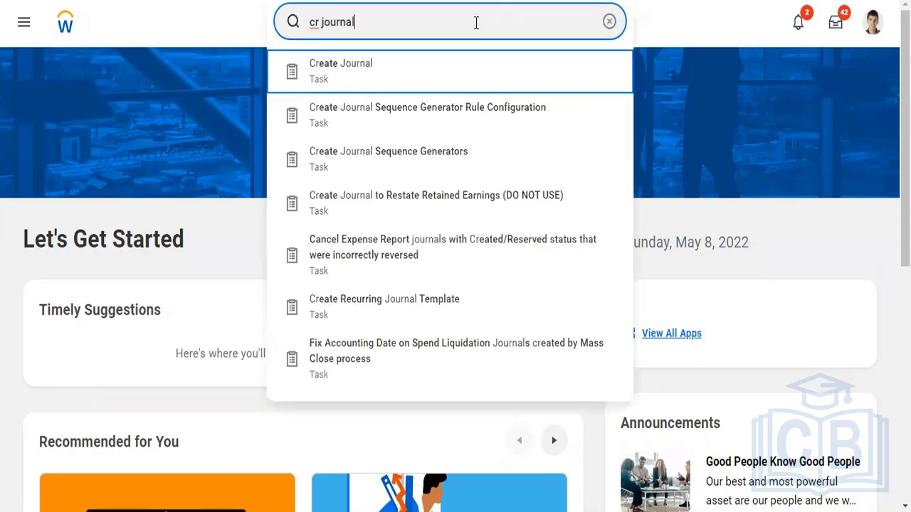
key(Return)
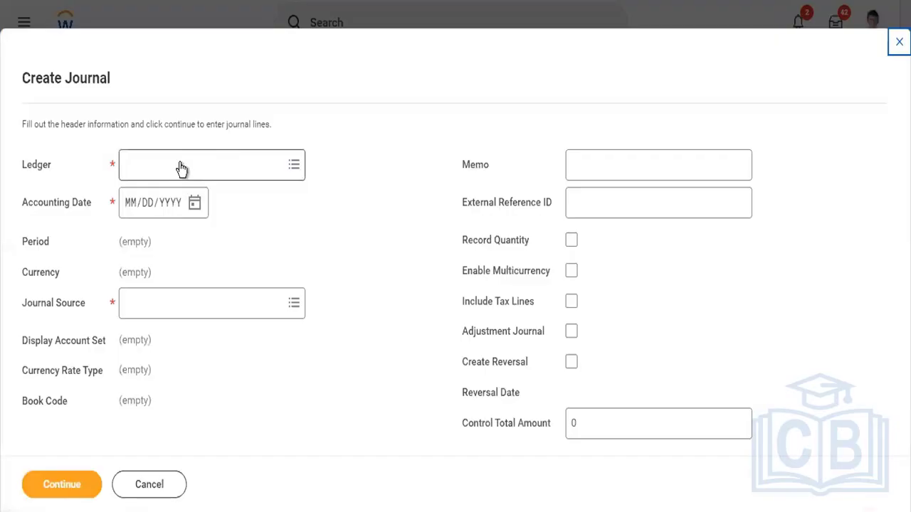
click(181, 167)
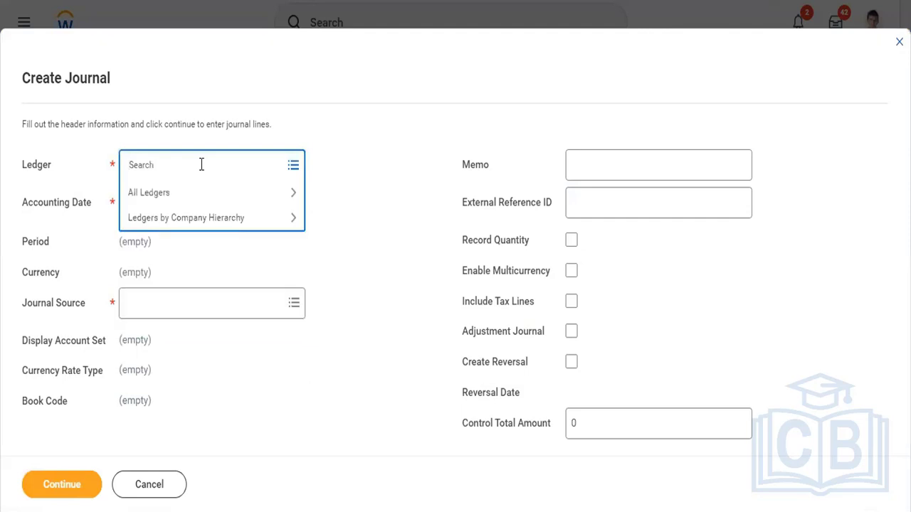
text(twitter)
key(Return)
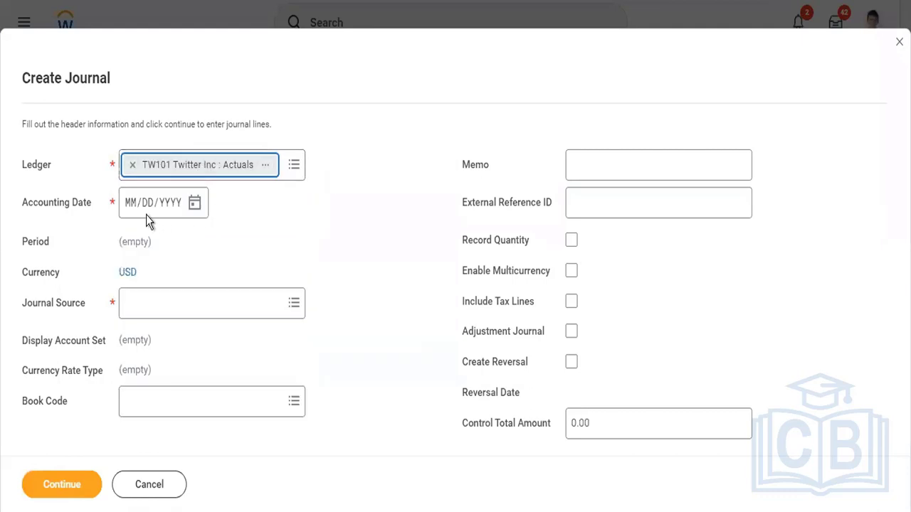
- Set the accounting date to 05/02/2022 and the journal source to Manual Journal
click(130, 206)
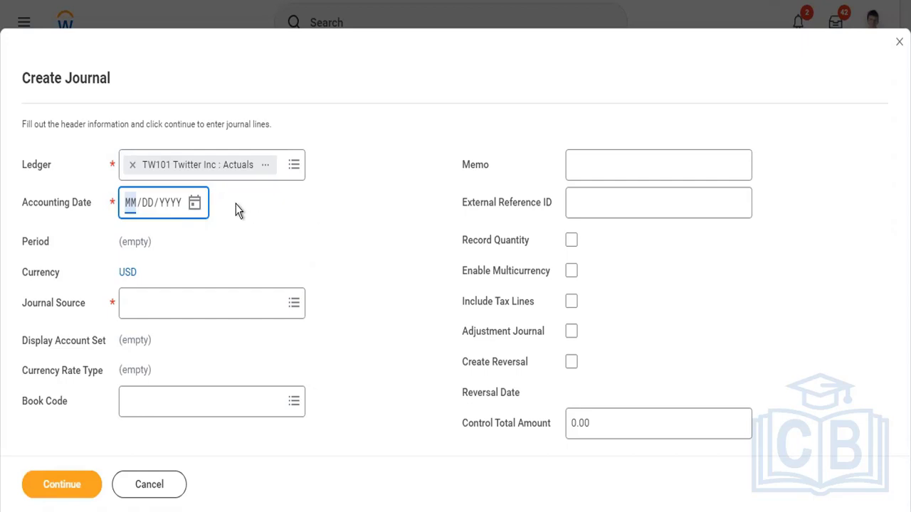
click(195, 205)
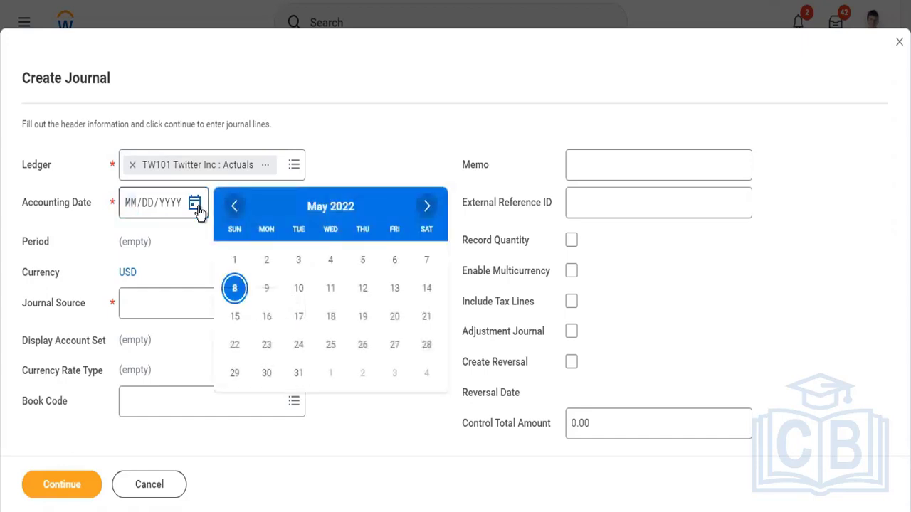
click(267, 262)
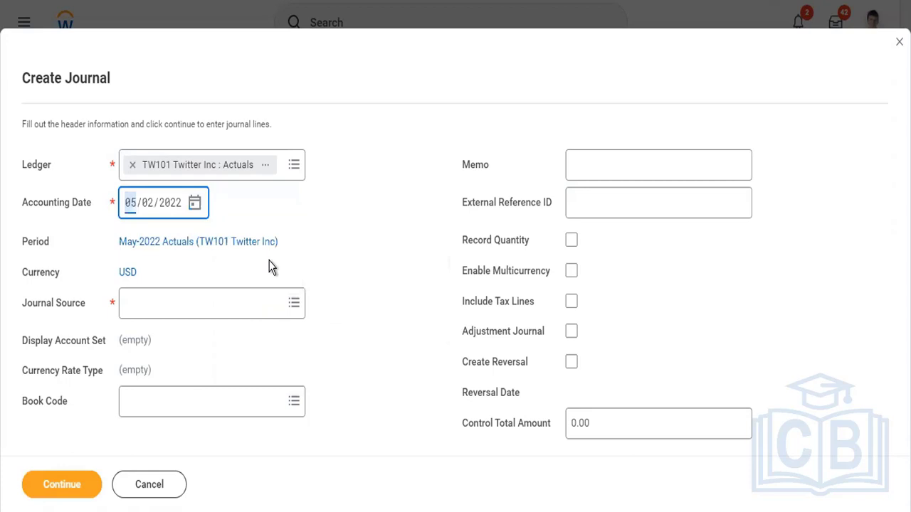
click(214, 311)
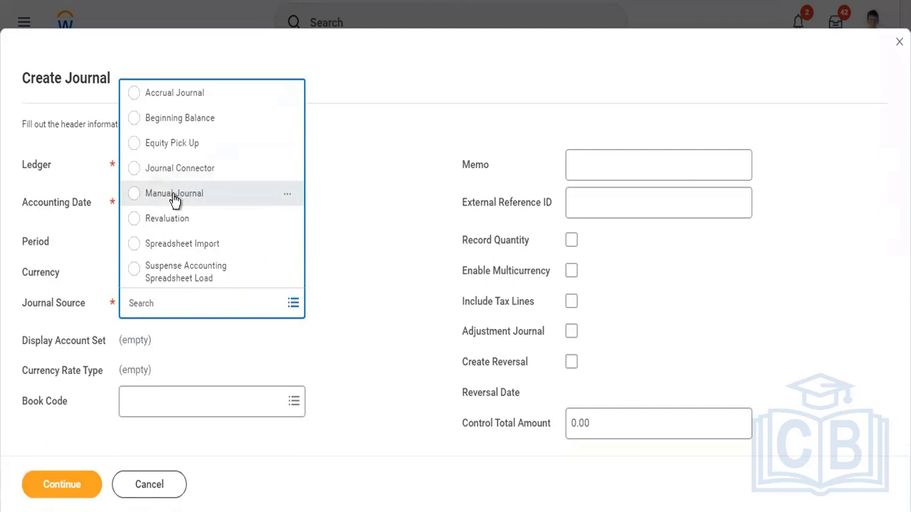
click(175, 198)
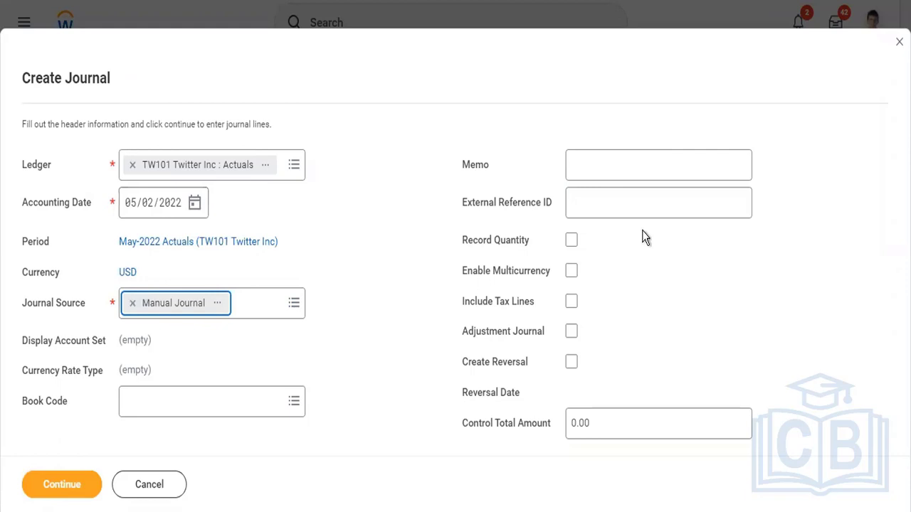
- Enter the memo "This is our 2nd Journal" and continue to the journal entry lines
click(623, 169)
text(Th)
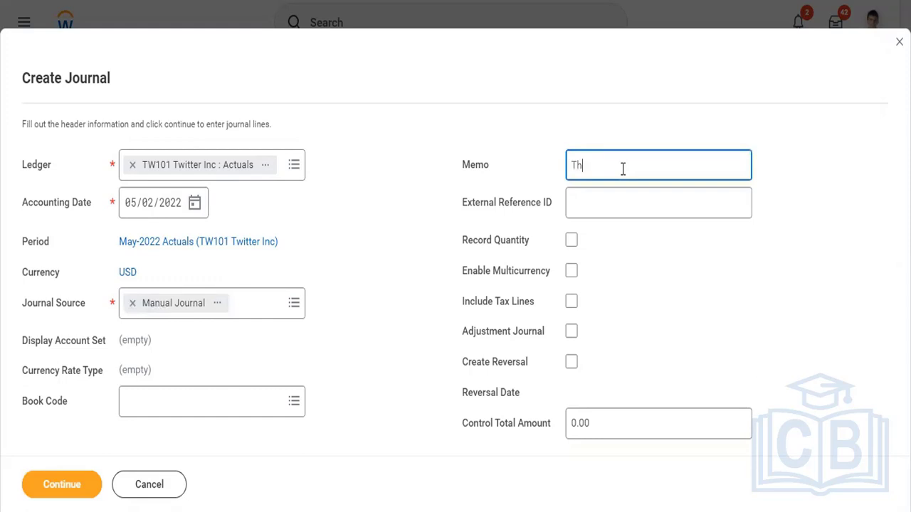
text(is is our 2nd Journal)
click(69, 486)
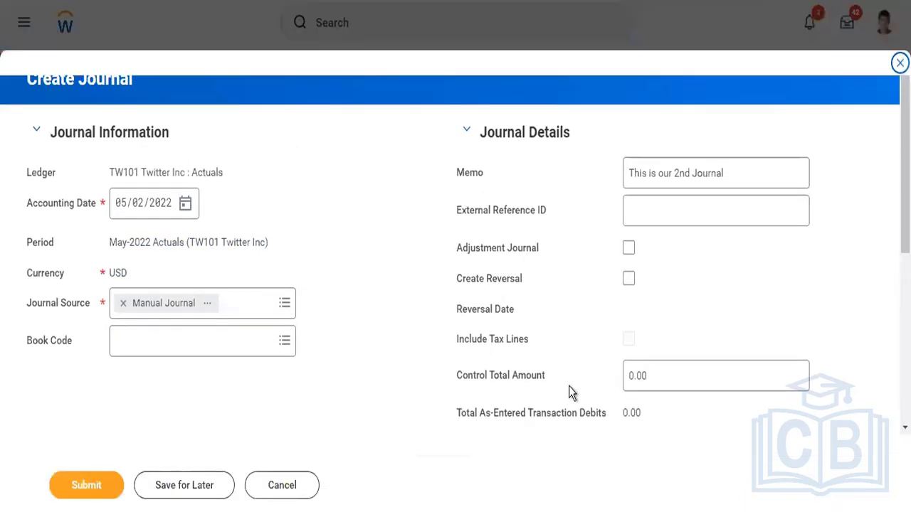
- Assign ledger account 1000:Cash to the first journal line and 1205:Allowance for Doubtful Accounts to the second
scroll(294, 427, down, 5)
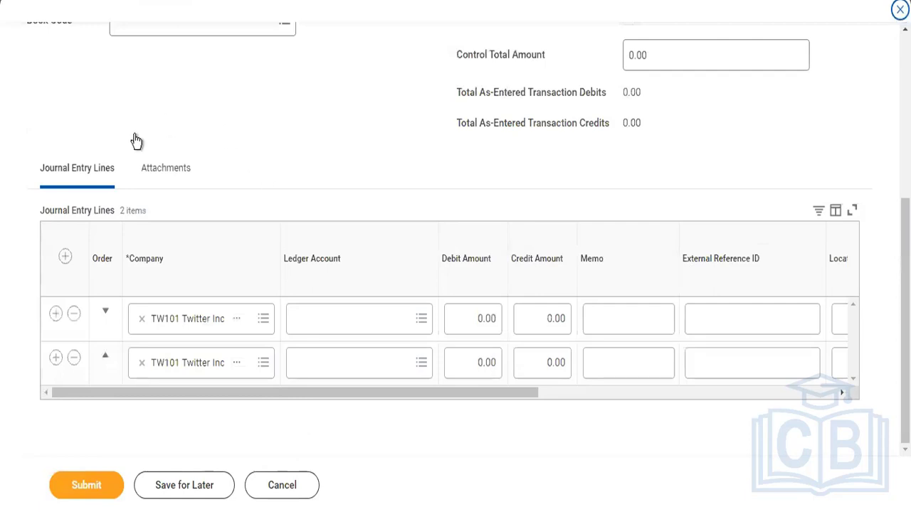
click(343, 333)
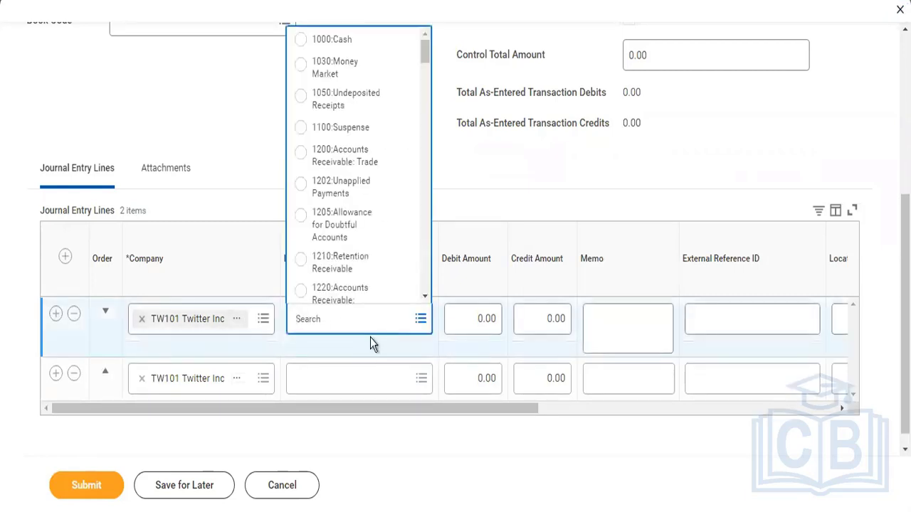
text(1)
click(335, 38)
click(365, 388)
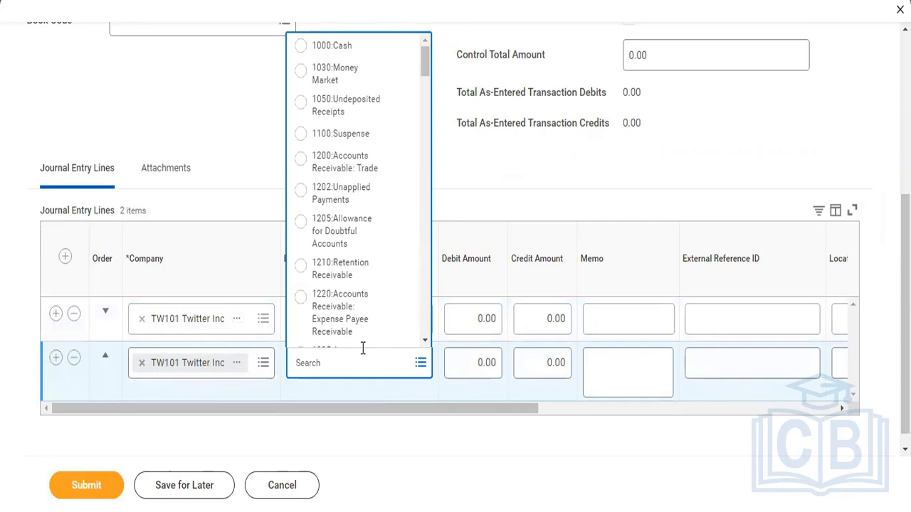
click(350, 238)
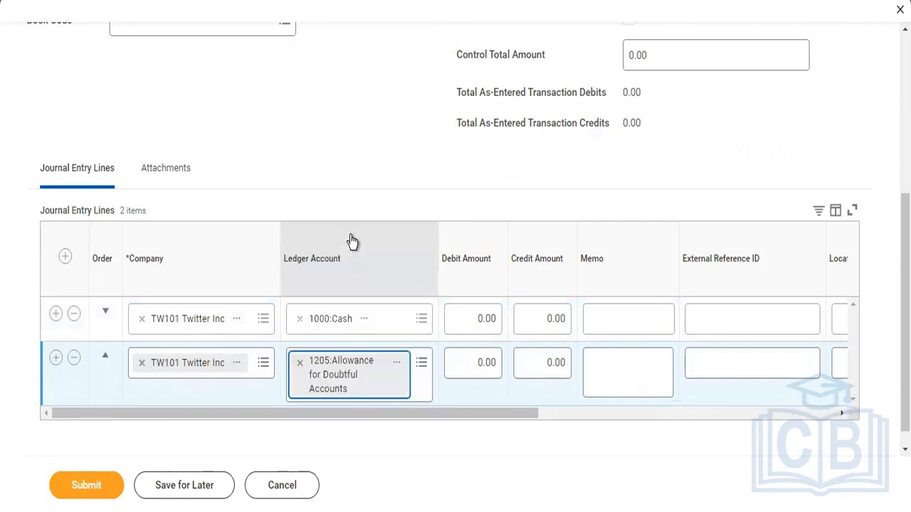
- Enter a debit amount of 1500 on the Cash line and a credit amount of 1500 on the second line
click(479, 319)
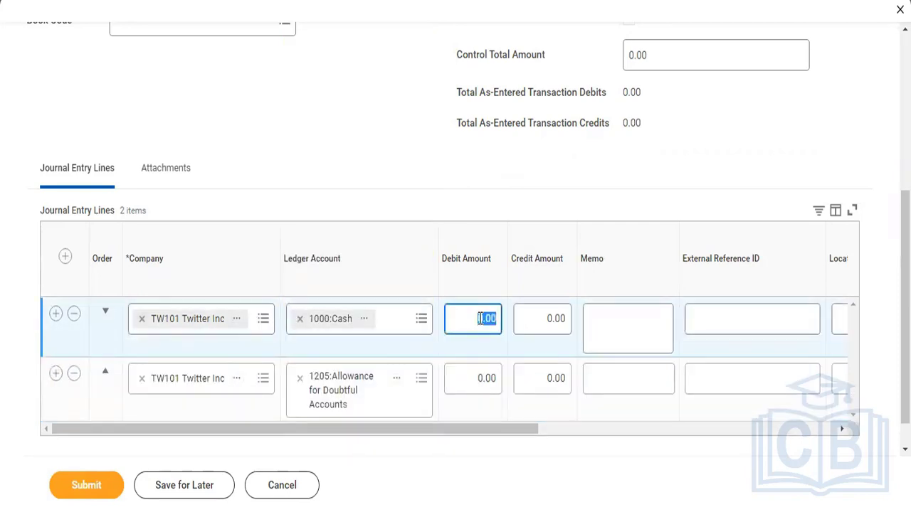
text(1500)
click(554, 384)
text(1500)
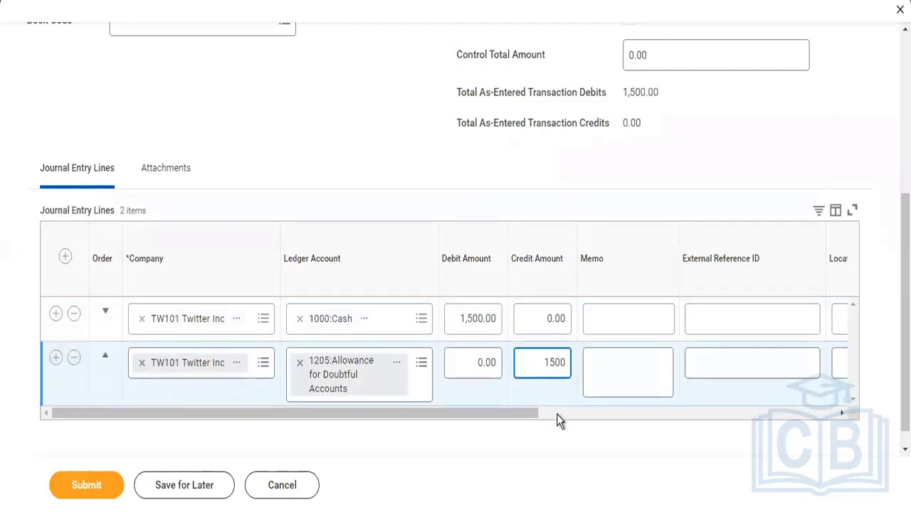
- Assign an active 1000 Cafe Goodluck Management cost center to both journal lines
click(557, 414)
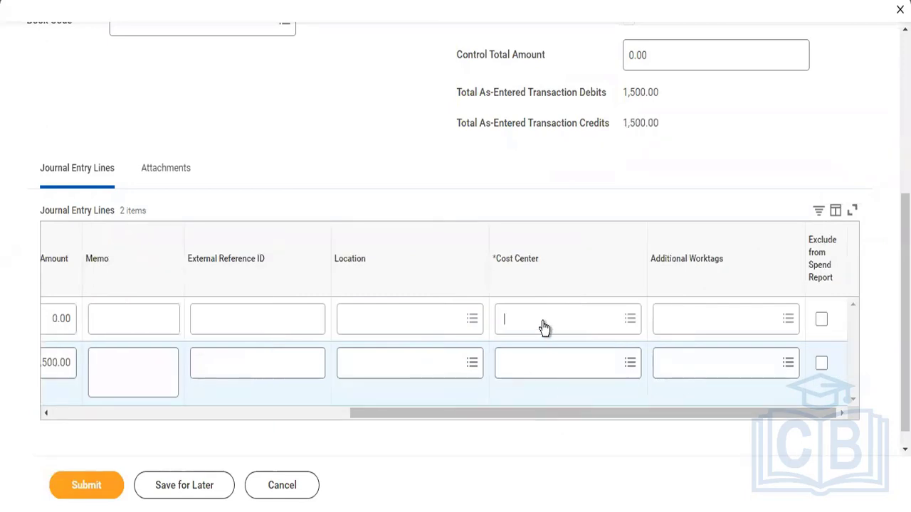
click(544, 327)
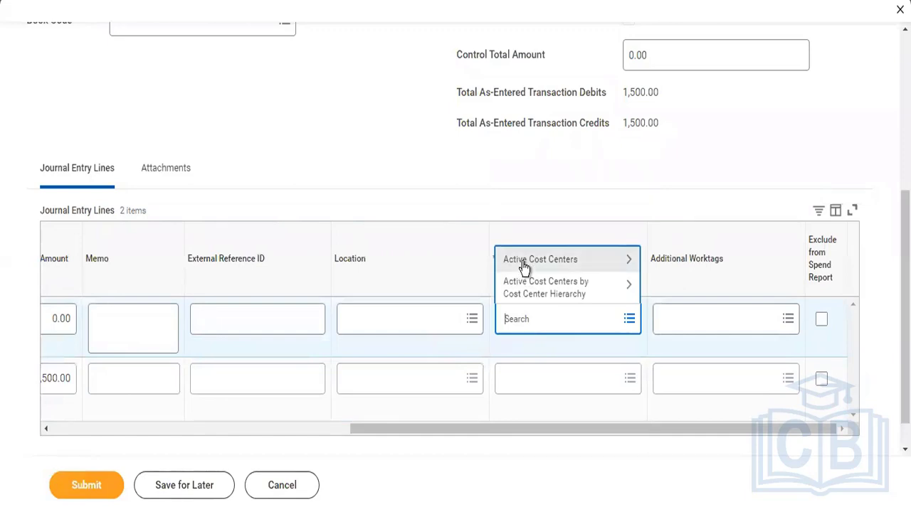
click(524, 262)
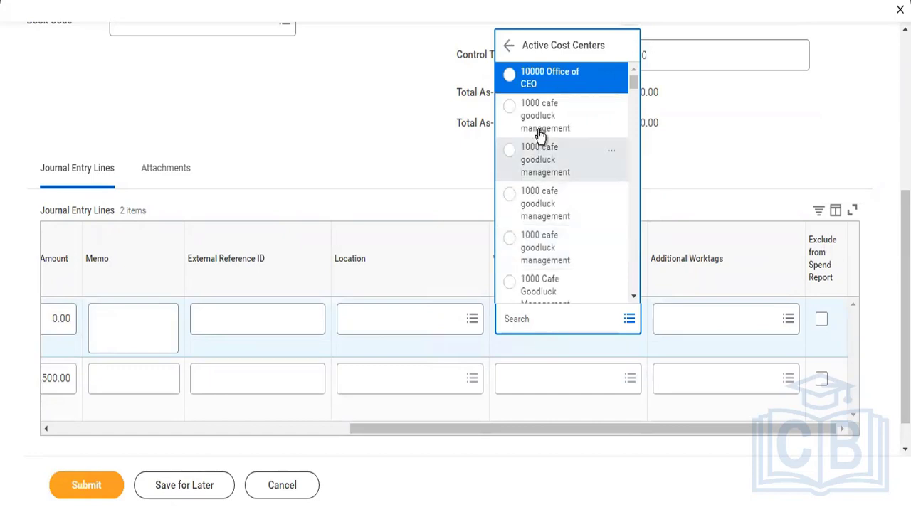
click(541, 134)
click(530, 389)
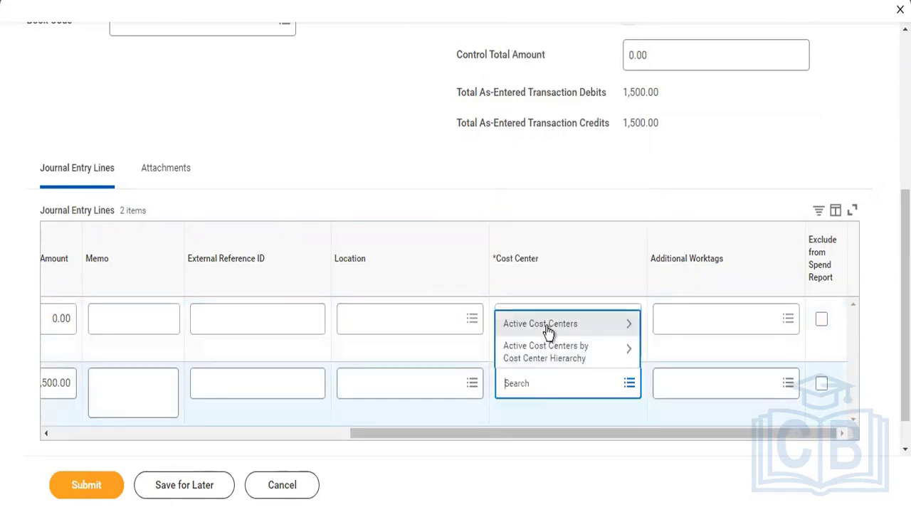
click(548, 327)
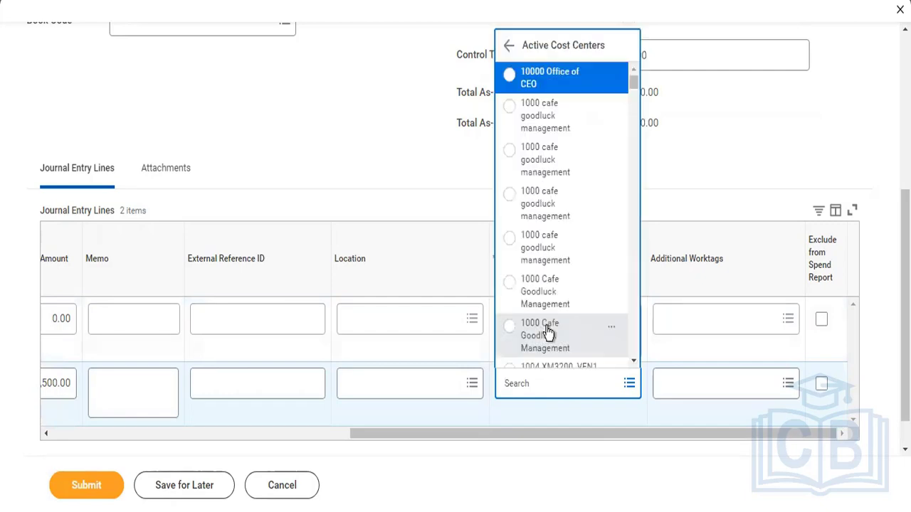
click(548, 332)
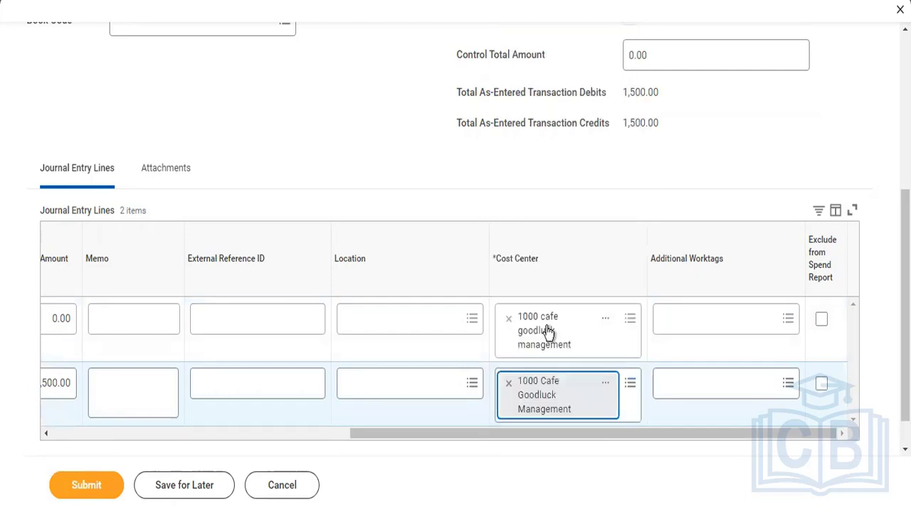
- Submit the journal and turn on the new tables view for its process history
click(112, 487)
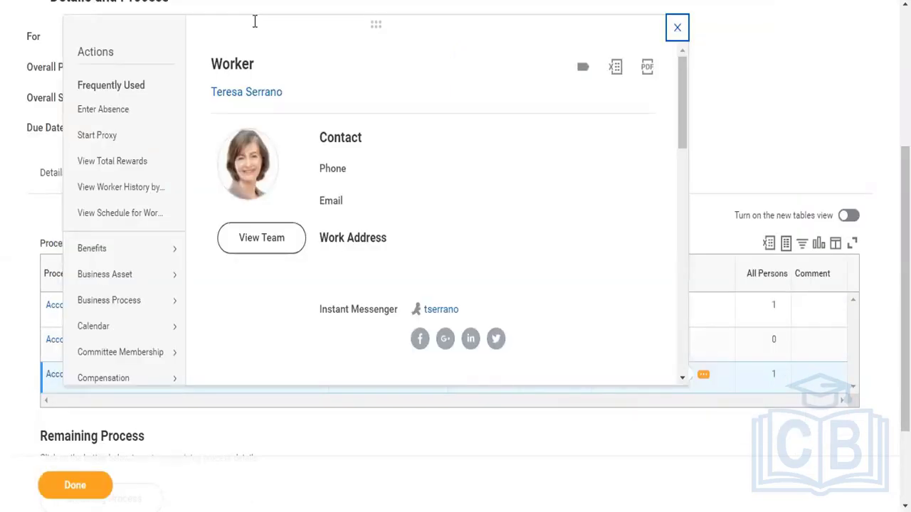
scroll(753, 100, down, 3)
double_click(756, 93)
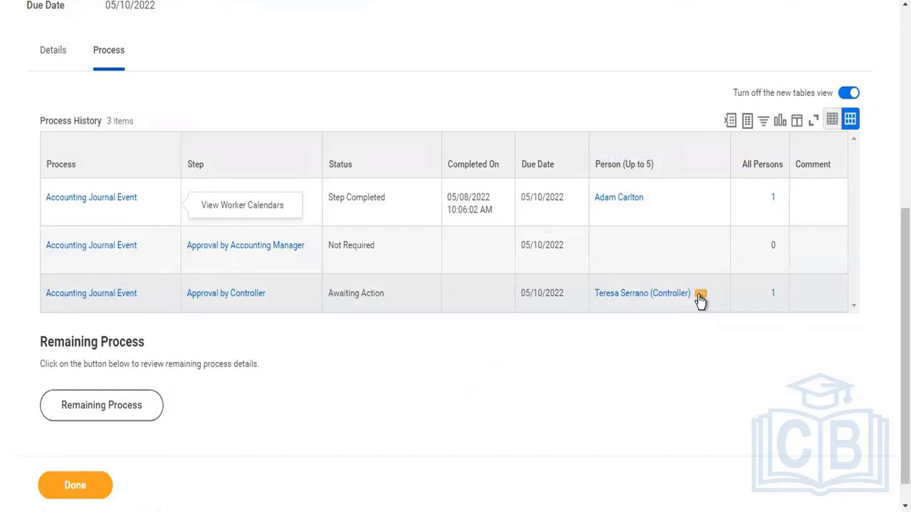
- Start a proxy session as the controller assigned to the pending approval and approve the submitted journal from the inbox
click(700, 298)
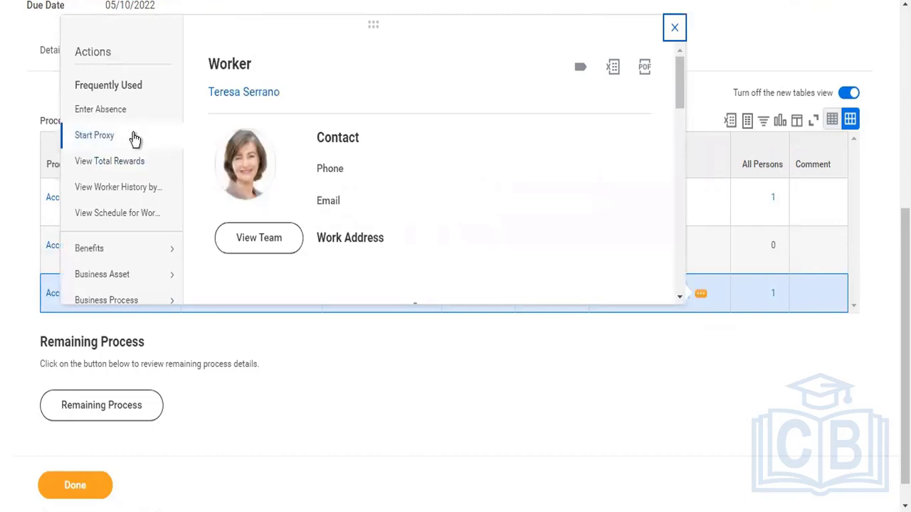
click(135, 139)
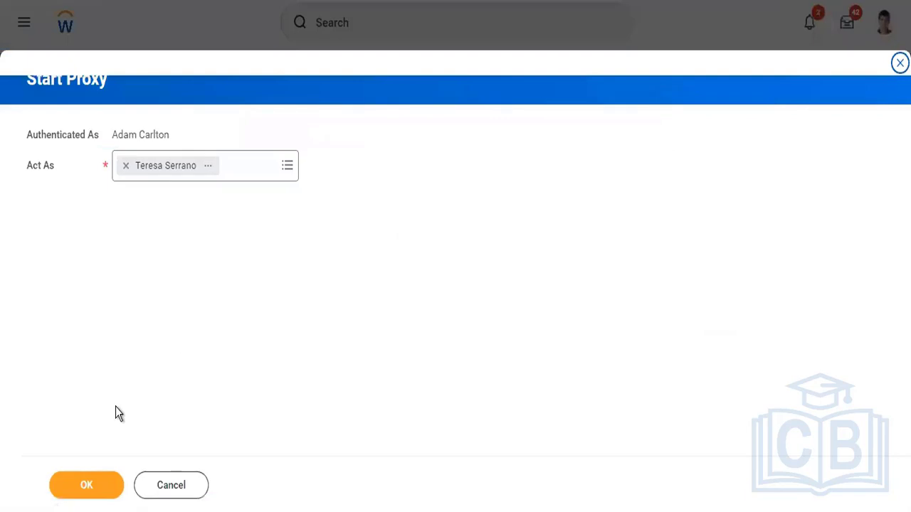
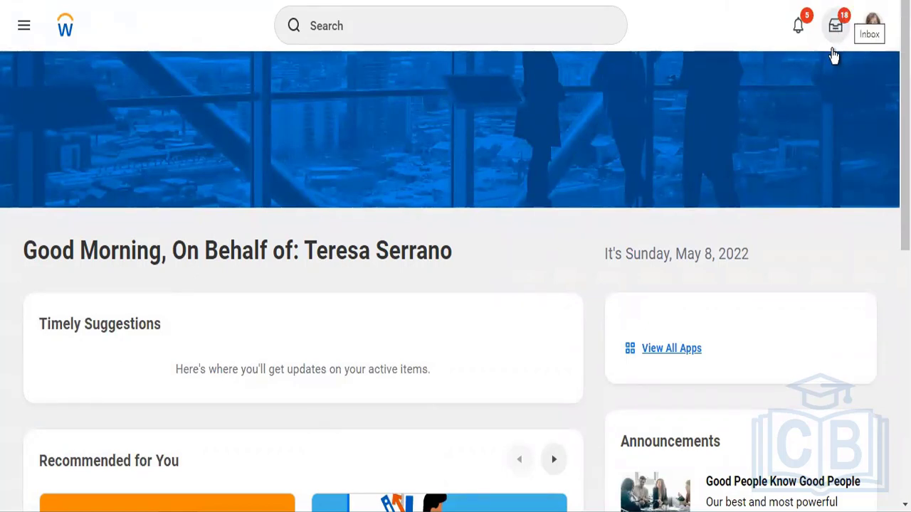
click(837, 36)
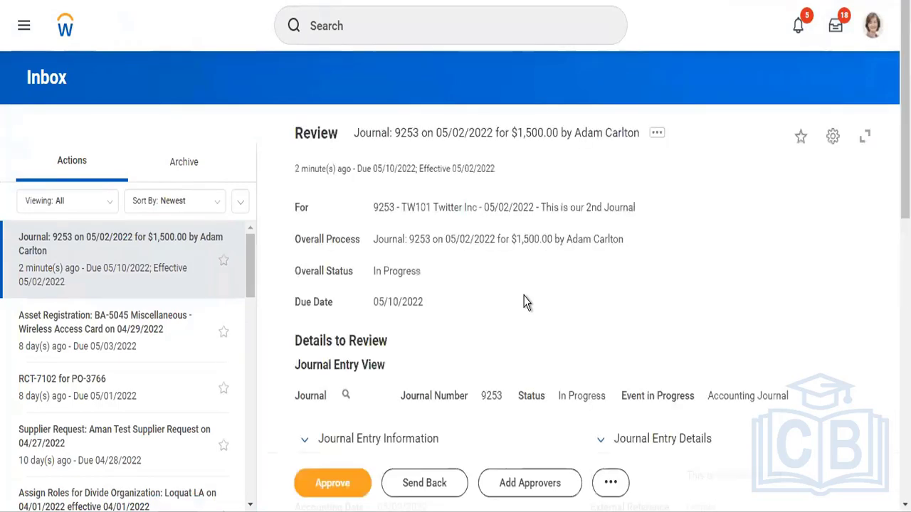
click(351, 486)
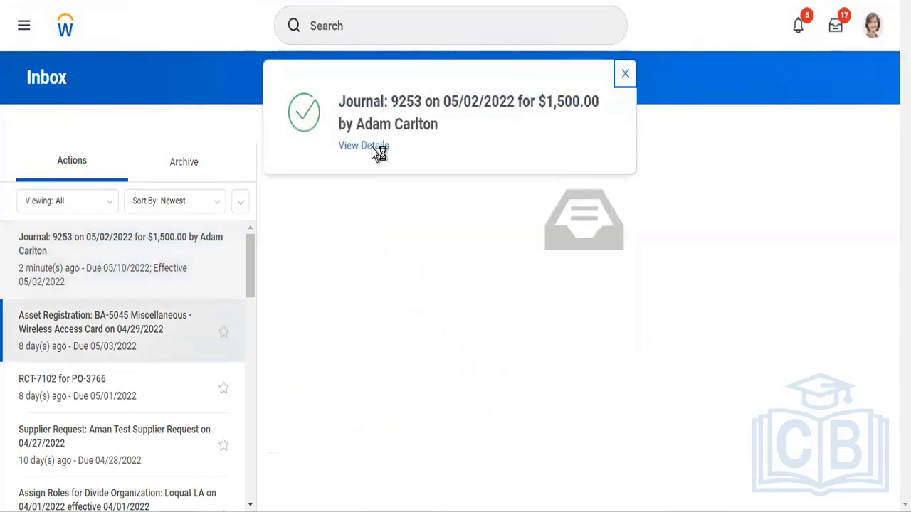
- Open the approved journal from its process details and examine its journal number and process history
click(371, 147)
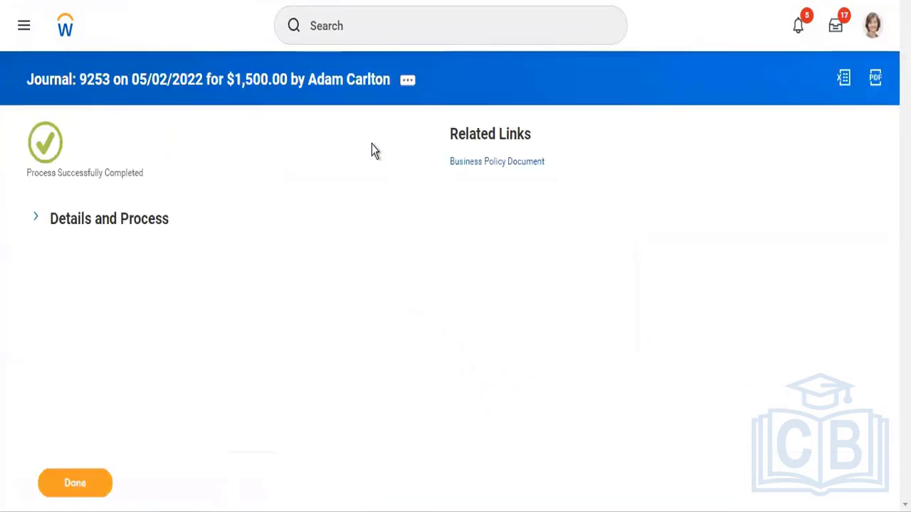
click(124, 234)
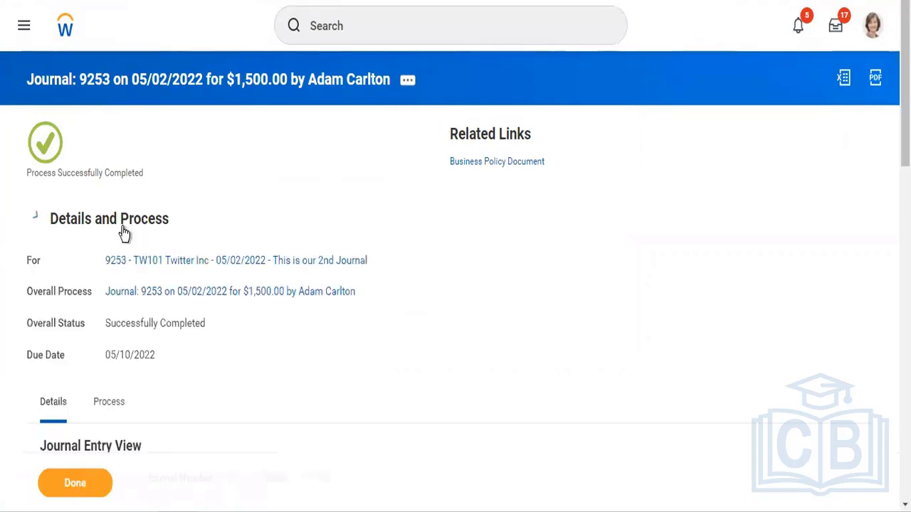
click(133, 269)
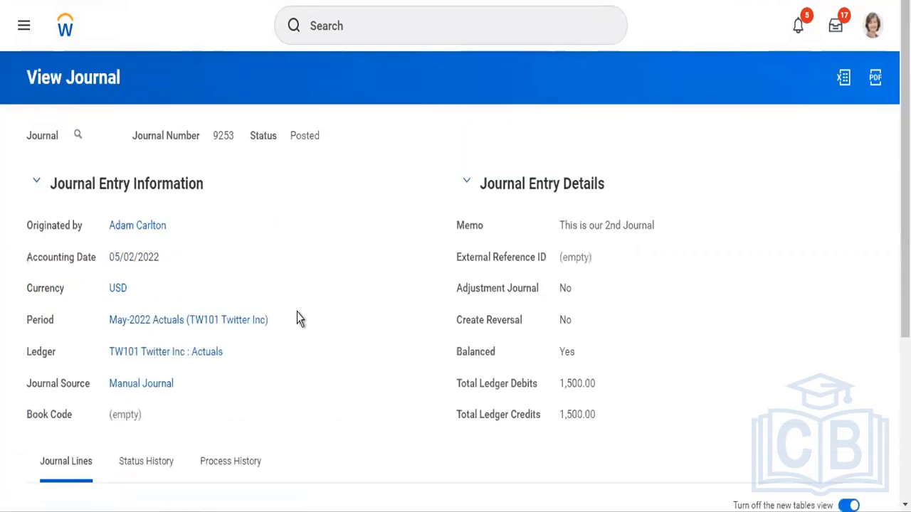
double_click(214, 135)
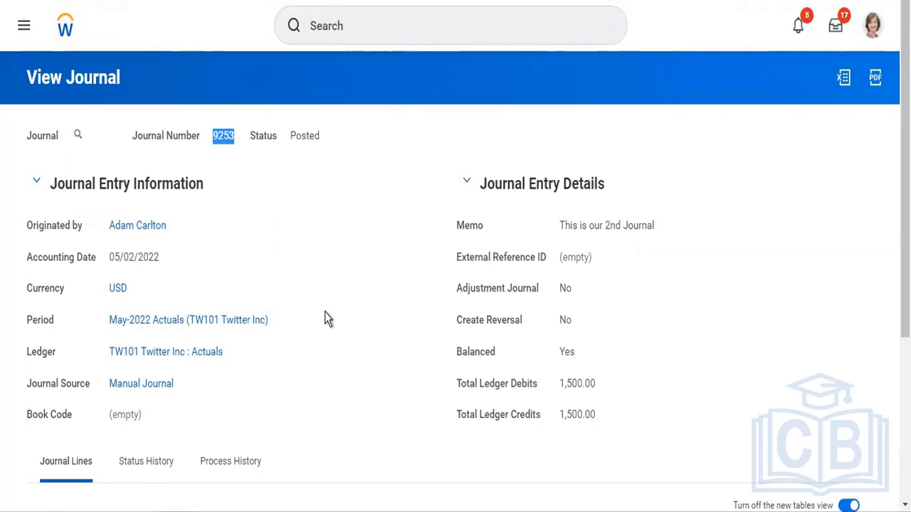
scroll(323, 319, down, 3)
click(237, 222)
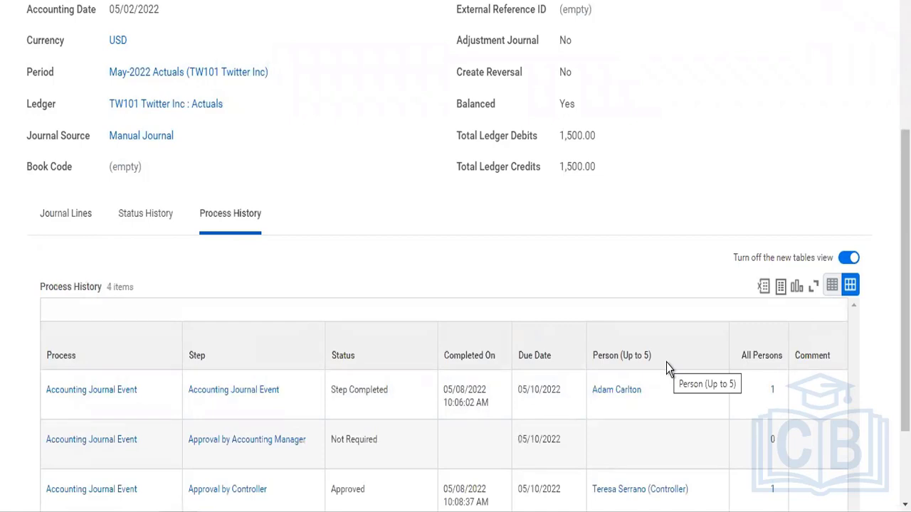
- Review the journal's process history and open the Create Cost Center Hierarchy task
scroll(669, 368, down, 2)
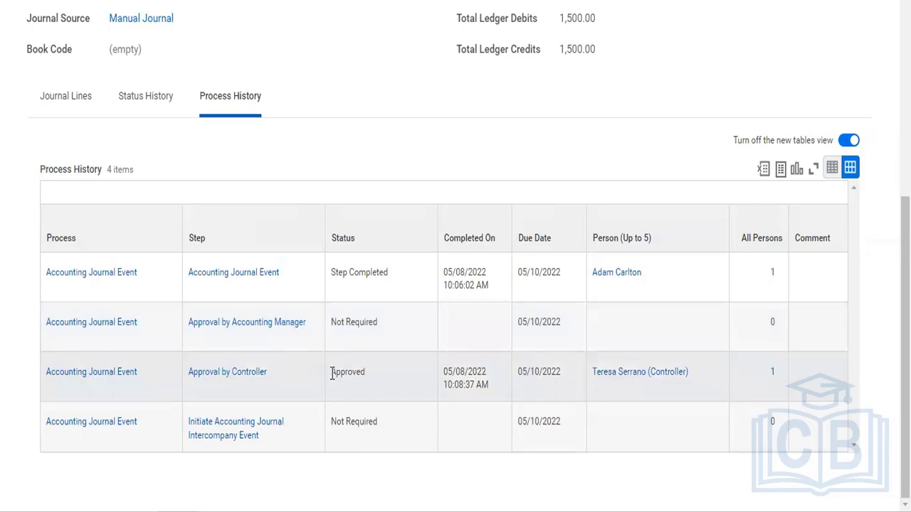
scroll(332, 375, up, 5)
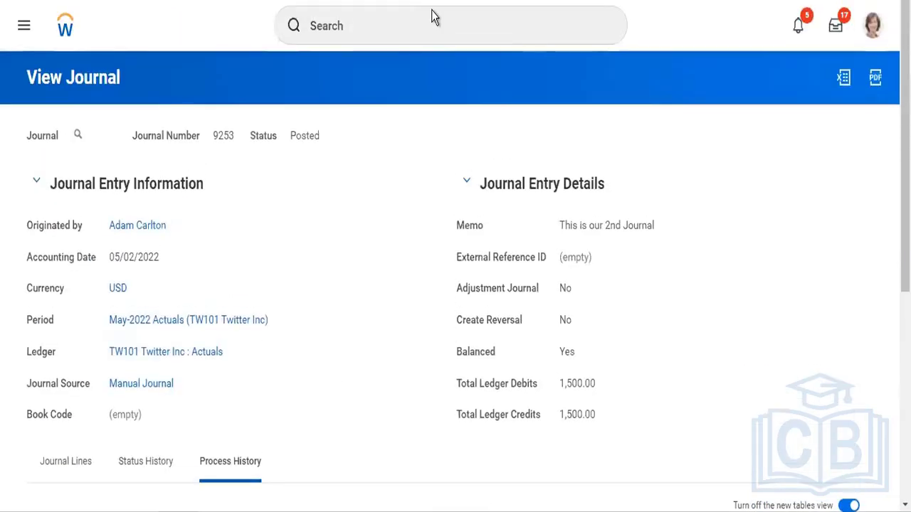
click(441, 28)
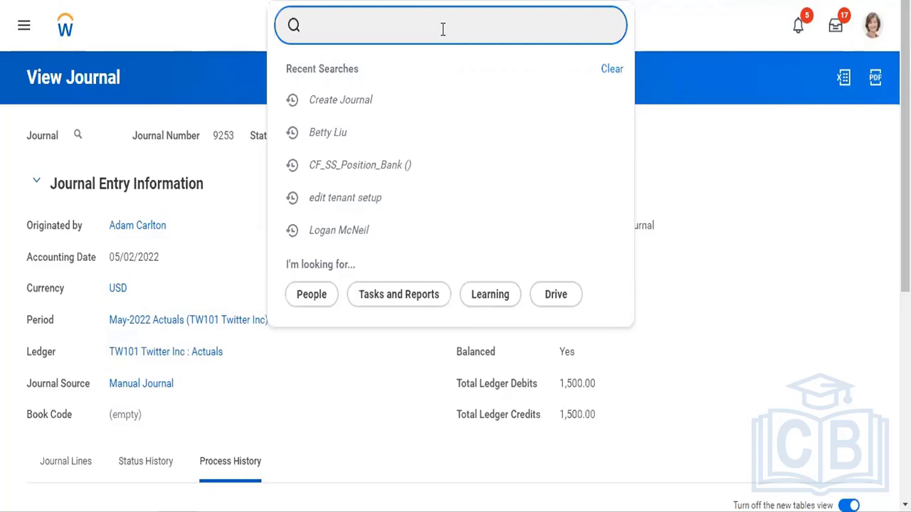
text(cr cost )
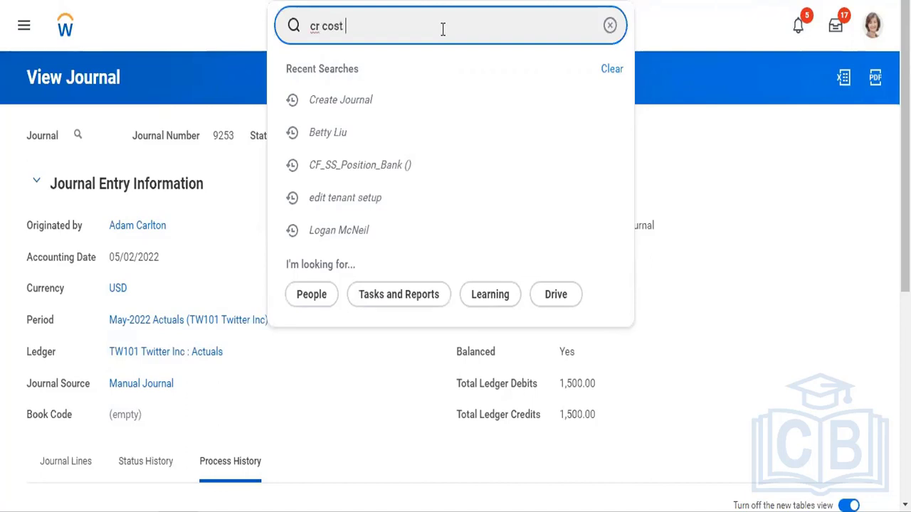
text(center)
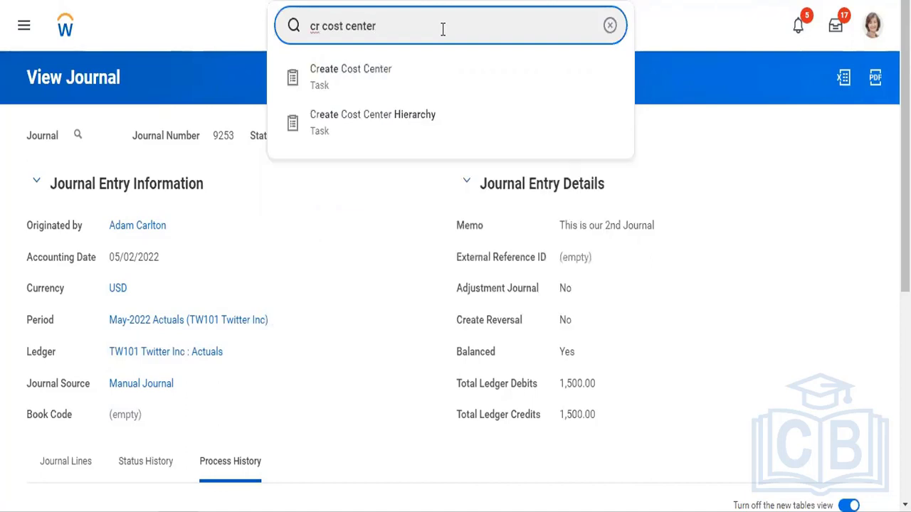
key(Down)
key(Down)
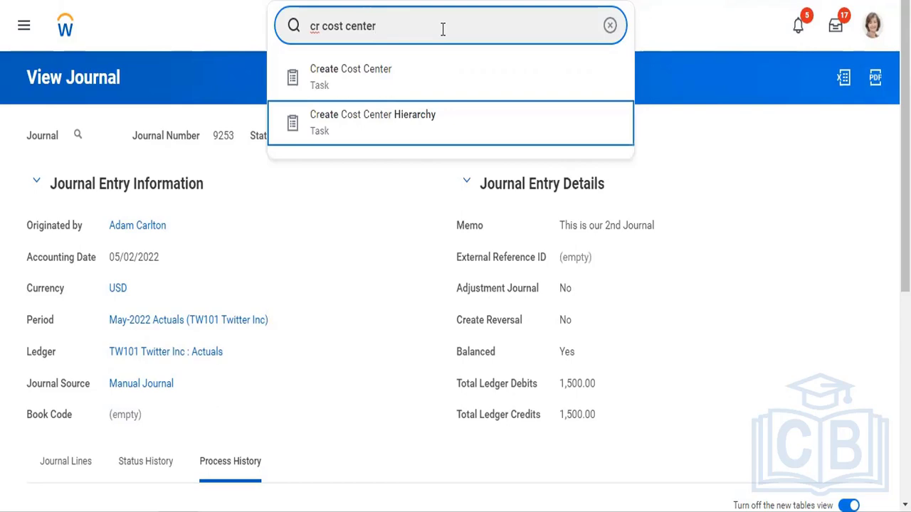
key(Return)
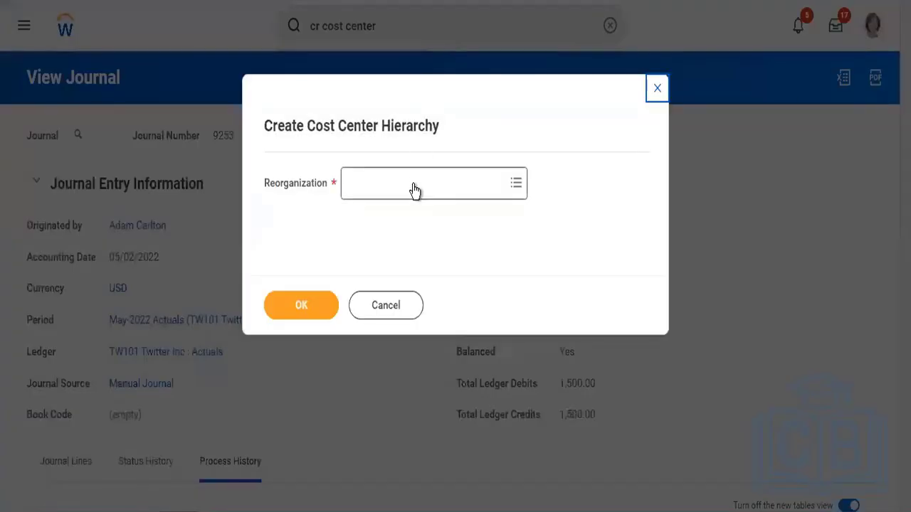
- Start the cost center hierarchy under the Twitter Reorg (01/01/1900) reorganization
click(415, 185)
text(twitter)
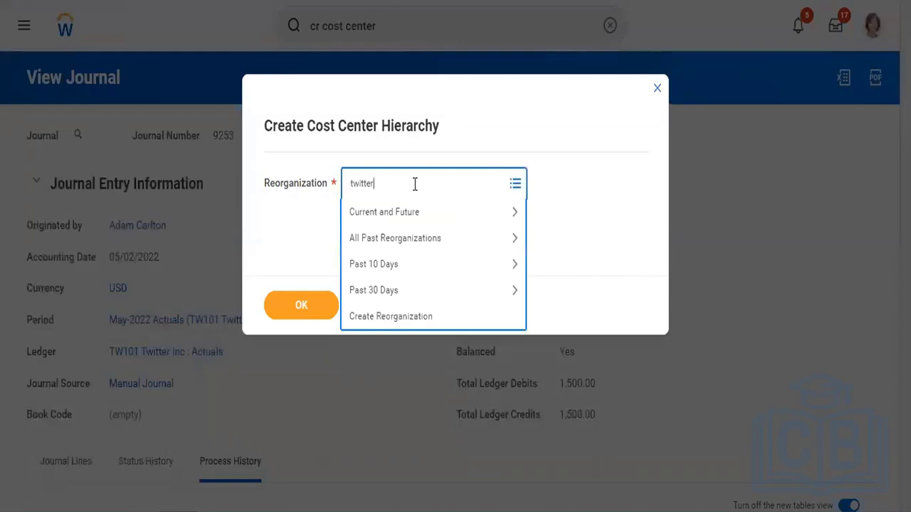
key(Return)
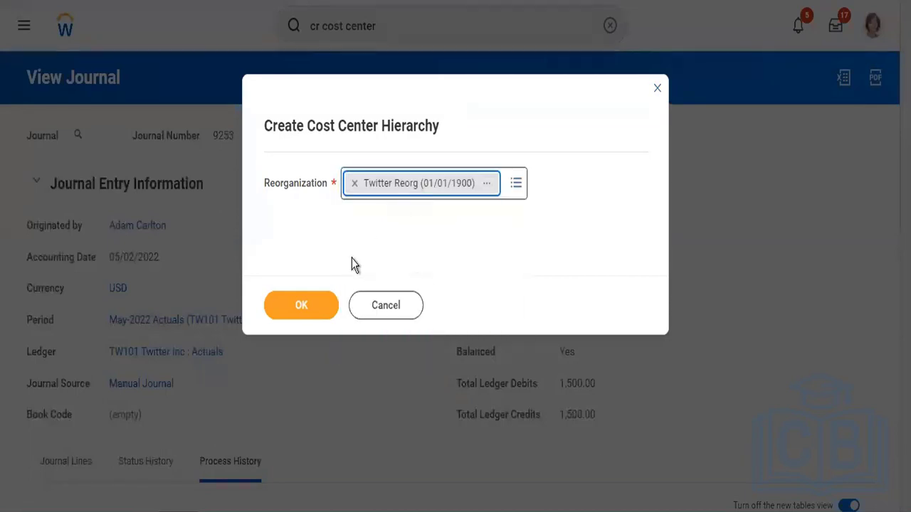
click(316, 301)
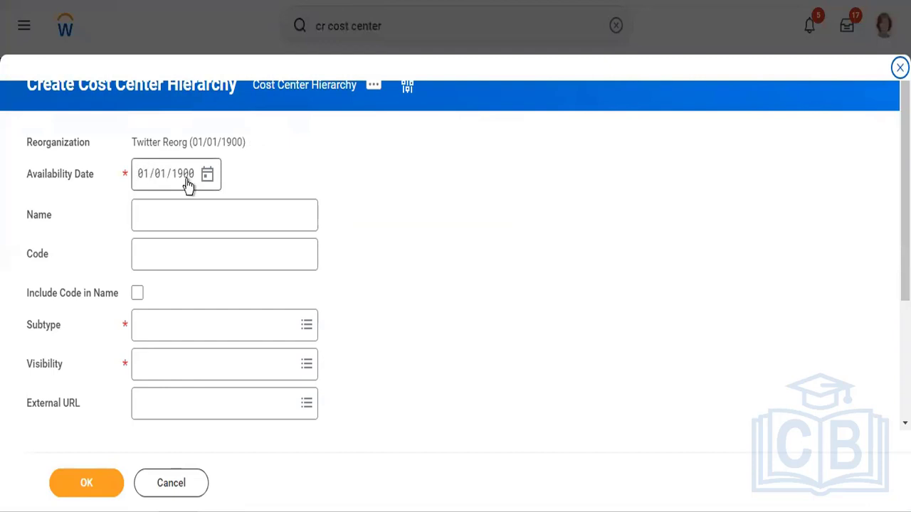
- Name the new cost center hierarchy Twitter Global Operations
mouse_move(197, 182)
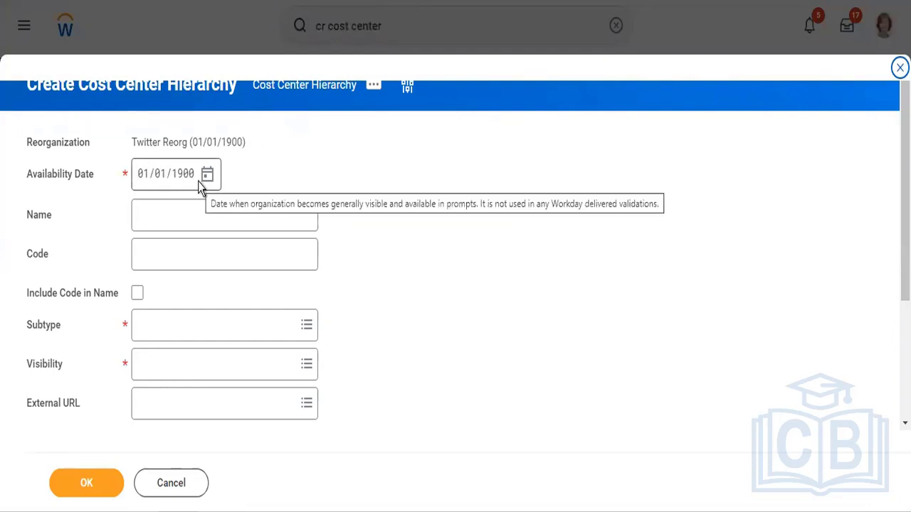
click(192, 206)
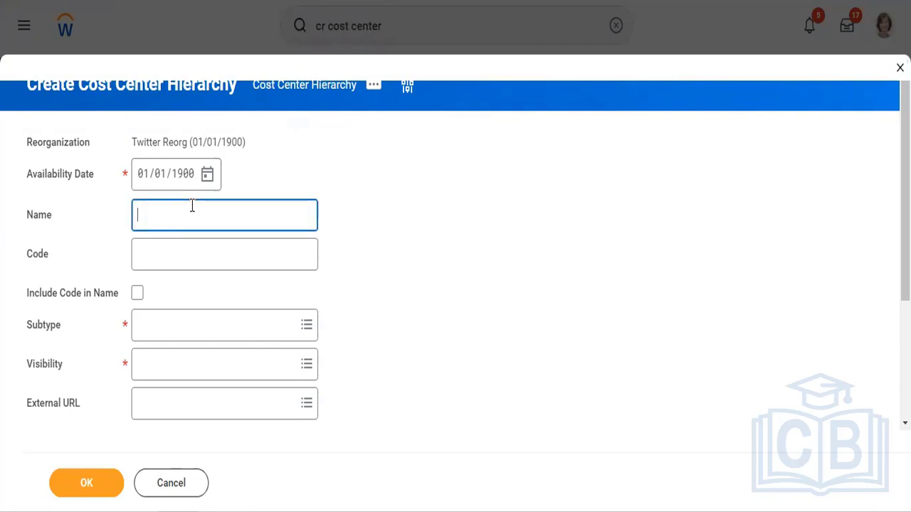
text(Twitter Gloa)
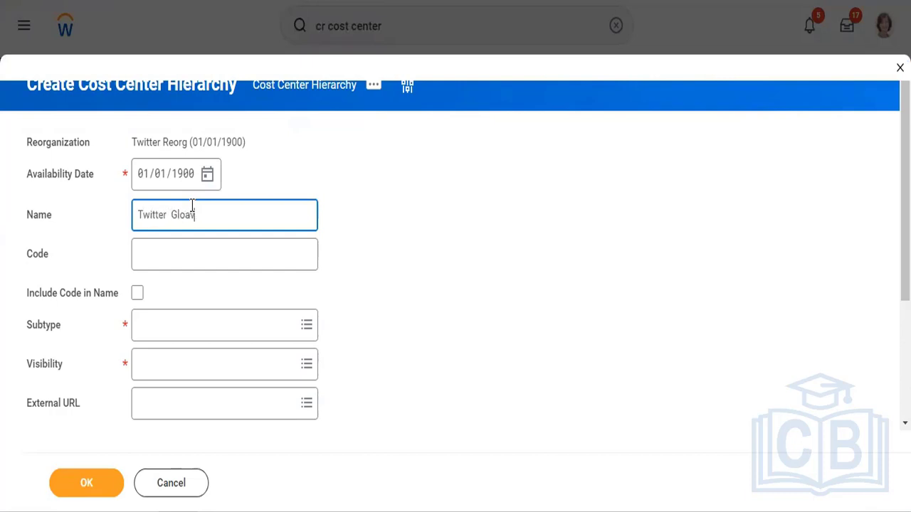
text(bal)
key(BackSpace)
key(BackSpace)
key(BackSpace)
key(BackSpace)
text(bal Operatons)
key(BackSpace)
key(BackSpace)
key(BackSpace)
text(ions)
- Give the hierarchy the code TGO and include the code in its name
key(Tab)
text(TGO)
key(Tab)
key(space)
click(160, 258)
double_click(139, 256)
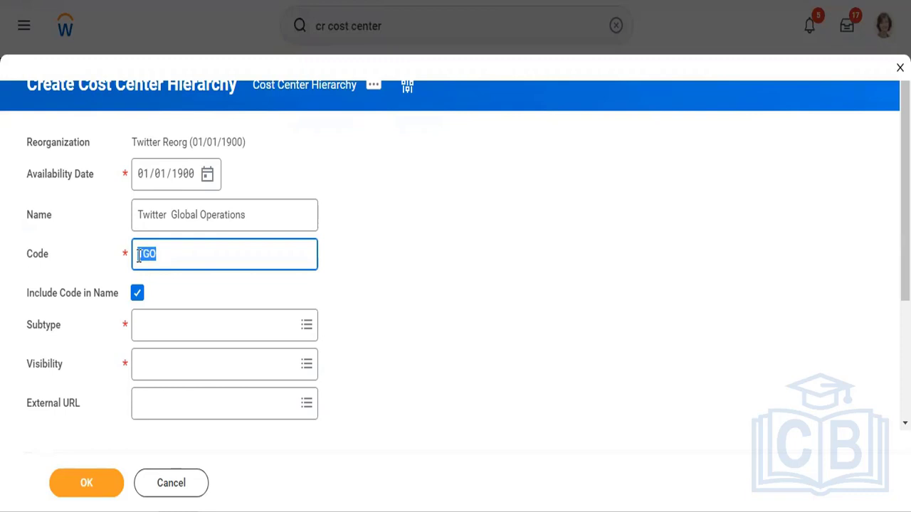
- Set the hierarchy's subtype to Cost Center and visibility to Everyone, and submit it
click(185, 330)
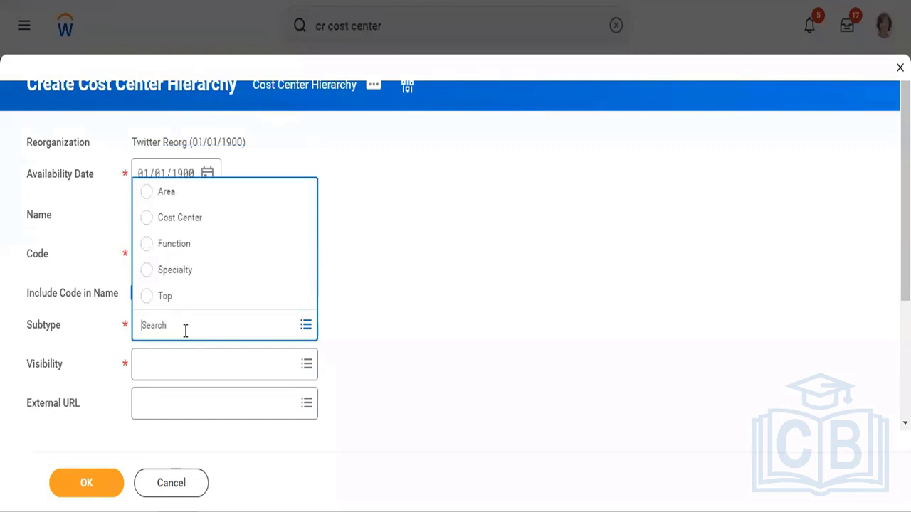
click(188, 221)
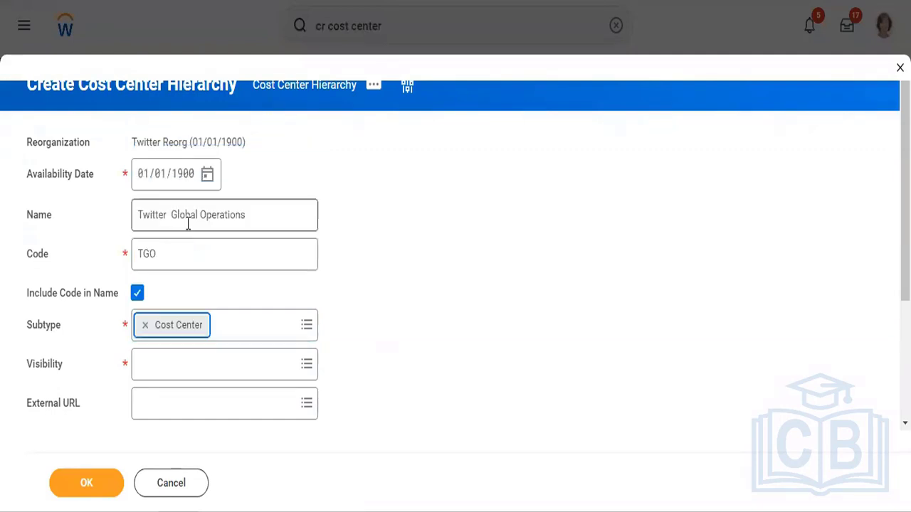
click(179, 357)
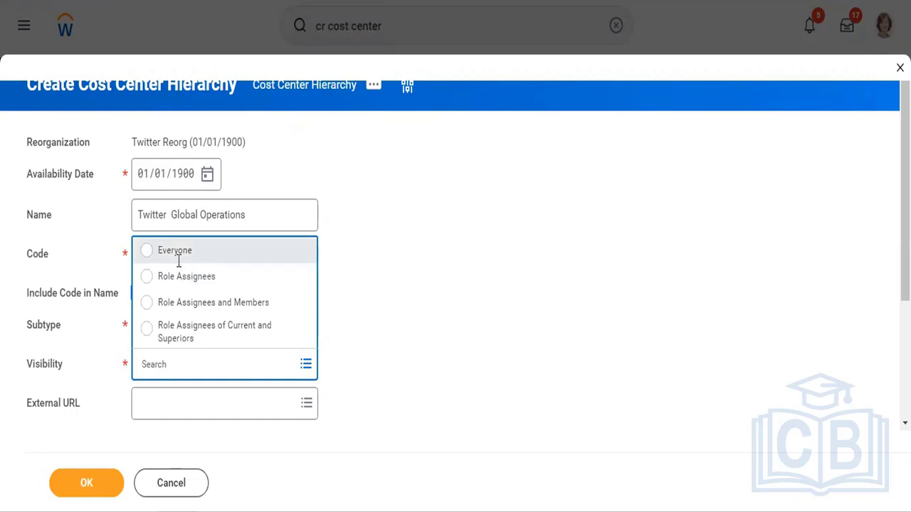
click(177, 251)
double_click(171, 254)
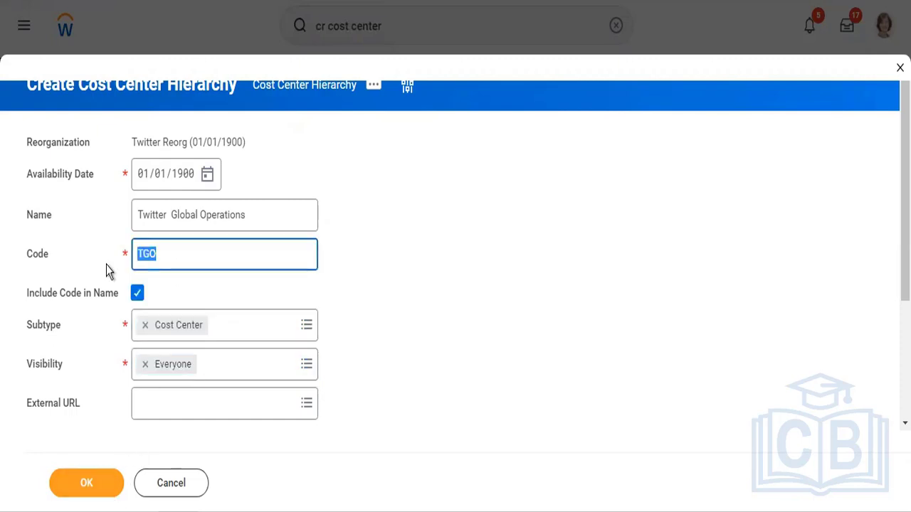
click(105, 484)
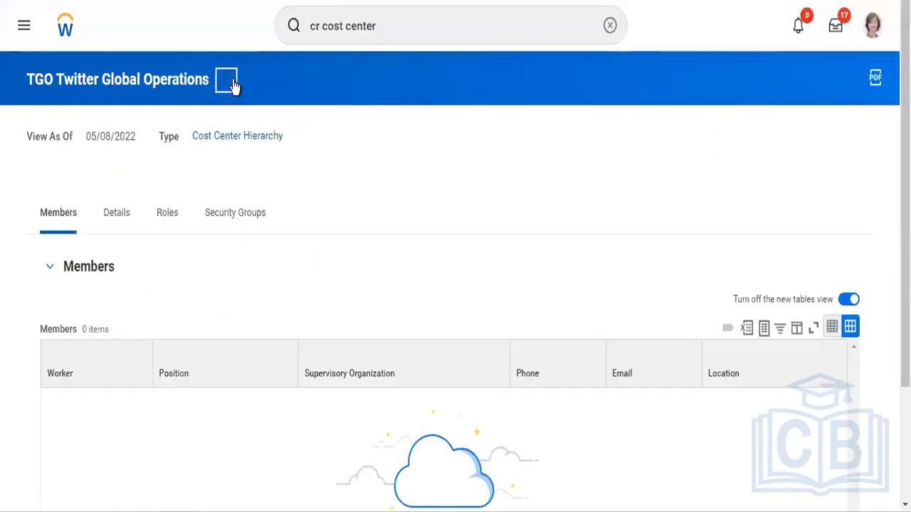
- Edit the integration reference ID of the Twitter Global Operations hierarchy to TGO
click(233, 83)
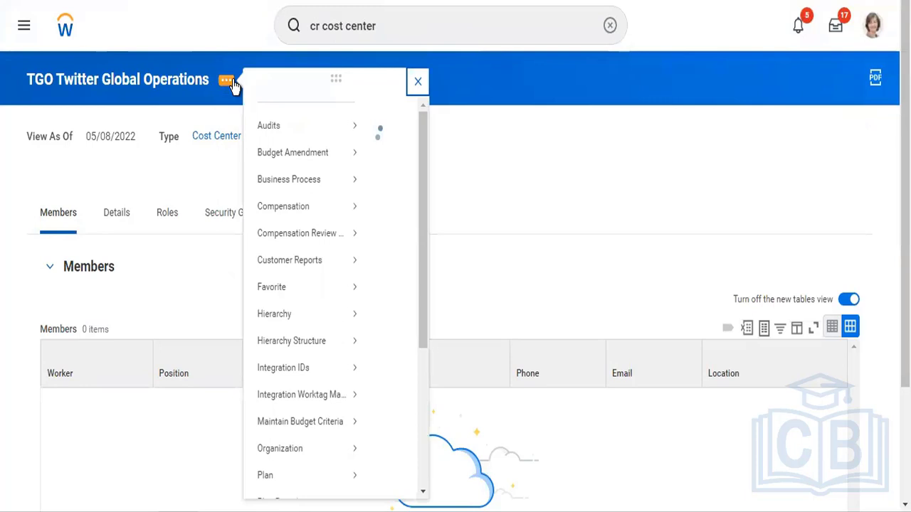
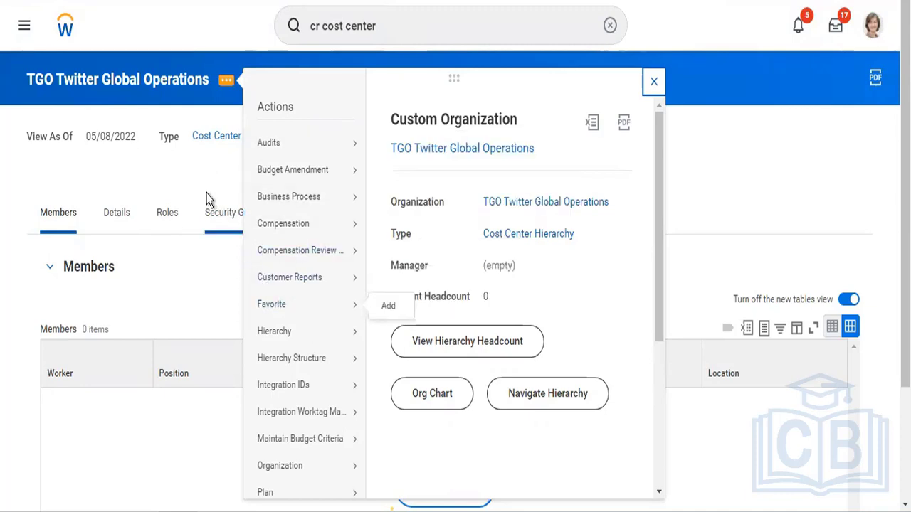
mouse_move(317, 390)
scroll(320, 377, down, 1)
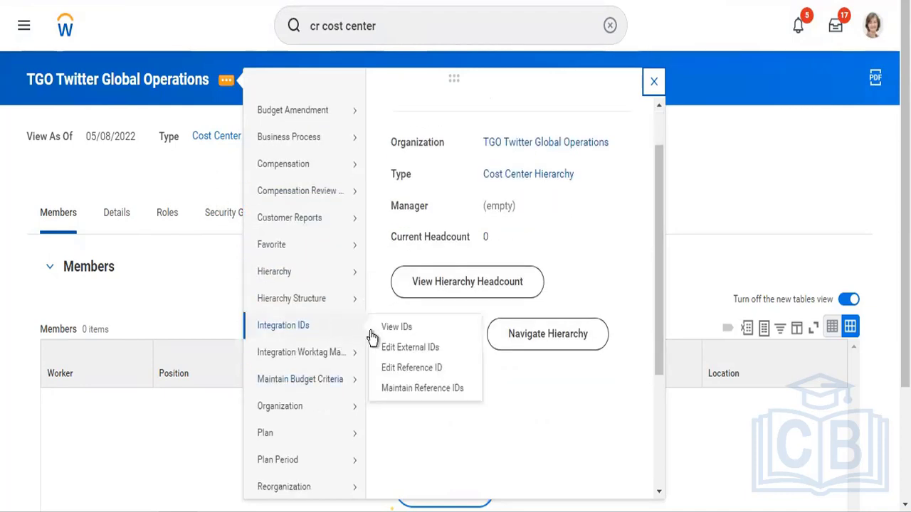
click(390, 374)
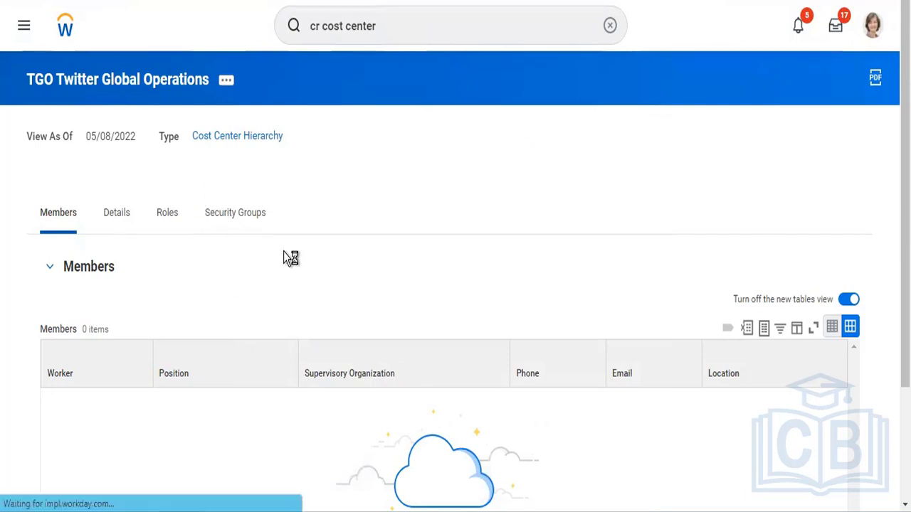
drag(275, 202, 78, 204)
text(TGO)
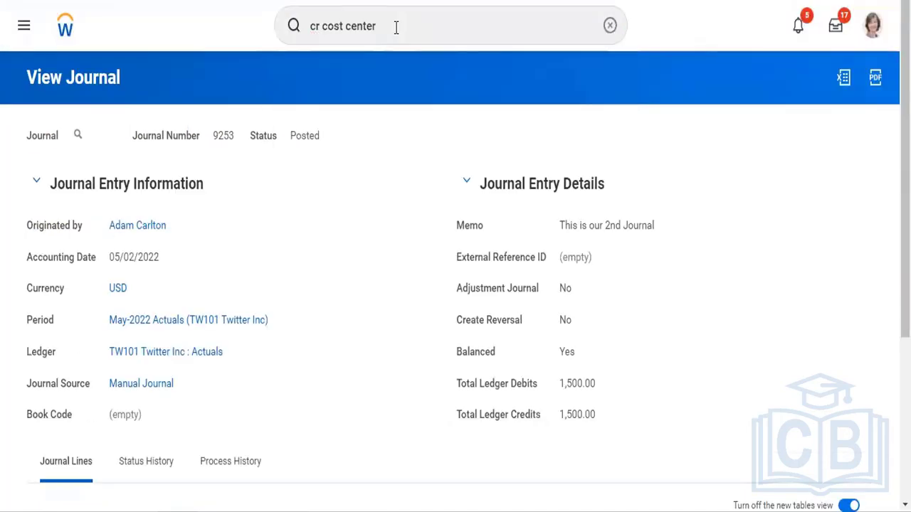
- Start the Create Cost Center task with Twitter Reorg (01/01/1900) as the reorganization
key(Return)
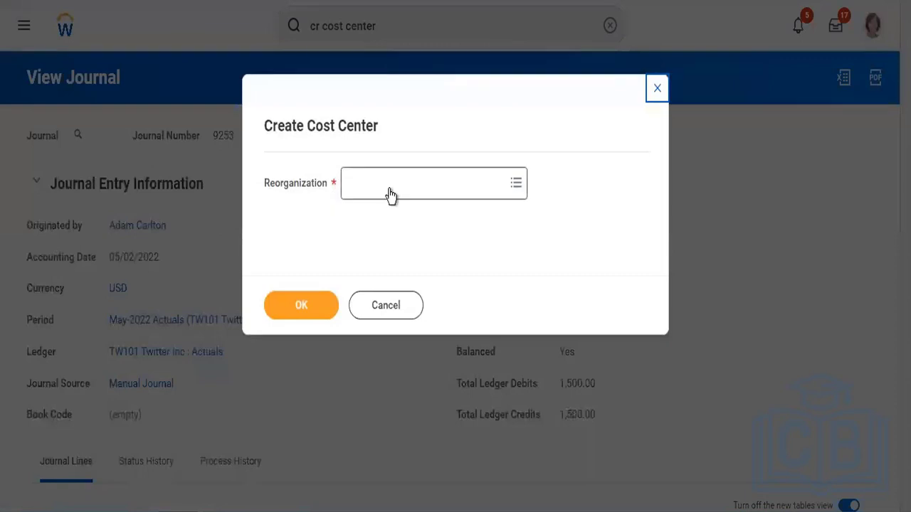
click(390, 193)
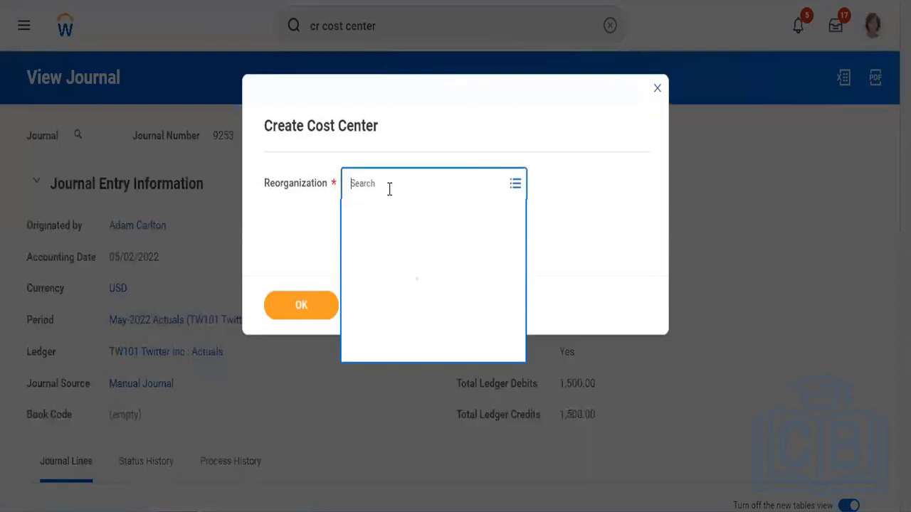
text(twitter)
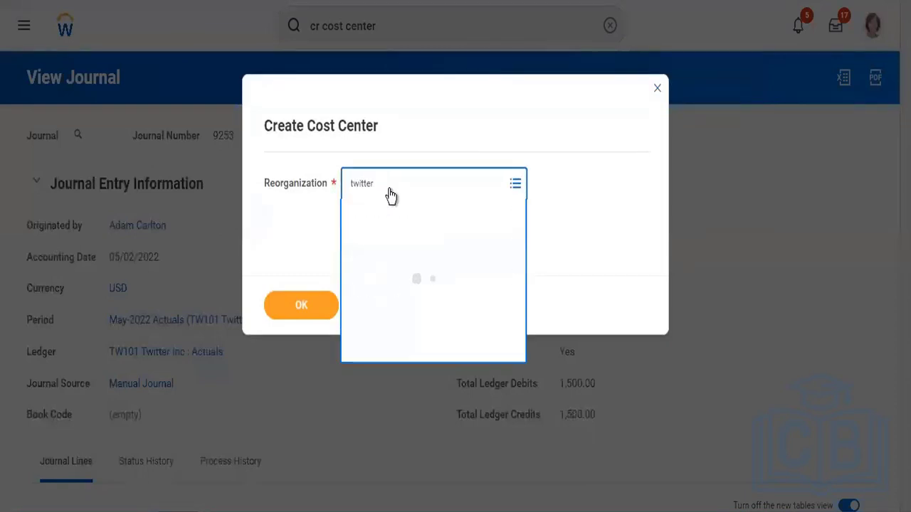
click(302, 306)
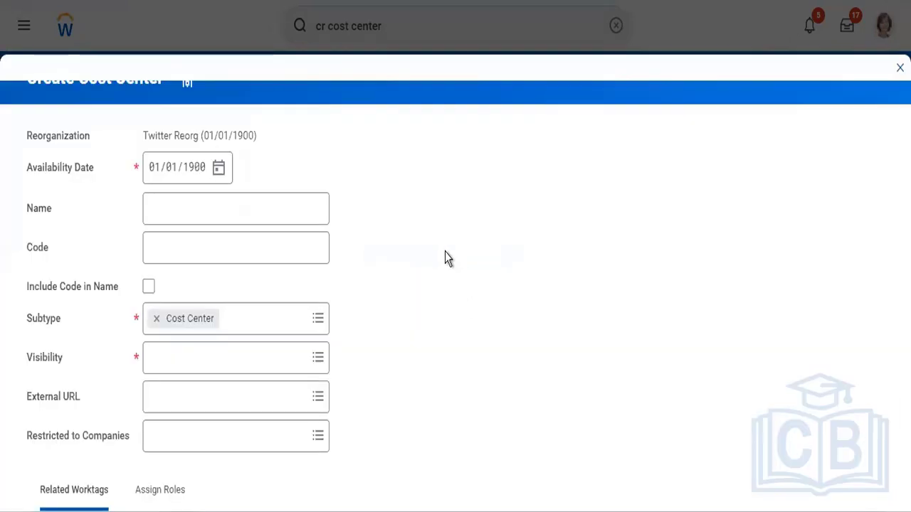
- Name the cost center Twitter Employees Salary with code TES and include the code in its name
click(261, 217)
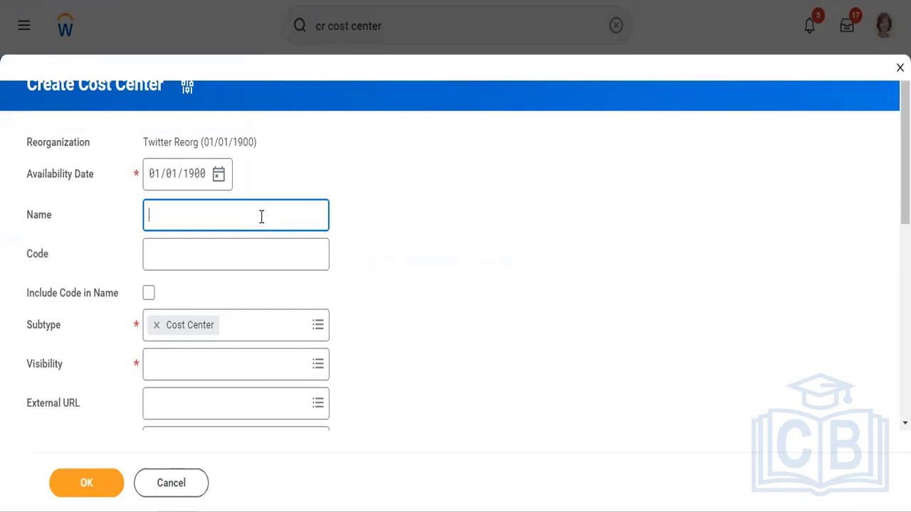
text(Twitter E,p)
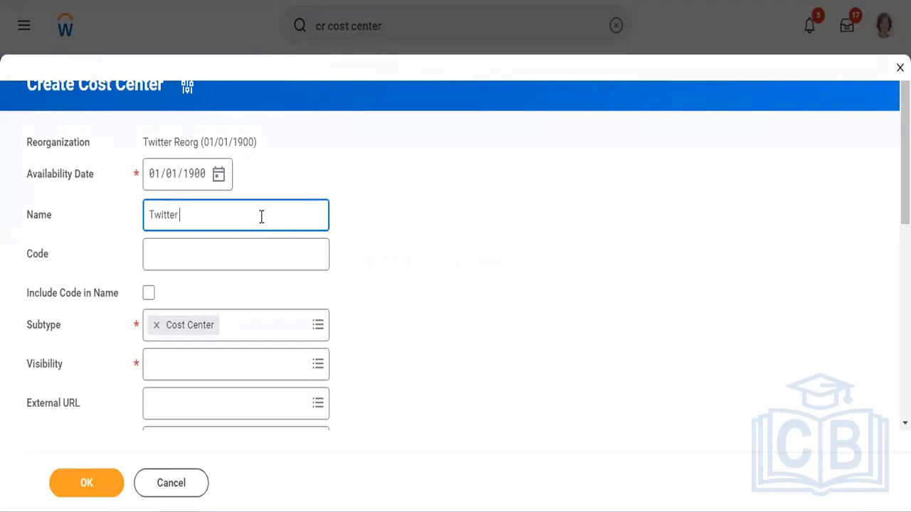
key(BackSpace)
key(BackSpace)
text(mployees)
text( Sak)
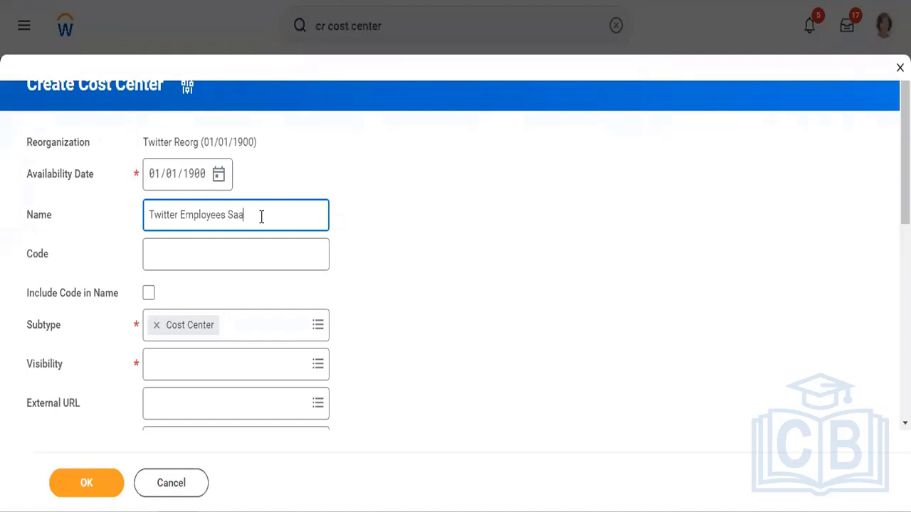
key(BackSpace)
text(lary)
key(Tab)
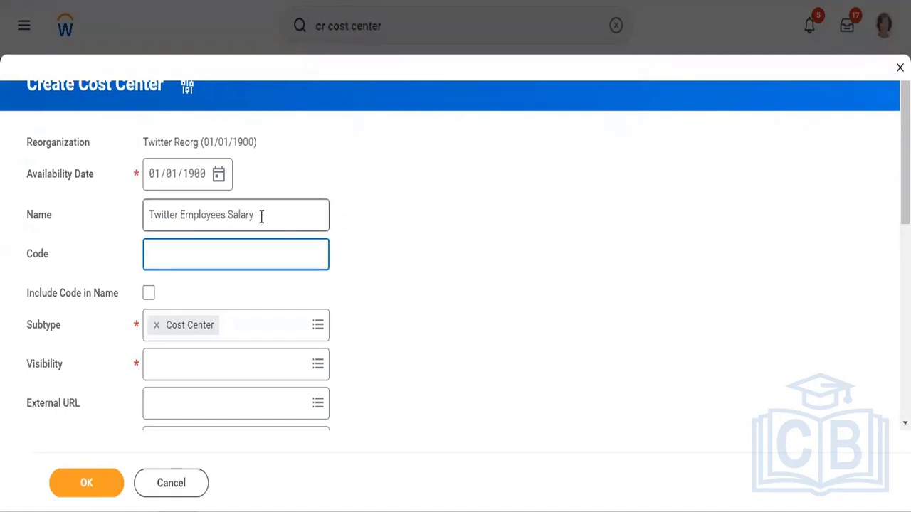
text(TES)
key(Tab)
key(space)
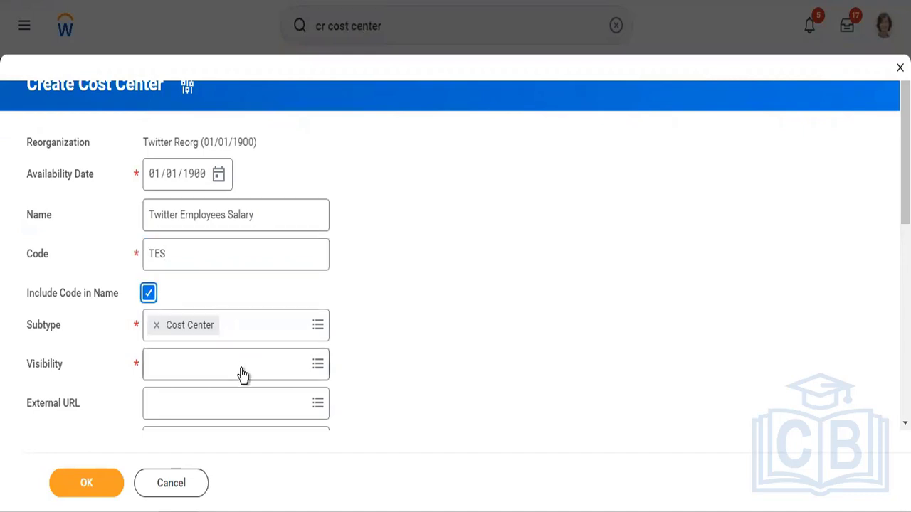
- Set the cost center's visibility to Everyone and try to submit it
click(241, 368)
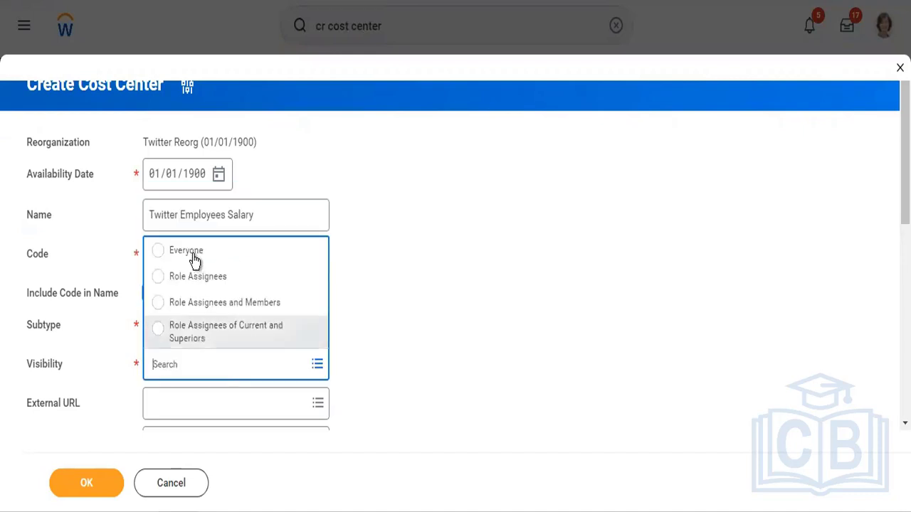
click(195, 255)
click(104, 484)
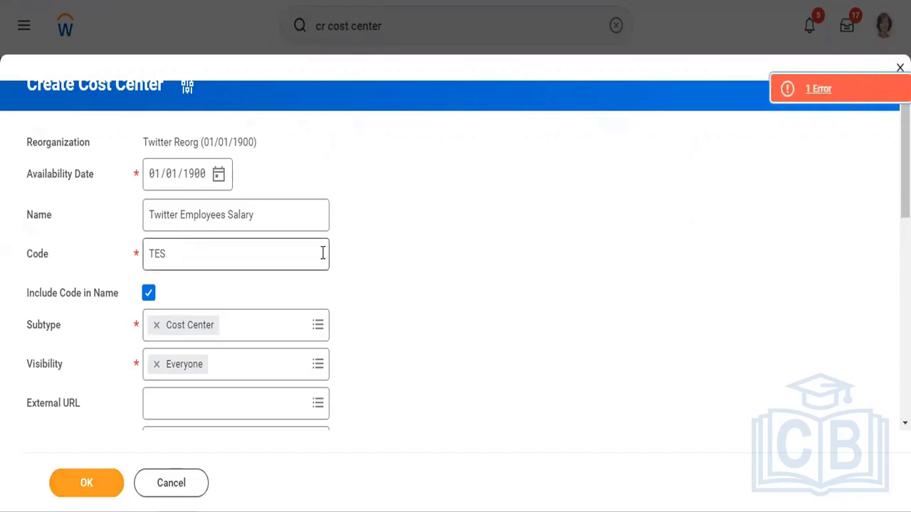
- Resolve the submission error by setting the default Division worktag to CPG, and submit the cost center
click(825, 88)
click(608, 163)
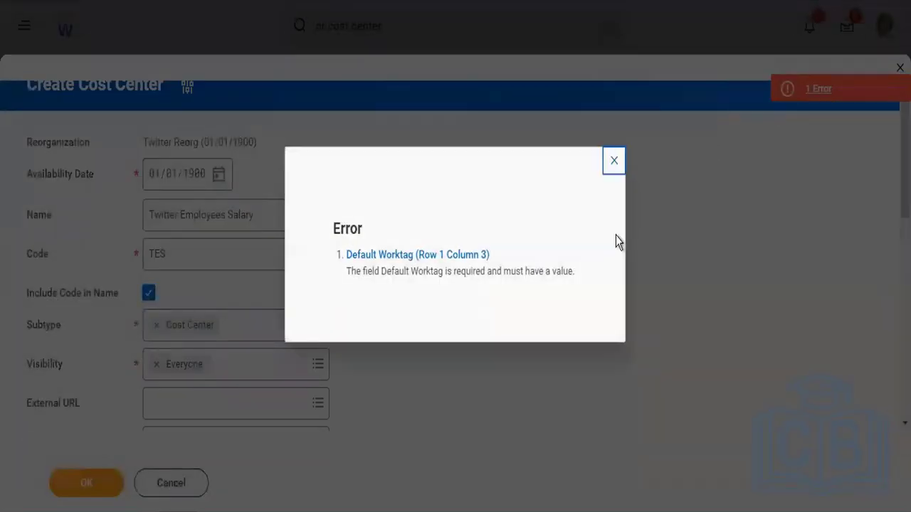
scroll(646, 335, down, 10)
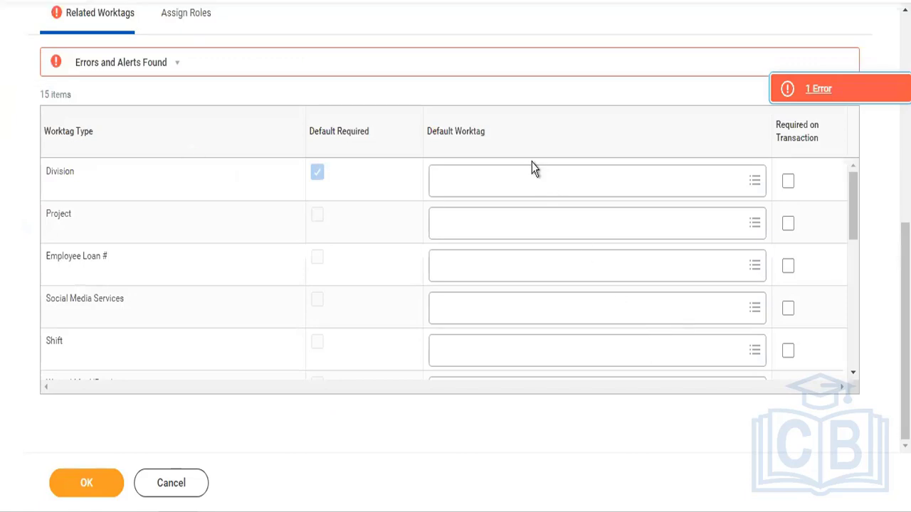
click(518, 180)
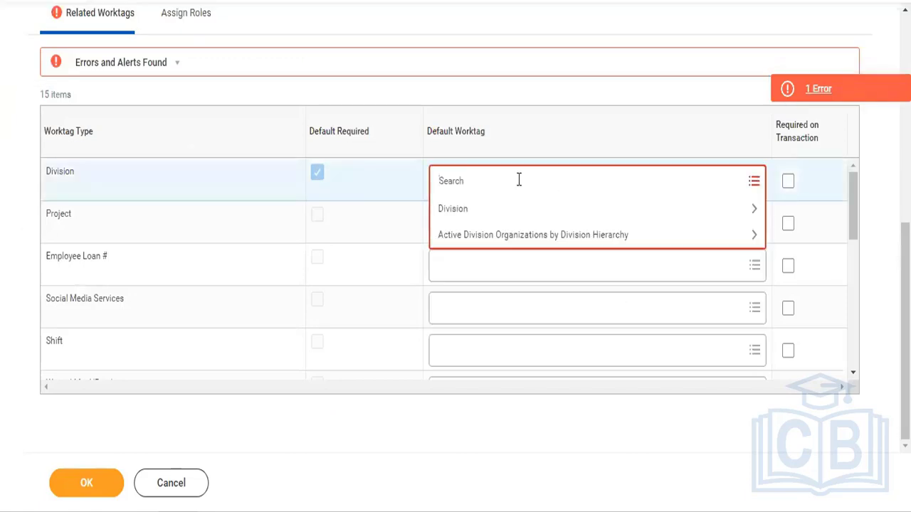
click(506, 203)
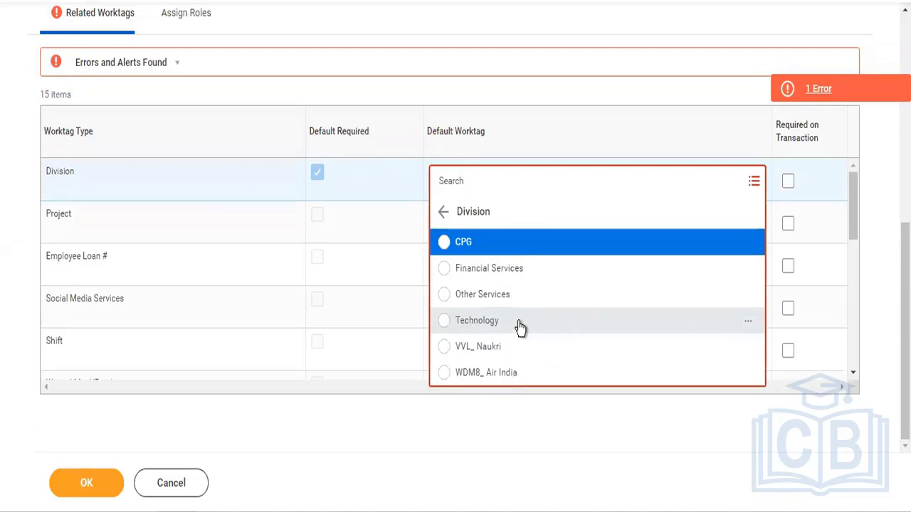
click(503, 250)
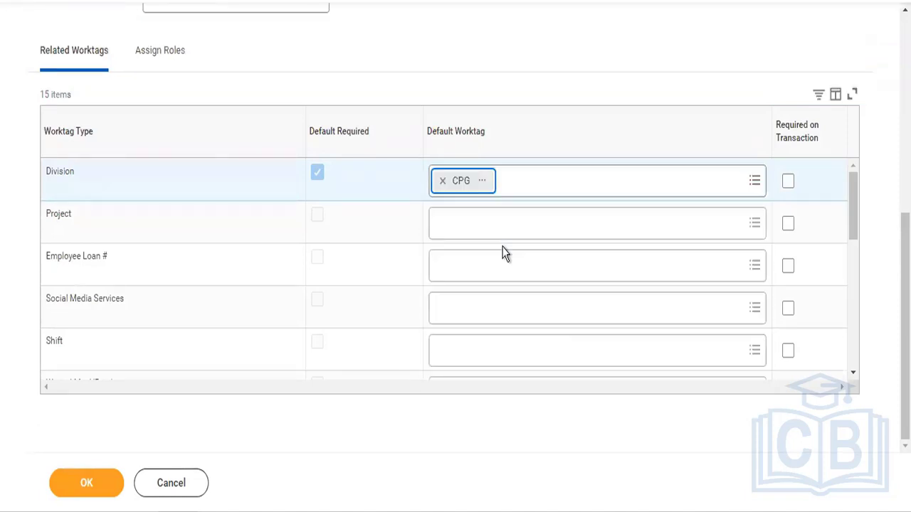
click(110, 486)
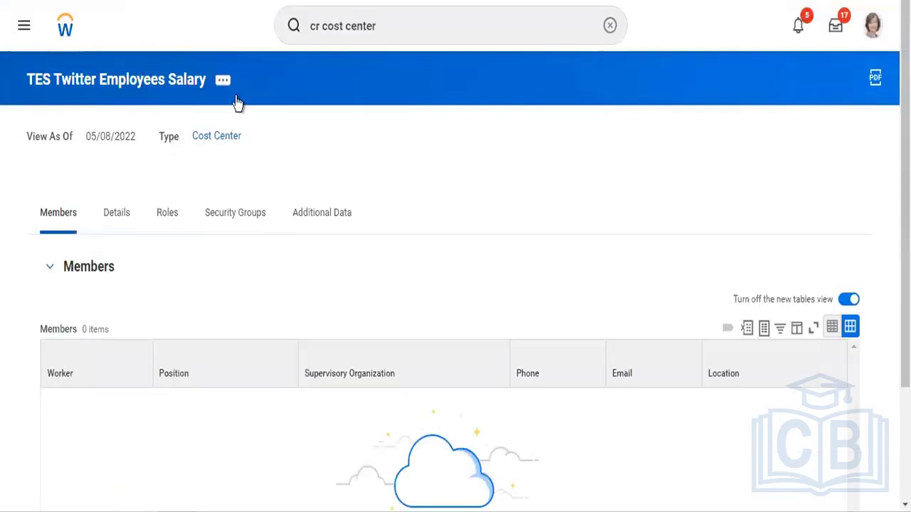
- Edit the reference ID of the Twitter Employees Salary cost center and try to save it as TGO
click(224, 81)
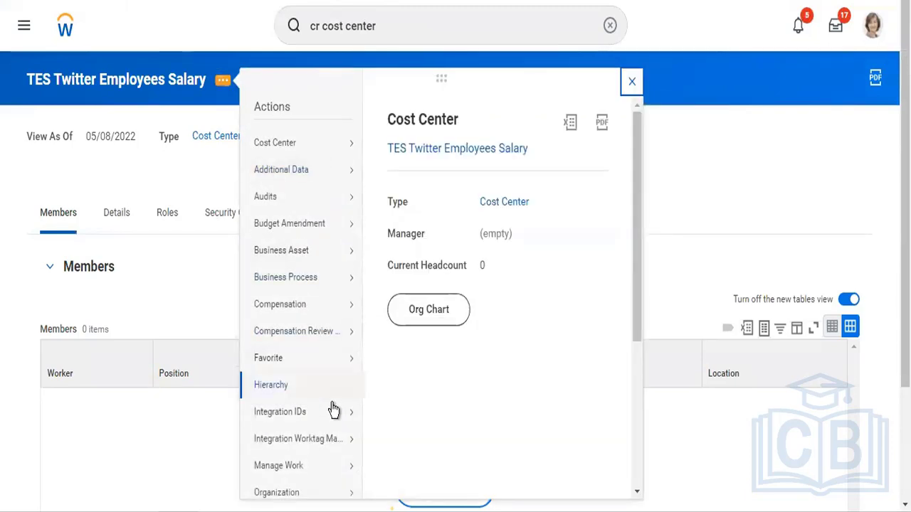
mouse_move(356, 415)
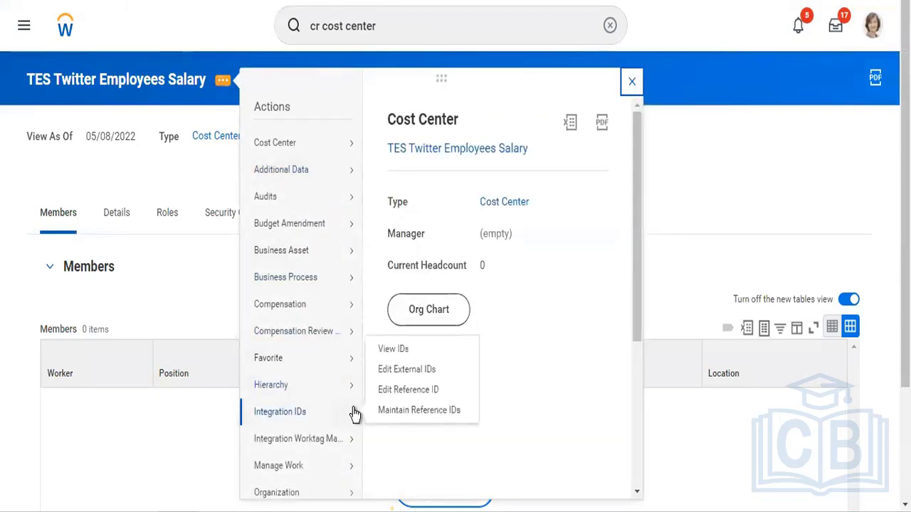
click(406, 391)
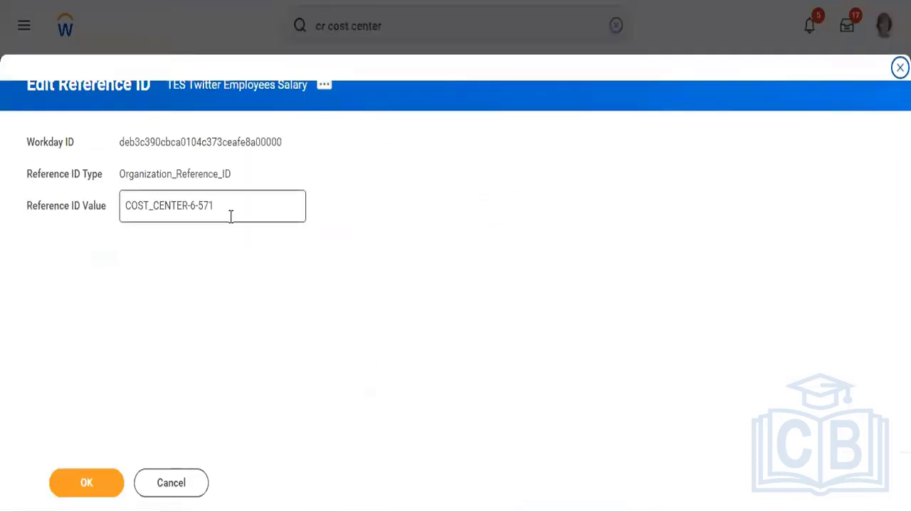
drag(231, 216, 103, 222)
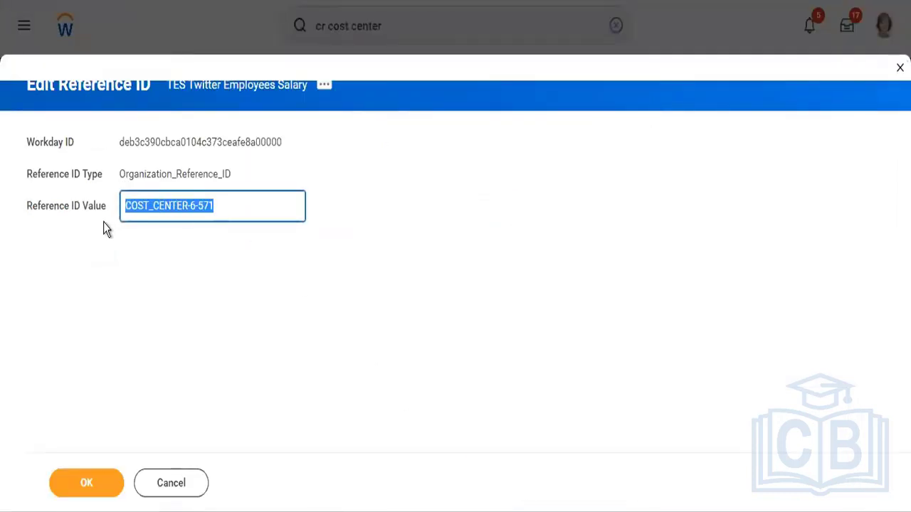
text(TGO)
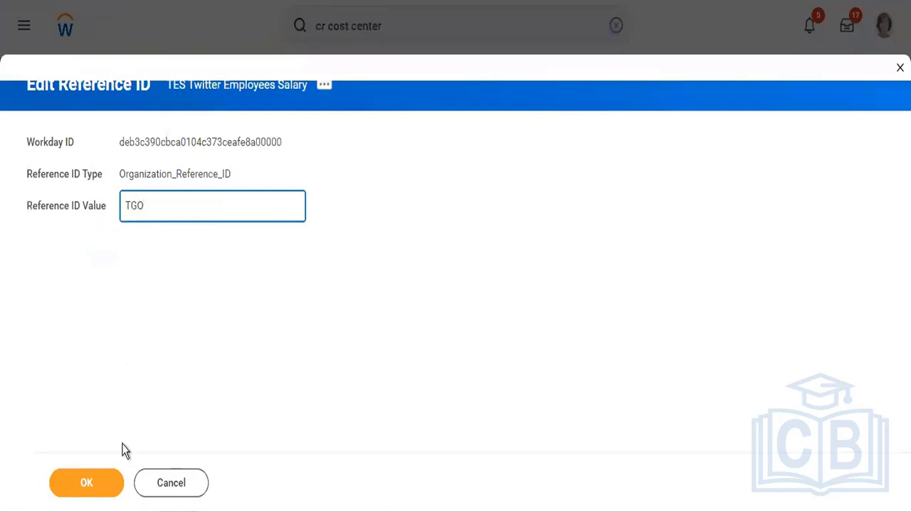
click(111, 486)
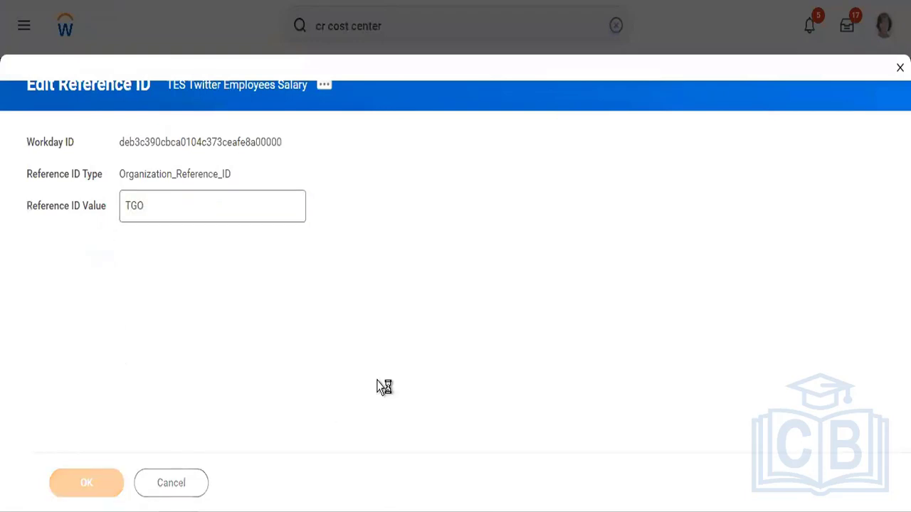
- Correct the cost center's reference ID value to TES and finish the edit
click(264, 206)
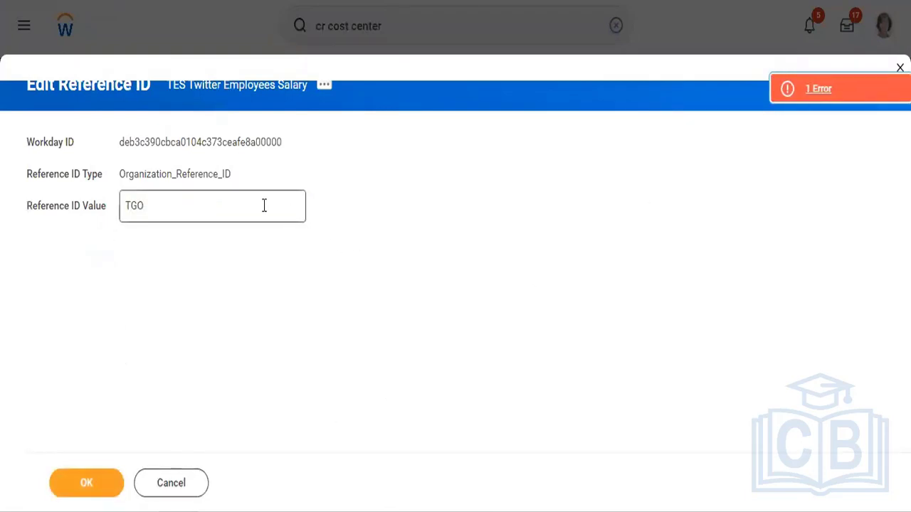
key(BackSpace)
key(BackSpace)
text(E)
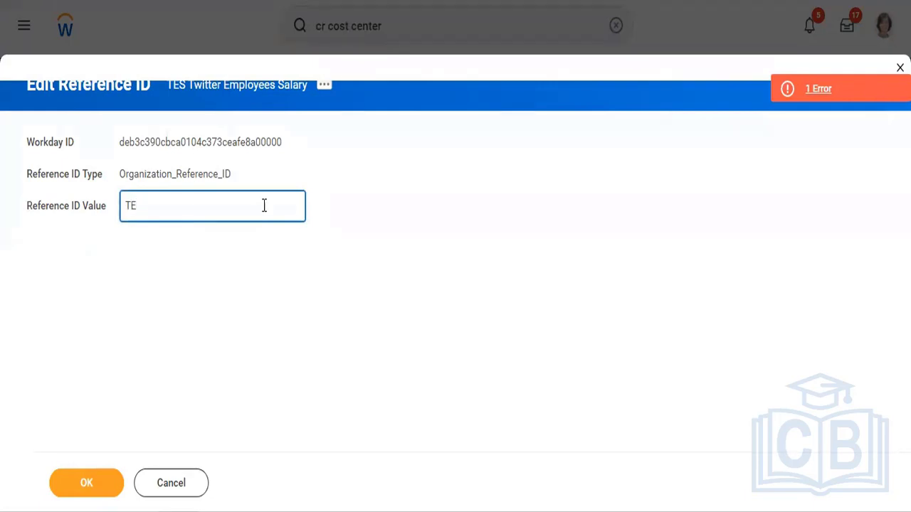
text(S)
click(98, 483)
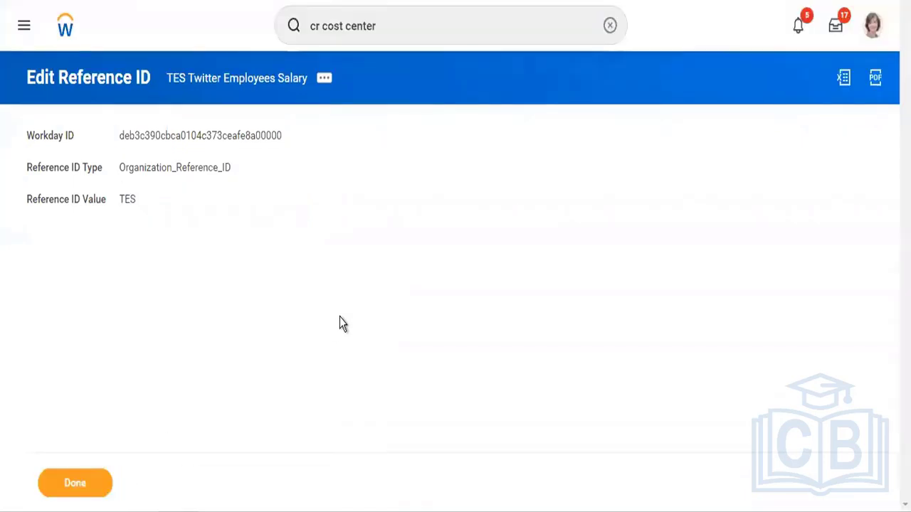
click(101, 485)
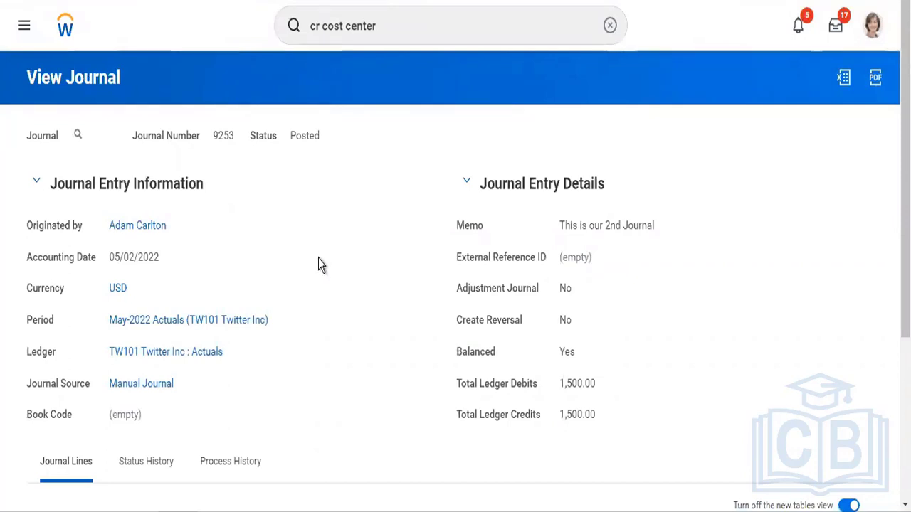
scroll(318, 258, down, 1)
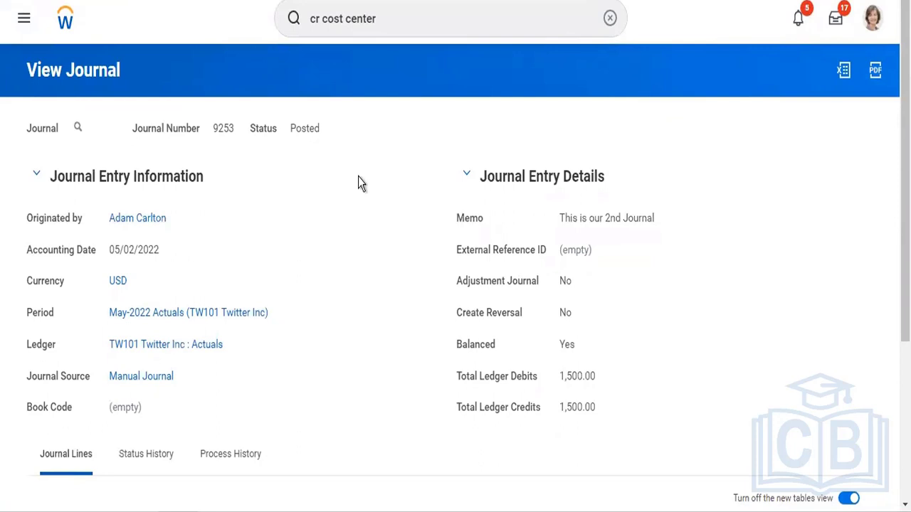
click(402, 27)
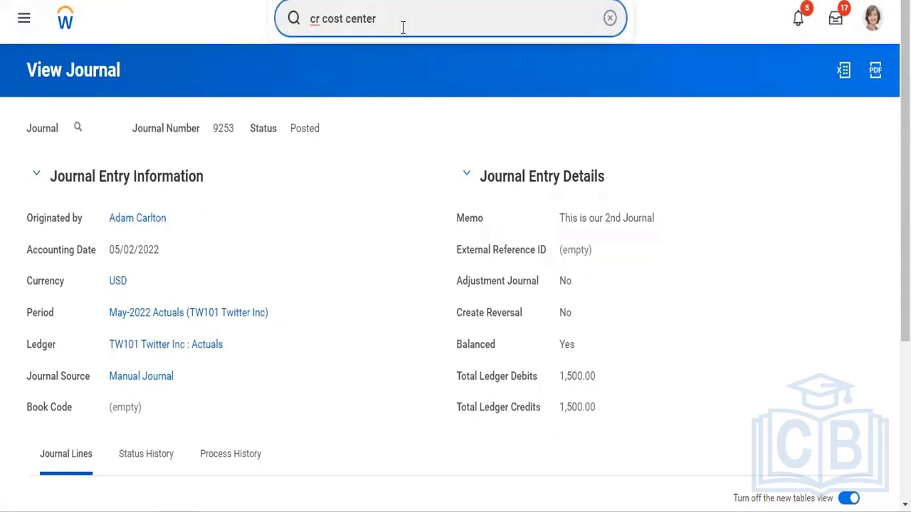
key(Return)
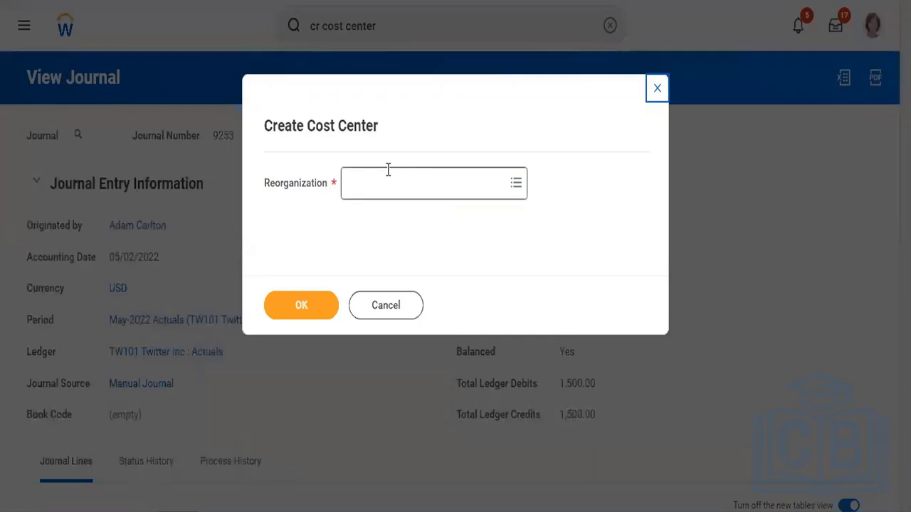
click(388, 171)
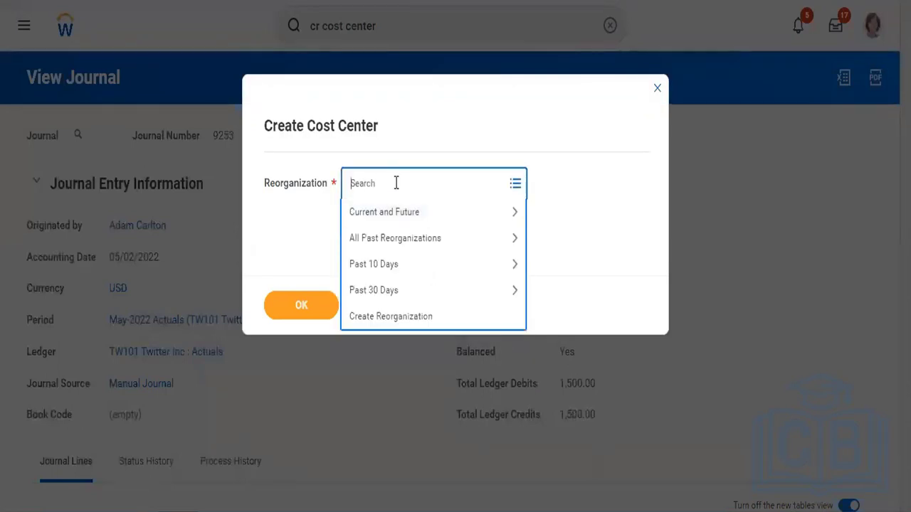
text(twitter)
key(Return)
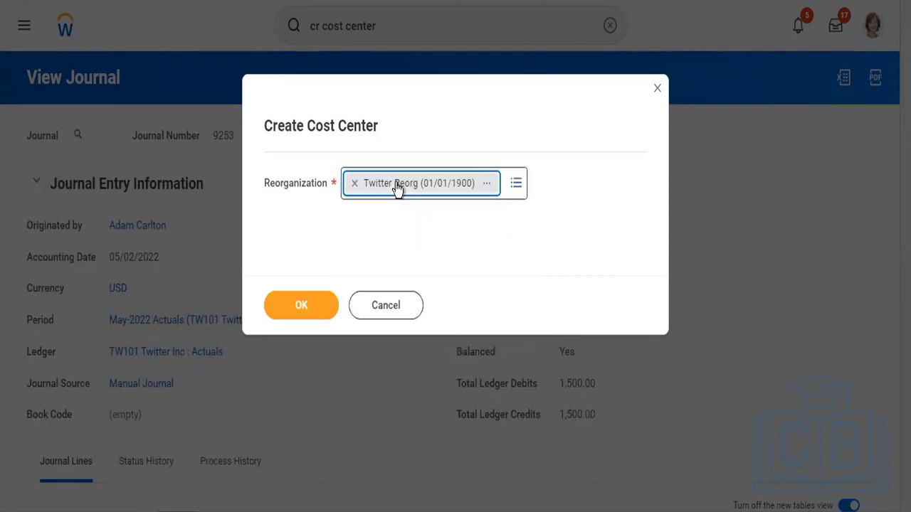
click(301, 306)
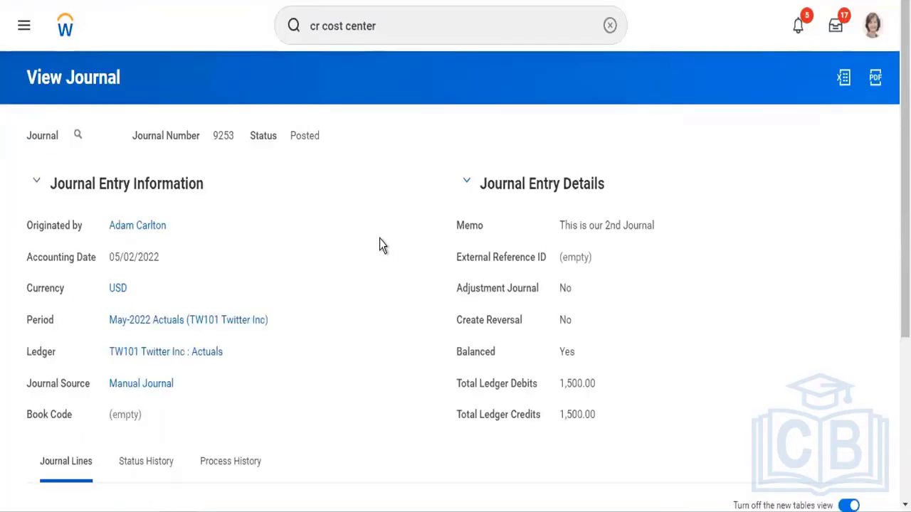
- Search for "mai work usage" and open the Maintain Worktag Usage report
click(415, 18)
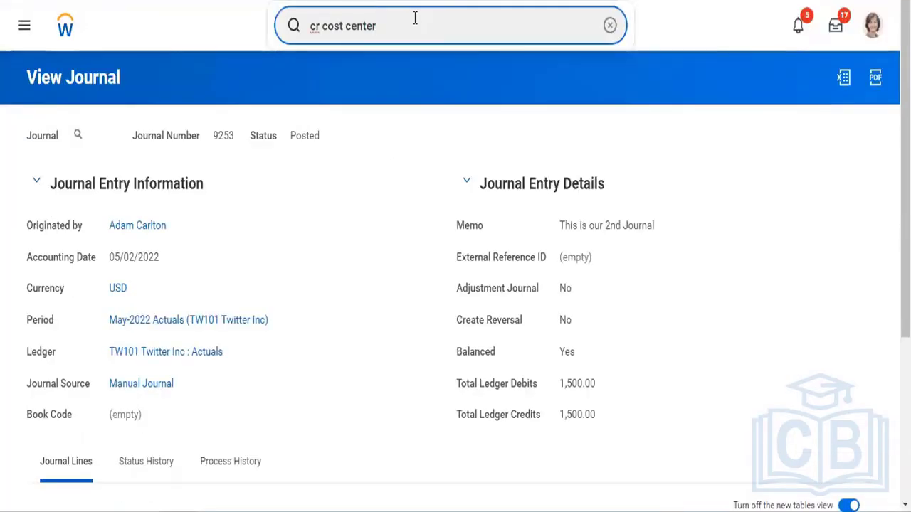
key(ctrl+a)
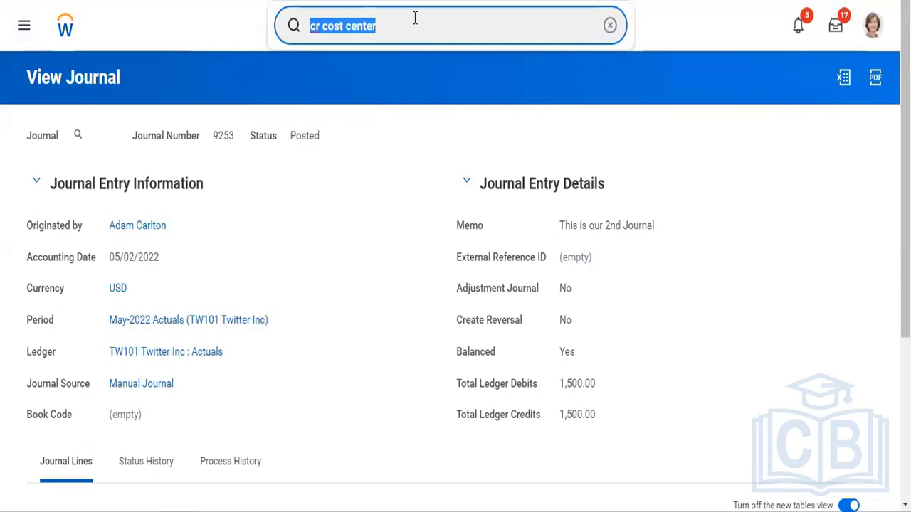
text(mai)
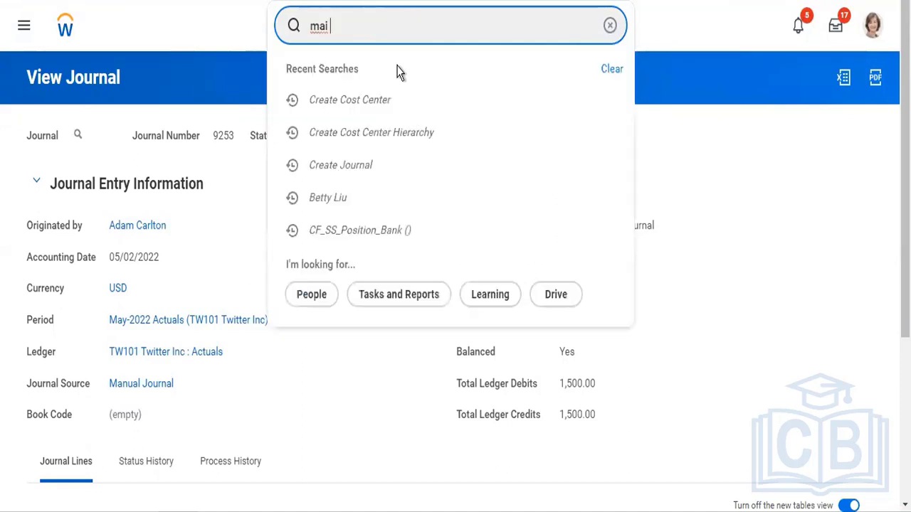
text( work usage)
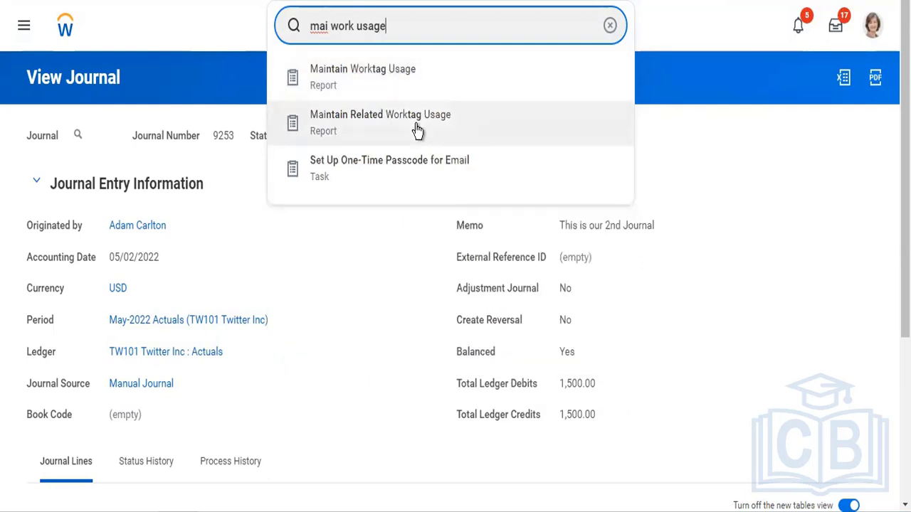
click(394, 95)
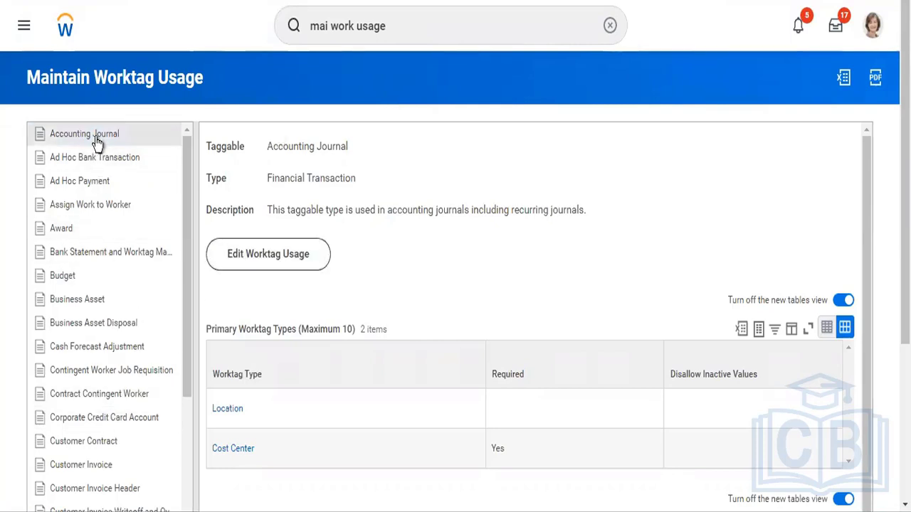
- Edit the Accounting Journal worktag usage and make the primary Cost Center worktag type no longer required
scroll(597, 335, down, 3)
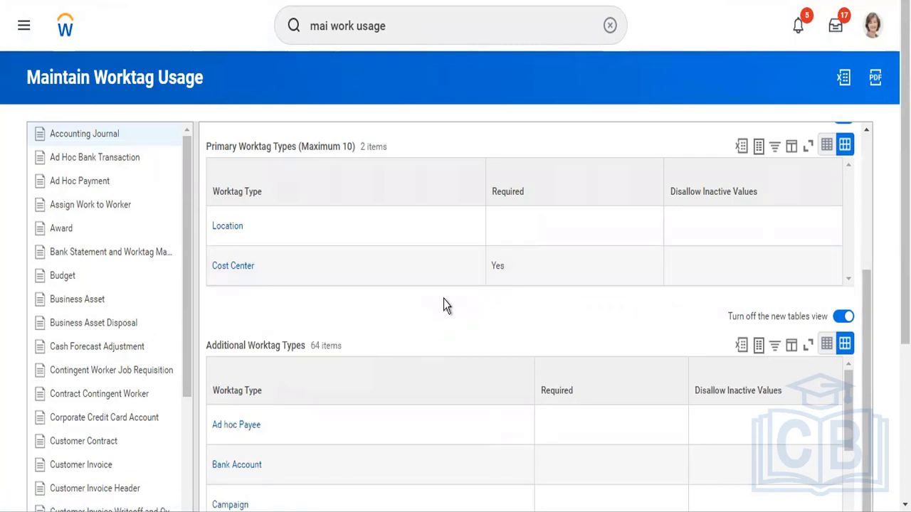
scroll(443, 303, down, 2)
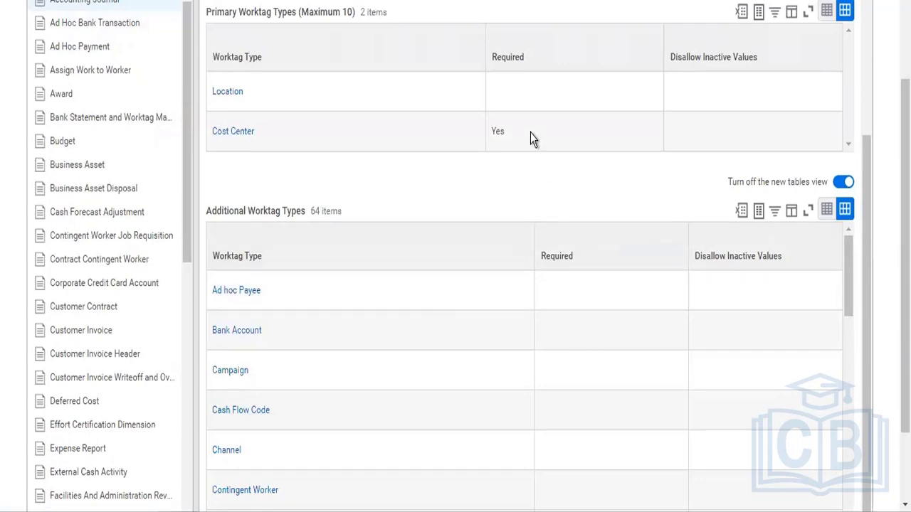
scroll(515, 185, up, 3)
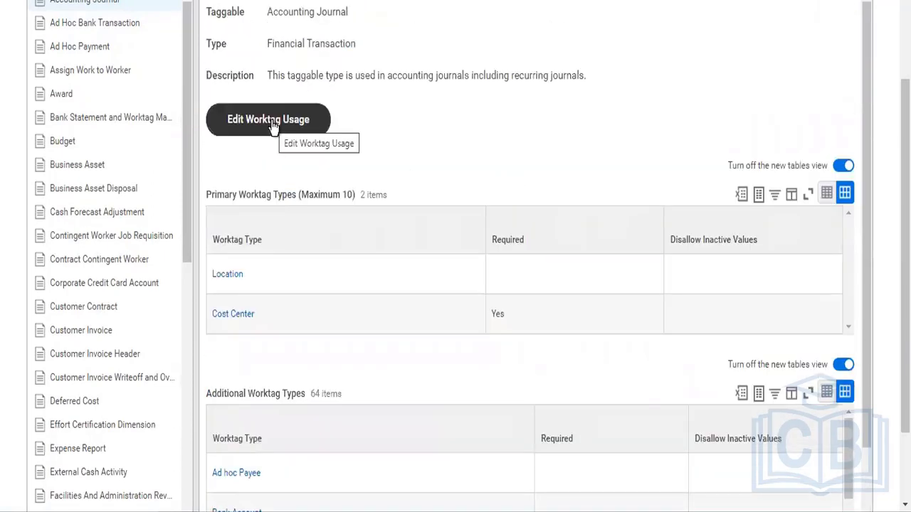
click(273, 124)
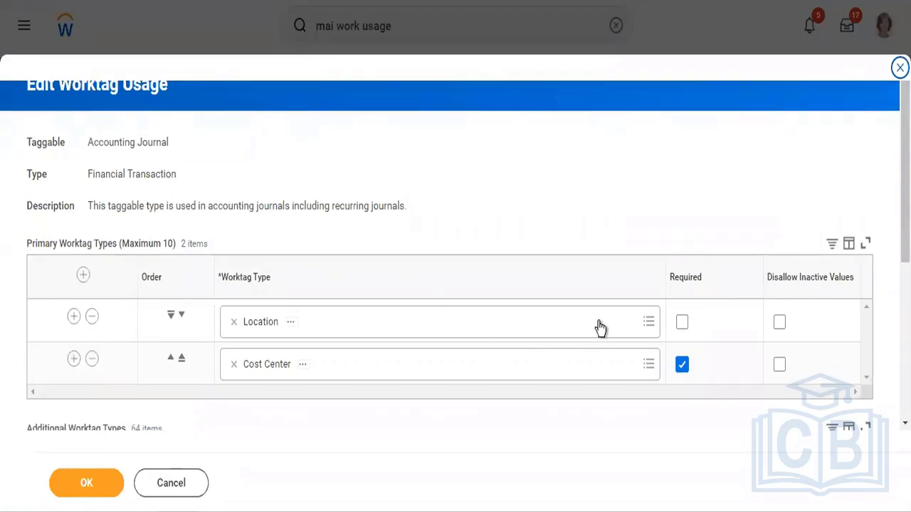
click(683, 363)
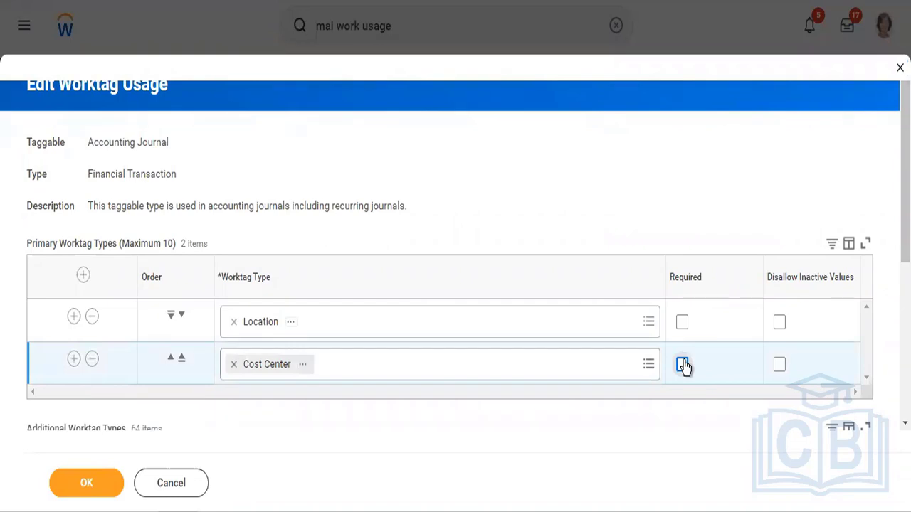
- Remove Division from the additional worktag types of the Accounting Journal
scroll(610, 197, down, 4)
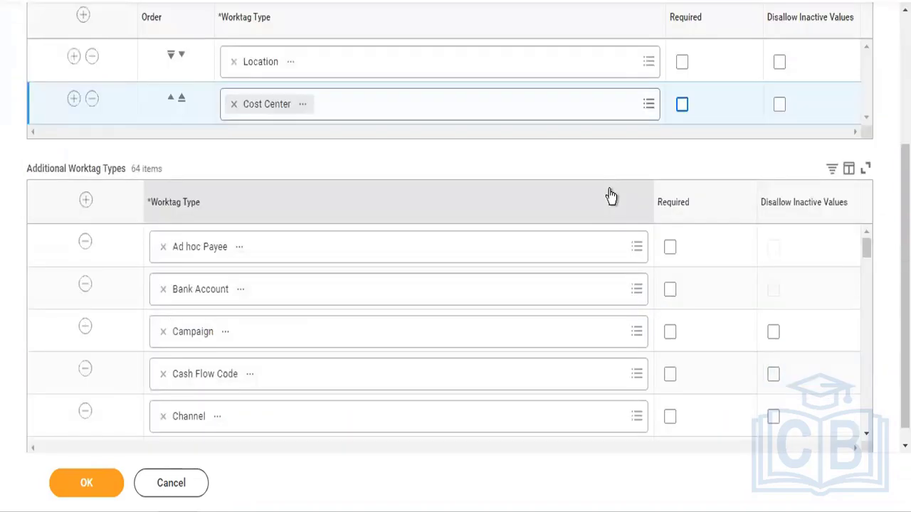
scroll(463, 180, up, 3)
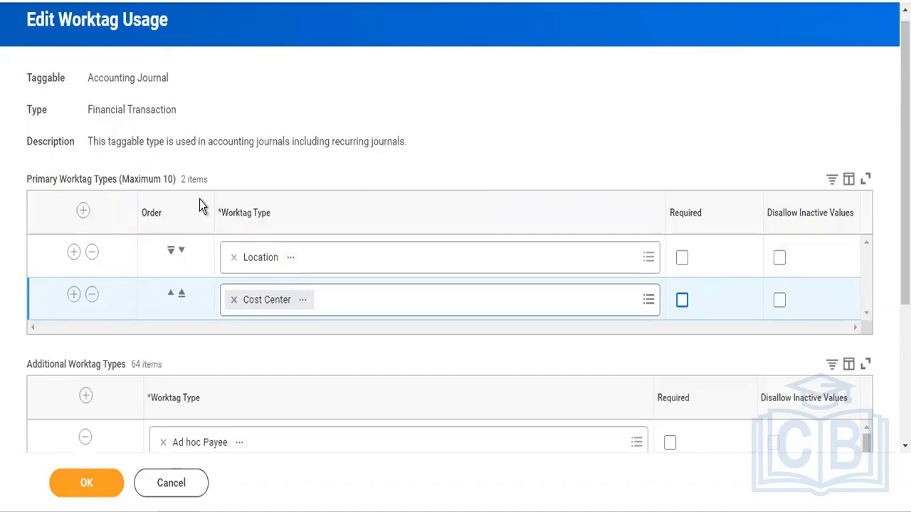
scroll(298, 368, down, 3)
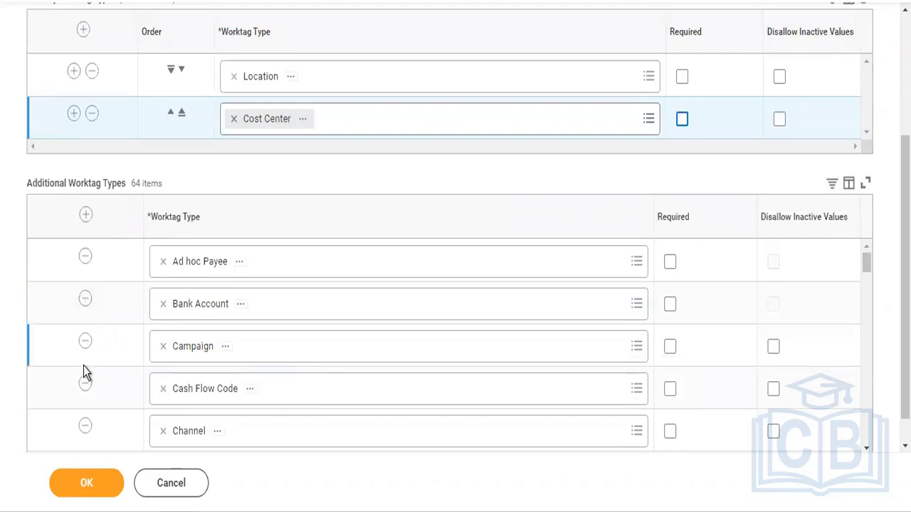
scroll(258, 337, down, 2)
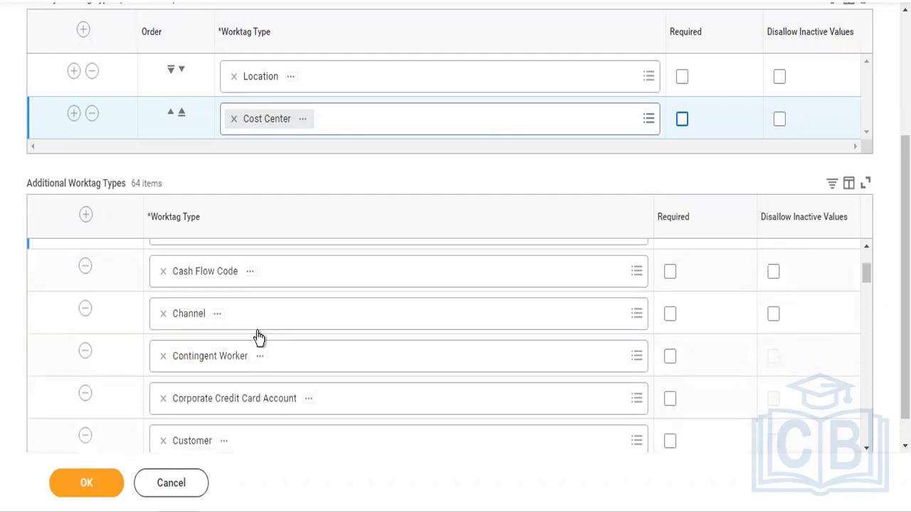
scroll(258, 337, down, 1)
scroll(258, 337, down, 9)
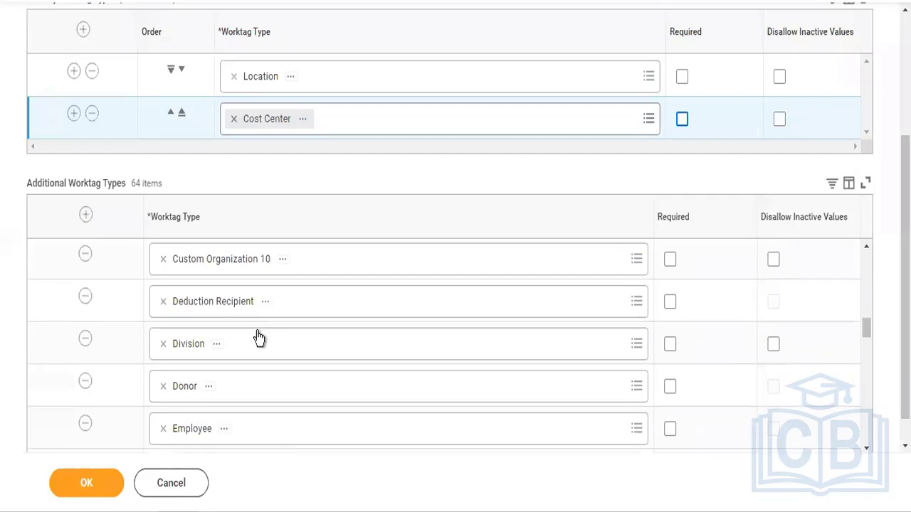
click(85, 338)
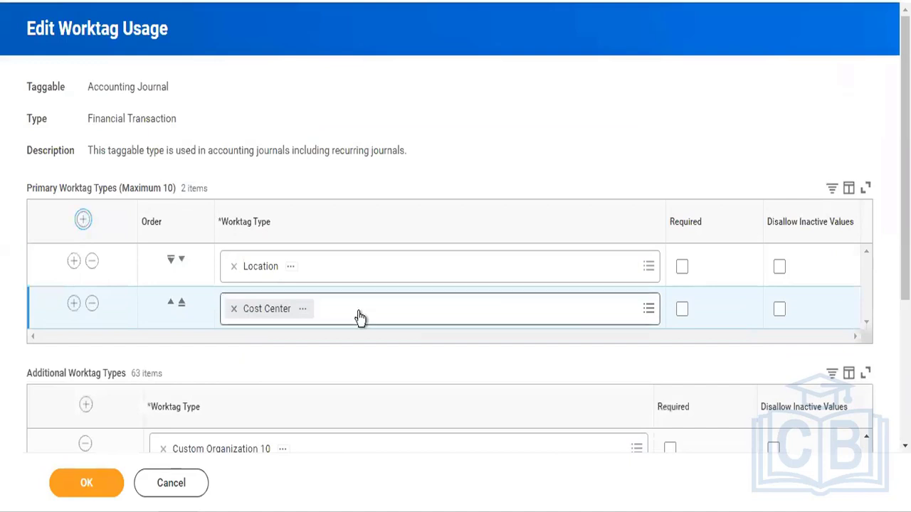
- Add Division as a required primary worktag type for the Accounting Journal and save the worktag usage
click(299, 265)
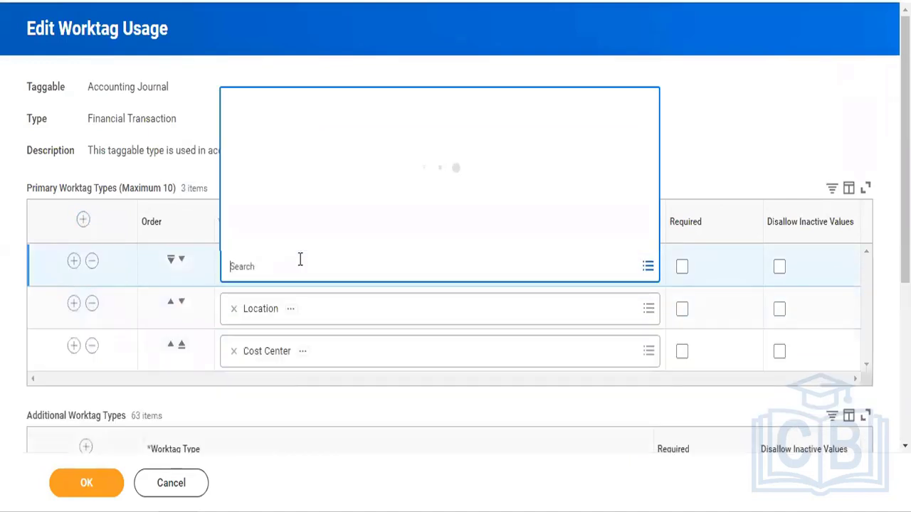
text(Di)
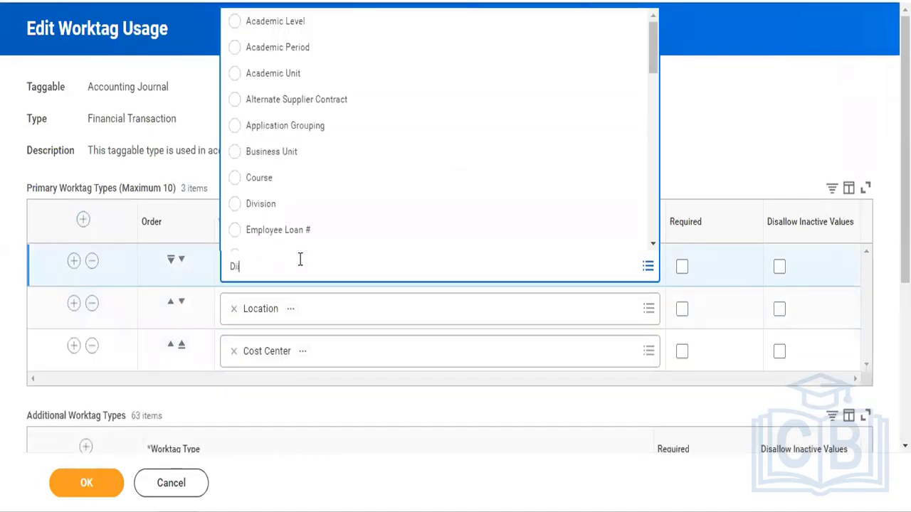
text(vision)
key(Return)
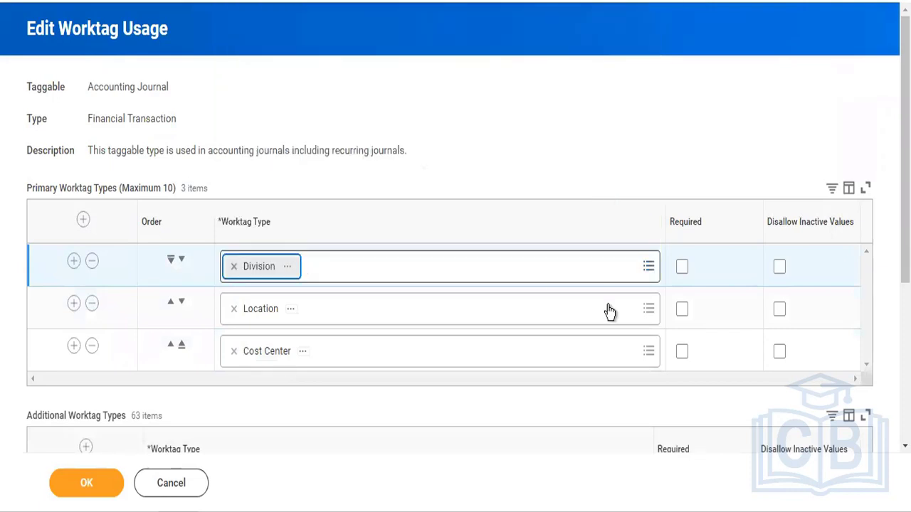
click(682, 269)
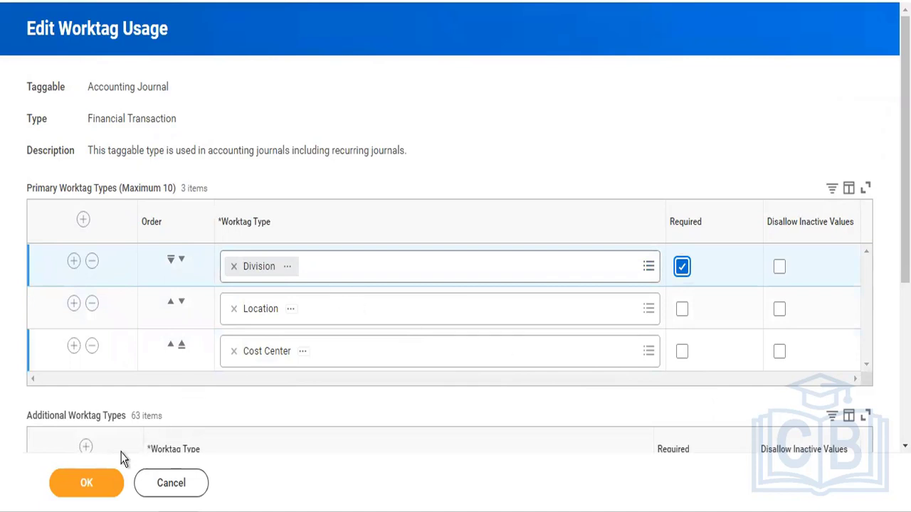
click(88, 490)
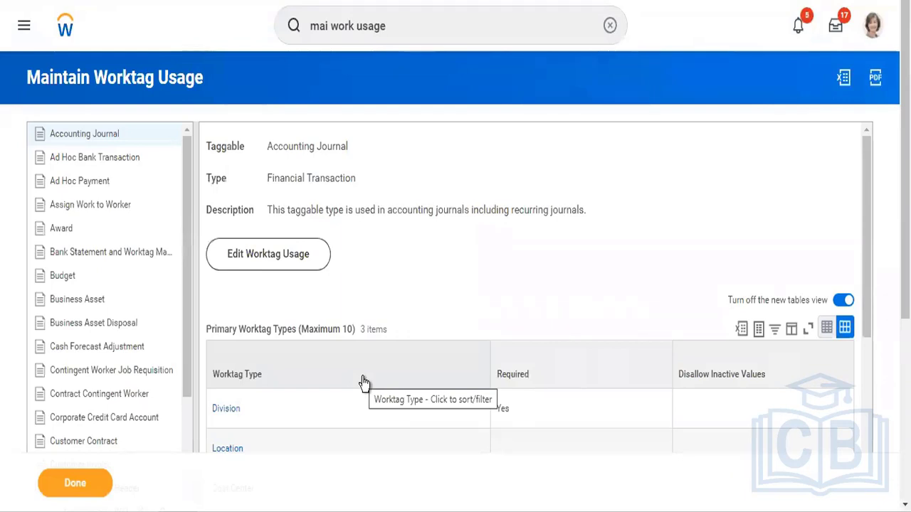
- Search for "cr journal" and open the Create Journal task
click(401, 27)
drag(386, 27, 293, 30)
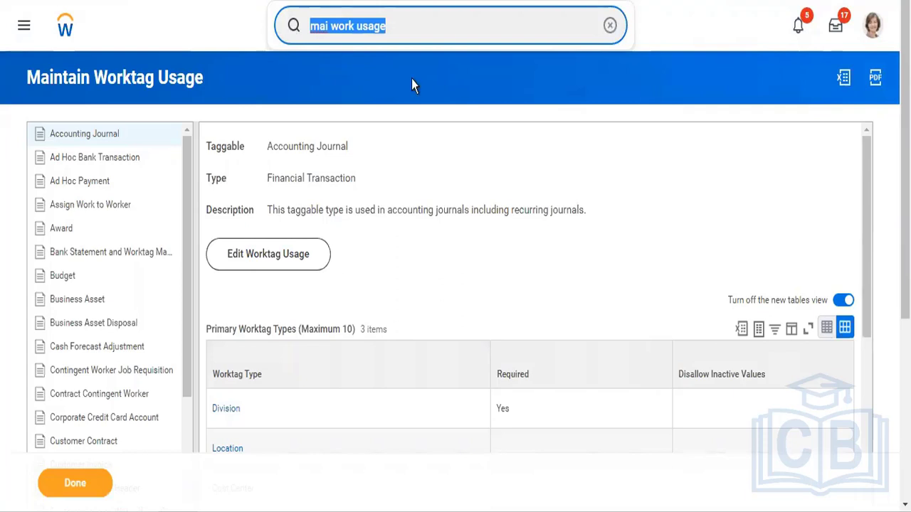
text(cr journ)
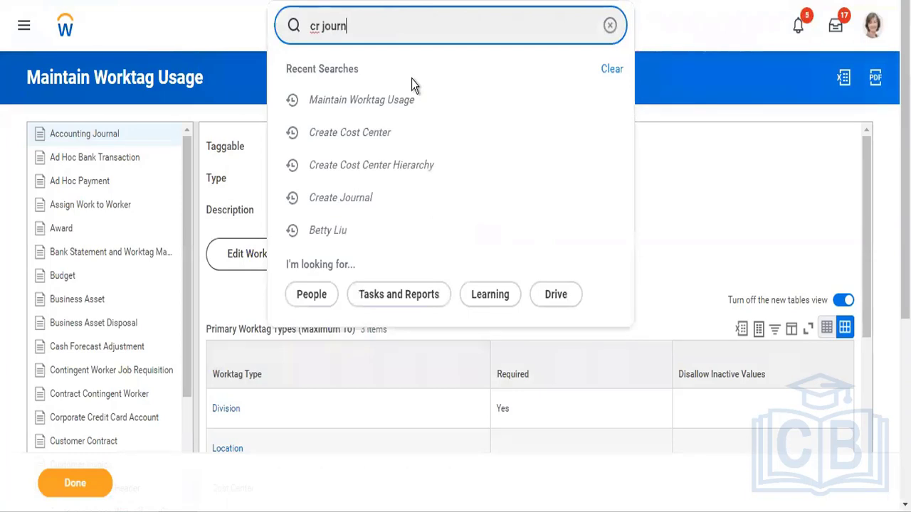
text(al)
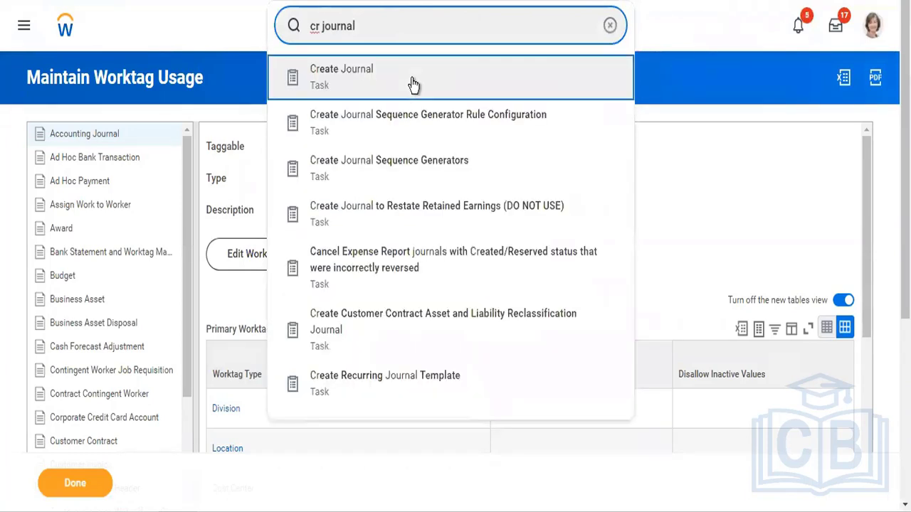
click(413, 84)
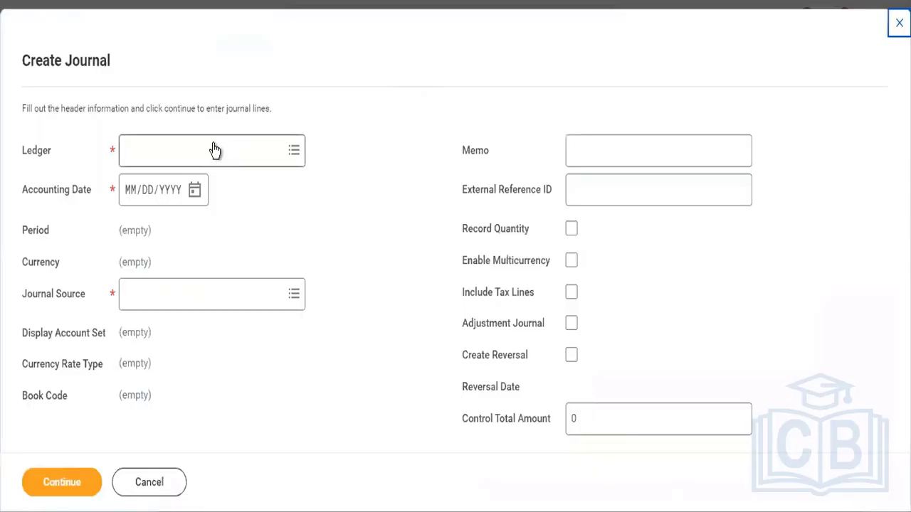
- Set the journal's ledger to TW101 Twitter Inc : Actuals and open the accounting date calendar
click(214, 146)
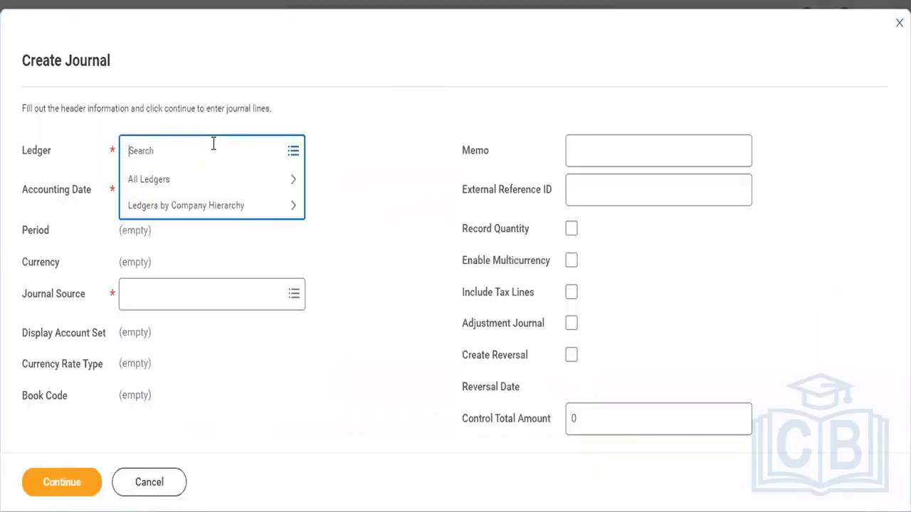
text(twitter)
key(Return)
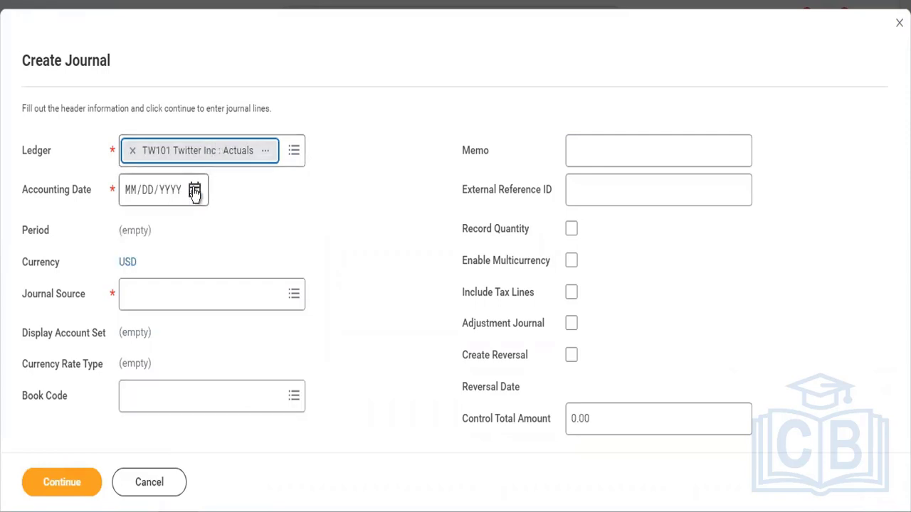
click(194, 190)
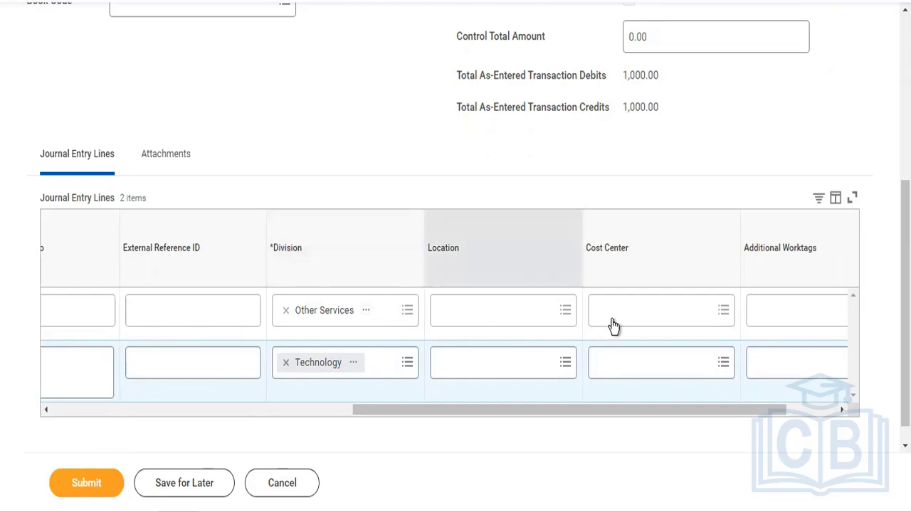
- Examine the worktag types offered under Additional Worktags on the first journal entry line
click(825, 411)
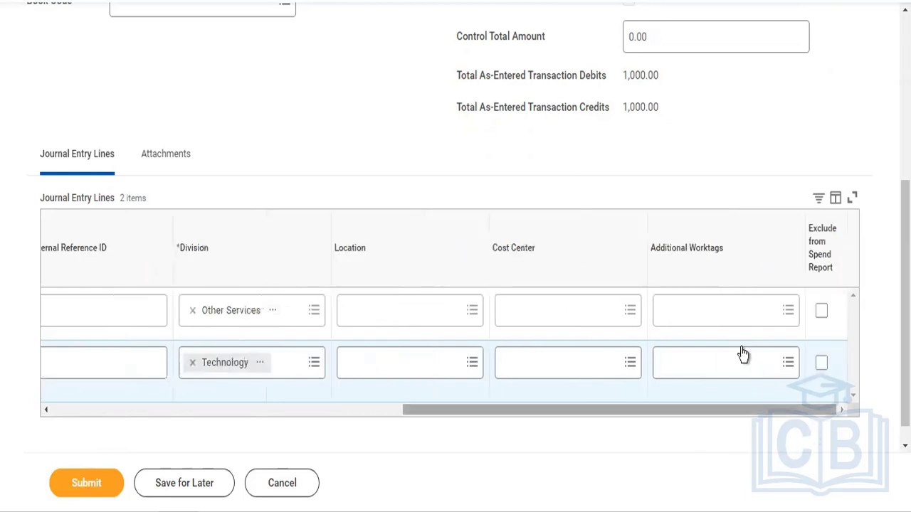
click(726, 310)
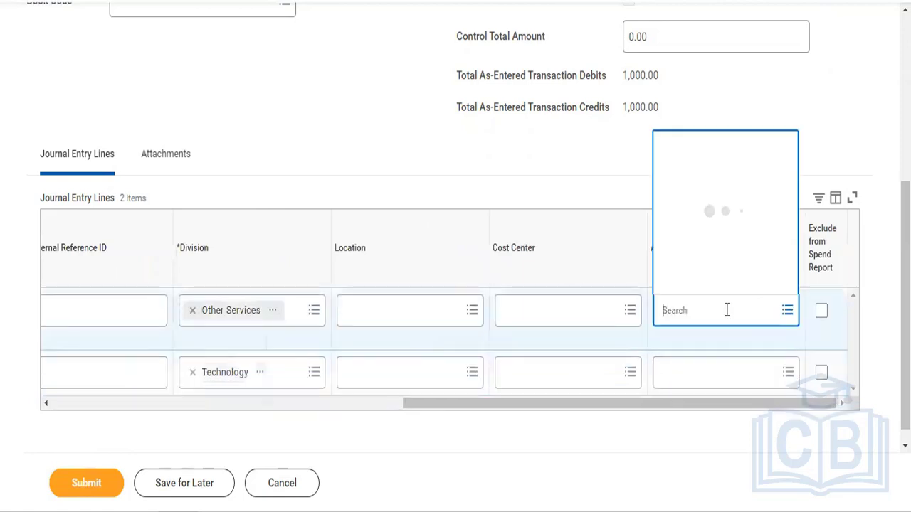
scroll(715, 133, down, 10)
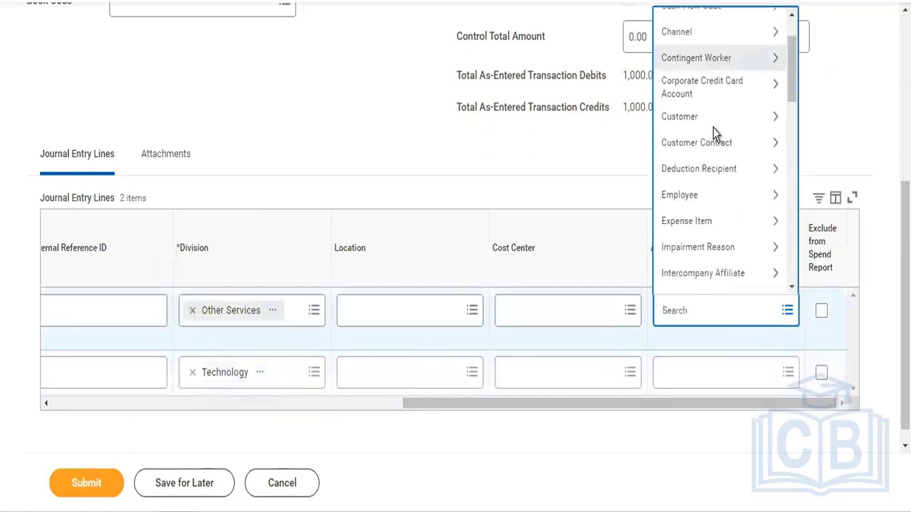
click(330, 145)
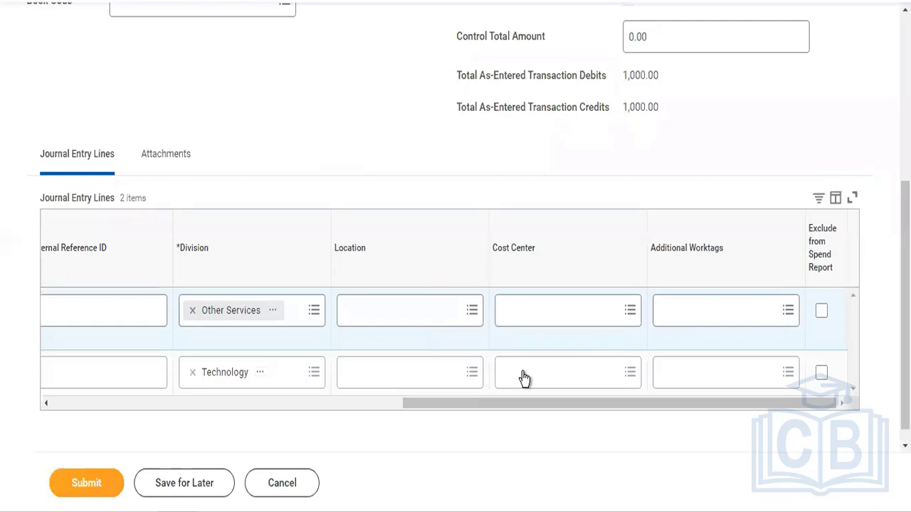
- Submit the journal and expand the details and process of its business process record
click(107, 483)
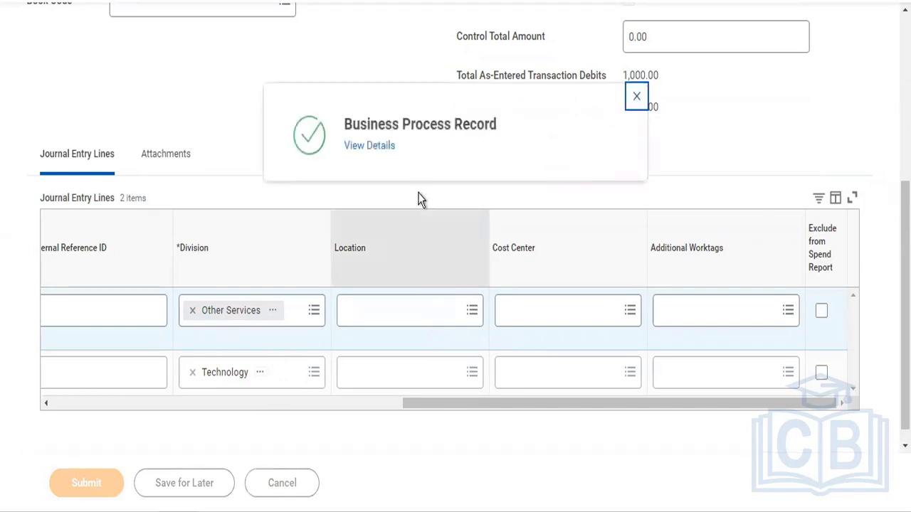
click(382, 148)
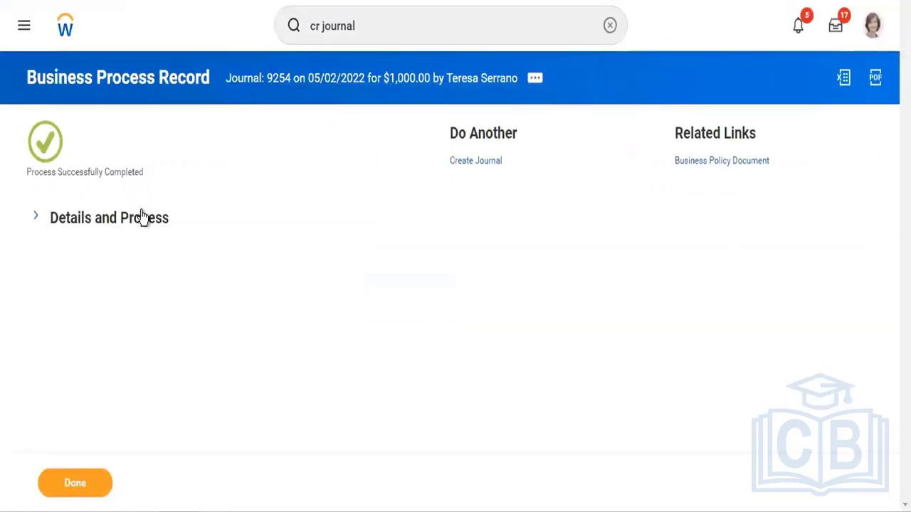
click(142, 217)
- Reopen the Create Journal task from the search to begin another journal
click(380, 30)
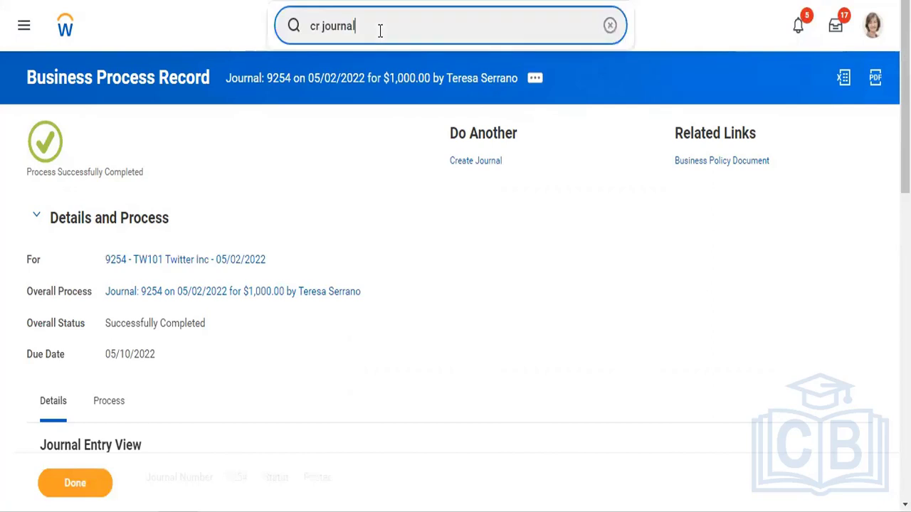
text(cr journal)
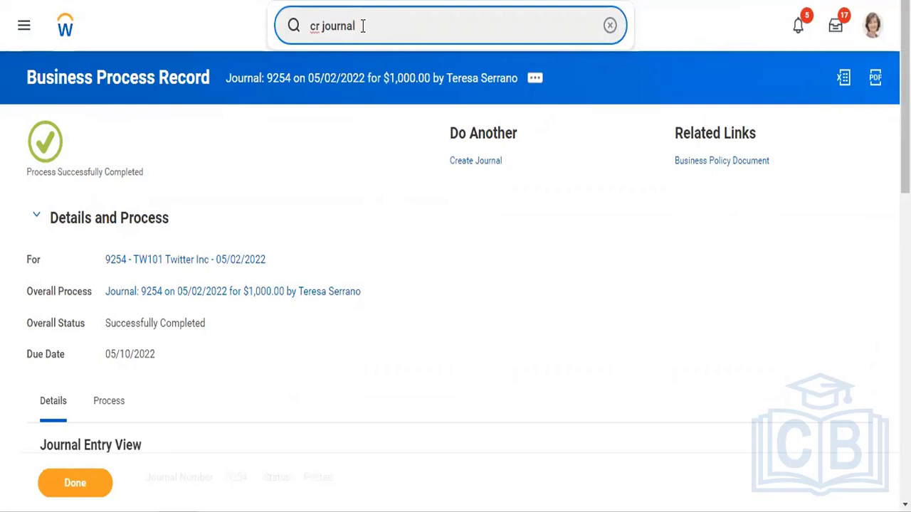
key(BackSpace)
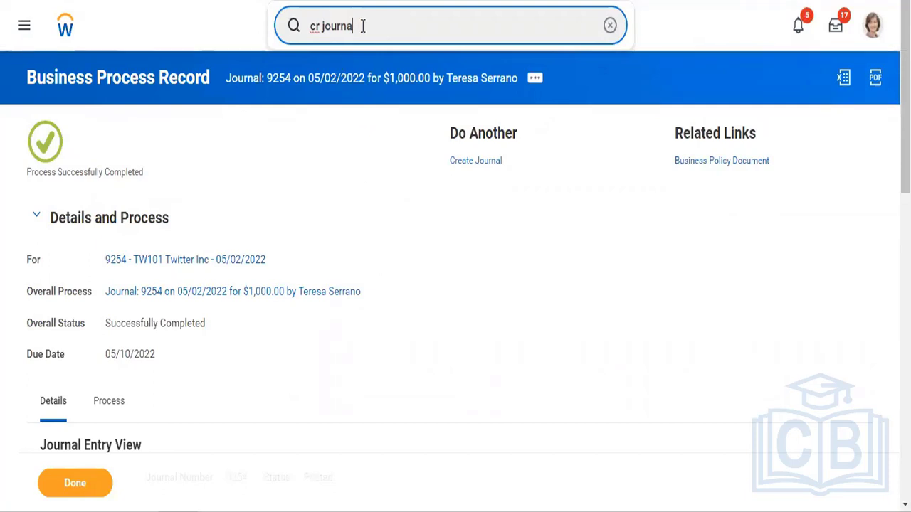
key(Escape)
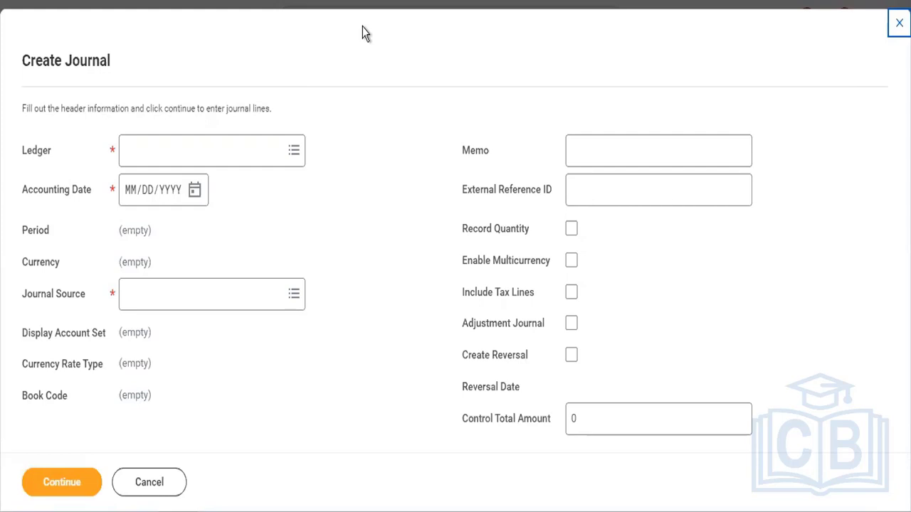
- Set the new journal's ledger to TW101 Twitter Inc : Actuals
click(229, 150)
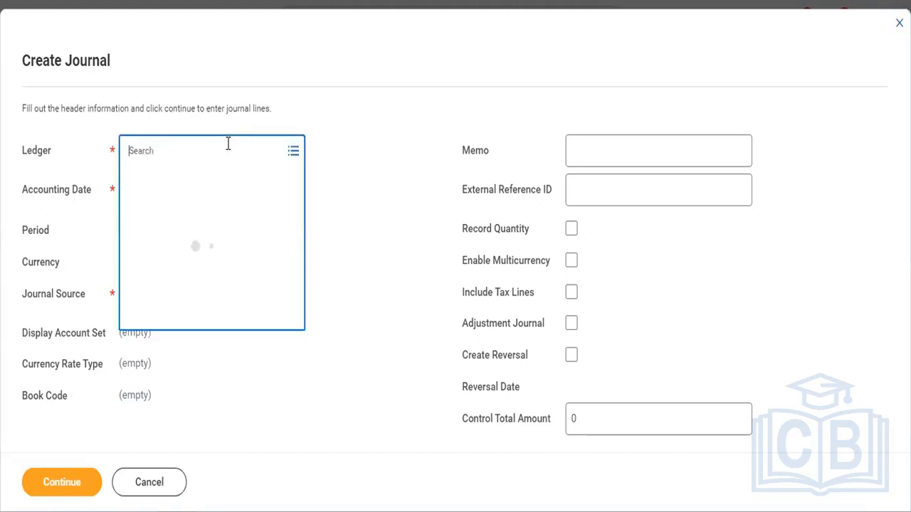
text(ac)
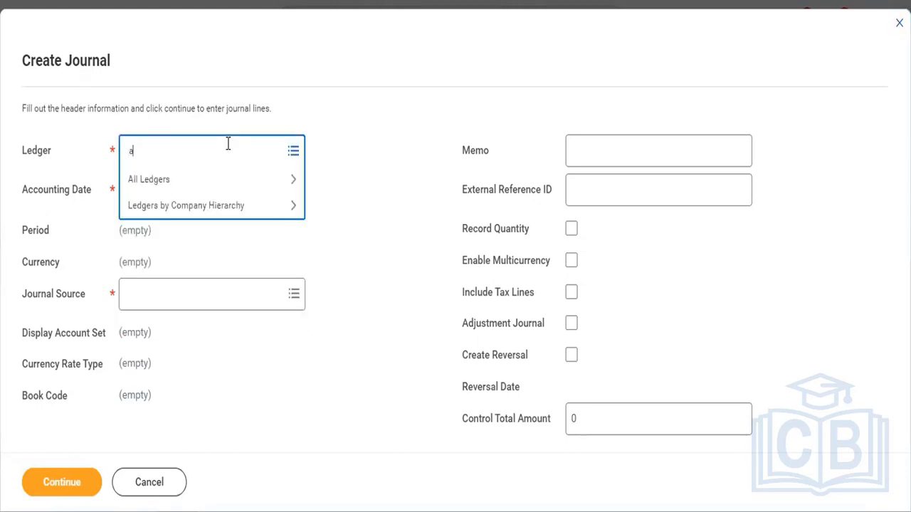
key(BackSpace)
key(BackSpace)
text(gtwitte)
key(BackSpace)
key(BackSpace)
key(BackSpace)
key(BackSpace)
key(BackSpace)
key(BackSpace)
key(BackSpace)
text(twitter)
key(Return)
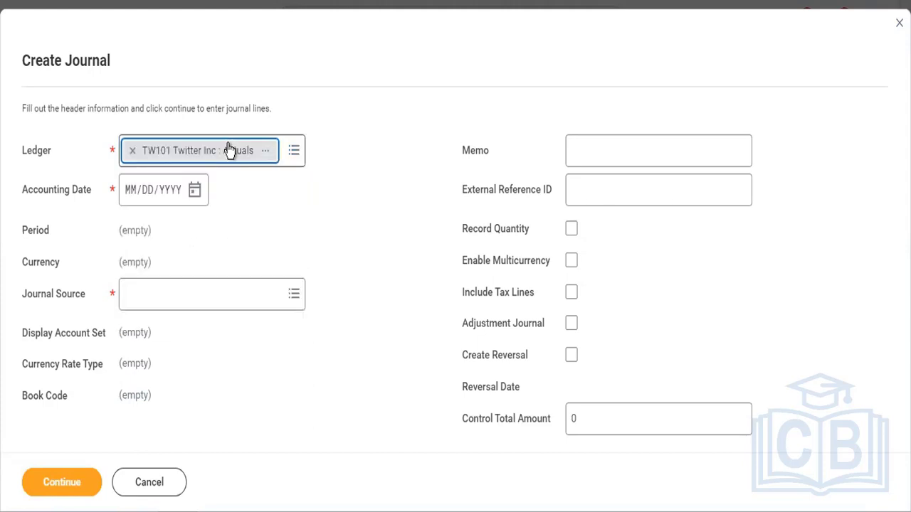
- Set the journal's accounting date to 05/02/2022 and its journal source to Beginning Balance
click(197, 195)
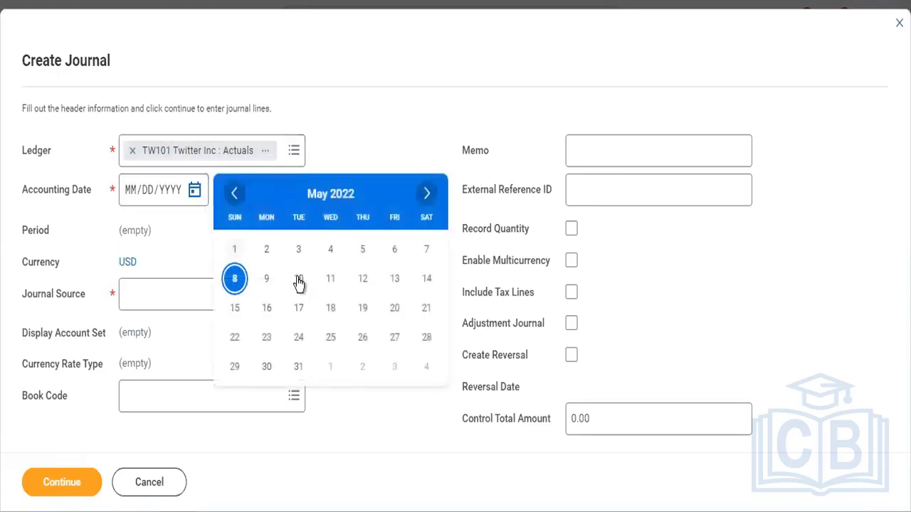
click(267, 255)
click(223, 310)
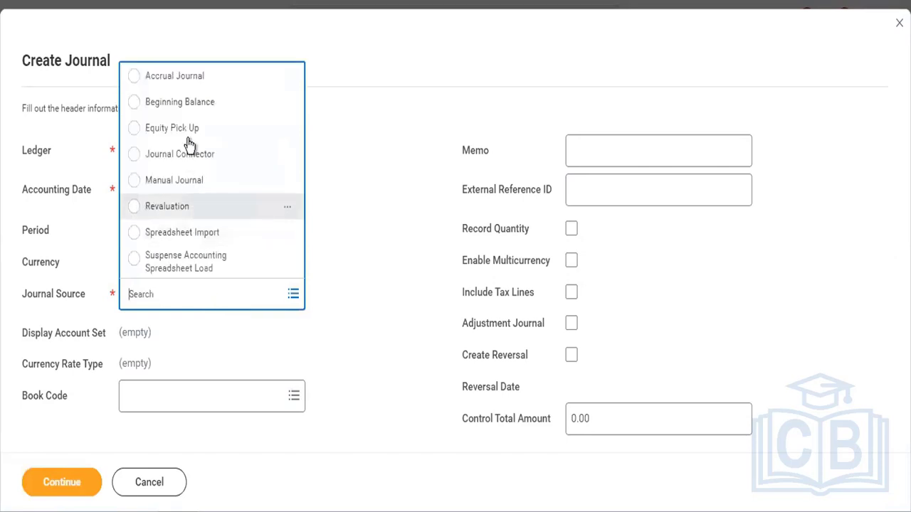
click(190, 101)
- Enable Record Quantity for the journal and continue to its journal entry lines
click(572, 229)
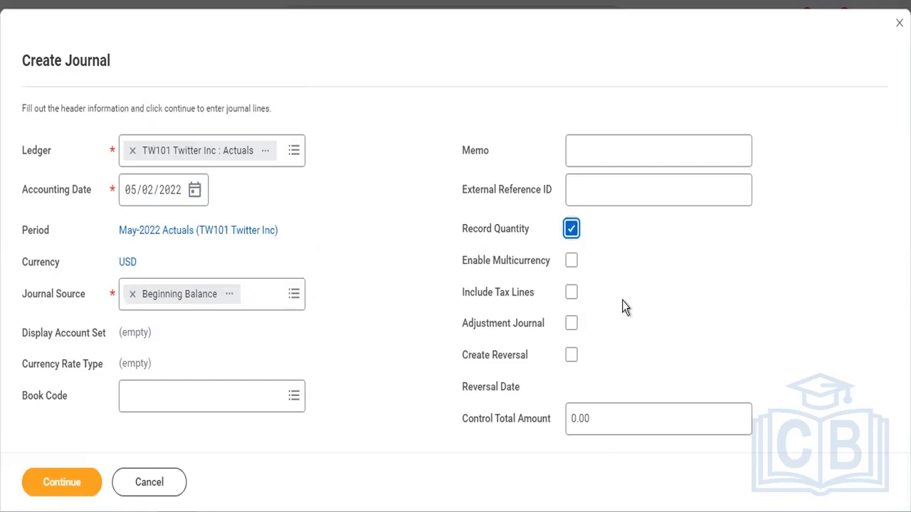
click(73, 483)
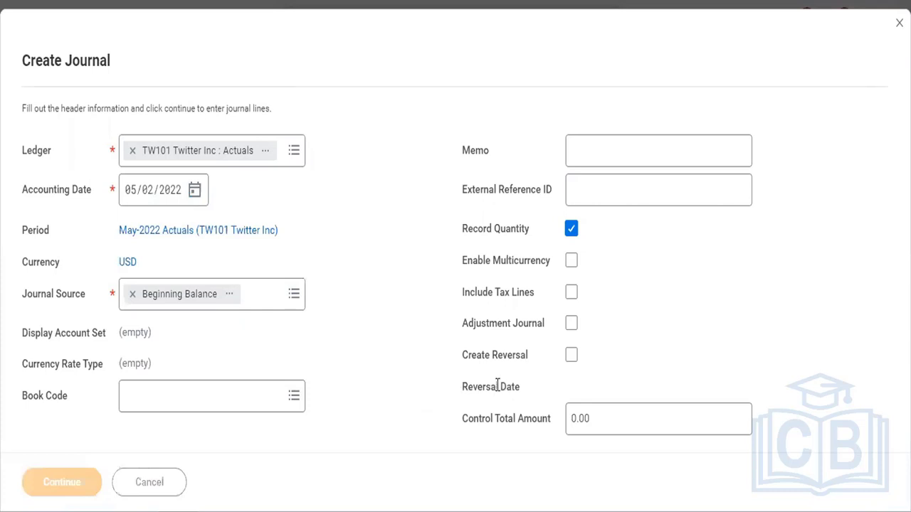
scroll(495, 385, down, 5)
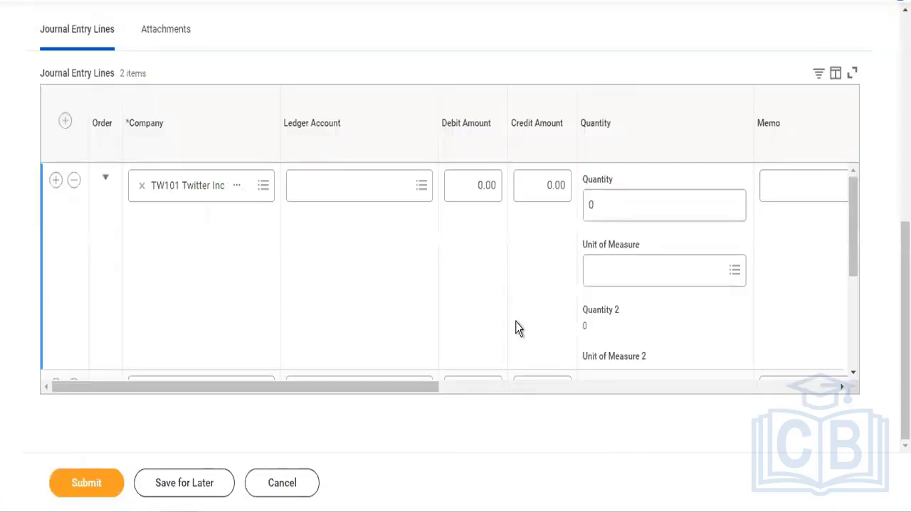
scroll(515, 322, right, 3)
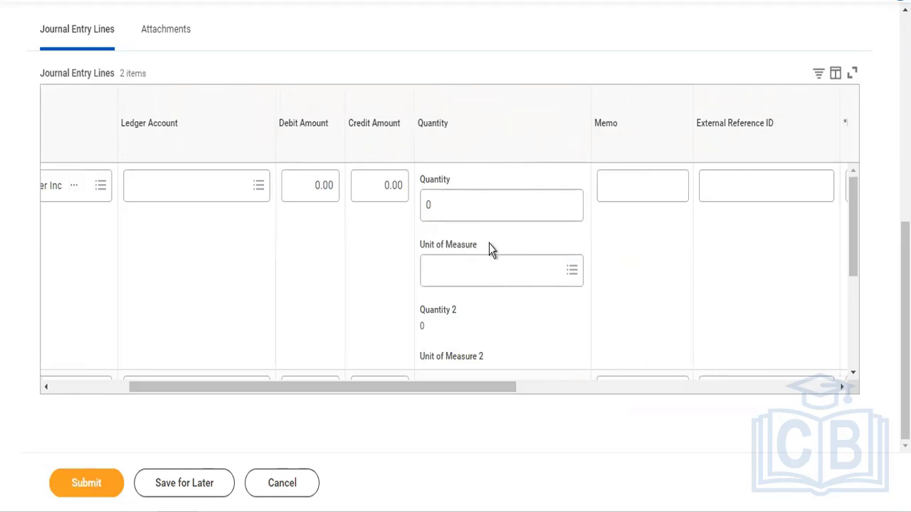
click(101, 387)
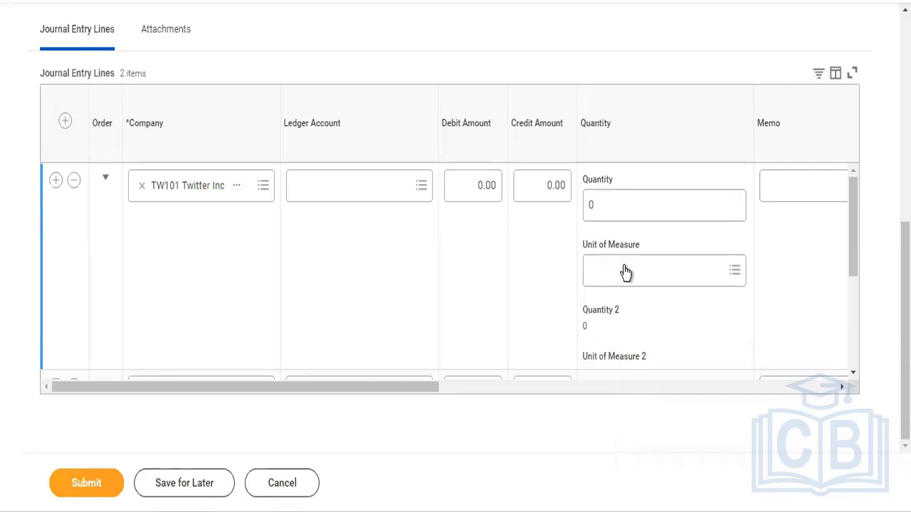
- Assign ledger account 1000:Cash to the first journal line and 1030:Money Market to the second
click(375, 182)
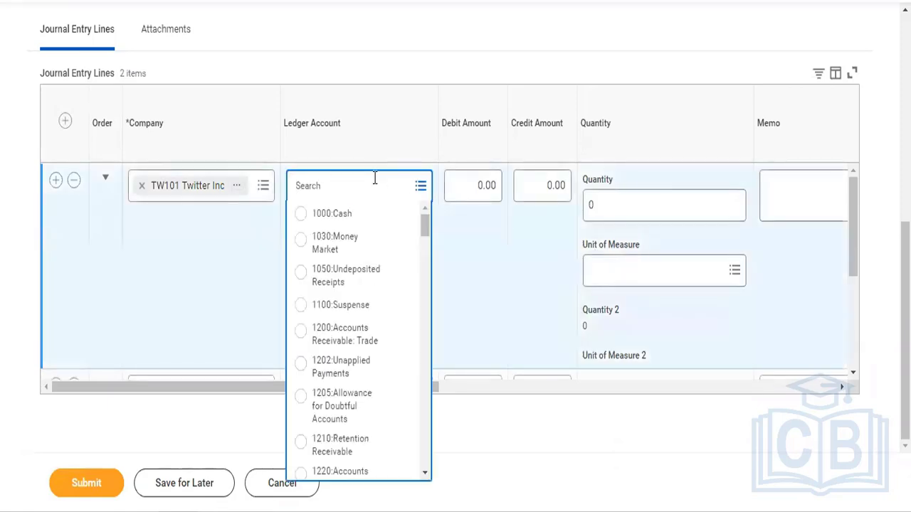
click(374, 222)
scroll(361, 346, down, 3)
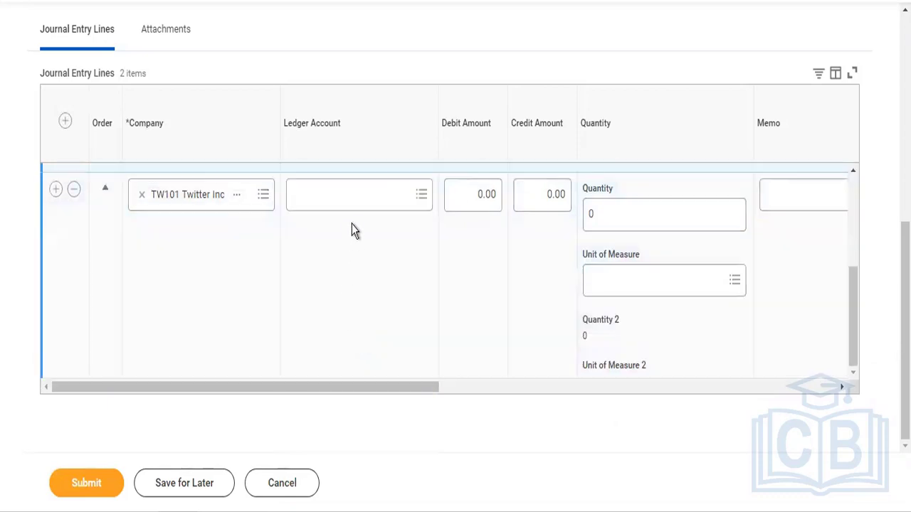
click(341, 201)
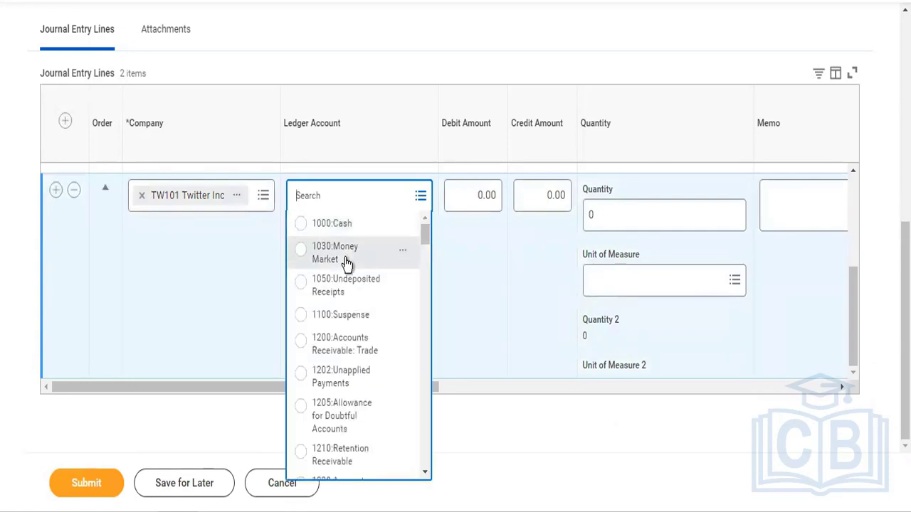
click(344, 255)
- Enter a debit amount of 200 on the Cash line and a credit amount of 500 on the Money Market line
scroll(500, 294, up, 3)
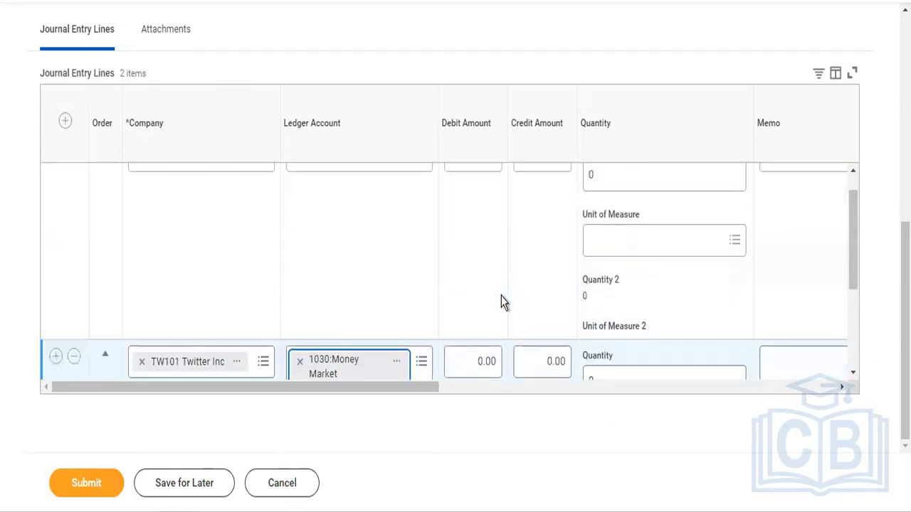
scroll(493, 206, up, 1)
click(482, 193)
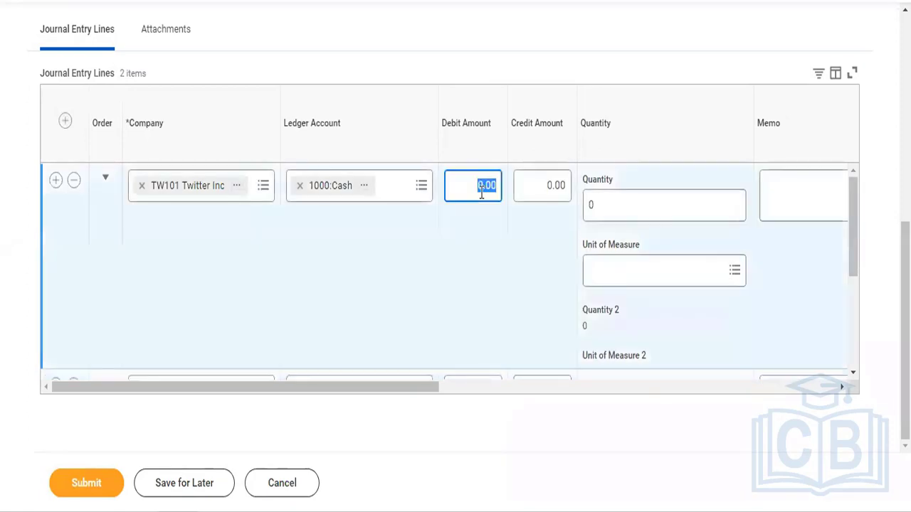
text(200)
scroll(529, 253, down, 3)
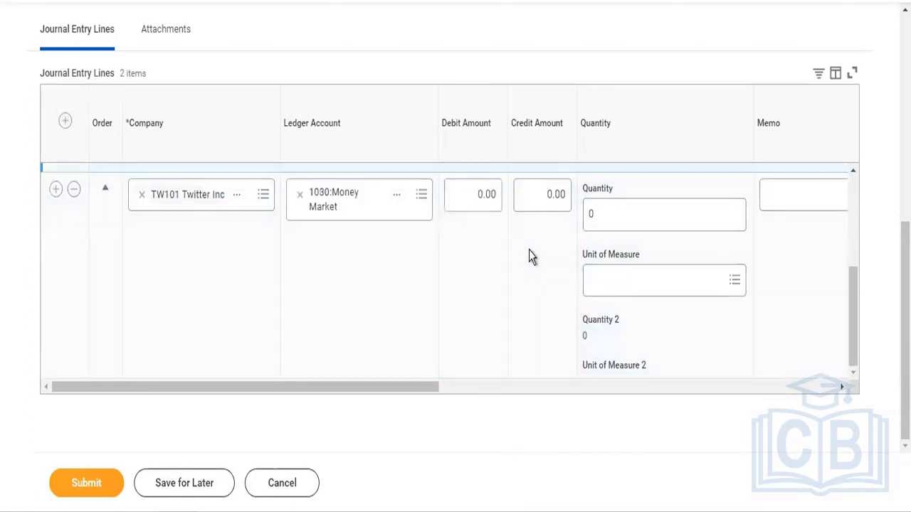
click(549, 203)
text(500)
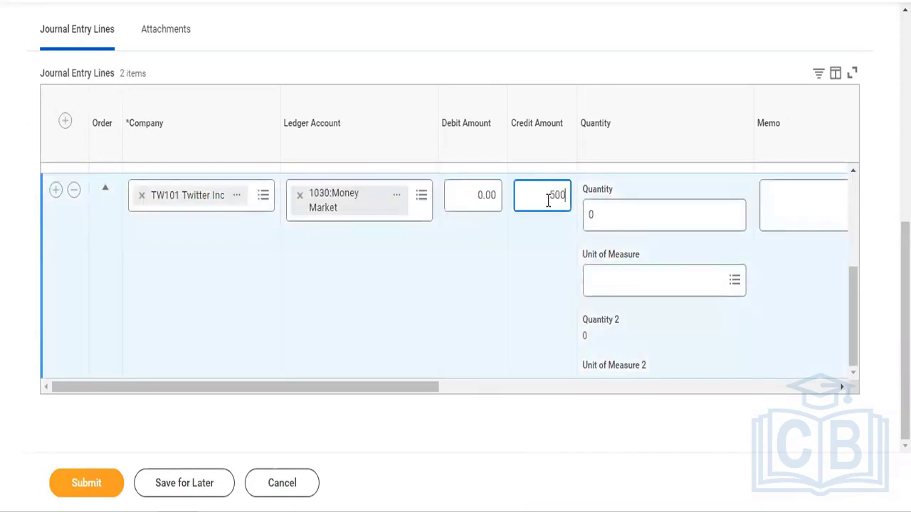
click(549, 308)
- Set the Cash line's quantity to 10 and choose a unit of measure for it from all available units
scroll(551, 311, up, 3)
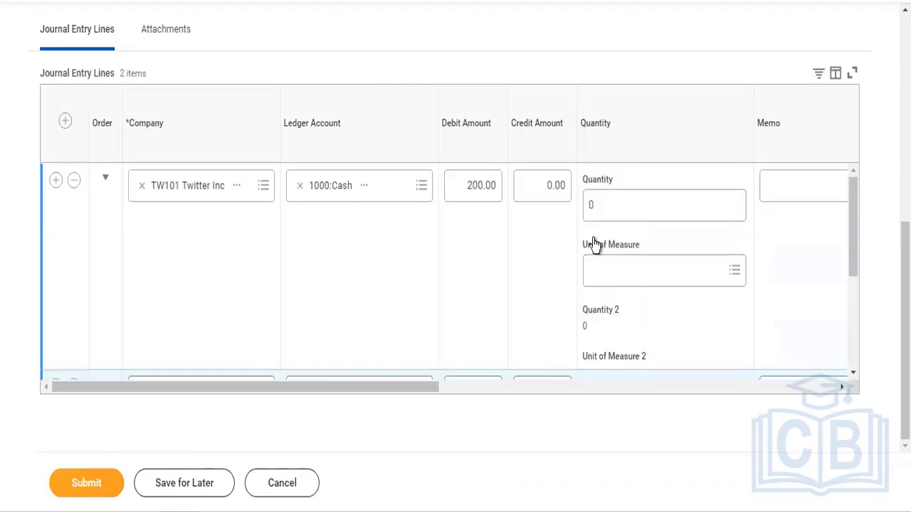
scroll(514, 290, right, 3)
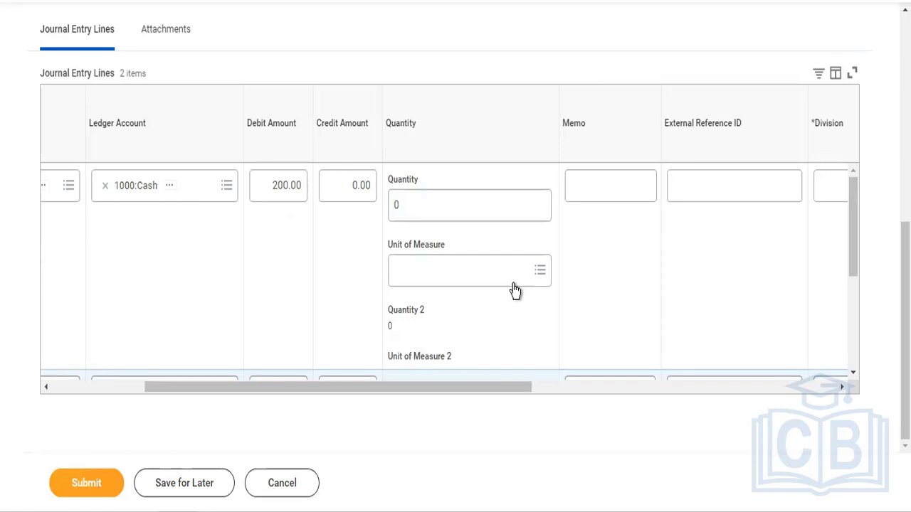
click(411, 205)
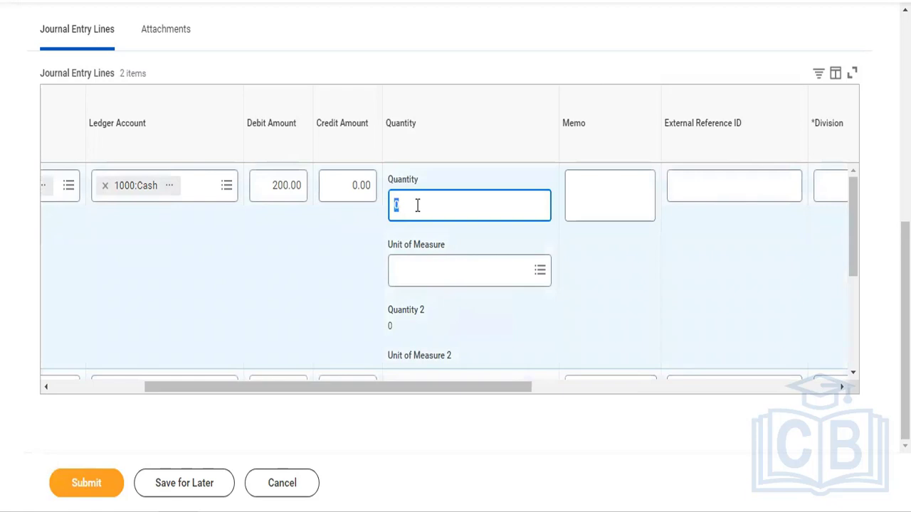
text(10)
click(430, 275)
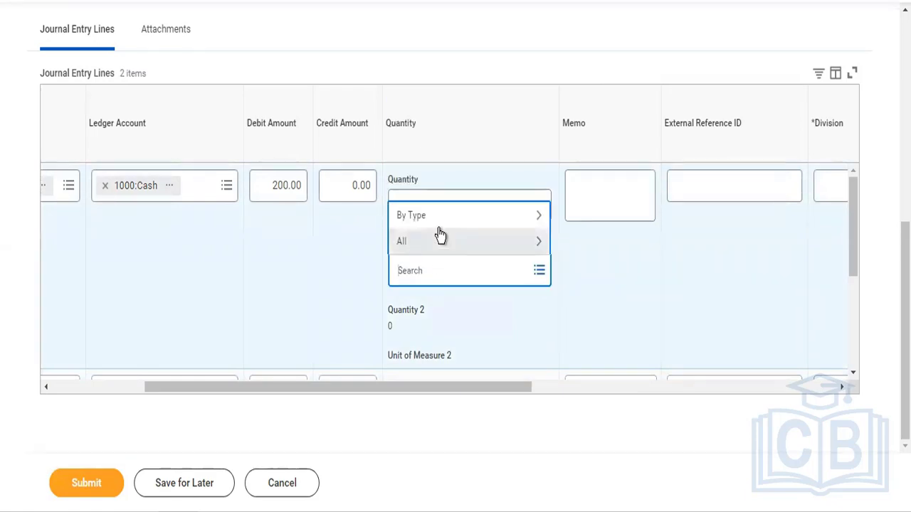
click(441, 235)
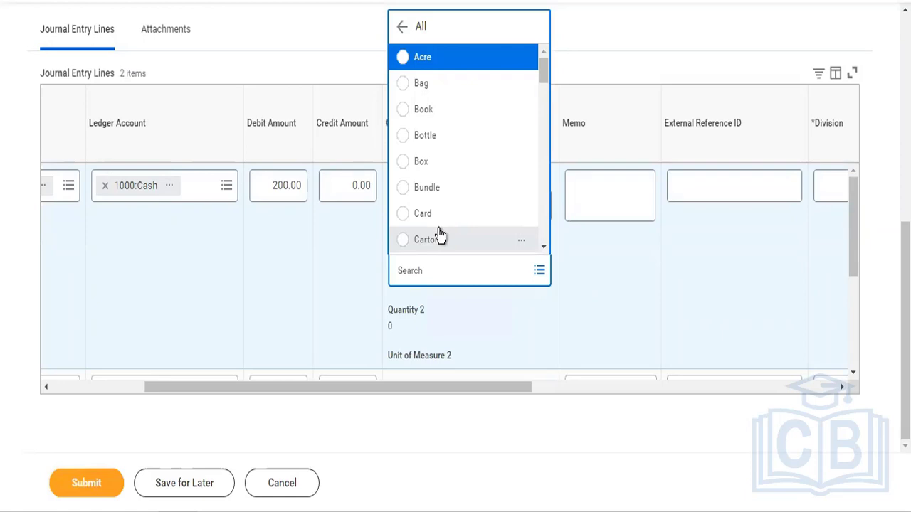
click(440, 175)
- Set the Money Market line's quantity to 10 with Carton as the unit of measure
scroll(497, 319, down, 2)
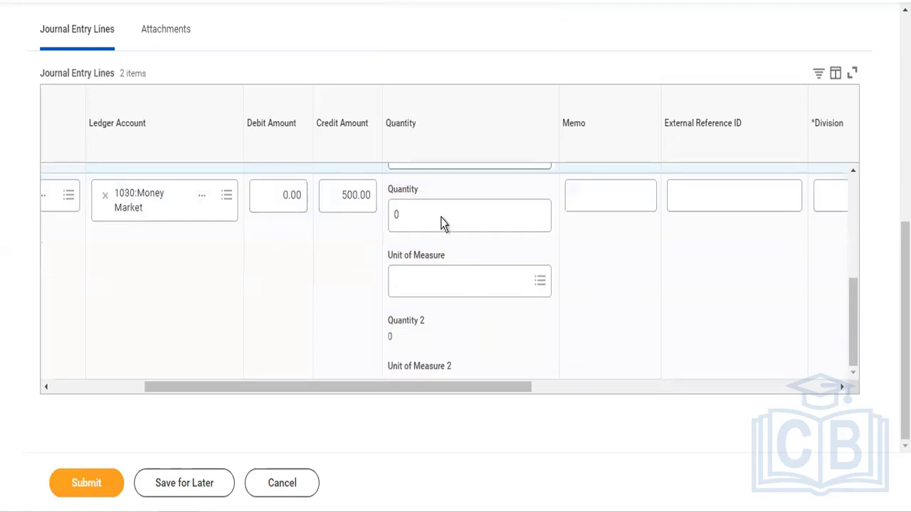
click(423, 212)
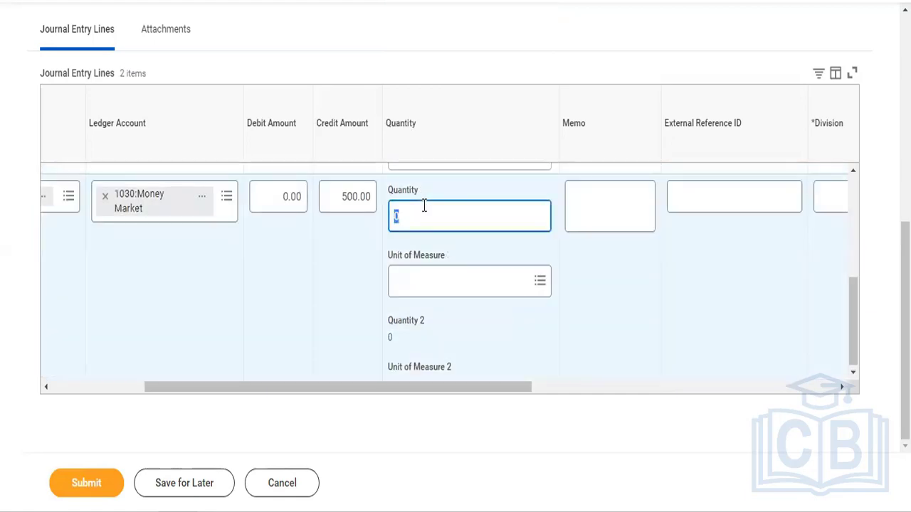
text(10)
click(429, 288)
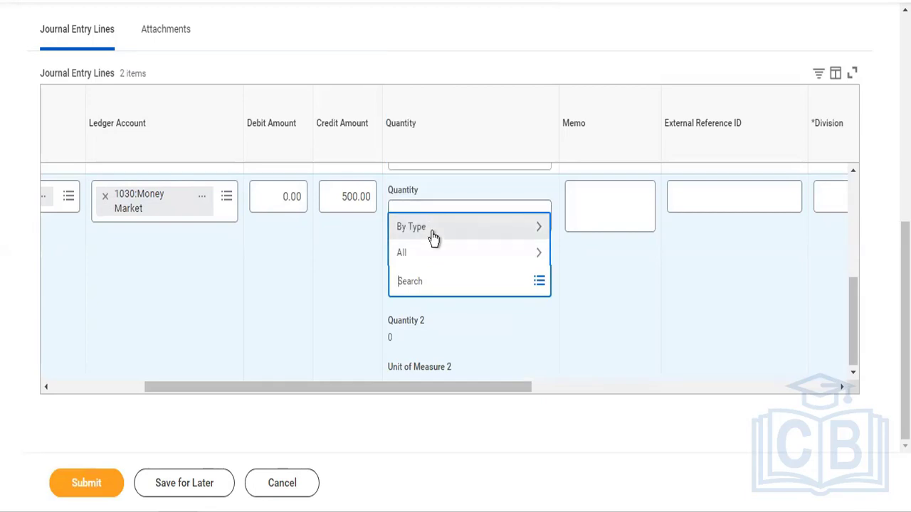
click(431, 232)
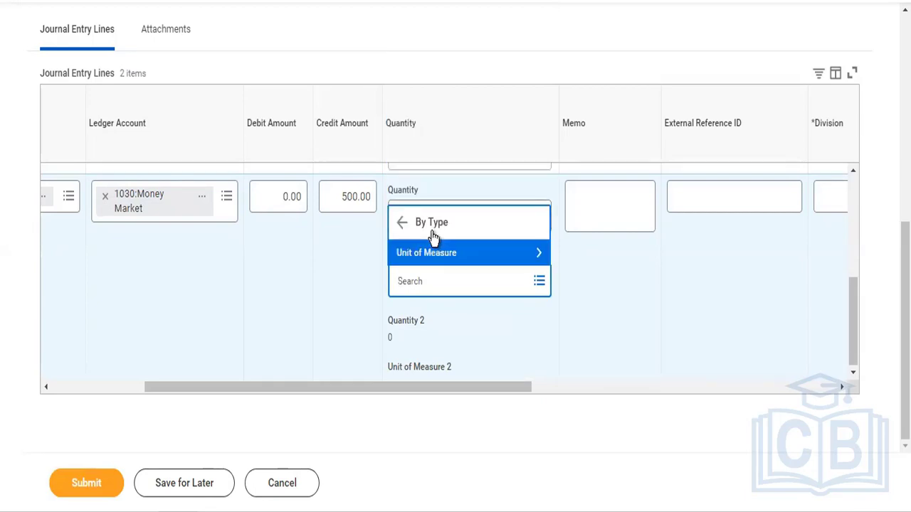
click(433, 249)
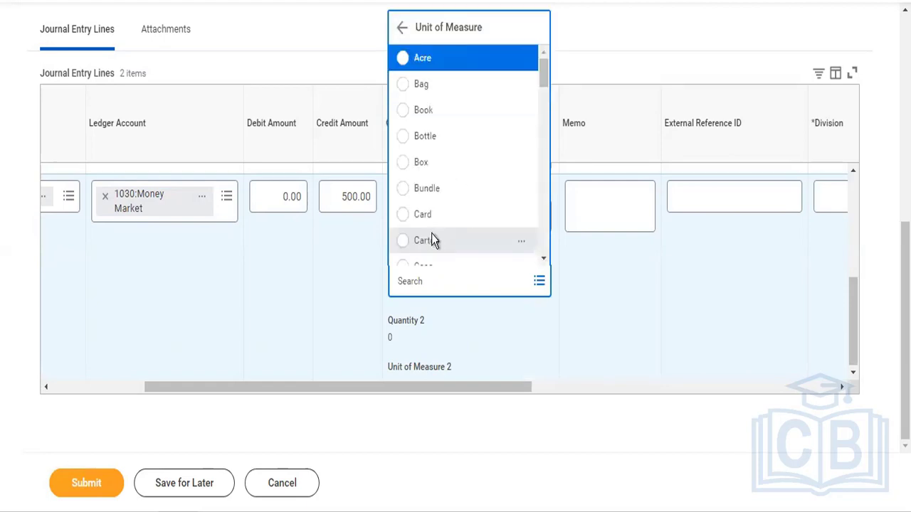
click(431, 237)
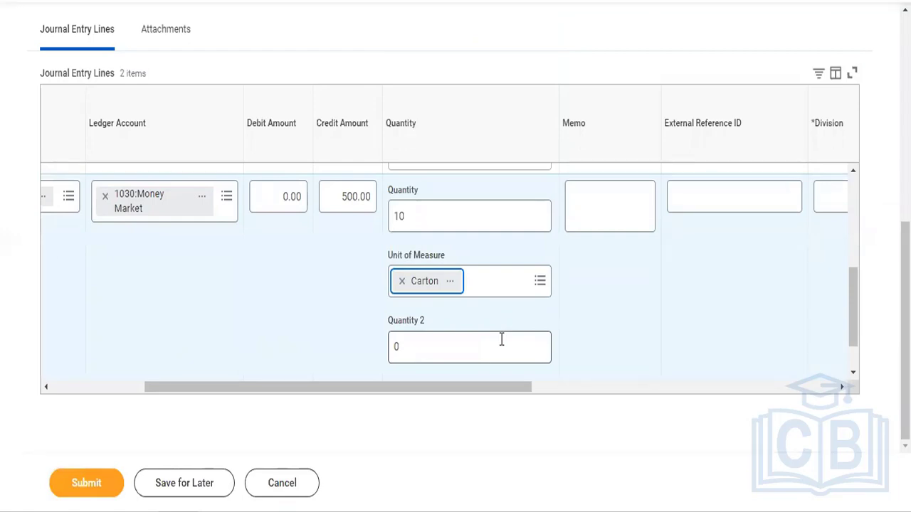
- Assign the Financial Services division to the first journal entry line
click(612, 384)
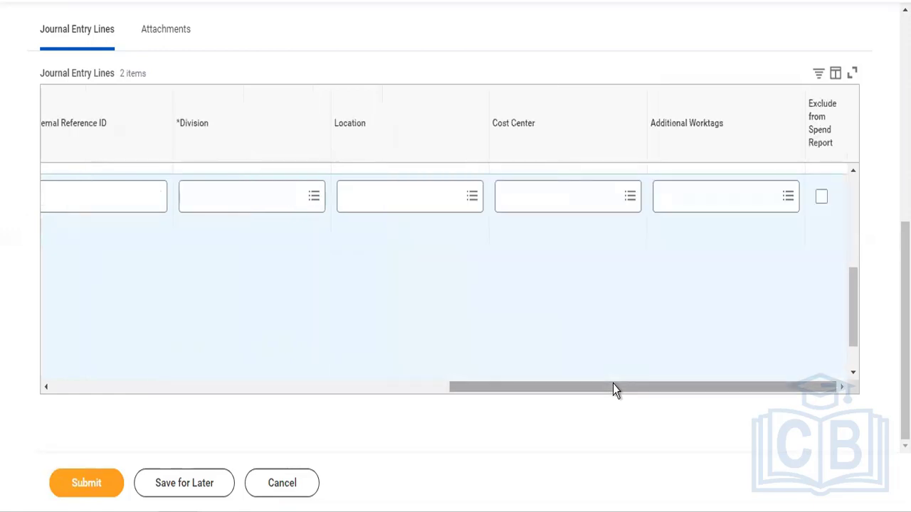
scroll(291, 268, up, 3)
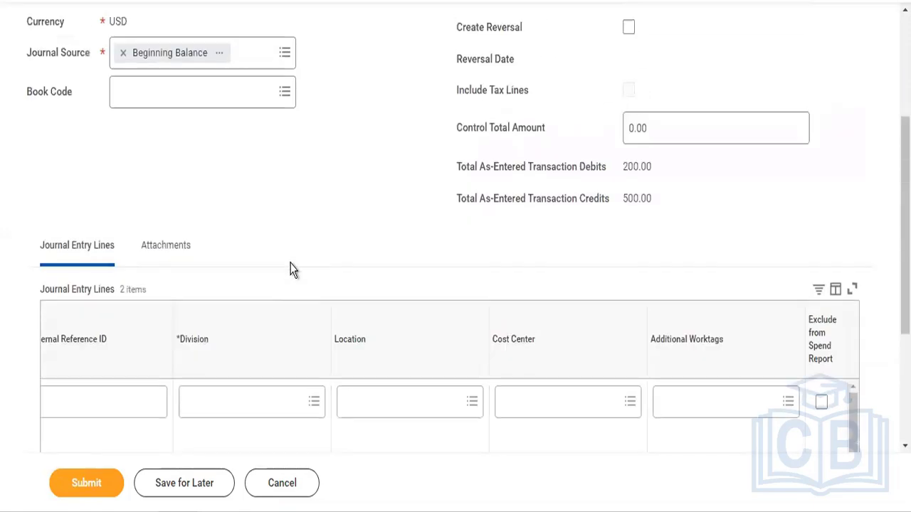
scroll(283, 297, down, 3)
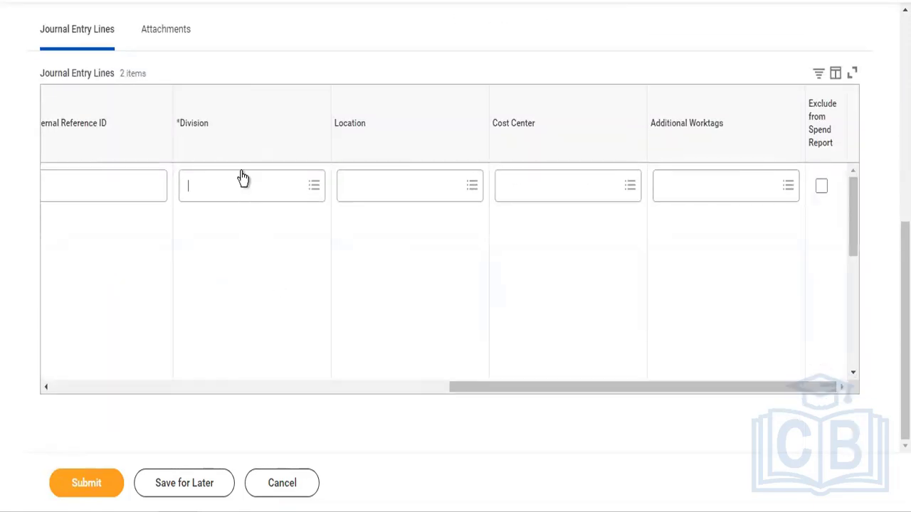
click(239, 216)
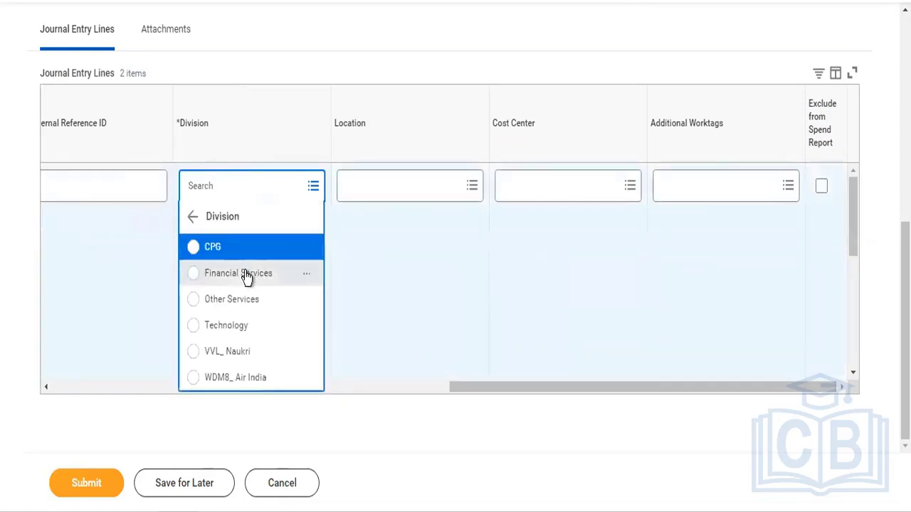
click(245, 276)
- Assign the Financial Services division to the second journal entry line
scroll(255, 322, down, 2)
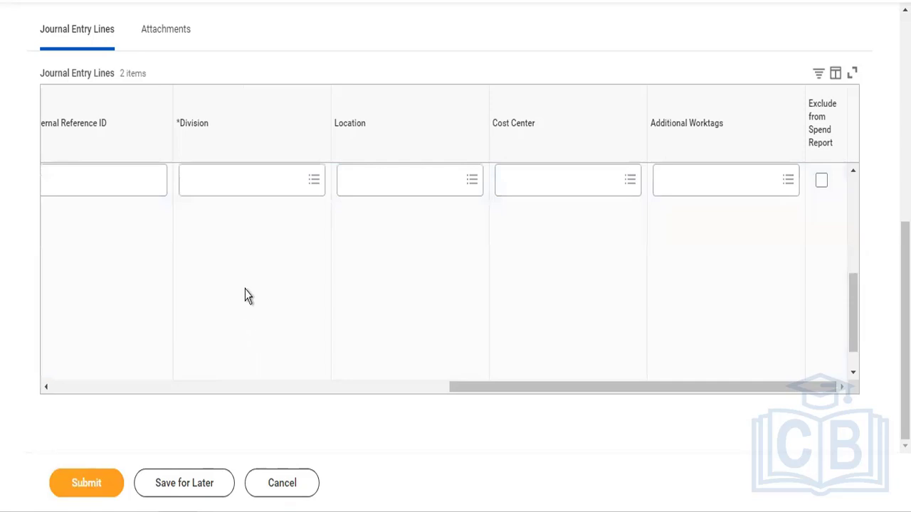
click(236, 178)
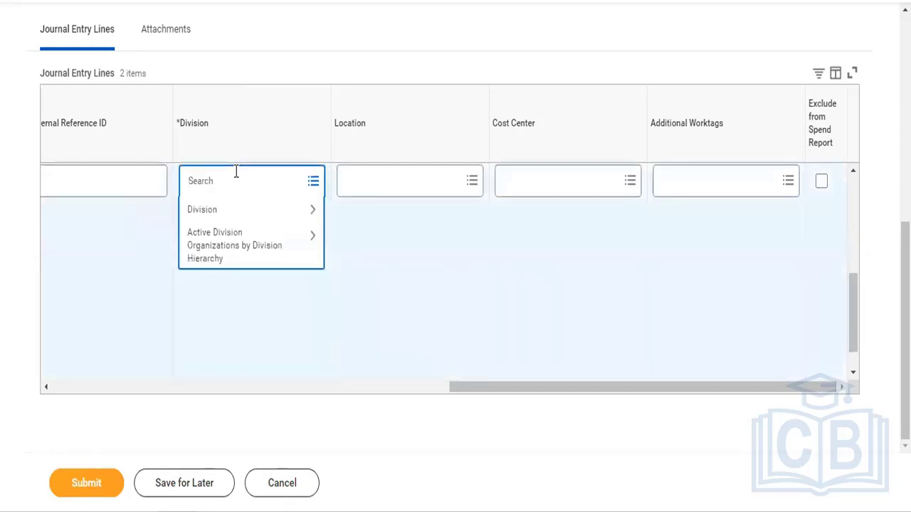
click(239, 211)
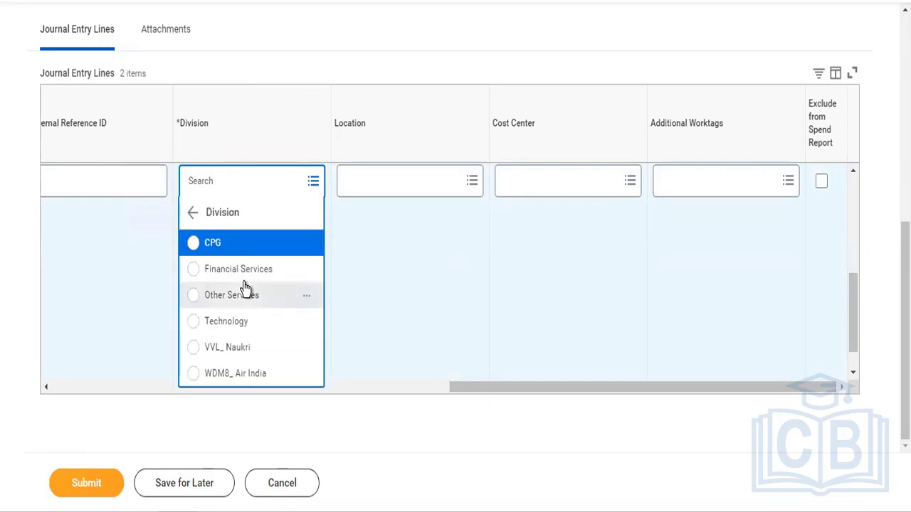
click(243, 270)
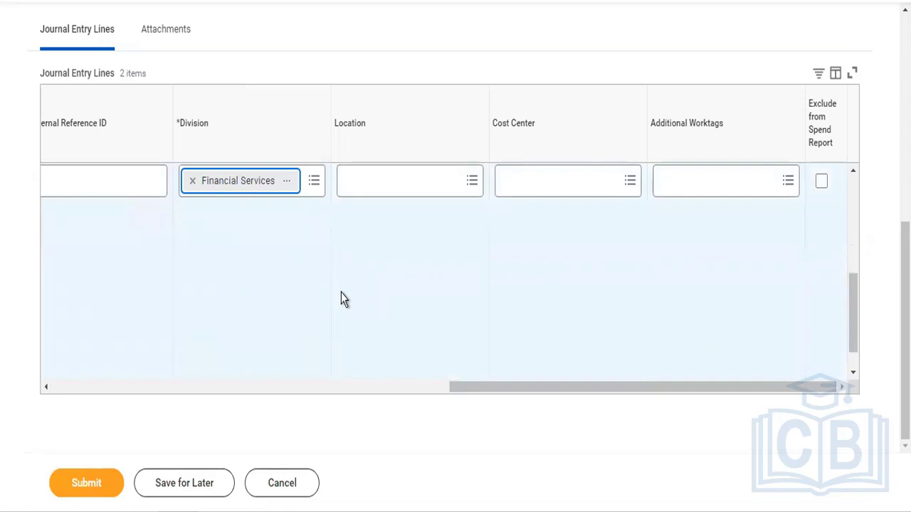
- Try to submit the journal and check the details of the reported error
click(73, 507)
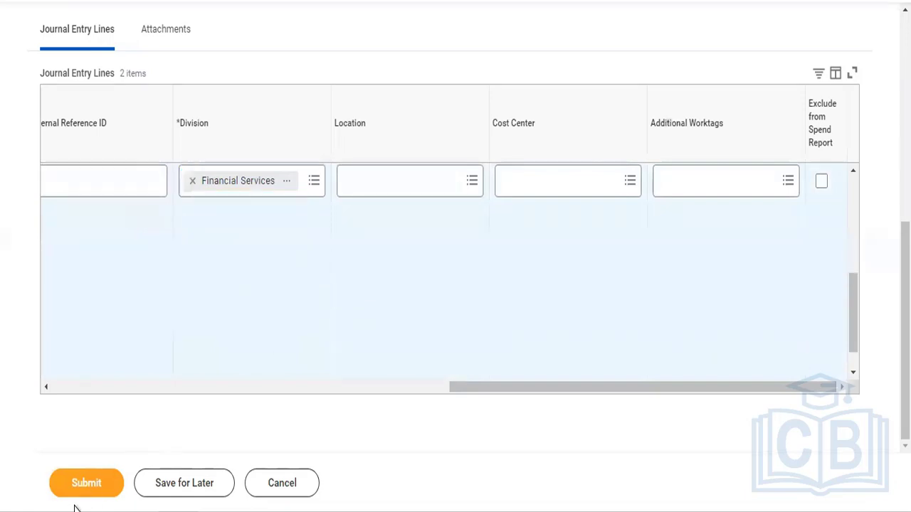
click(106, 483)
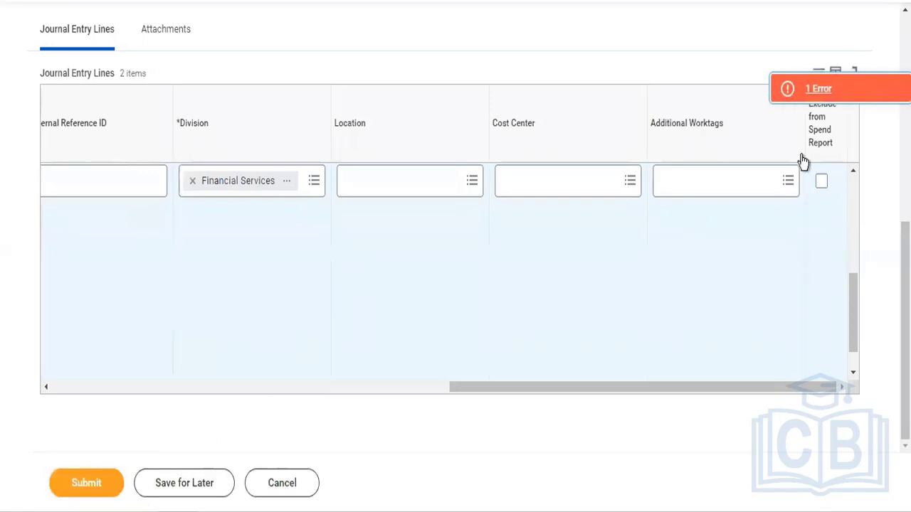
click(802, 91)
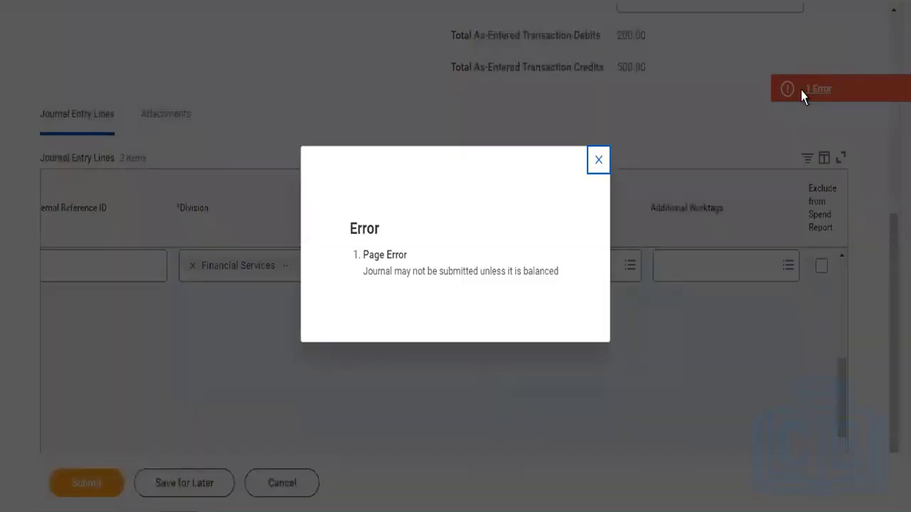
click(598, 159)
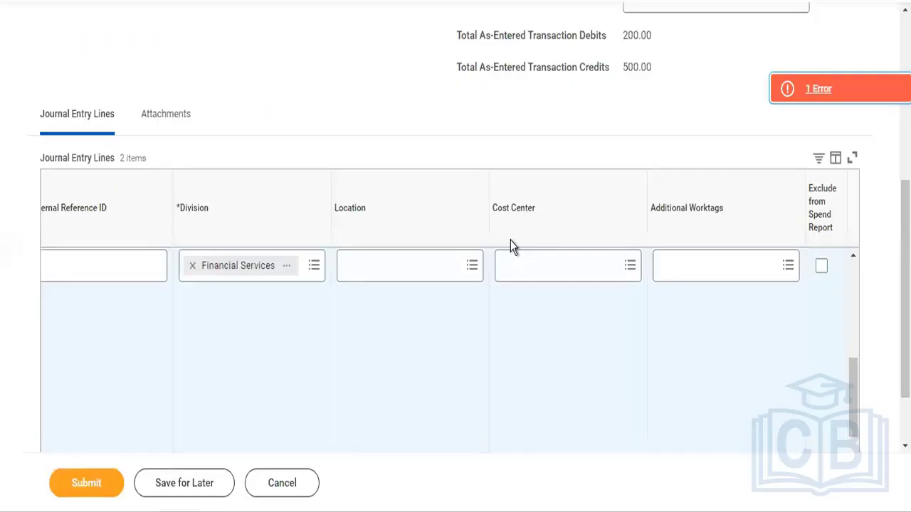
- Set the credit amount on the Money Market line to 200 so that it balances the Cash debit
scroll(188, 372, left, 10)
scroll(359, 375, down, 1)
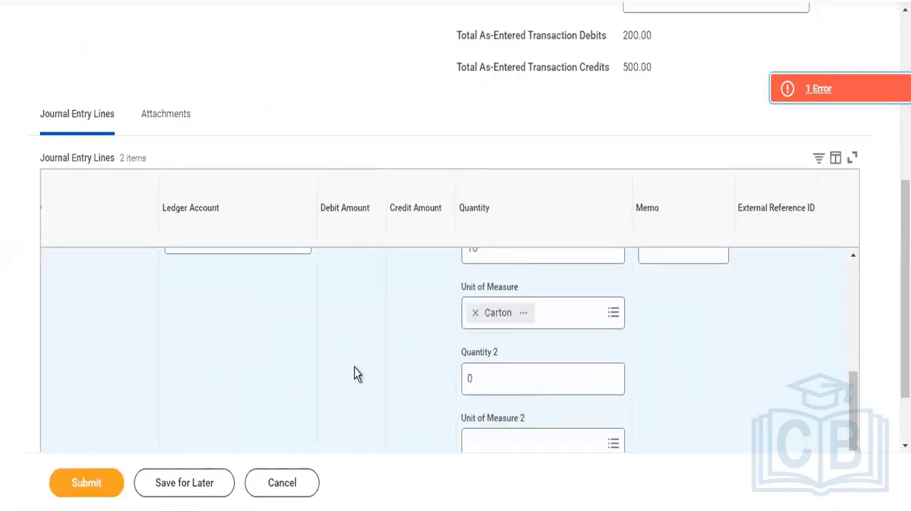
scroll(399, 386, down, 2)
scroll(299, 319, left, 3)
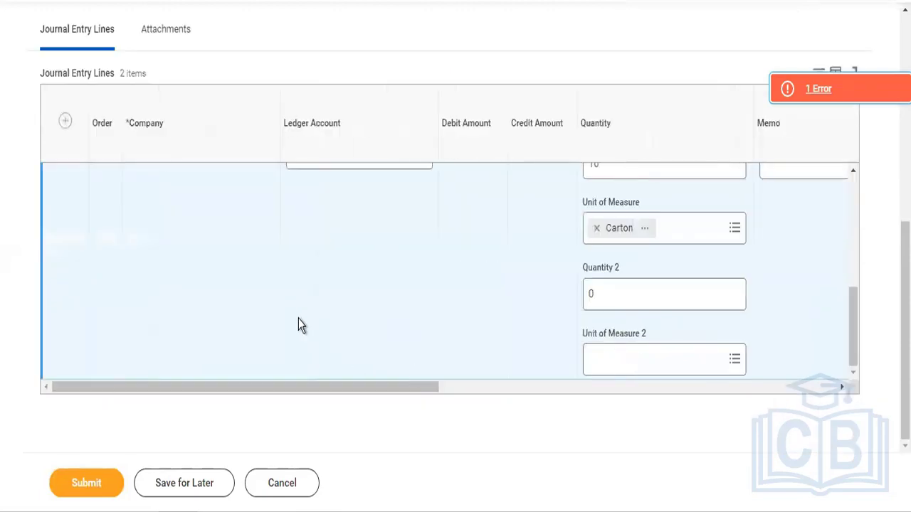
scroll(298, 319, up, 3)
scroll(427, 299, down, 2)
click(538, 362)
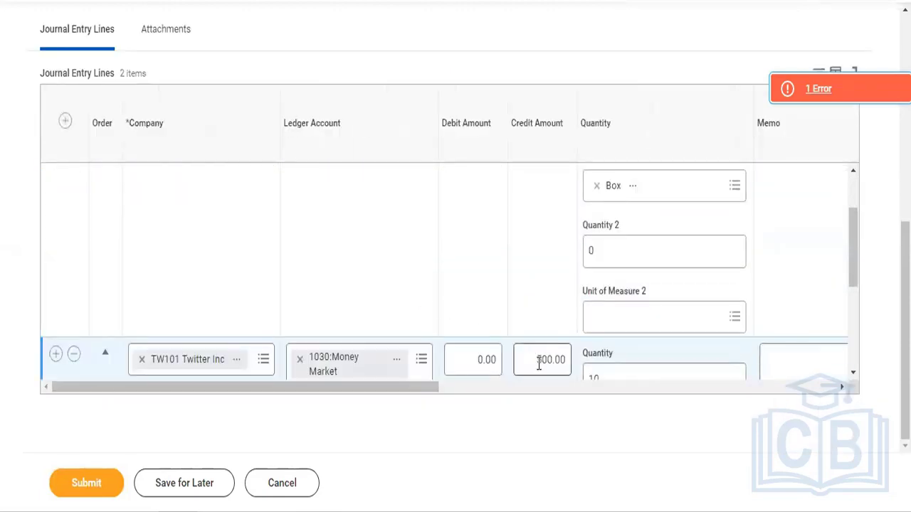
drag(539, 362, 570, 361)
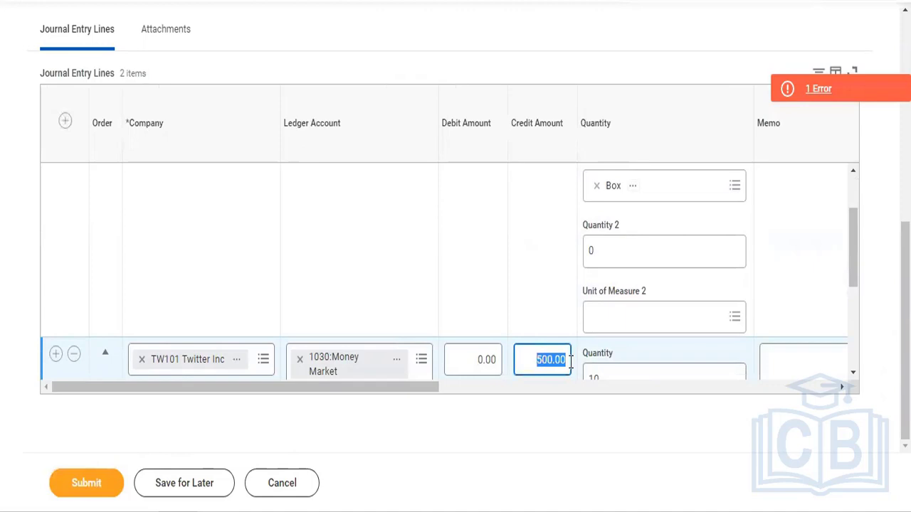
text(200)
key(Tab)
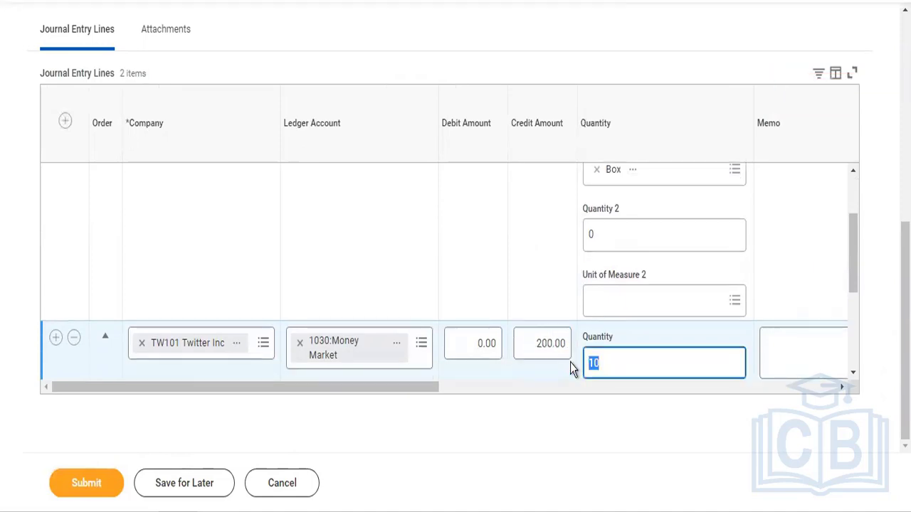
- Submit the balanced journal and open its business process record
click(98, 484)
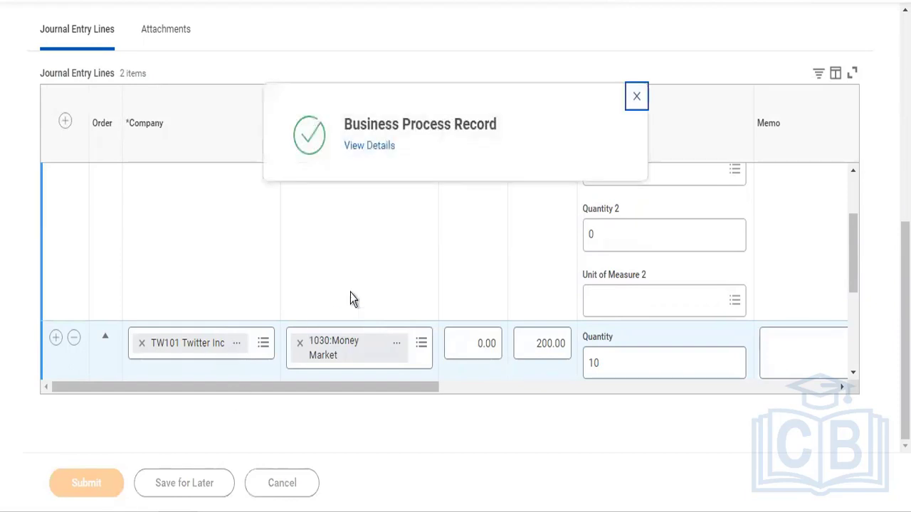
click(370, 146)
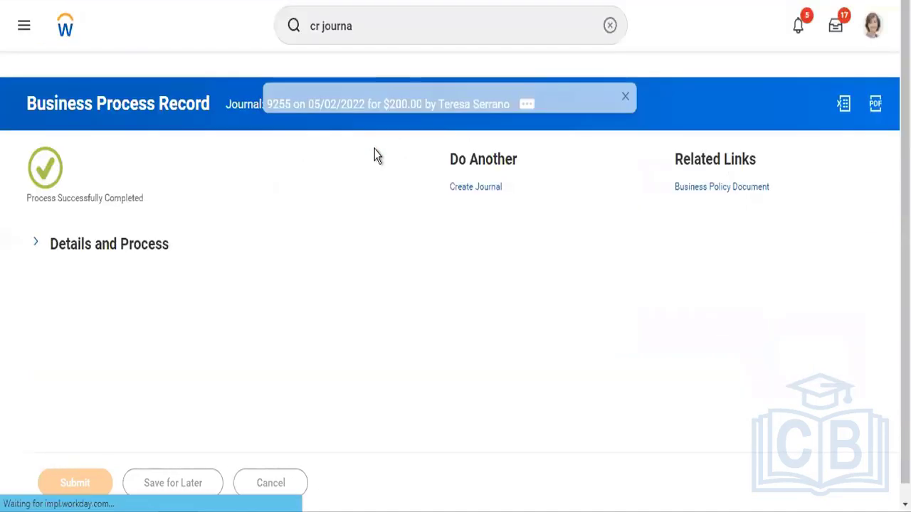
- Find the Create Journal task and start another journal with TW101 Twitter Inc : Actuals as its ledger
click(364, 17)
text(cr journal)
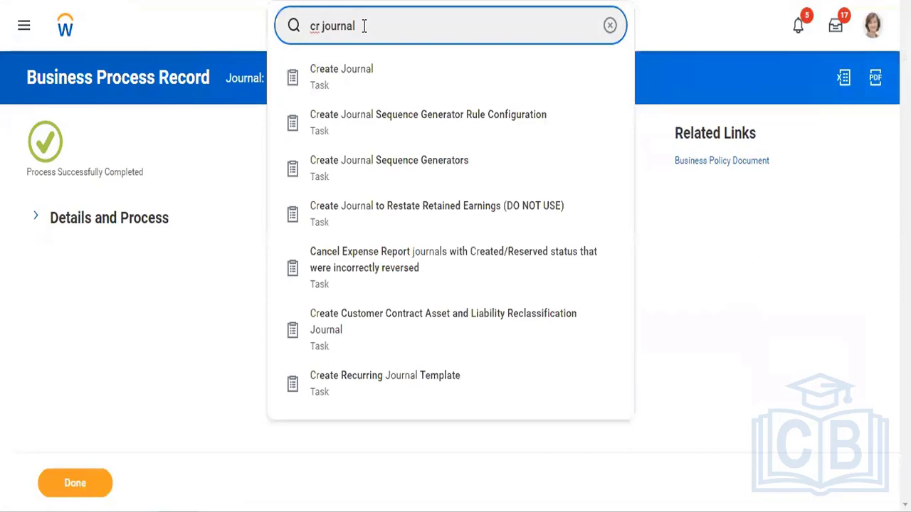
click(365, 80)
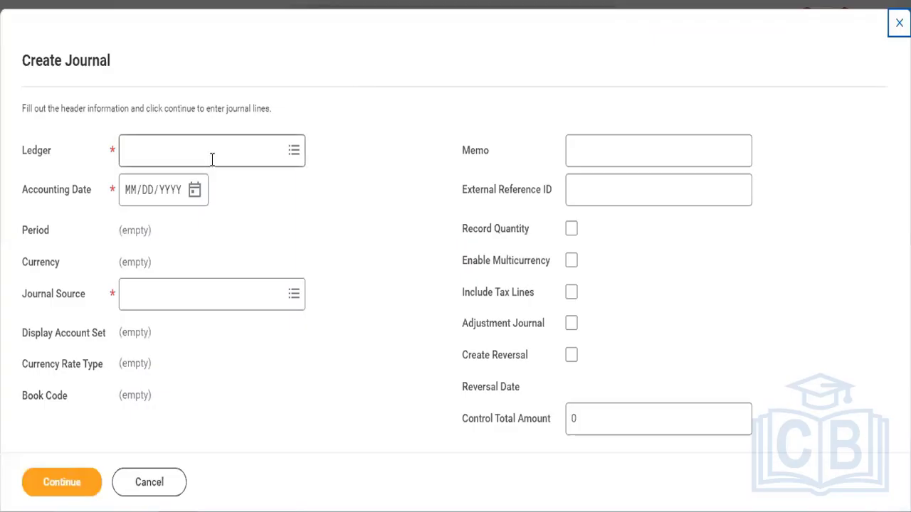
click(213, 159)
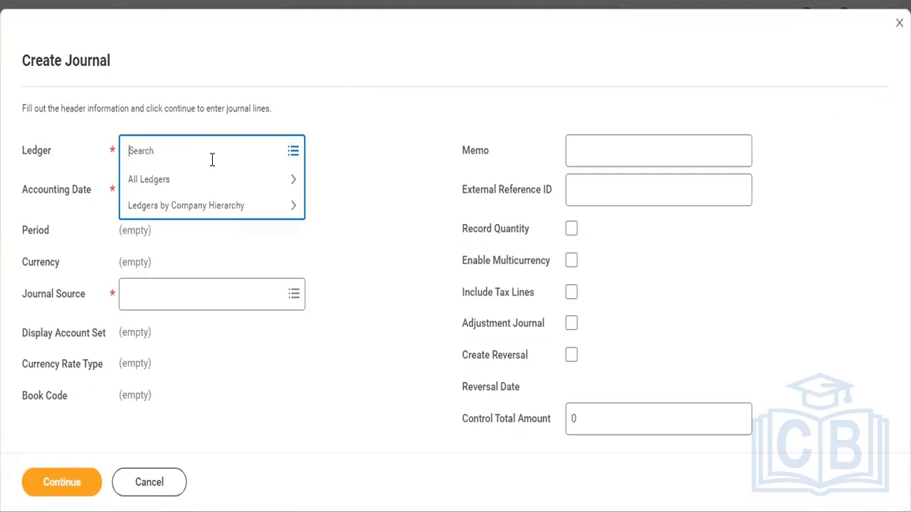
text(tw101)
key(Return)
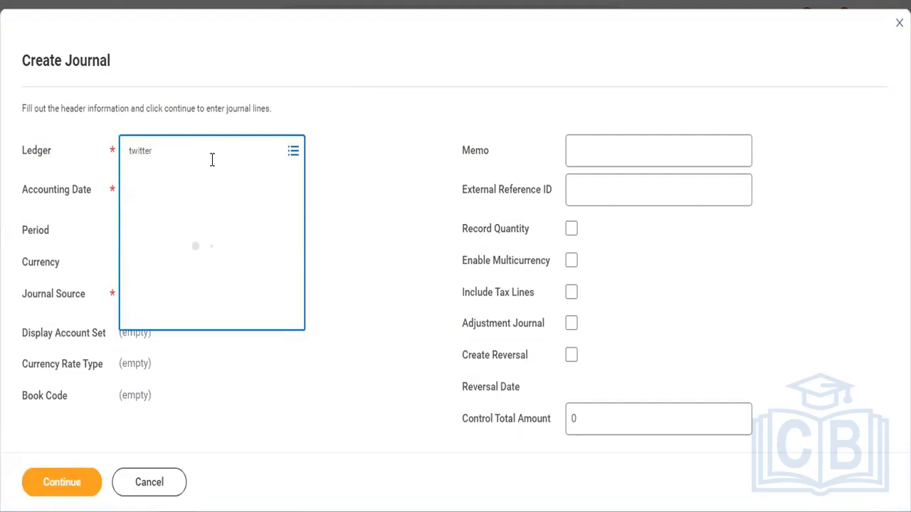
- Set the new journal's accounting date to 05/02/2022 and its journal source to Manual Journal
click(195, 189)
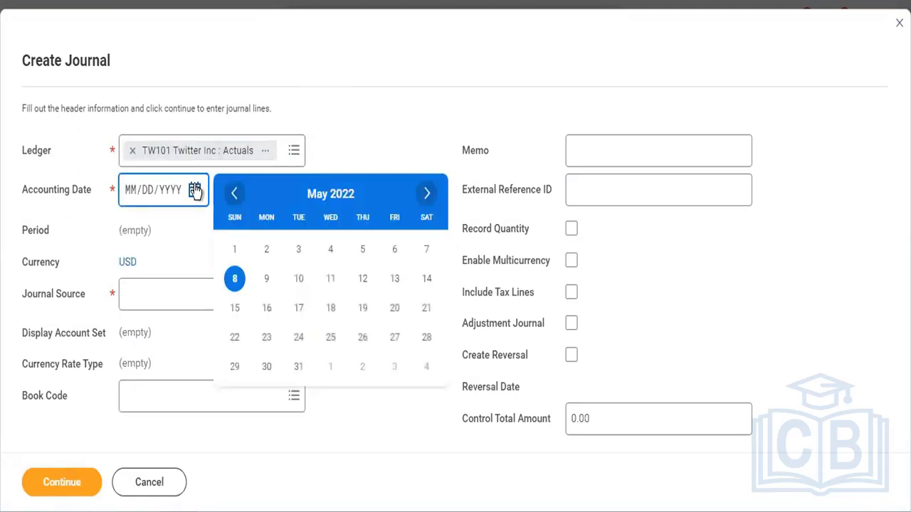
click(267, 250)
click(217, 283)
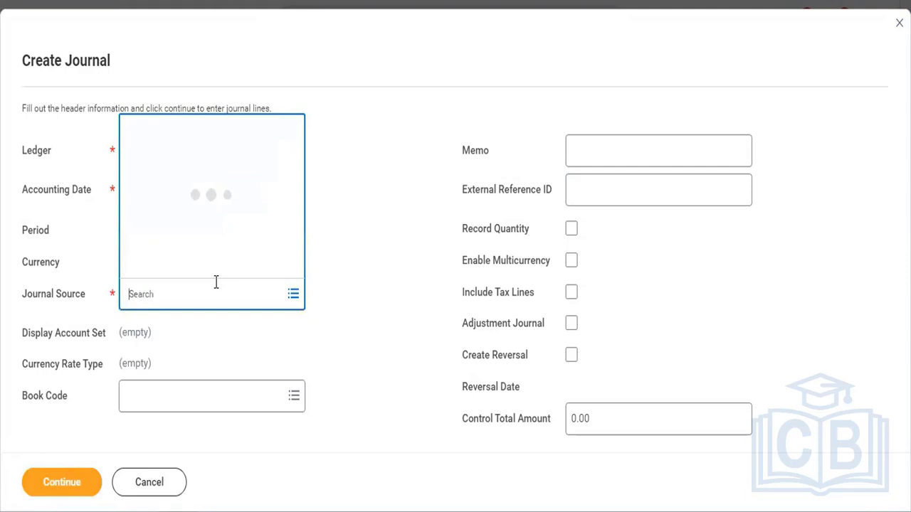
click(192, 185)
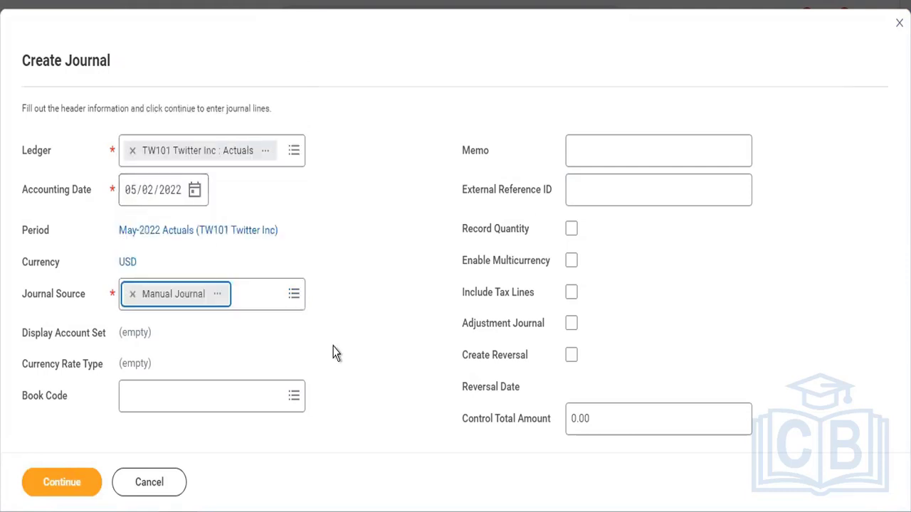
- Enable multicurrency for the journal, keep Current as the currency rate type, and continue to the journal lines
click(573, 260)
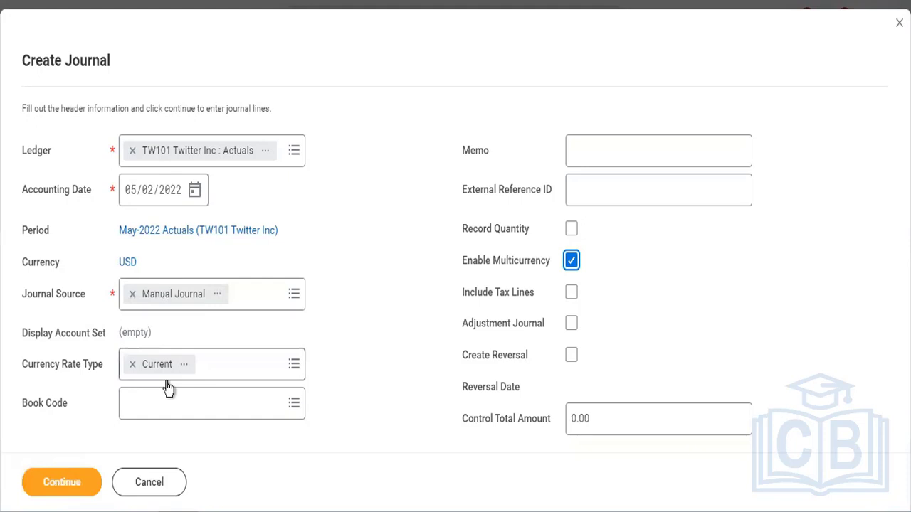
click(221, 363)
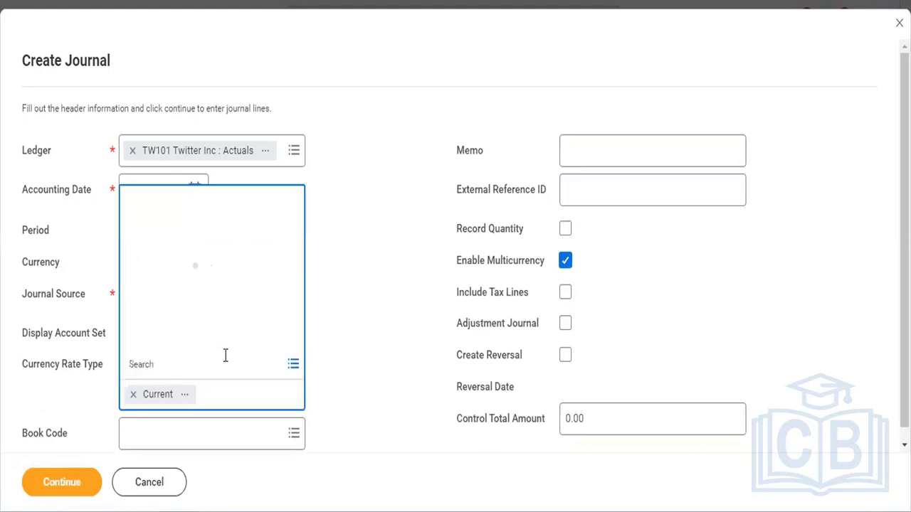
click(318, 333)
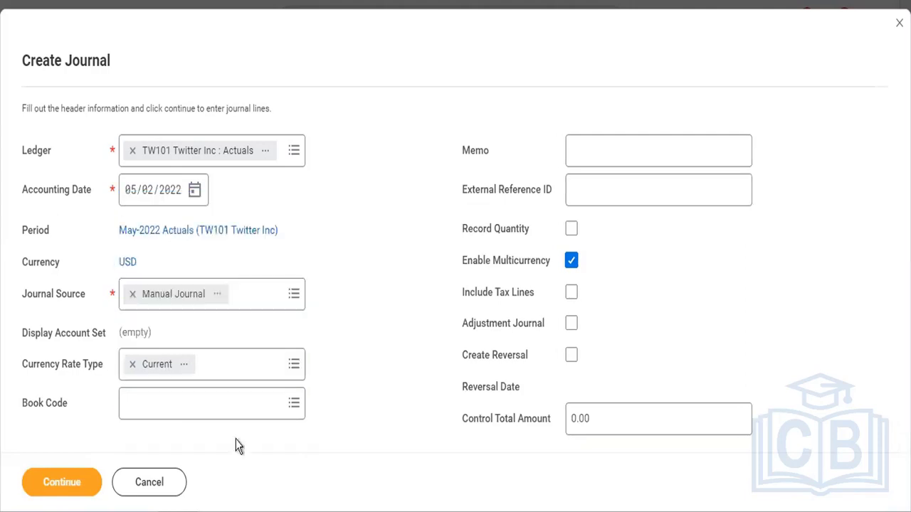
click(71, 483)
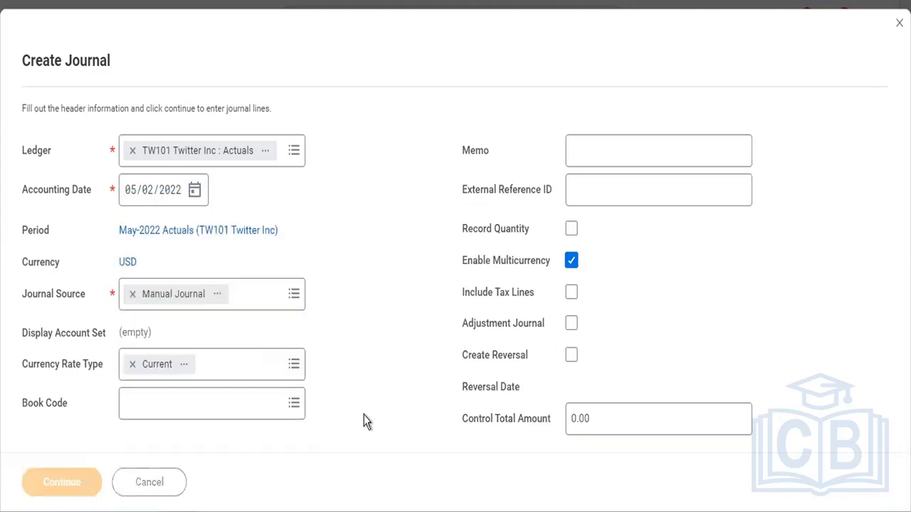
- Assign ledger account 1000:Cash to the first journal line and 1205:Allowance for Doubtful Accounts to the second
scroll(363, 421, down, 5)
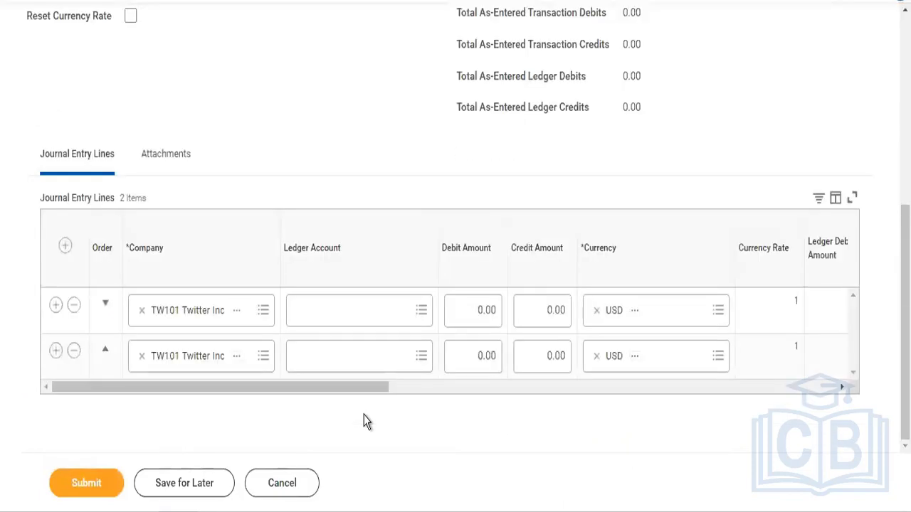
click(350, 313)
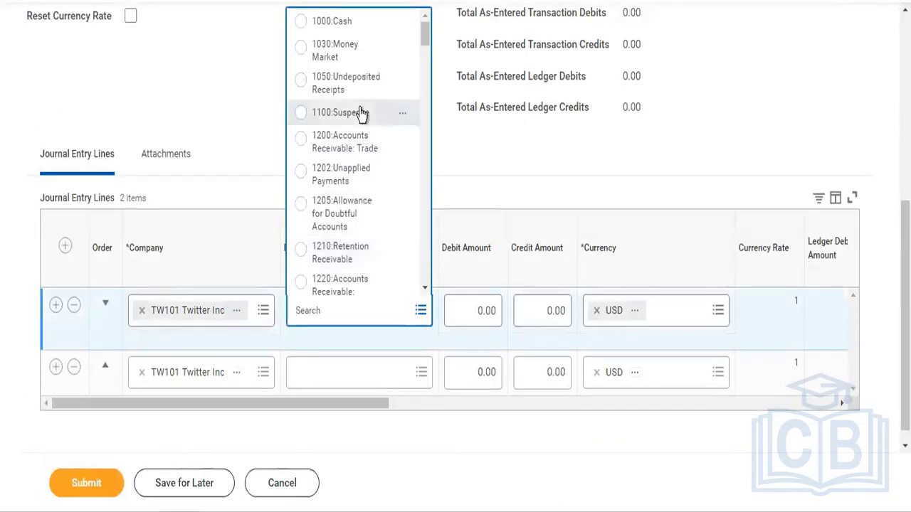
click(340, 29)
click(385, 370)
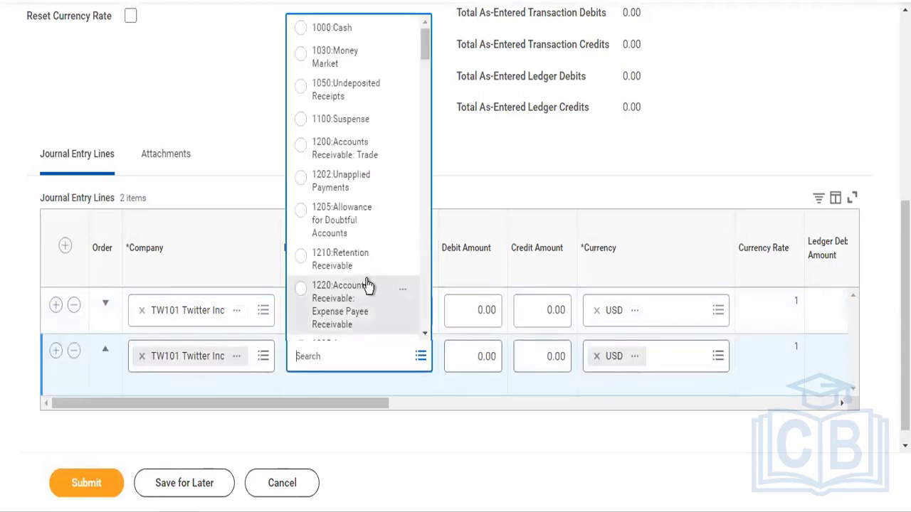
click(355, 228)
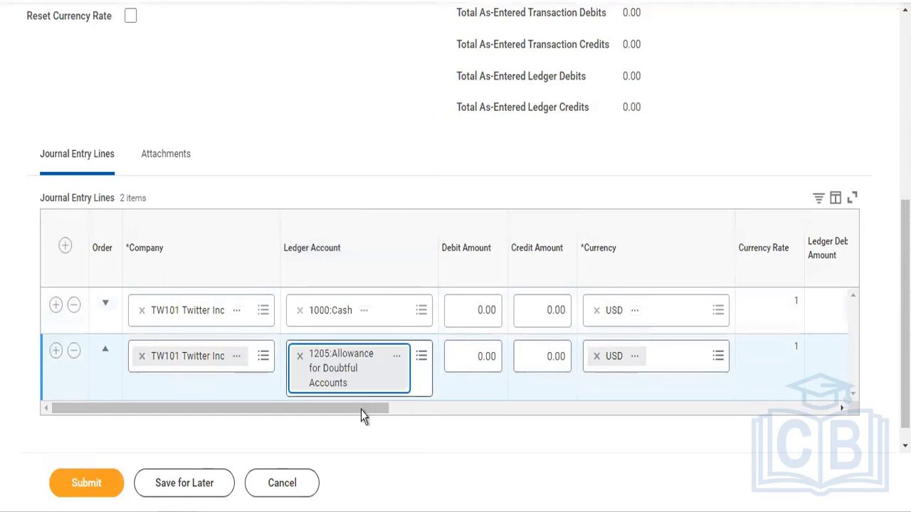
- Change the currency of both journal lines, 1000:Cash and 1205:Allowance for Doubtful Accounts, to GBP
drag(361, 410, 457, 400)
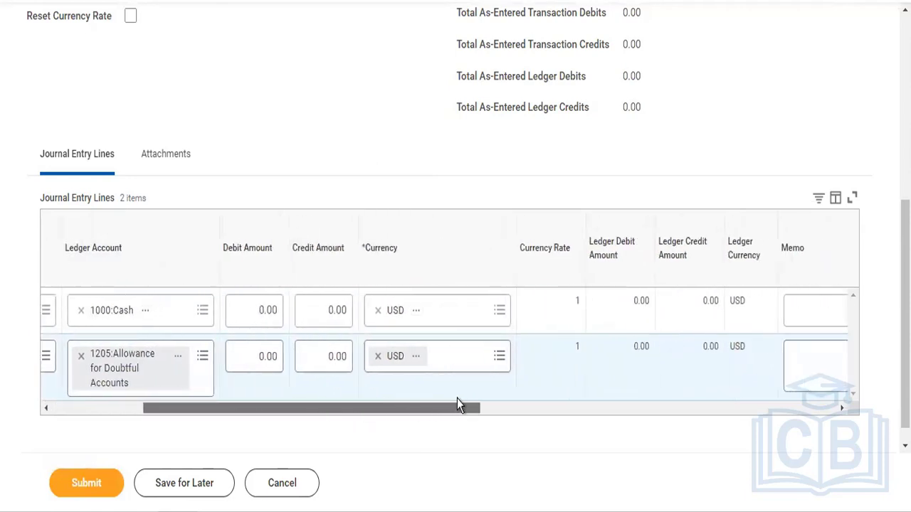
click(429, 312)
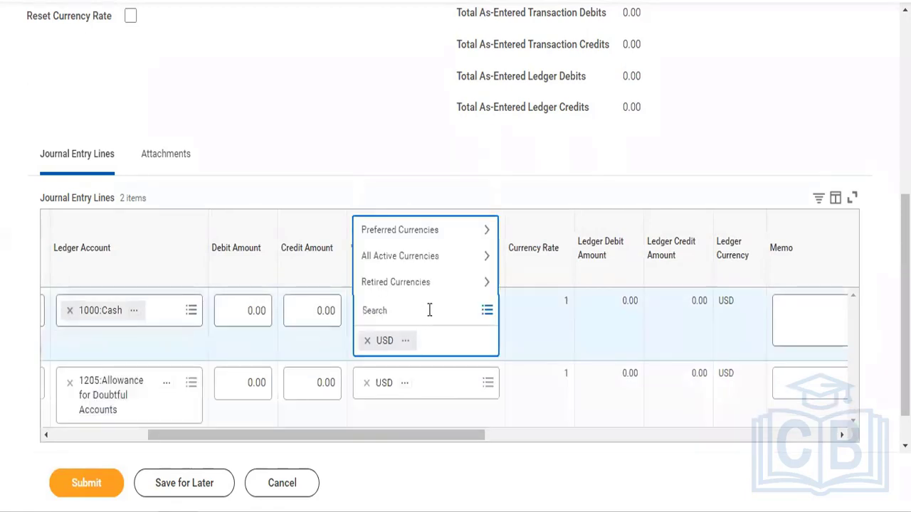
text(GBp)
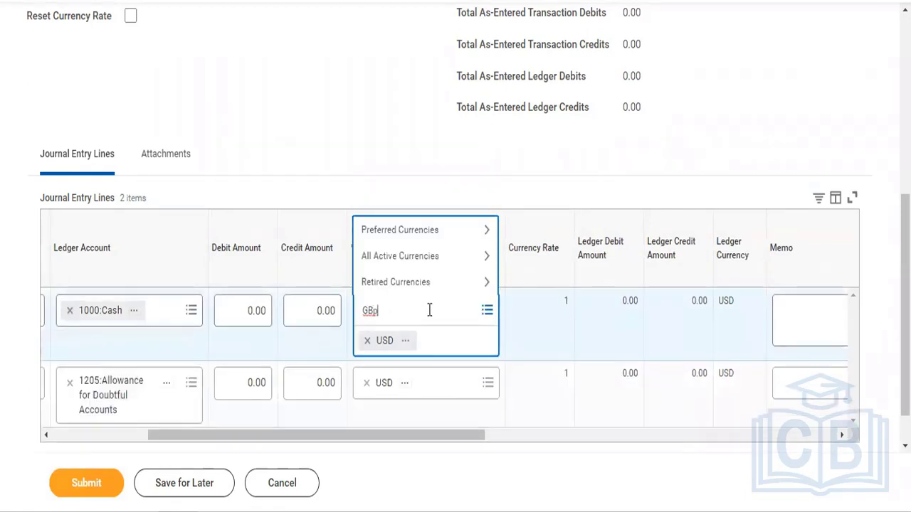
key(Return)
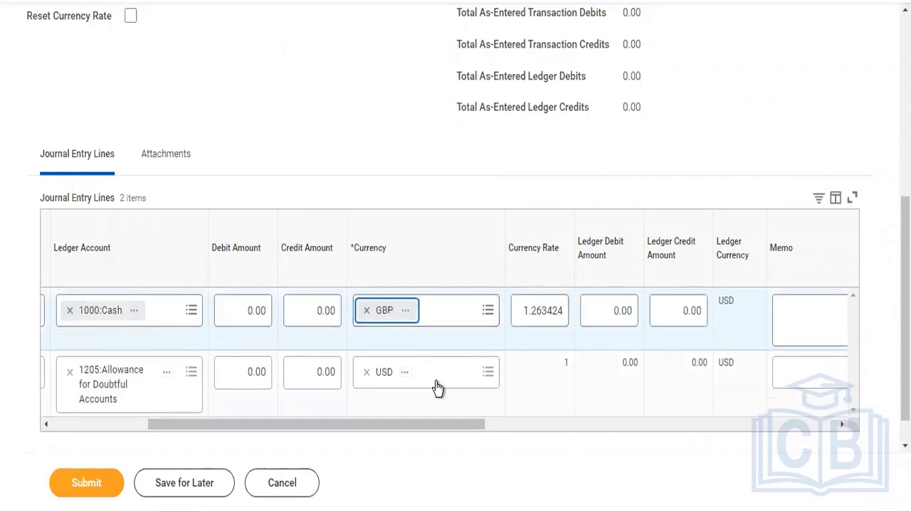
click(438, 388)
text(GBp)
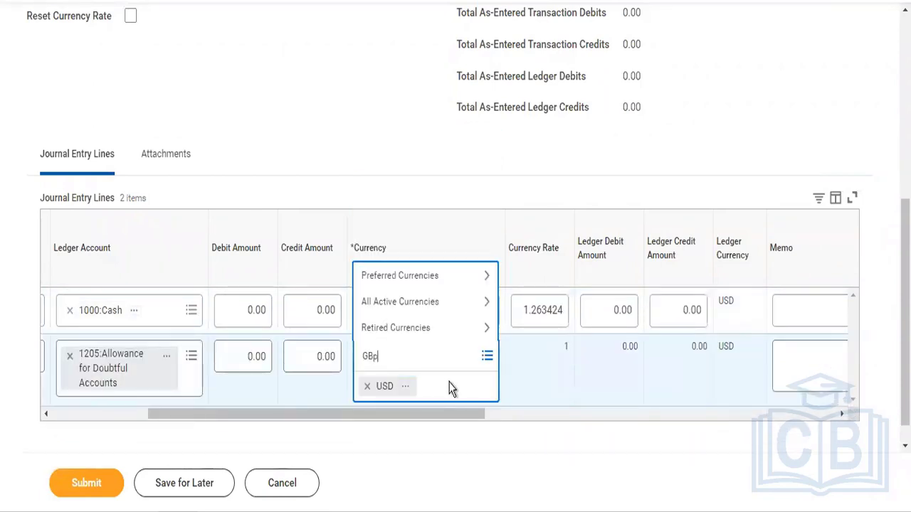
key(Return)
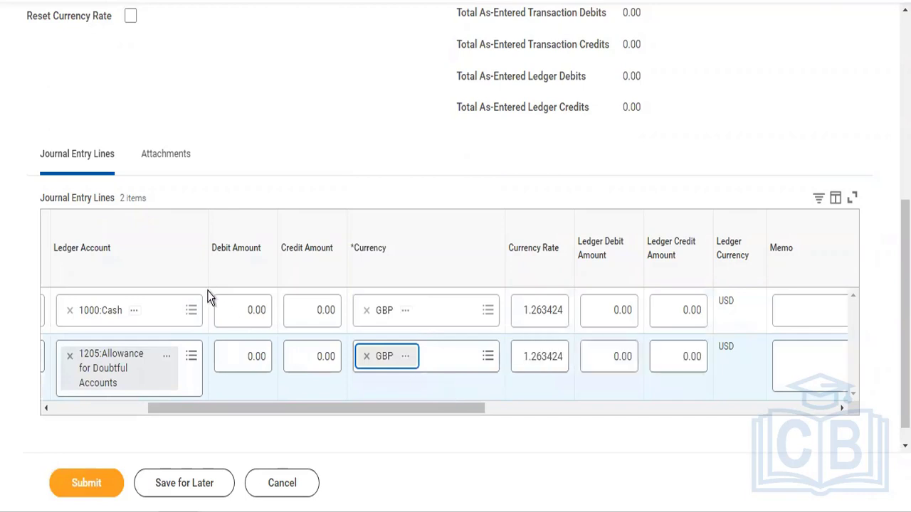
- Enter a debit amount of 1000 on the 1000:Cash line and a credit amount of 1000 on the 1205:Allowance for Doubtful Accounts line
click(235, 310)
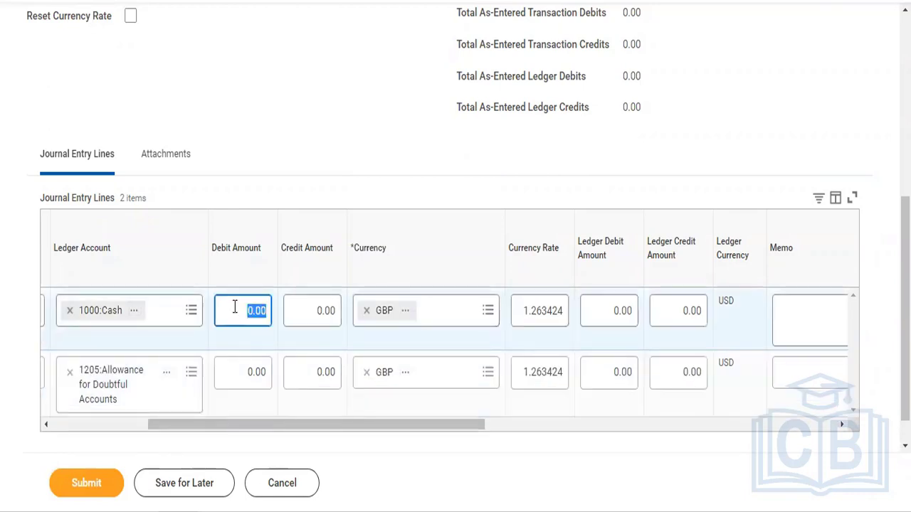
text(1000)
click(325, 363)
text(1000)
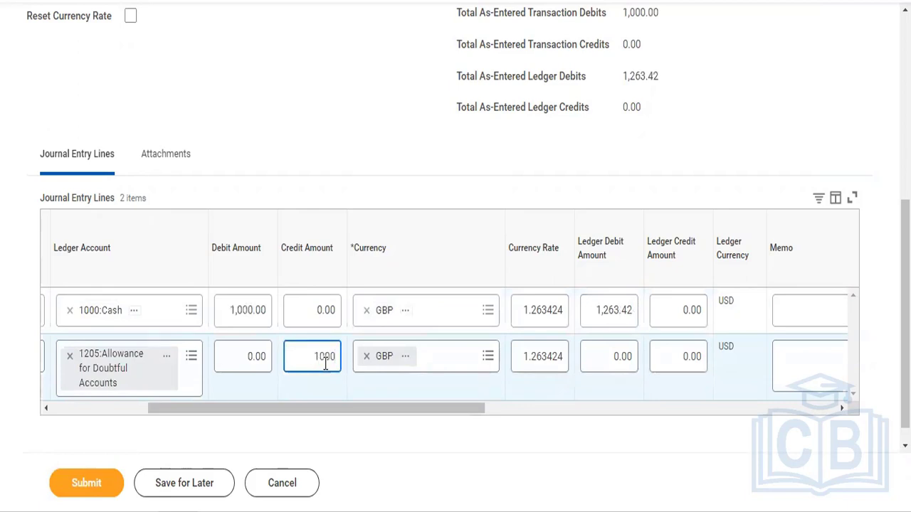
key(Tab)
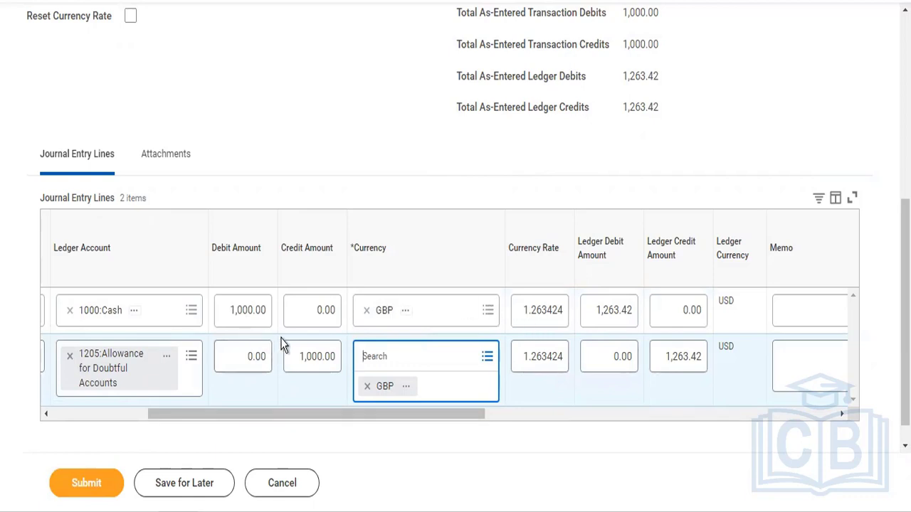
click(741, 304)
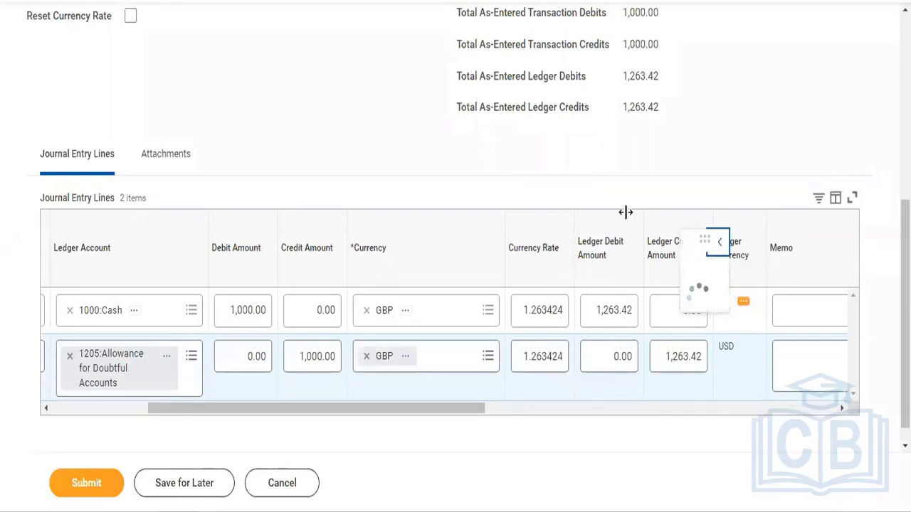
click(484, 153)
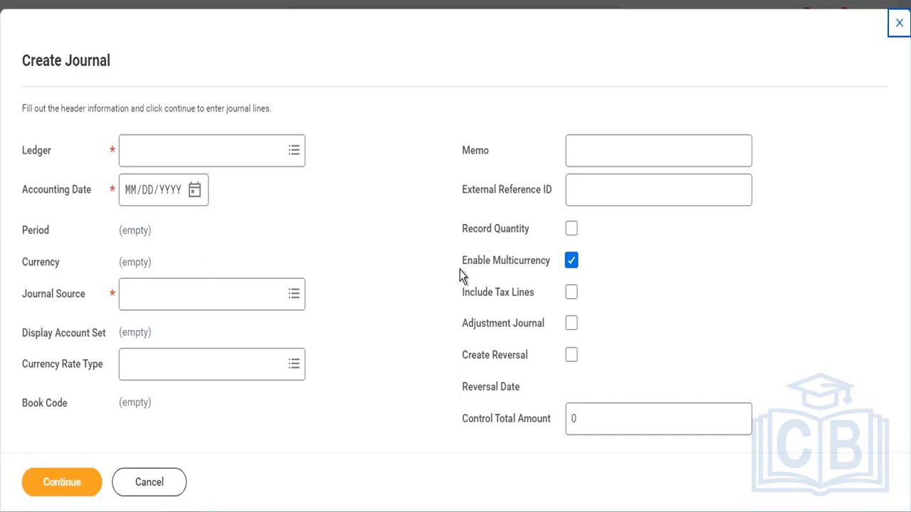
- Select TW101 Twitter Inc : Actuals as the ledger in the blank Create Journal form
click(265, 151)
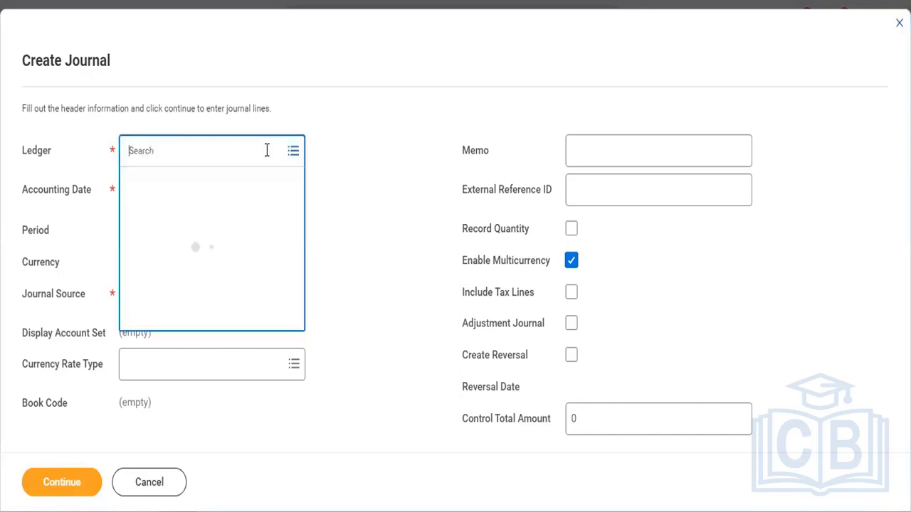
text(4)
key(BackSpace)
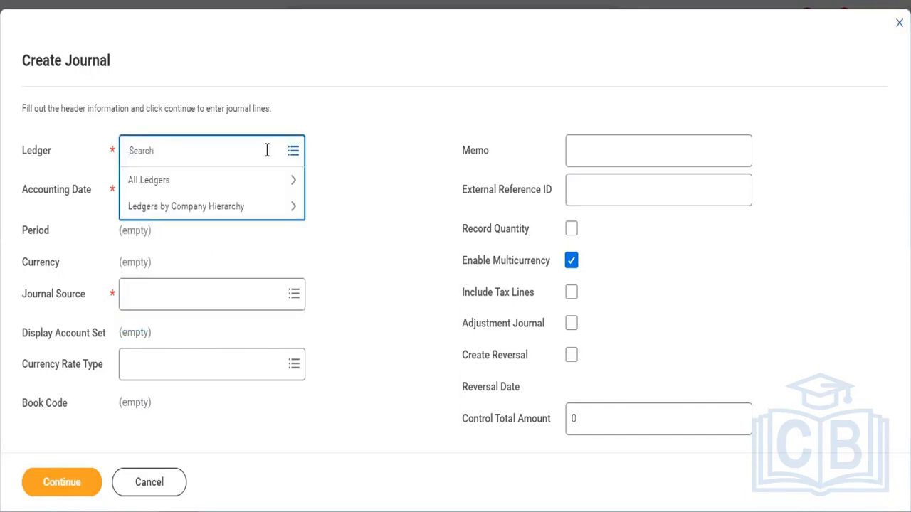
text(twitter)
key(Return)
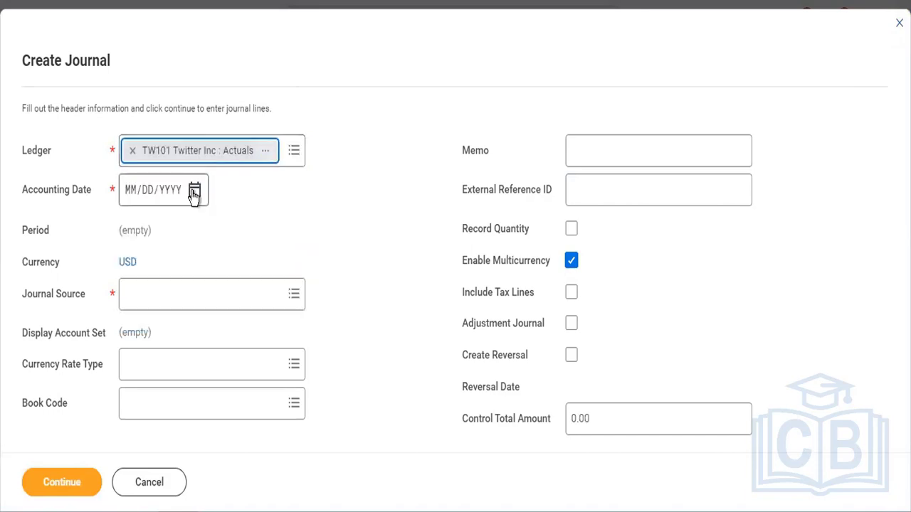
- Set the accounting date to 05/02/2022 and the journal source to Manual Journal, and continue to the journal lines
click(194, 192)
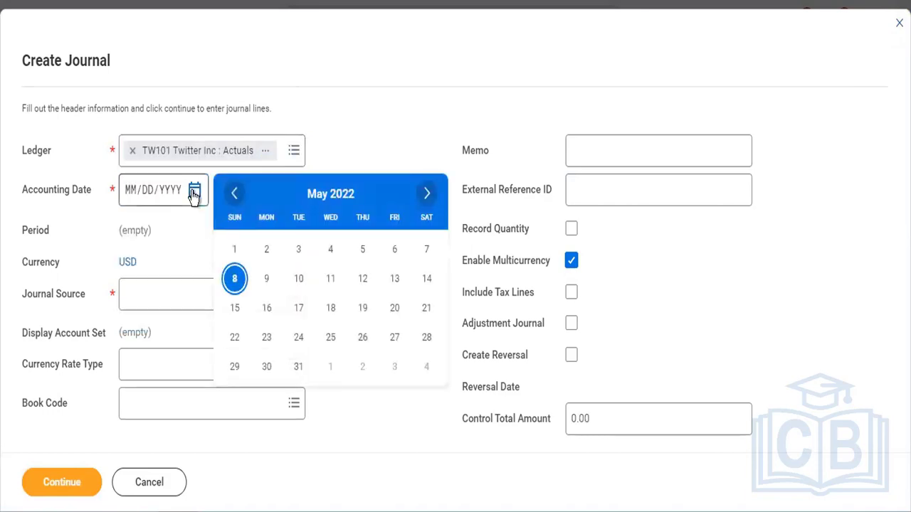
click(268, 248)
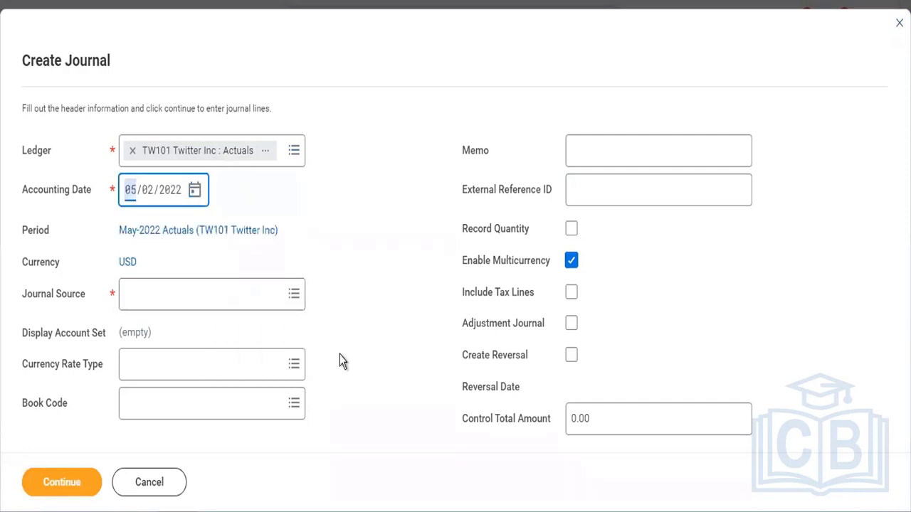
click(247, 307)
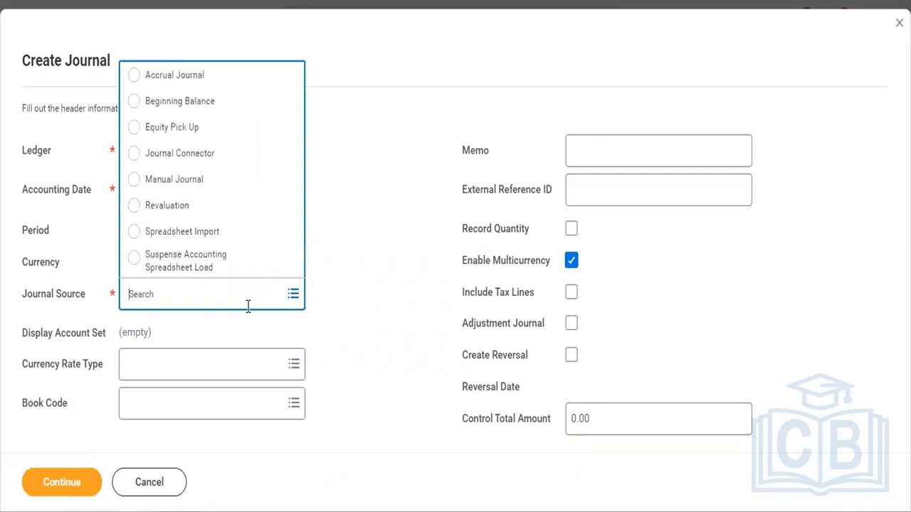
click(203, 179)
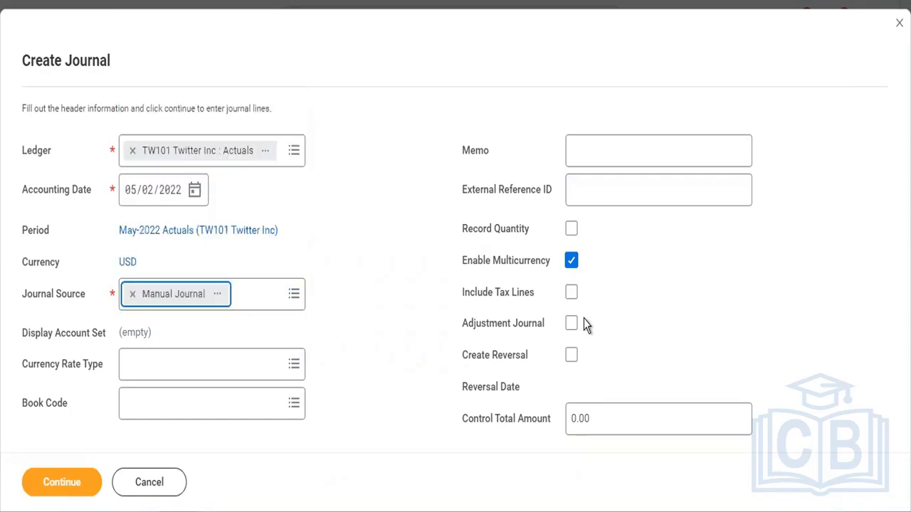
click(61, 484)
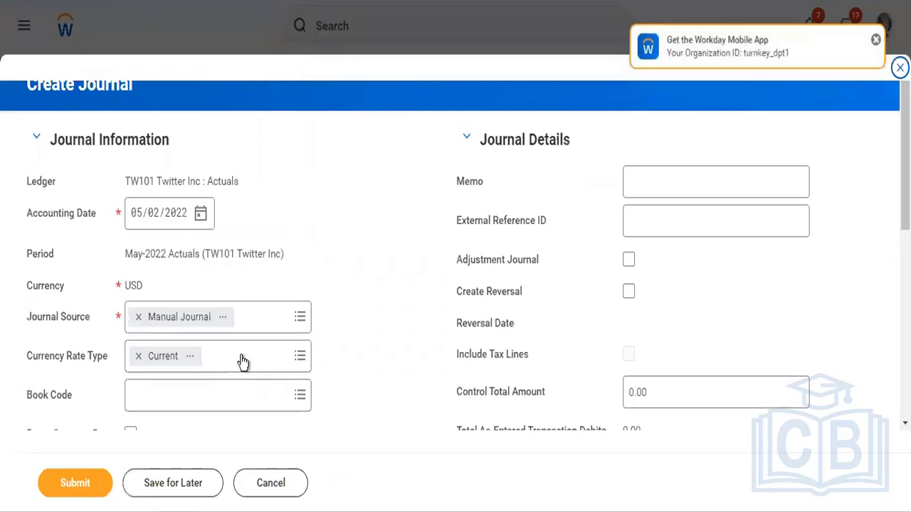
- Assign ledger account 1000:Cash to the first line of the new journal
scroll(414, 360, down, 5)
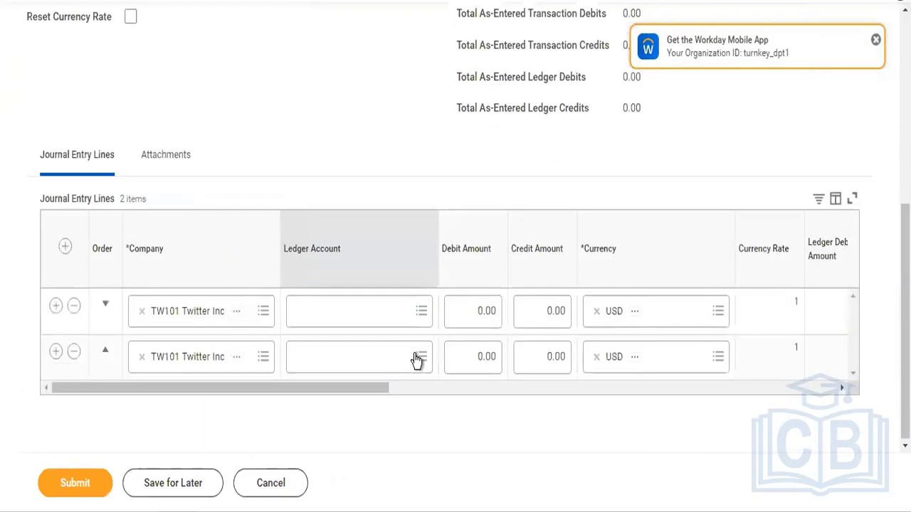
click(349, 306)
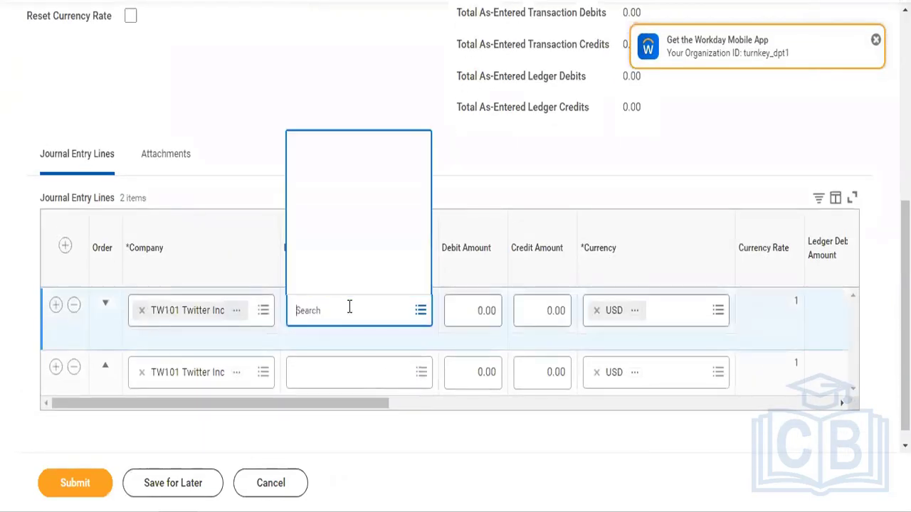
text(1000)
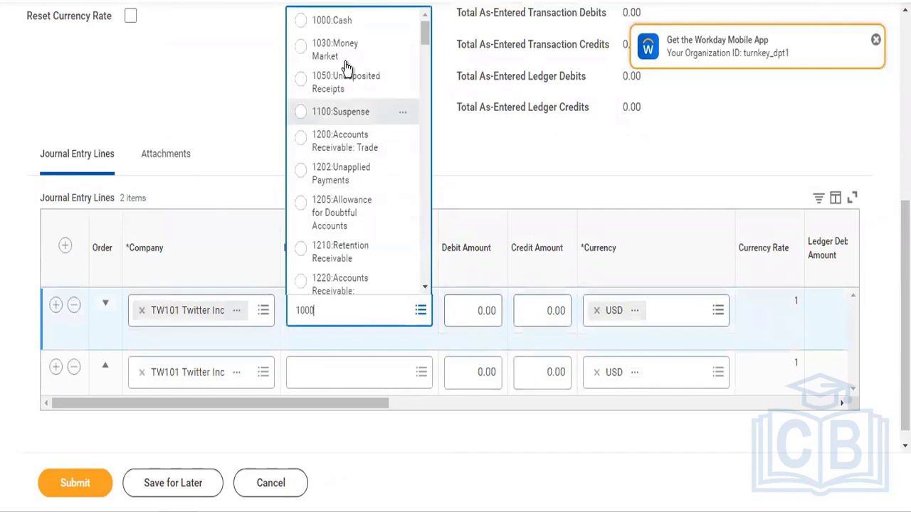
key(Tab)
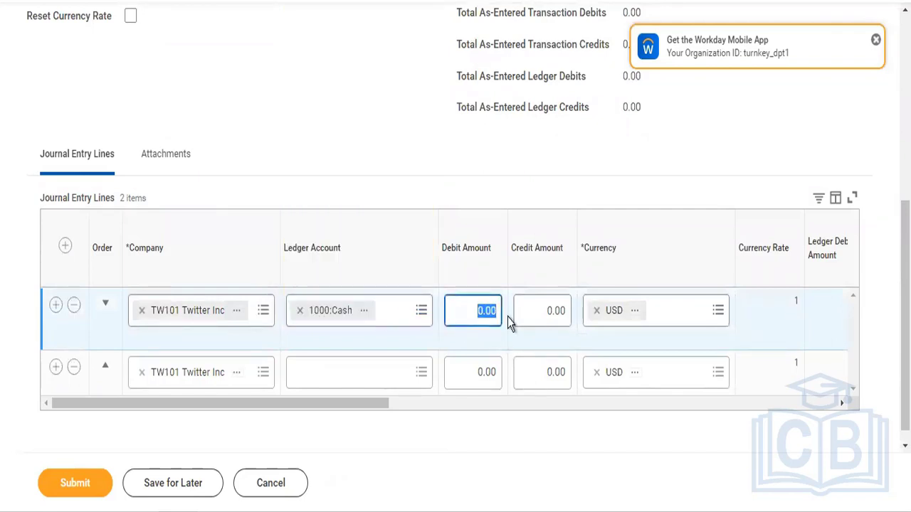
- Set the debit amount on the first journal line, 1000:Cash, to 1,000
key(BackSpace)
key(BackSpace)
key(BackSpace)
text(1000)
key(Tab)
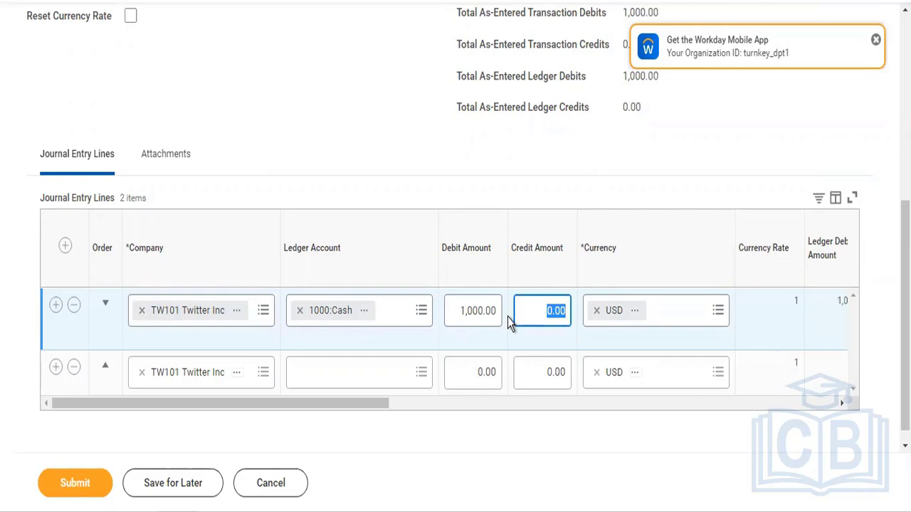
- Assign ledger account 1205:Allowance for Doubtful Accounts to the second journal line and change the first line's currency to GBP
click(344, 391)
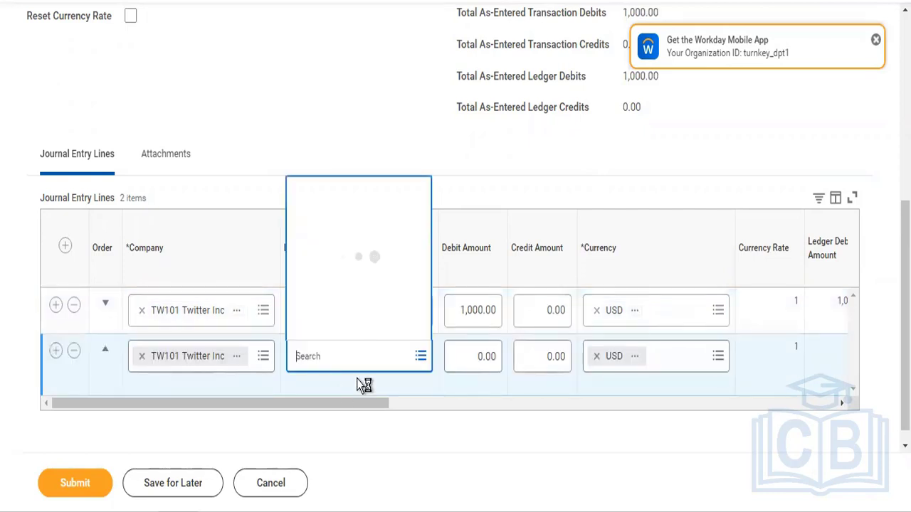
click(342, 215)
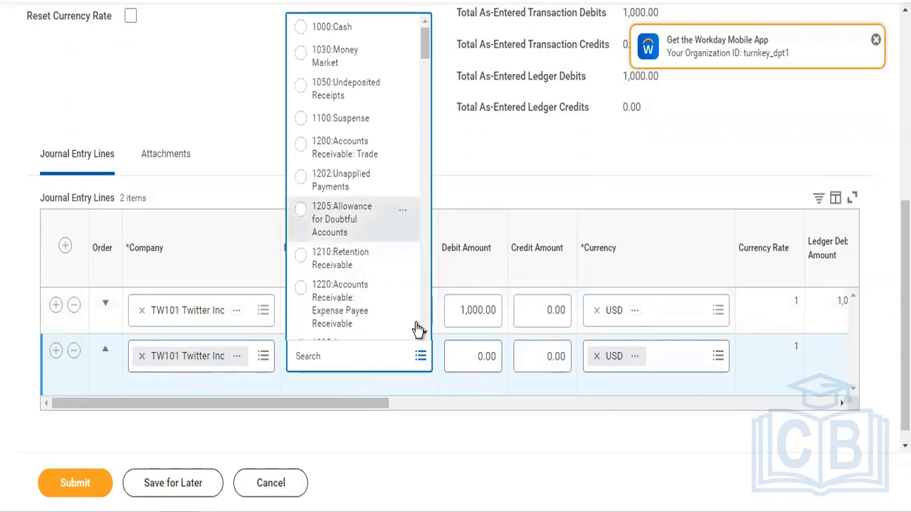
click(681, 320)
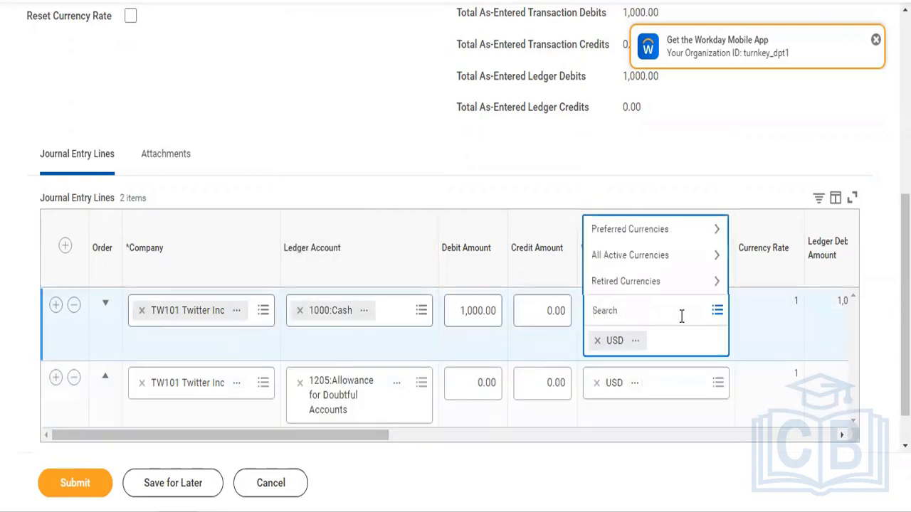
text(gbp)
key(Return)
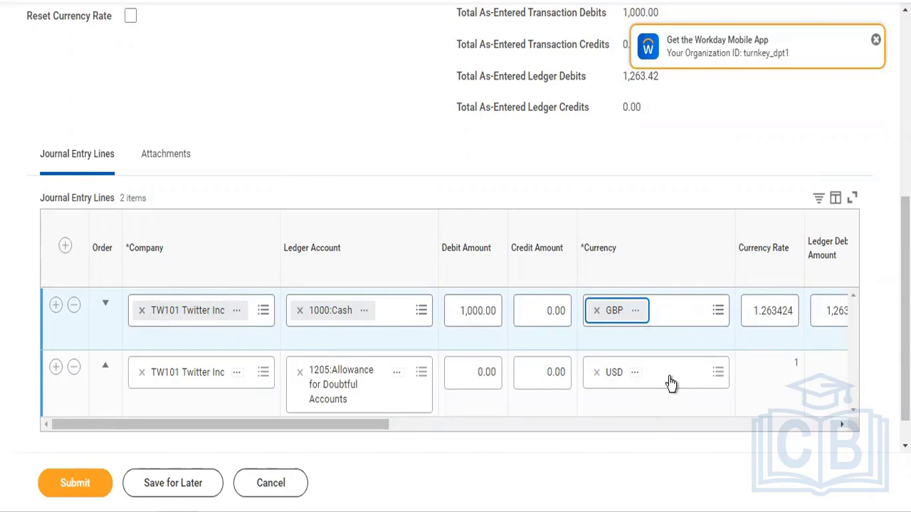
- Set the credit amount on the second journal line to 1,000
click(537, 377)
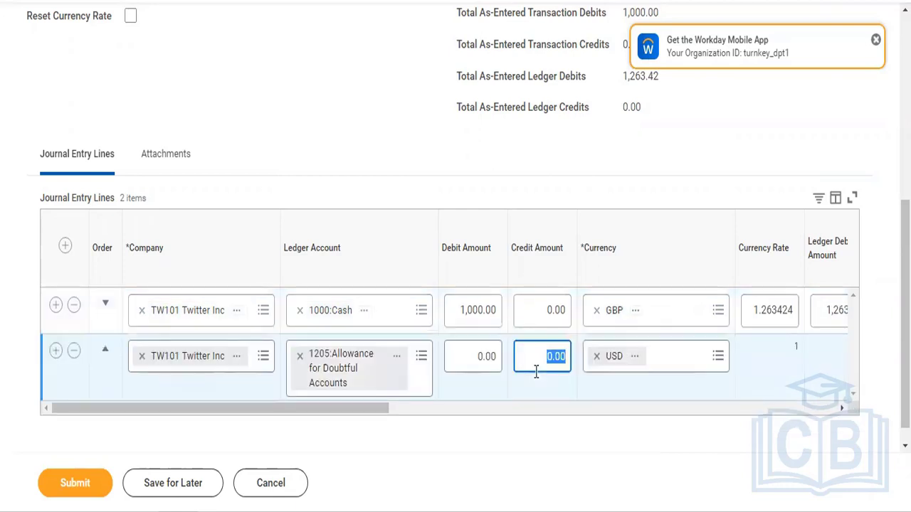
text(1000)
key(Tab)
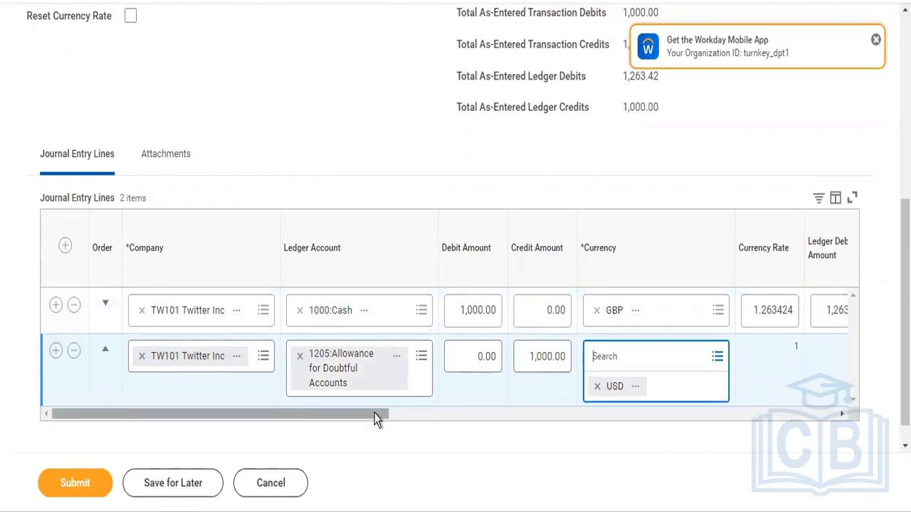
- Set the second line's credit amount to 1,263.42 to match the first line's ledger debit amount
drag(377, 418, 431, 426)
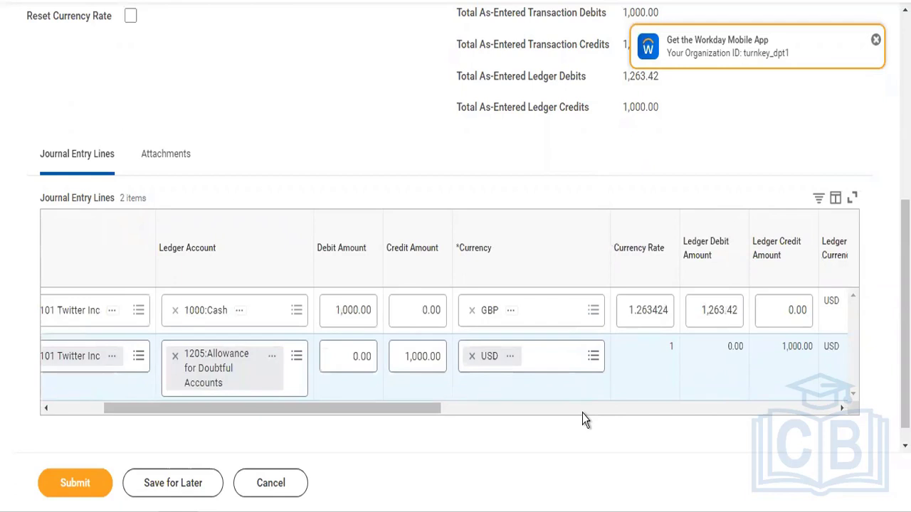
drag(397, 355, 462, 370)
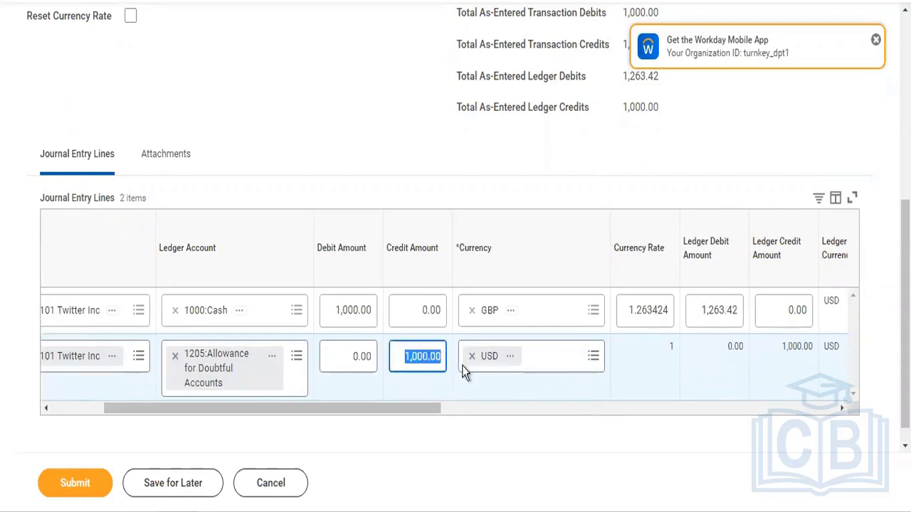
text(1263.42)
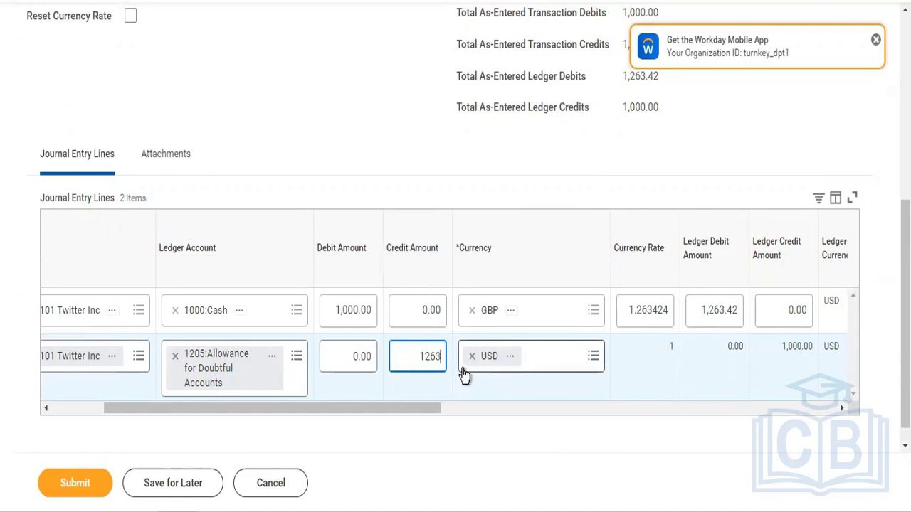
click(463, 370)
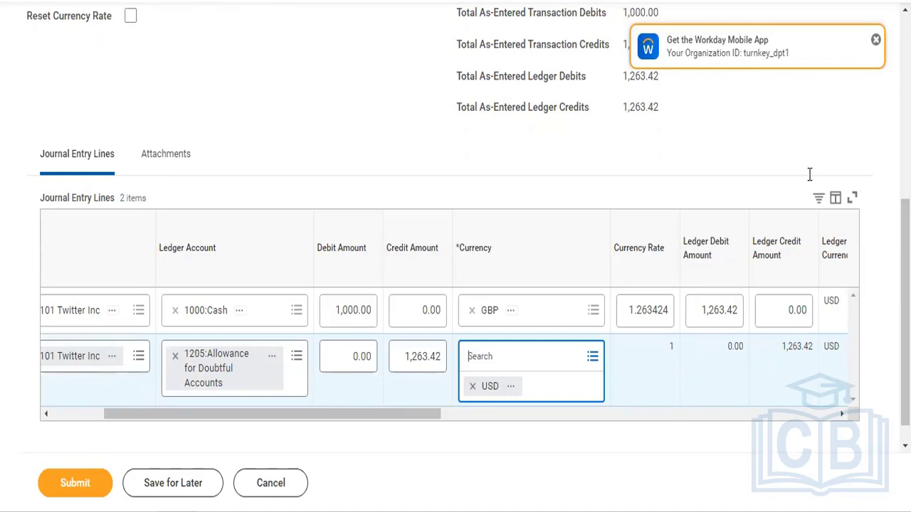
- Set the division to Technology on the first journal line and to Financial Services on the second
click(551, 415)
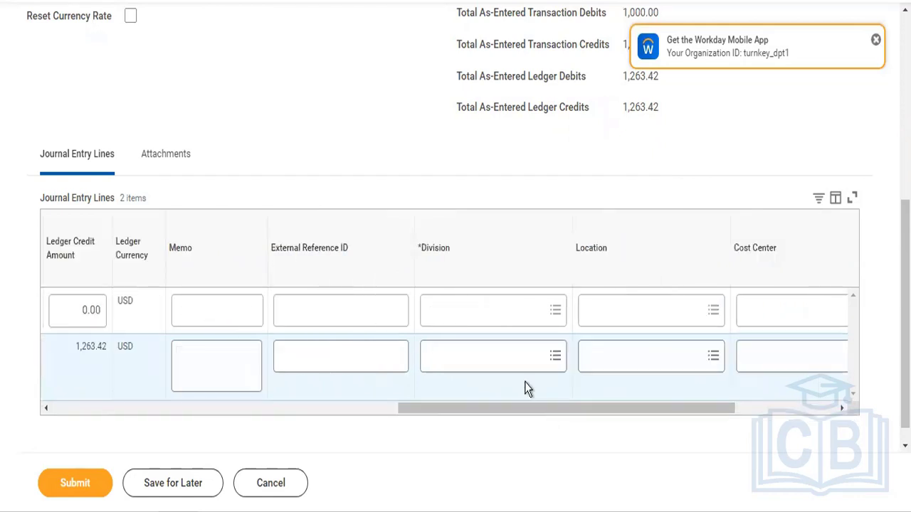
click(461, 317)
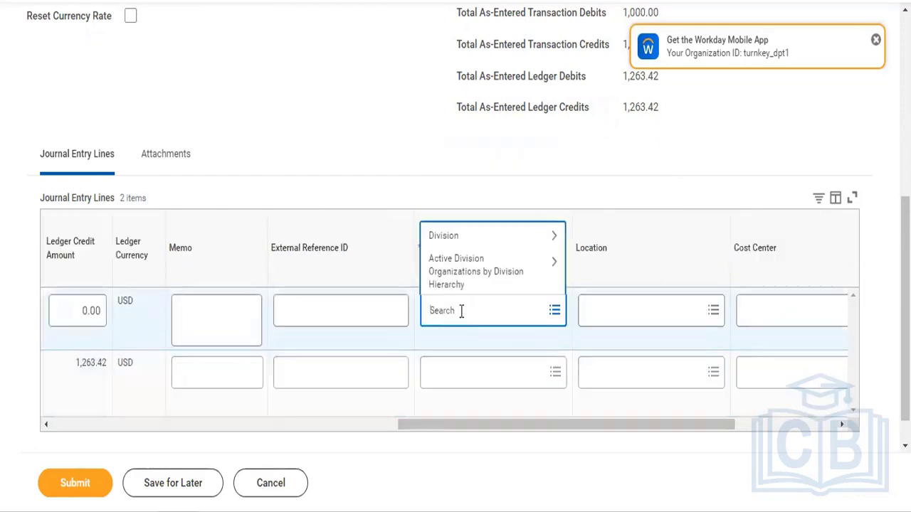
click(450, 237)
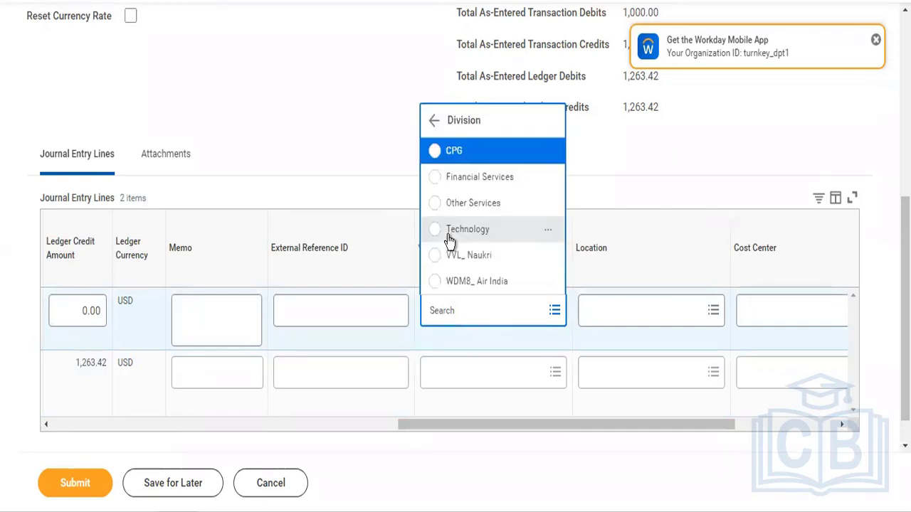
click(450, 231)
click(491, 382)
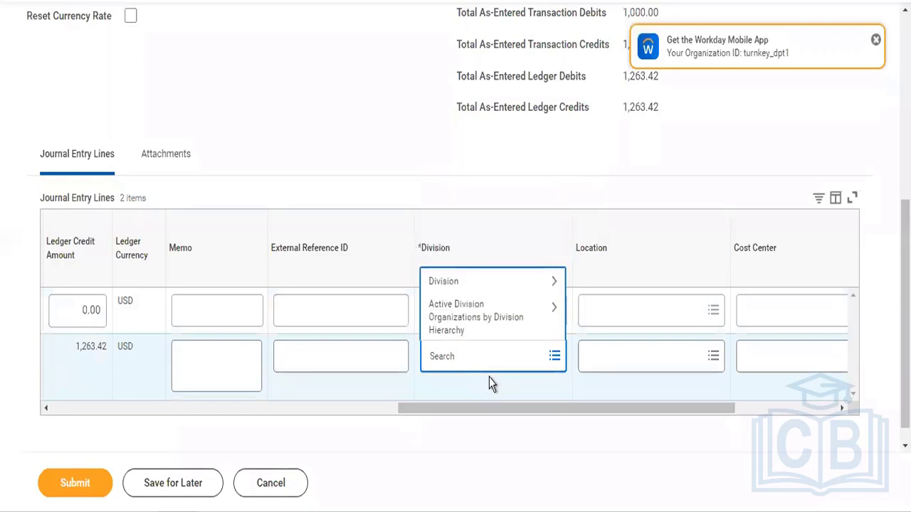
click(470, 283)
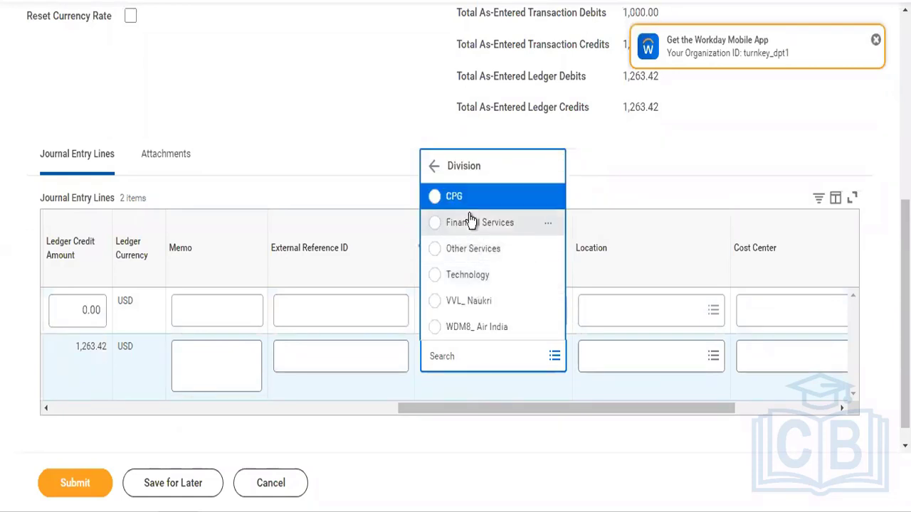
click(470, 222)
- Submit the journal and expand the details and process of its business process record
click(69, 487)
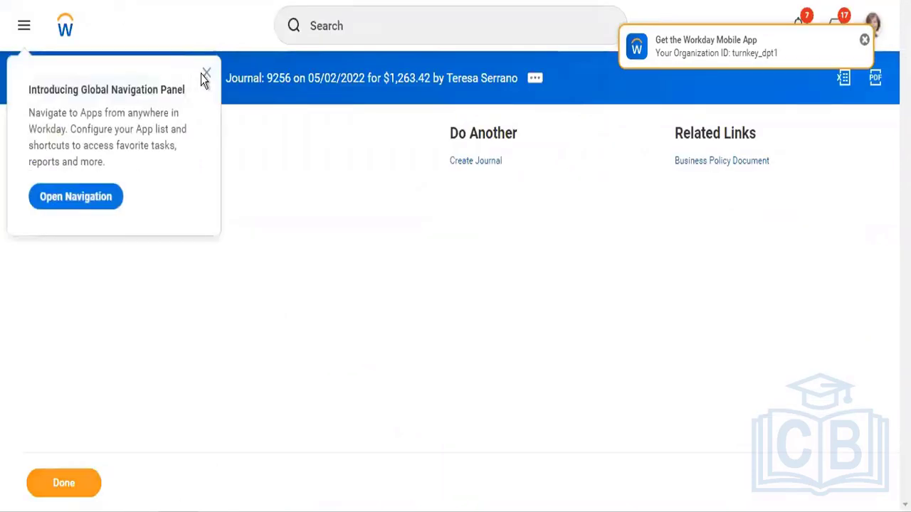
click(206, 73)
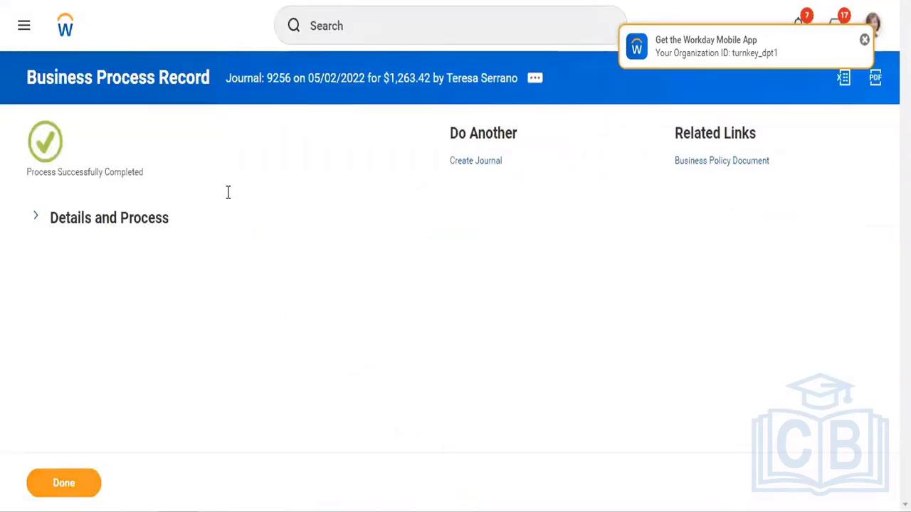
click(145, 233)
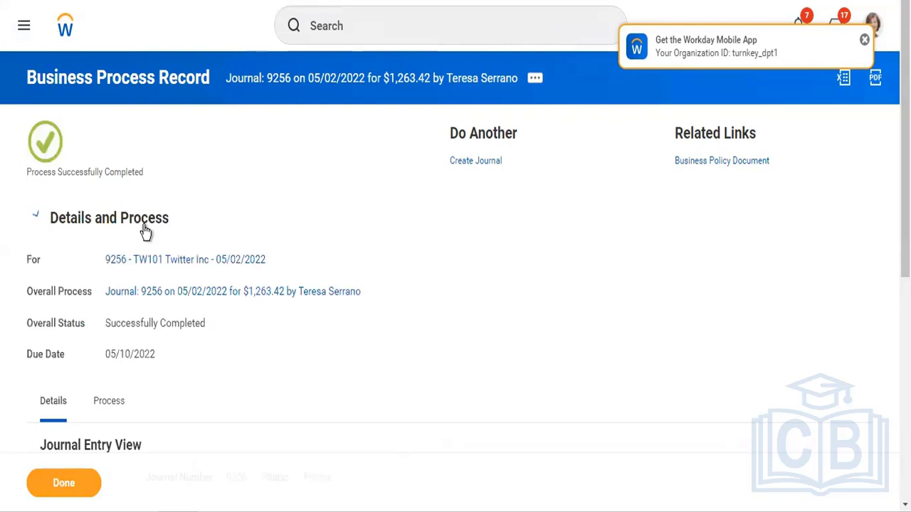
- Search for "journal templ" and open the Create Recurring Journal Template task
click(395, 27)
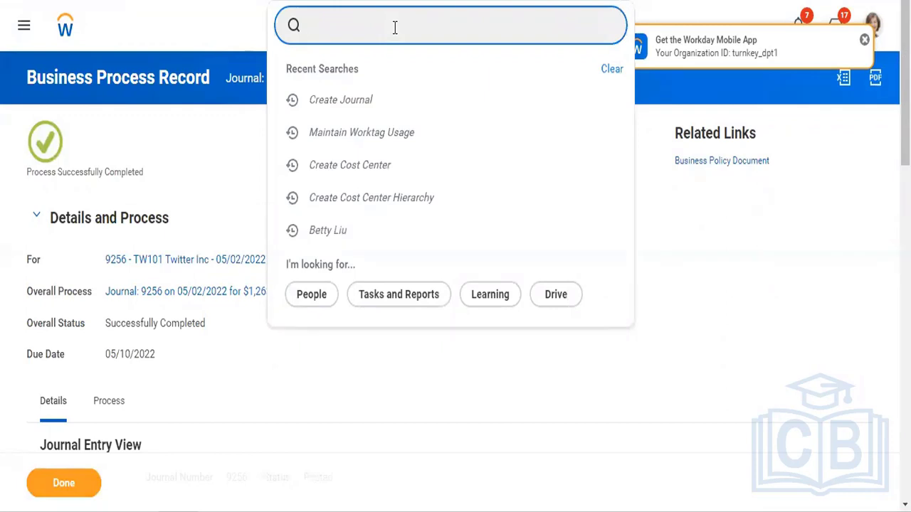
text(recja)
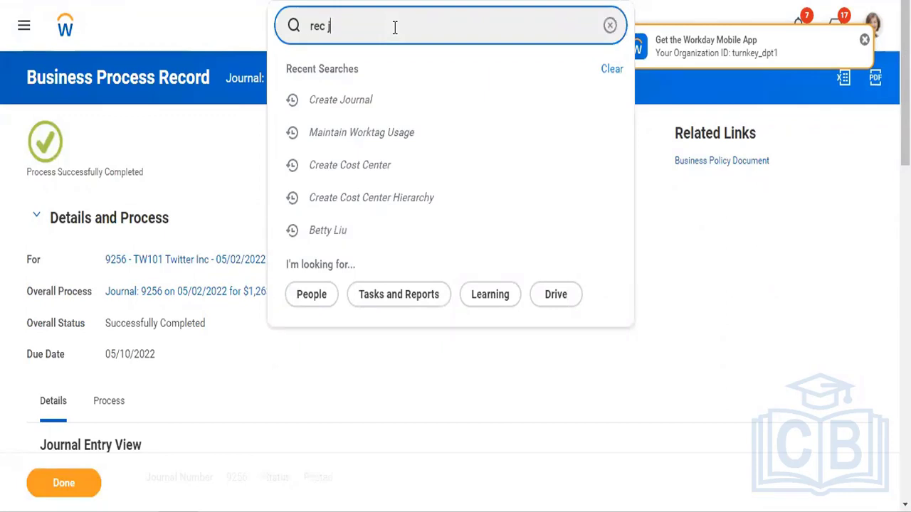
key(BackSpace)
text(u)
key(BackSpace)
key(BackSpace)
key(BackSpace)
key(BackSpace)
key(BackSpace)
text(journal)
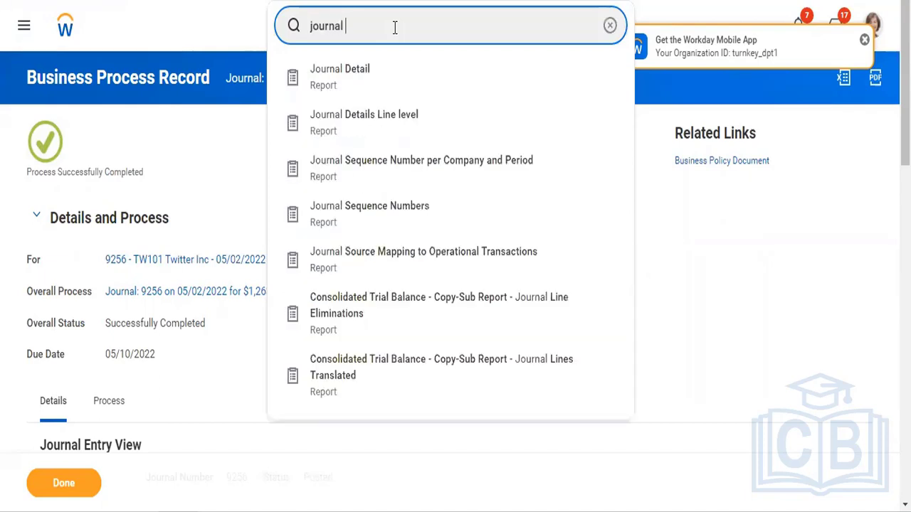
text( templ)
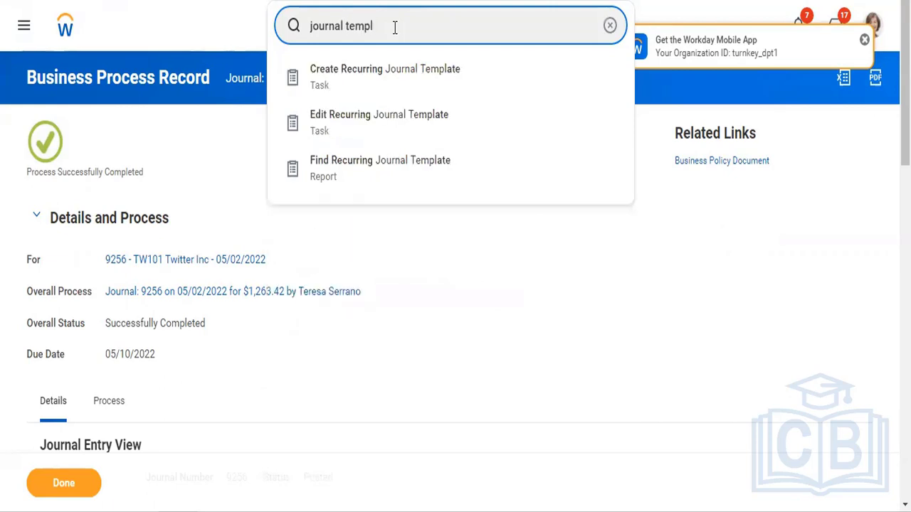
click(409, 77)
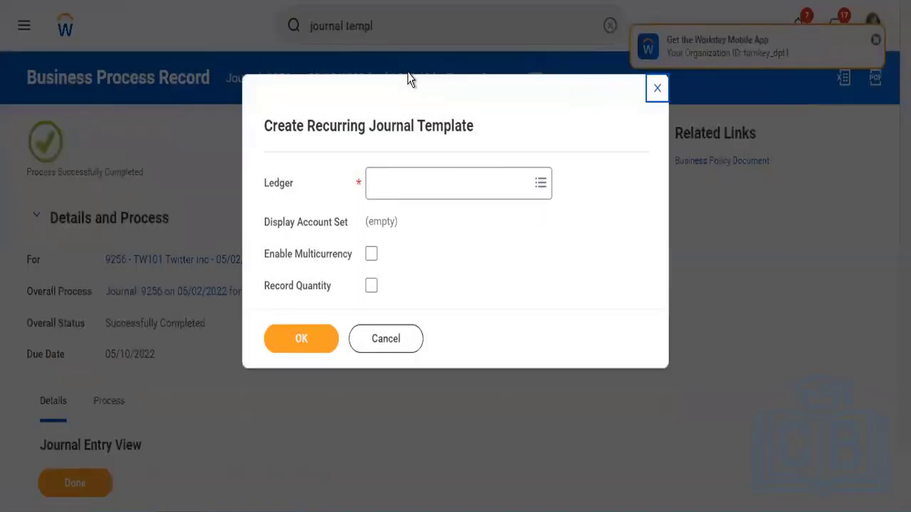
- Choose the ledger TW101 Twitter Inc : Actuals for the recurring journal template and continue to its form
click(385, 189)
text(tw)
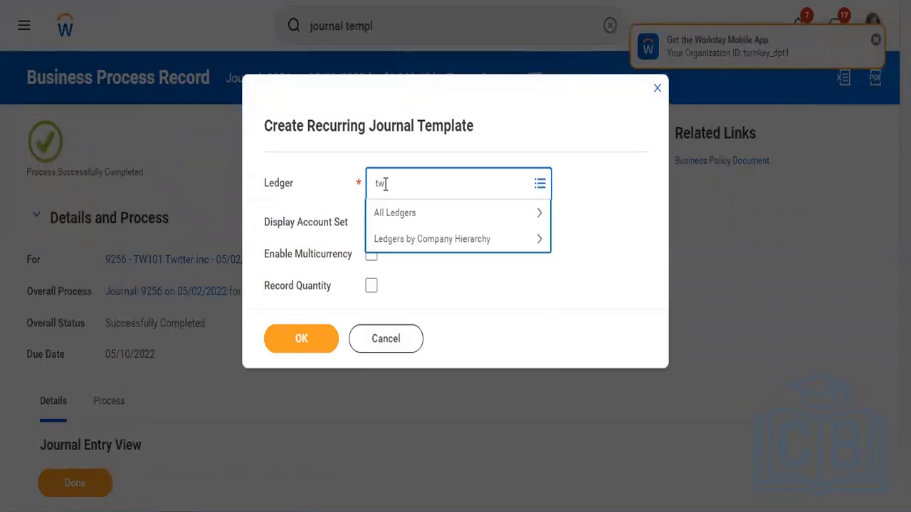
text(101)
key(Return)
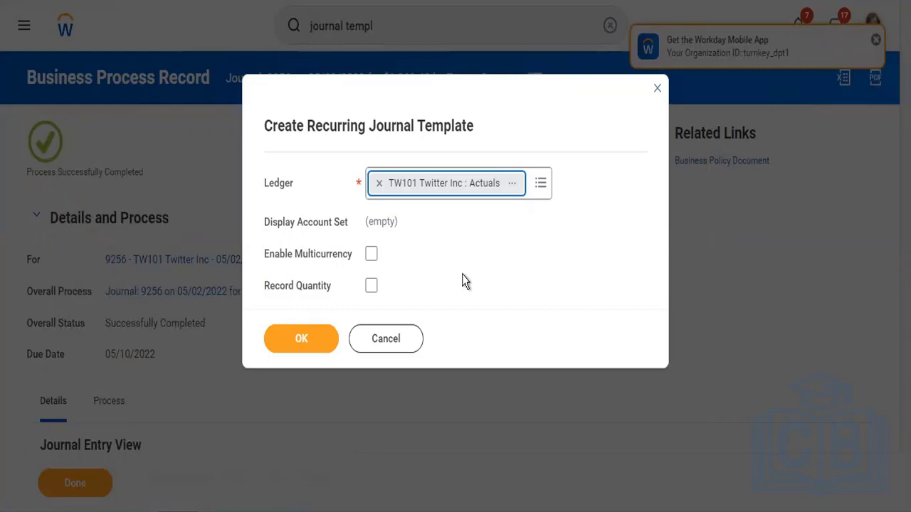
click(325, 341)
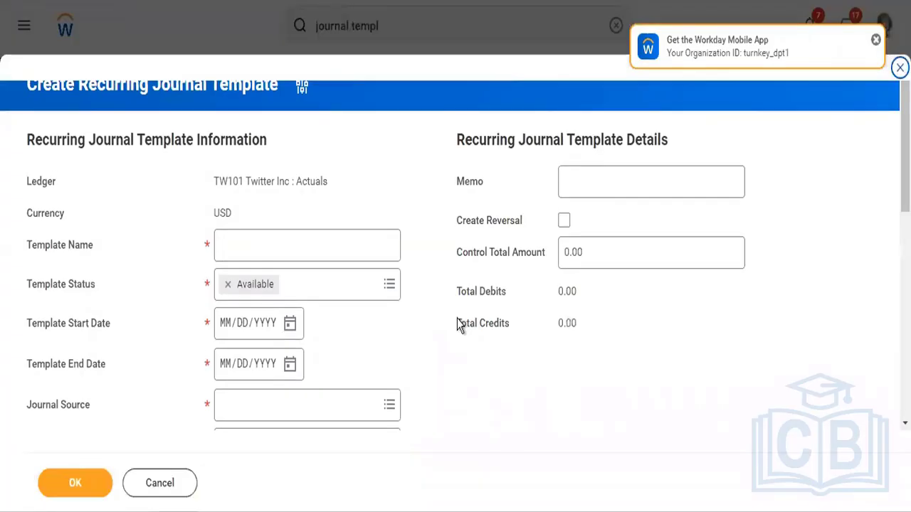
- Name the template "Twitter Adjustment Journals"
click(319, 247)
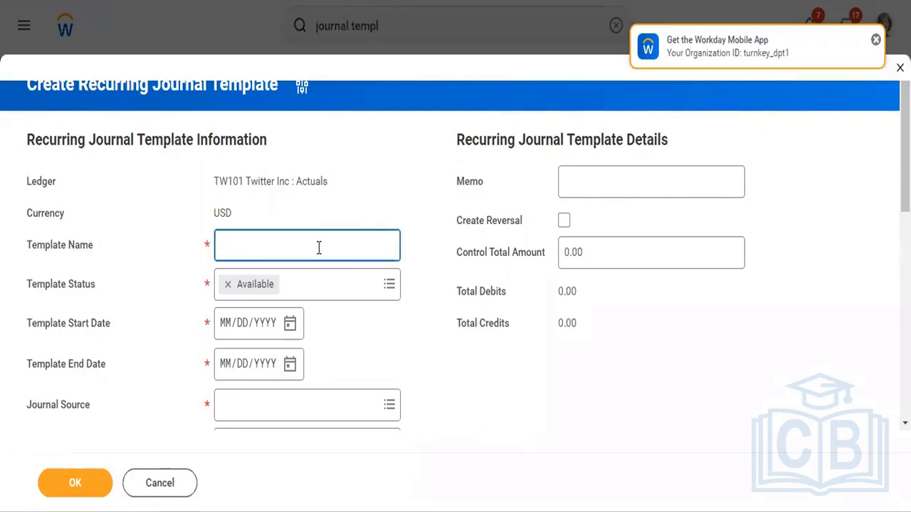
text(Twitter Adjustment JO)
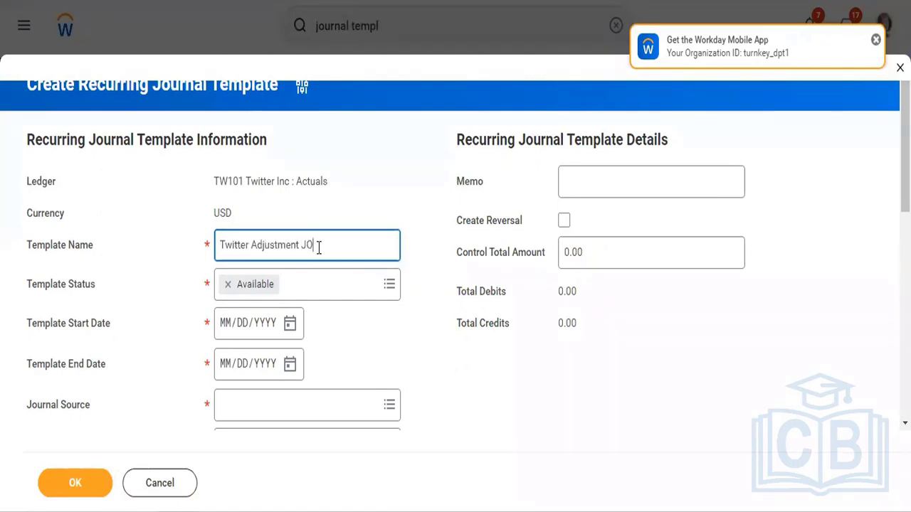
text(urnal)
key(BackSpace)
key(BackSpace)
key(BackSpace)
key(BackSpace)
key(BackSpace)
key(BackSpace)
text(urnals)
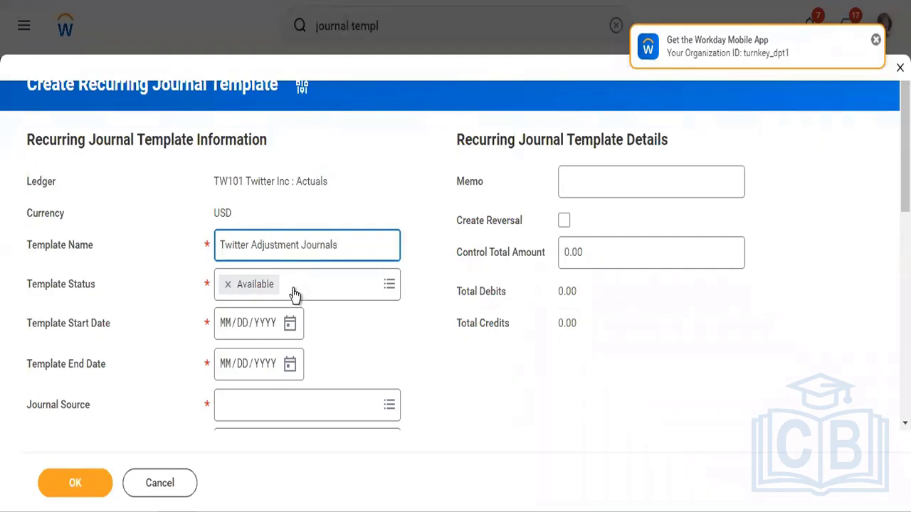
- Set the template start date to 05/01/2022 and the template end date to 04/01/2023
click(292, 328)
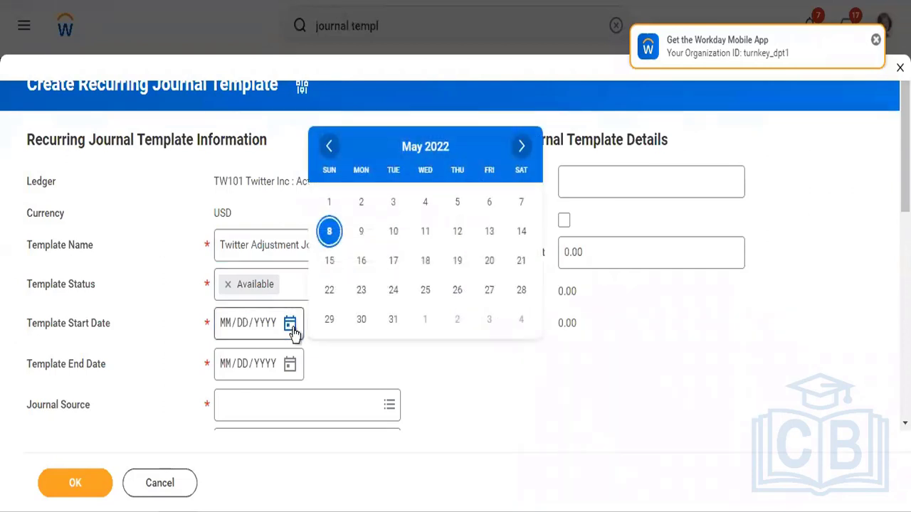
click(330, 203)
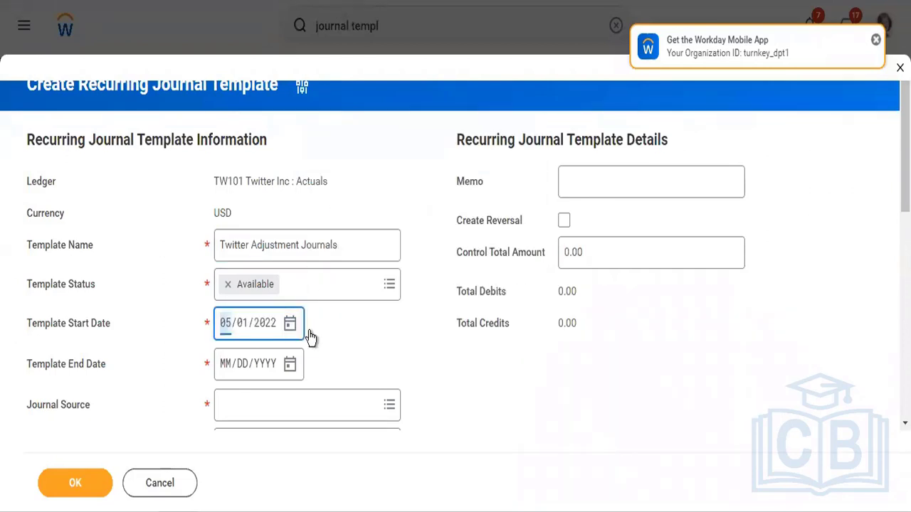
click(229, 373)
text(04)
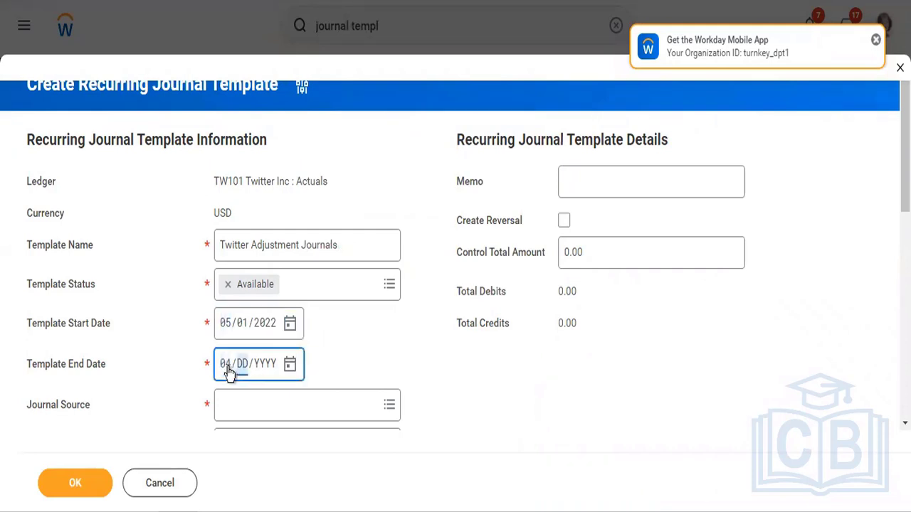
text(012)
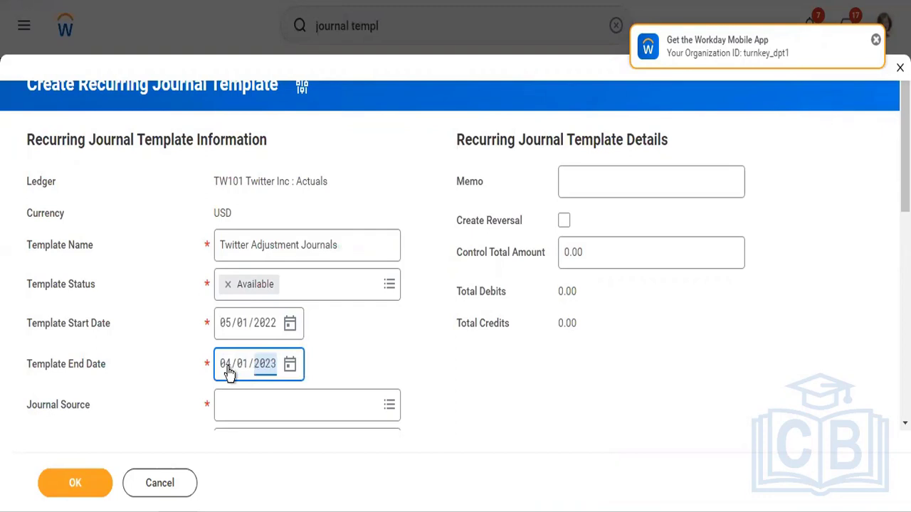
text(023)
- Set the journal source to Manual Journal and the template's generate-once-per frequency to Period
click(260, 414)
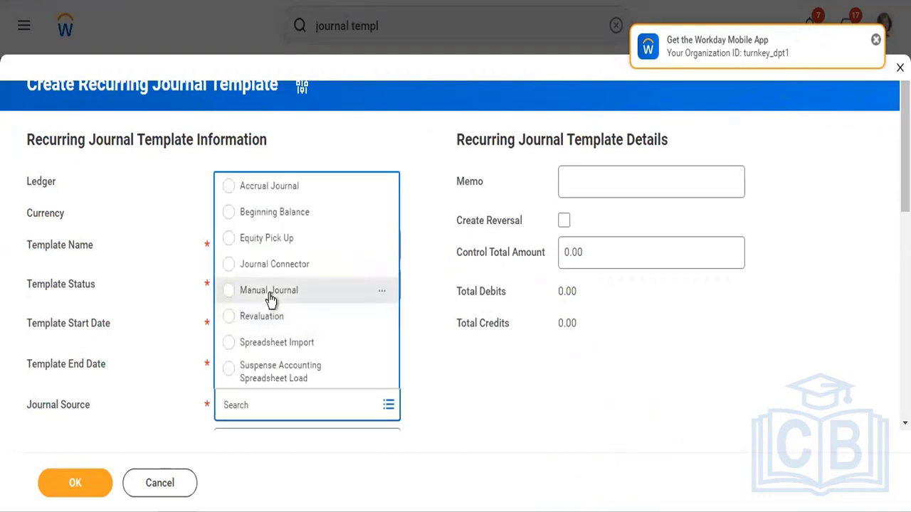
click(271, 296)
scroll(410, 359, down, 3)
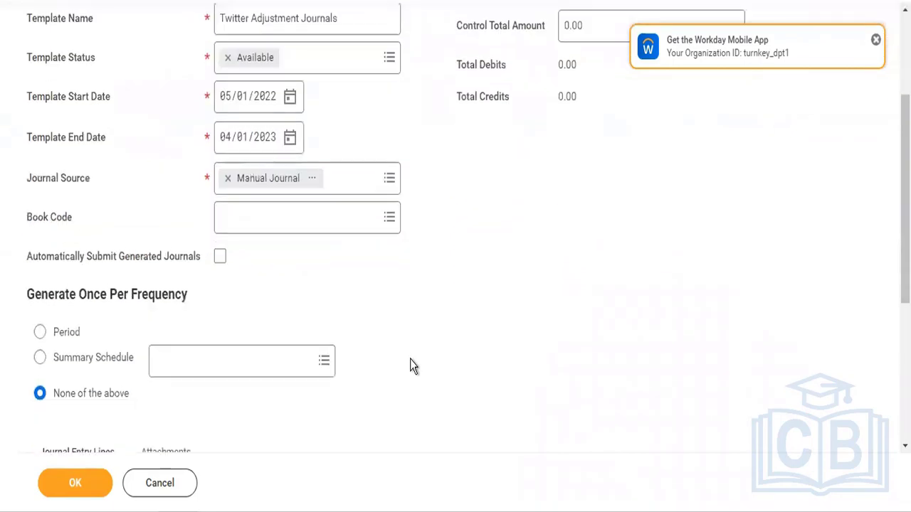
scroll(475, 311, up, 3)
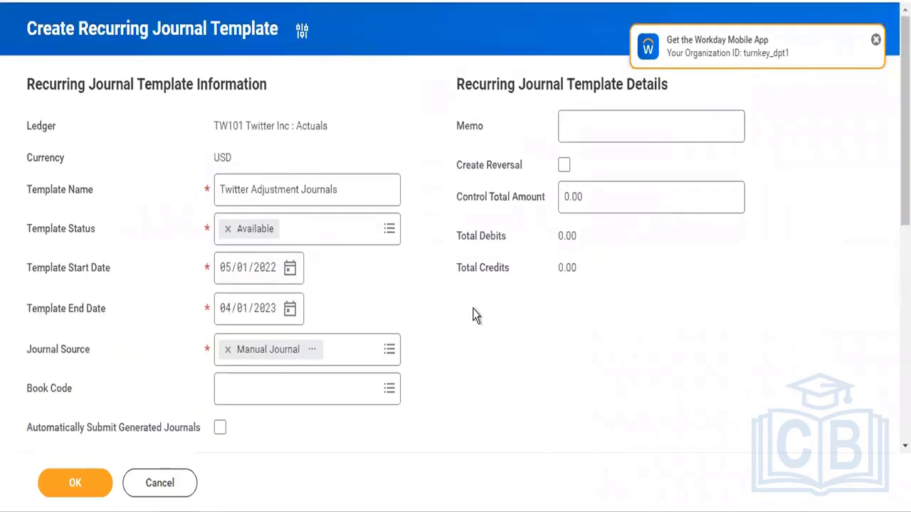
scroll(460, 311, down, 5)
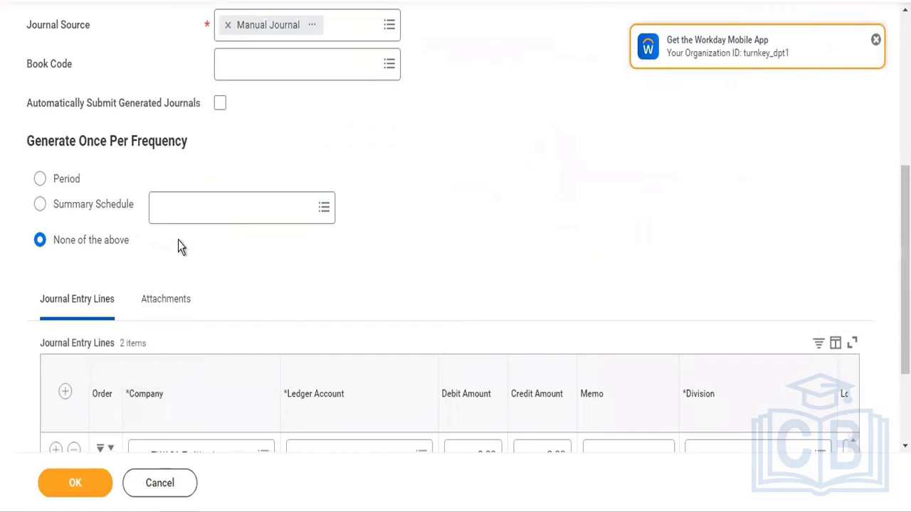
click(68, 181)
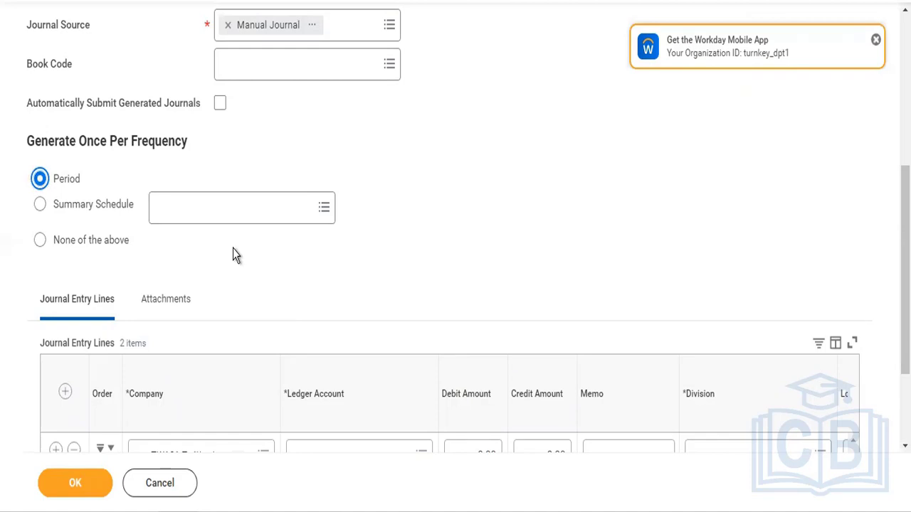
- Assign ledger account 1000:Cash to the first journal entry line and 1205:Allowance for Doubtful Accounts to the second
scroll(233, 254, down, 2)
click(320, 311)
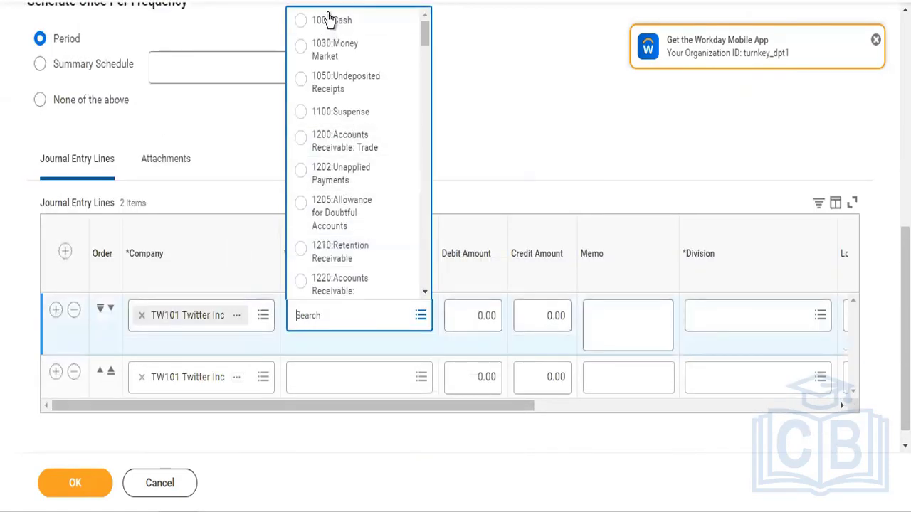
click(329, 22)
click(360, 385)
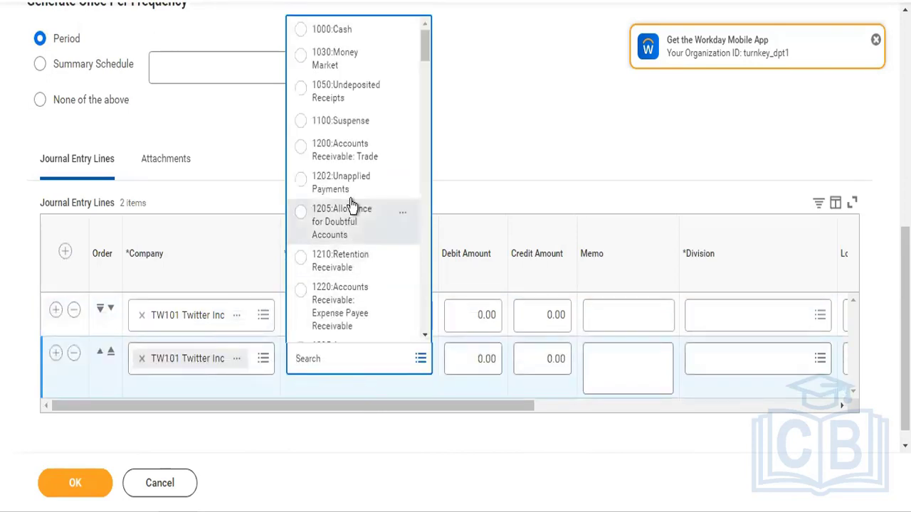
click(348, 222)
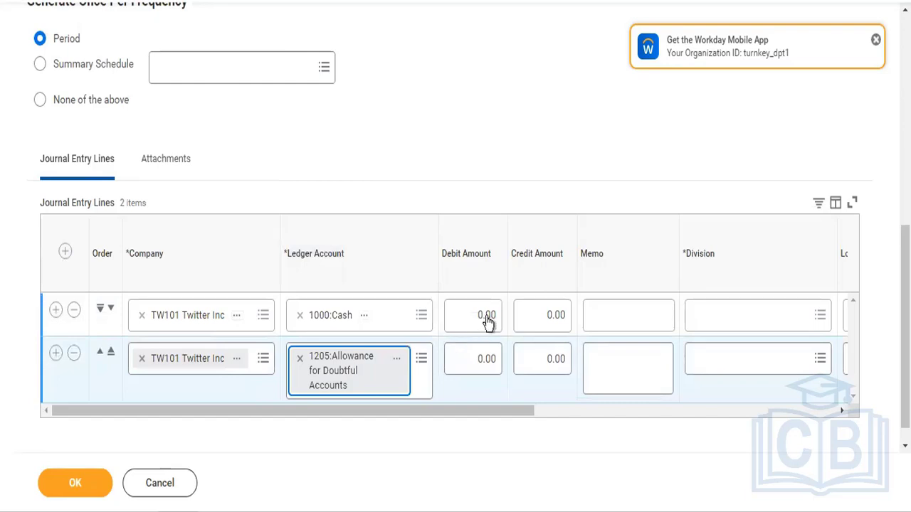
- Enter a debit amount of 1,000 on the Cash line and a credit amount of 1,000 on the Allowance for Doubtful Accounts line
click(488, 318)
text(1,00)
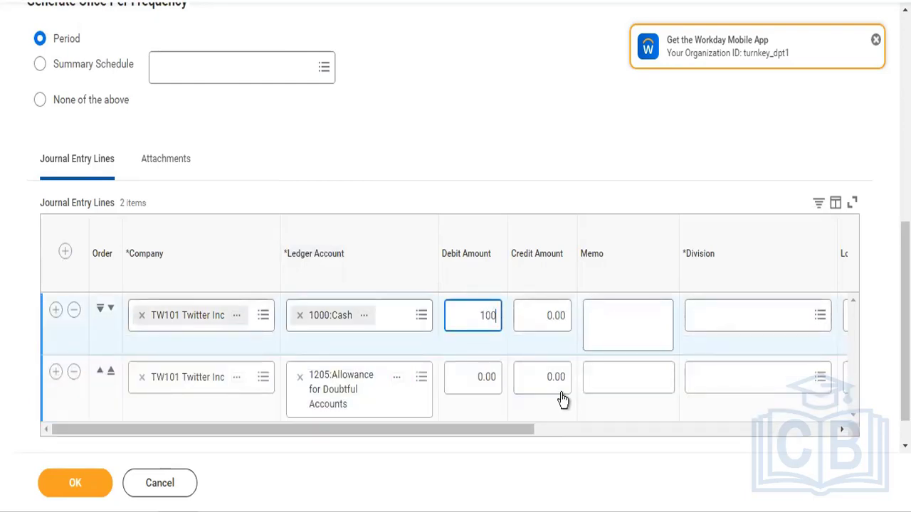
text(0)
key(Tab)
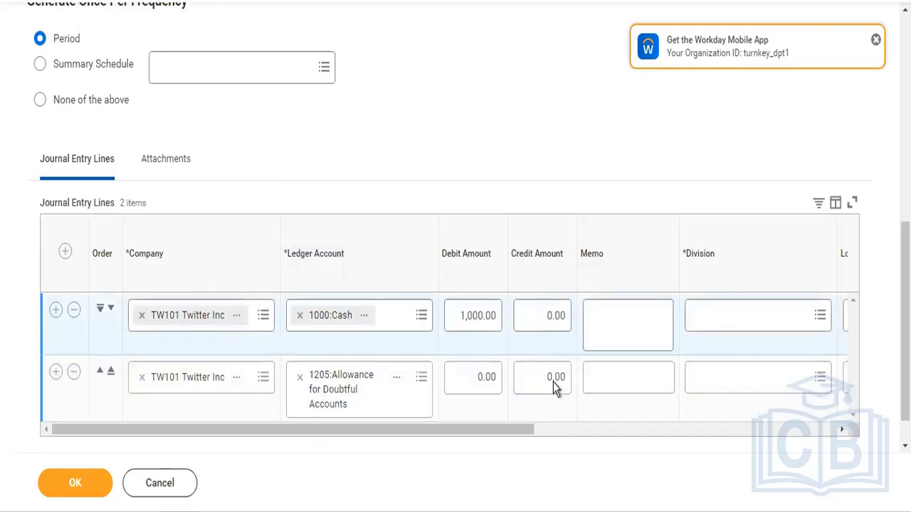
click(553, 382)
text(1000)
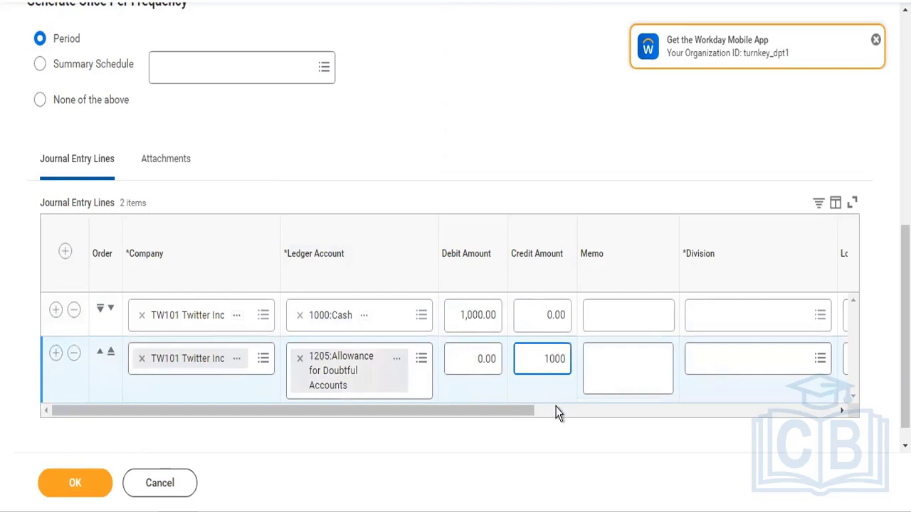
- Set the division to CPG on the first journal entry line and to Other Services on the second
click(558, 413)
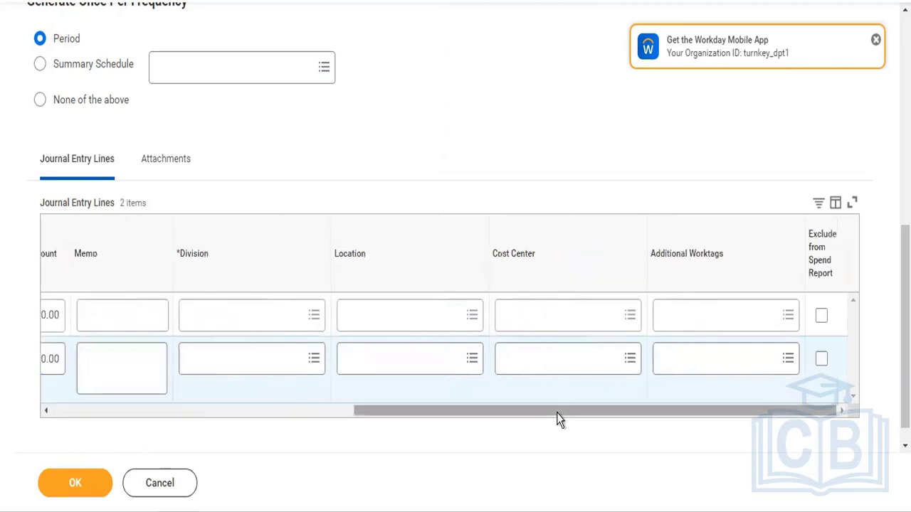
click(228, 319)
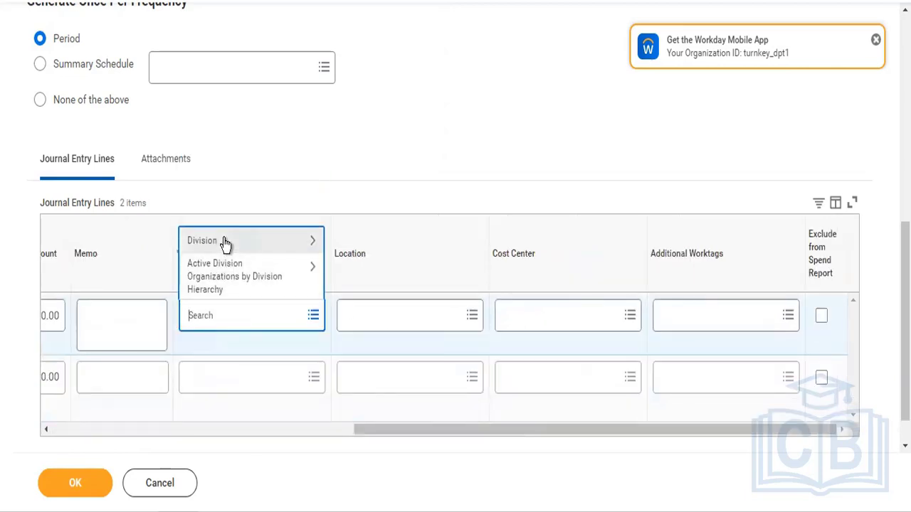
click(223, 244)
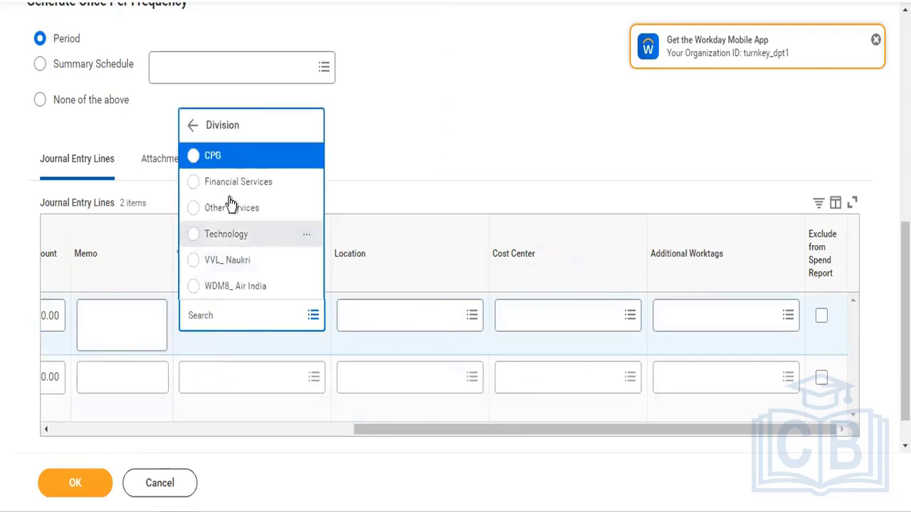
right_click(226, 163)
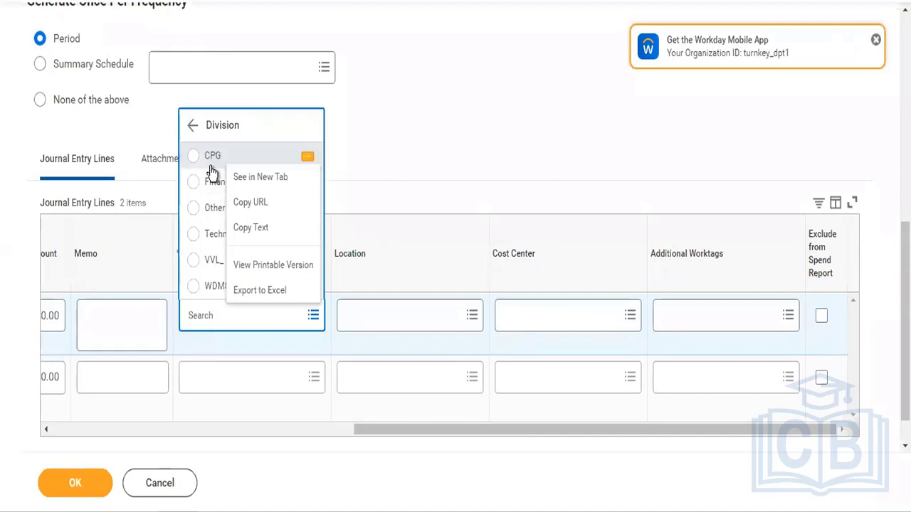
click(211, 165)
click(232, 388)
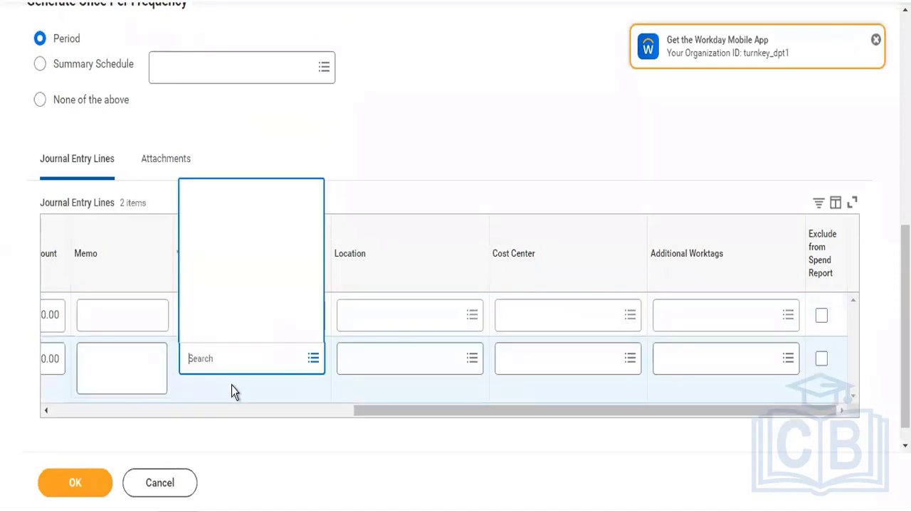
click(232, 285)
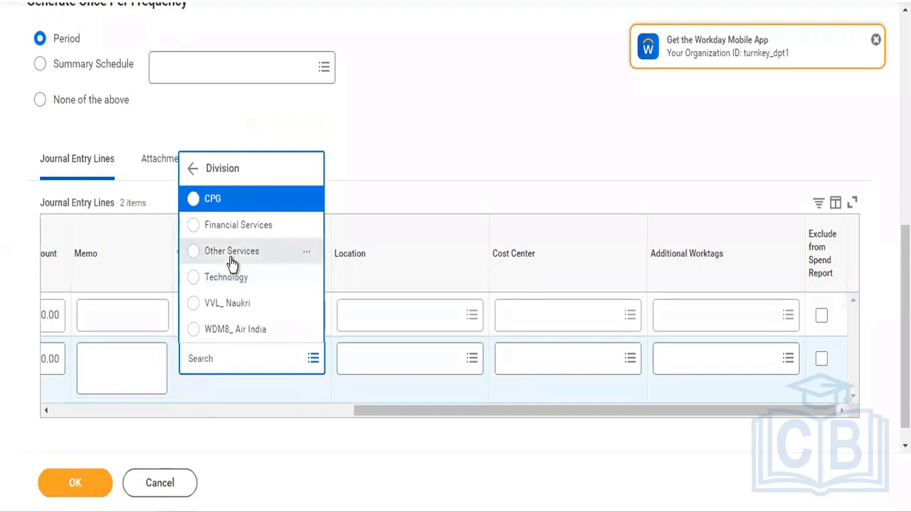
click(232, 263)
- Save the completed recurring journal template
click(80, 412)
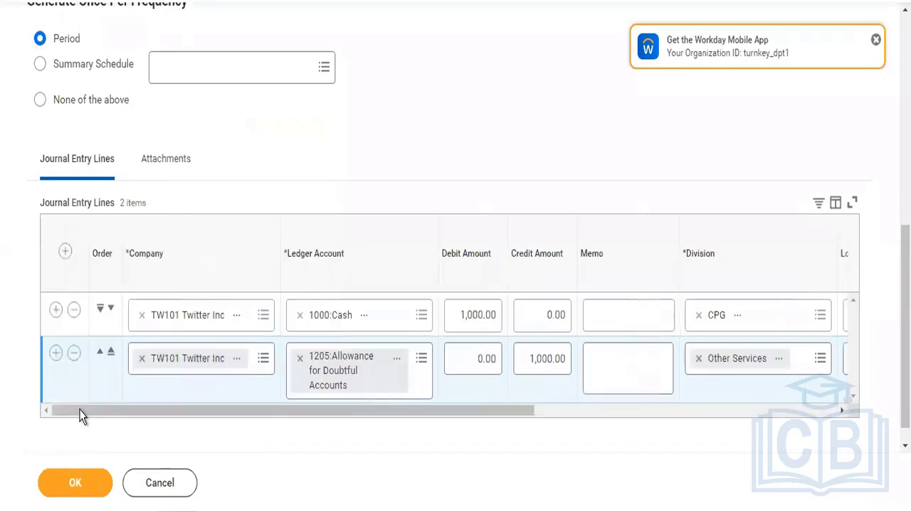
right_click(80, 488)
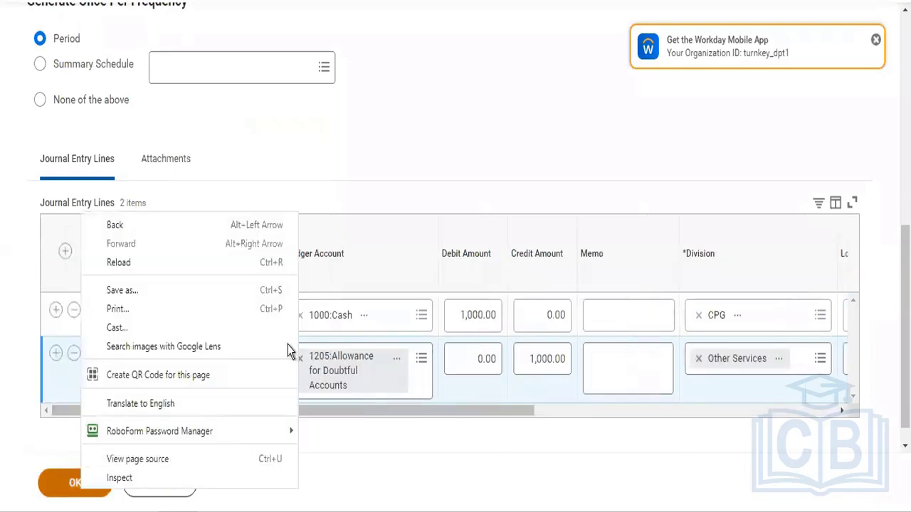
click(66, 485)
click(66, 485)
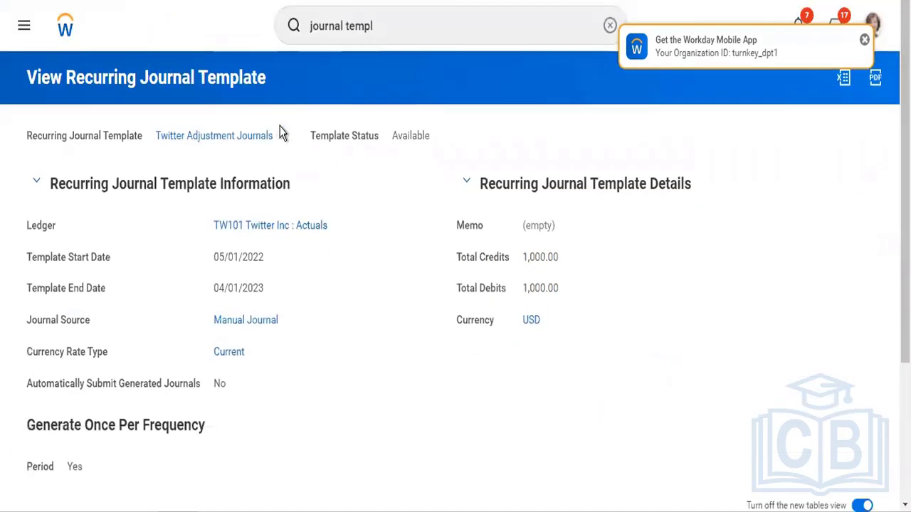
- Generate a new journal from the Twitter Adjustment Journals template with accounting date 05/01/2022
mouse_move(283, 139)
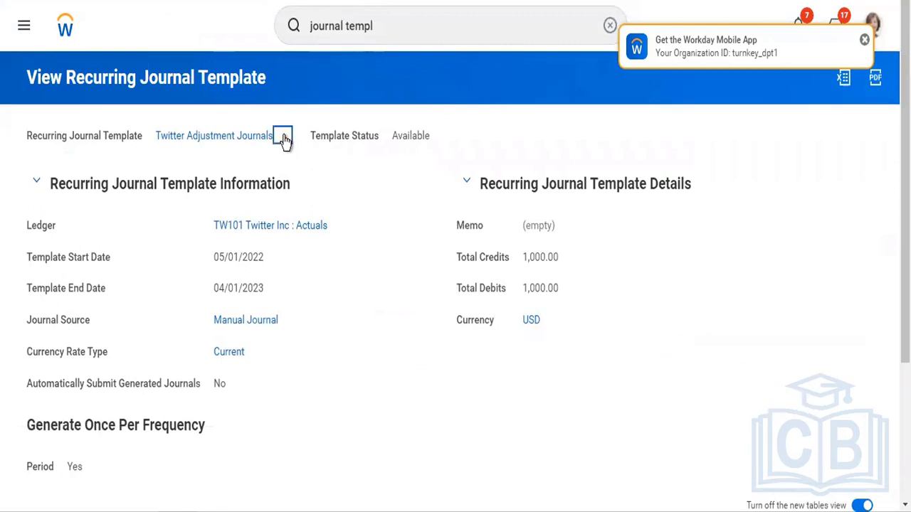
click(283, 139)
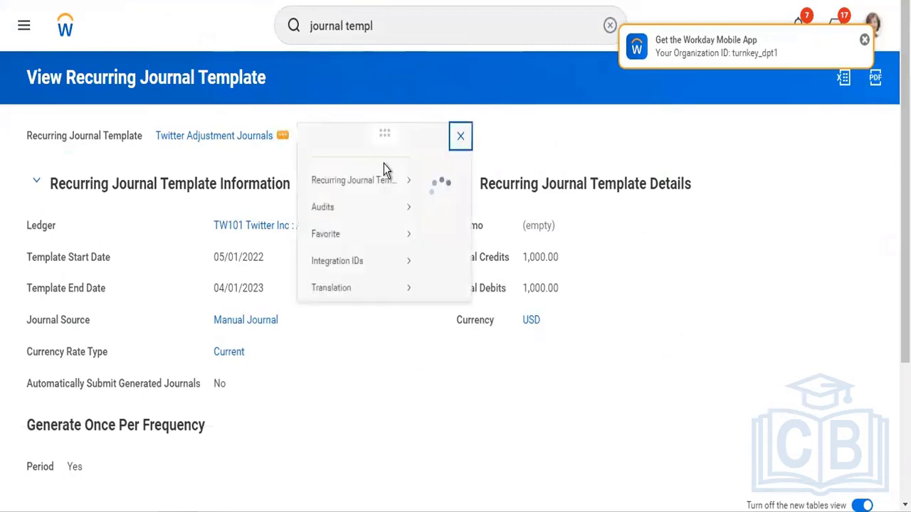
mouse_move(396, 196)
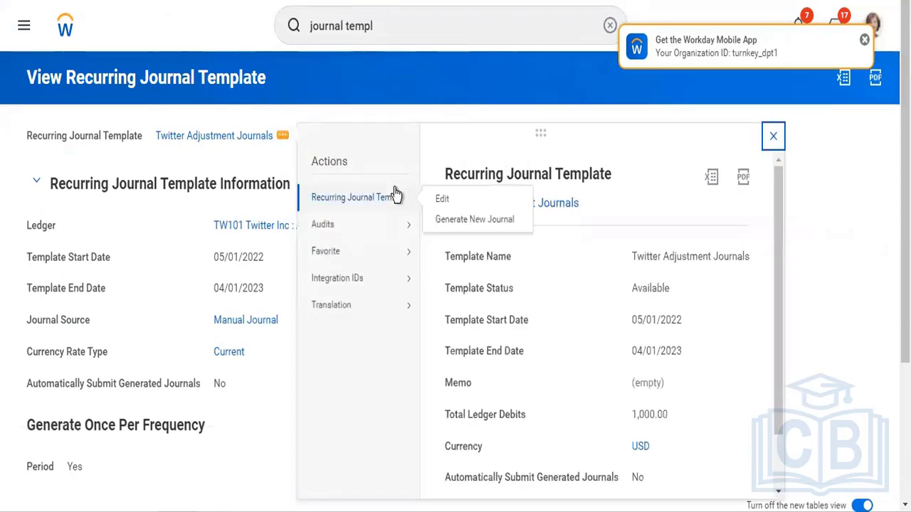
click(475, 223)
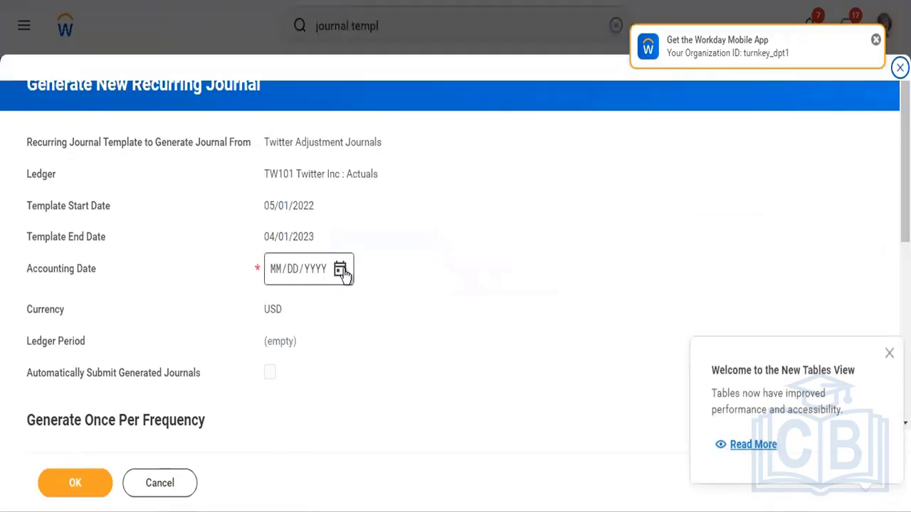
click(340, 270)
click(380, 328)
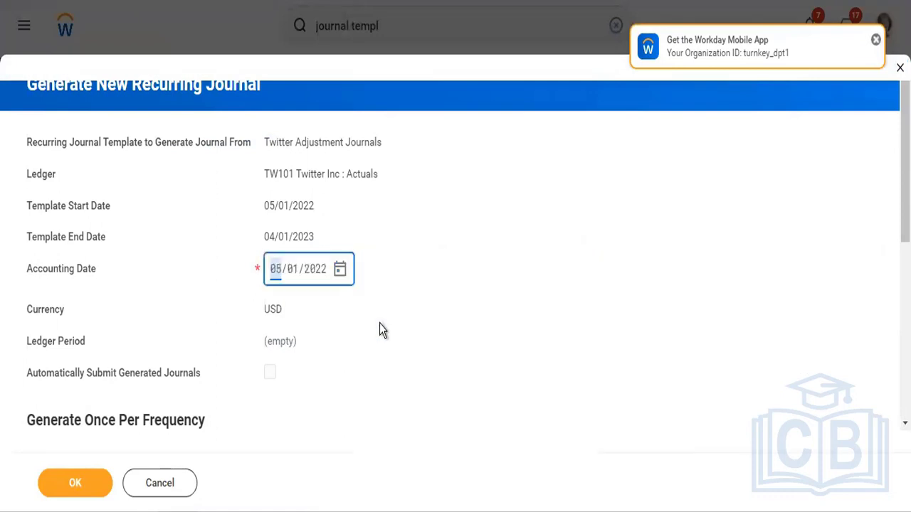
scroll(379, 323, down, 5)
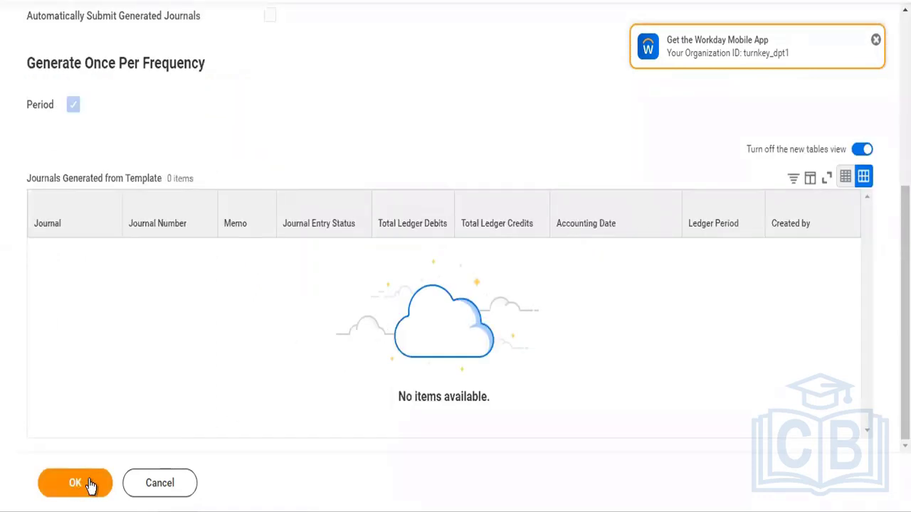
click(86, 486)
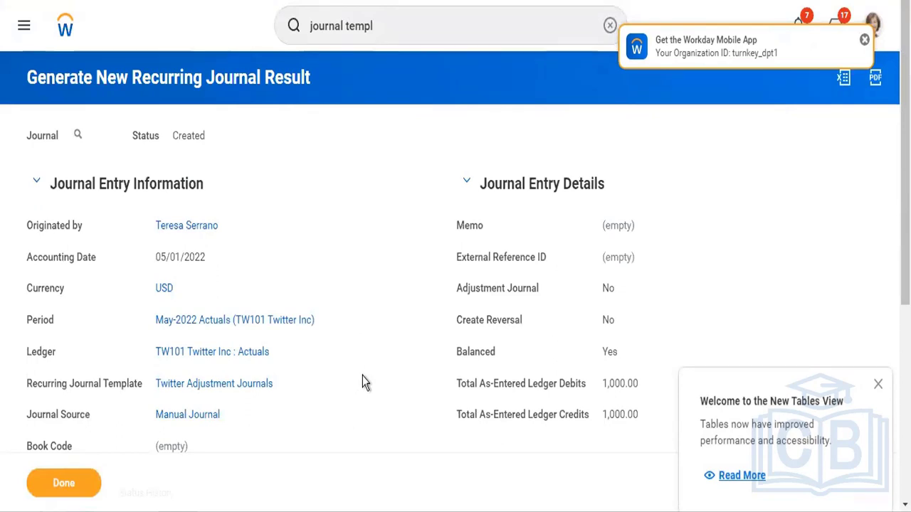
- Review the generated journal's lines and status history, and close the result page
scroll(362, 376, down, 5)
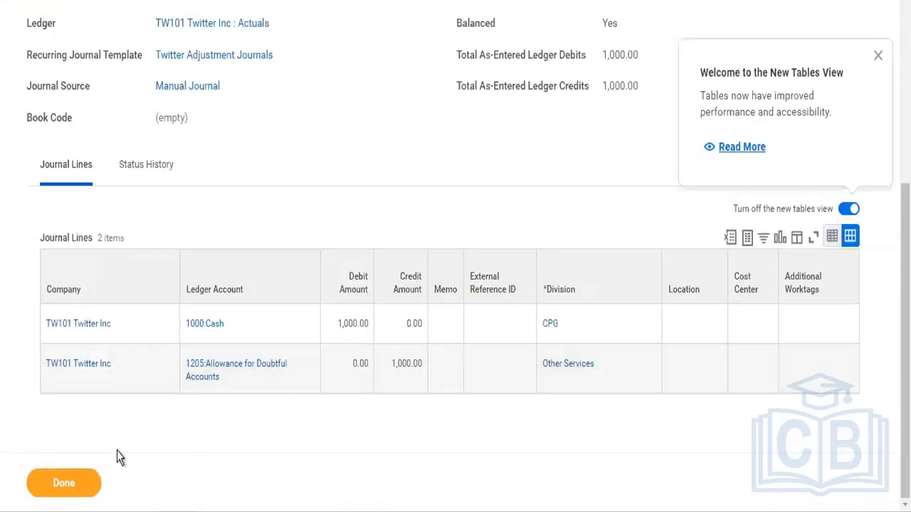
click(128, 186)
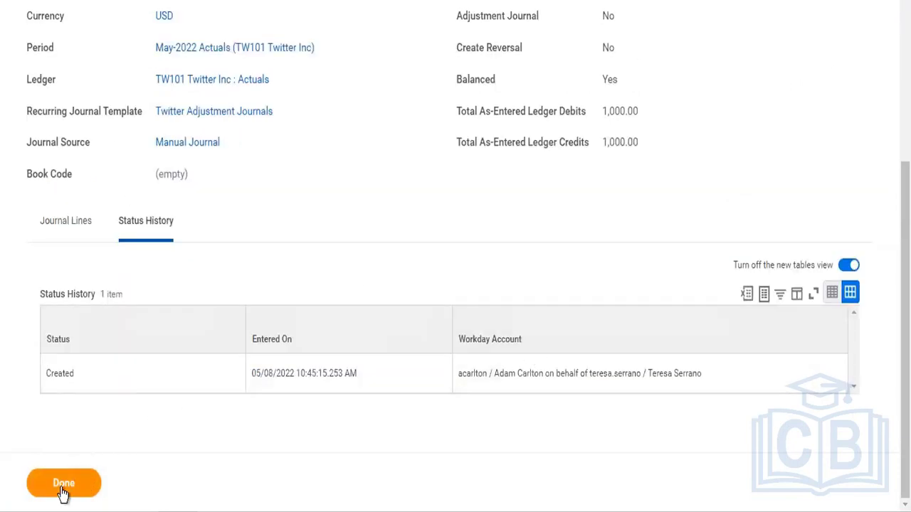
right_click(64, 211)
click(377, 168)
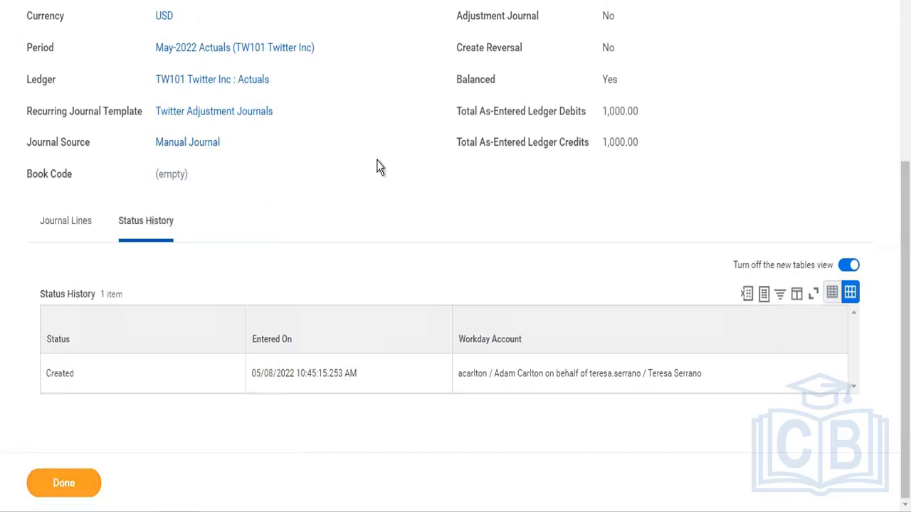
click(73, 486)
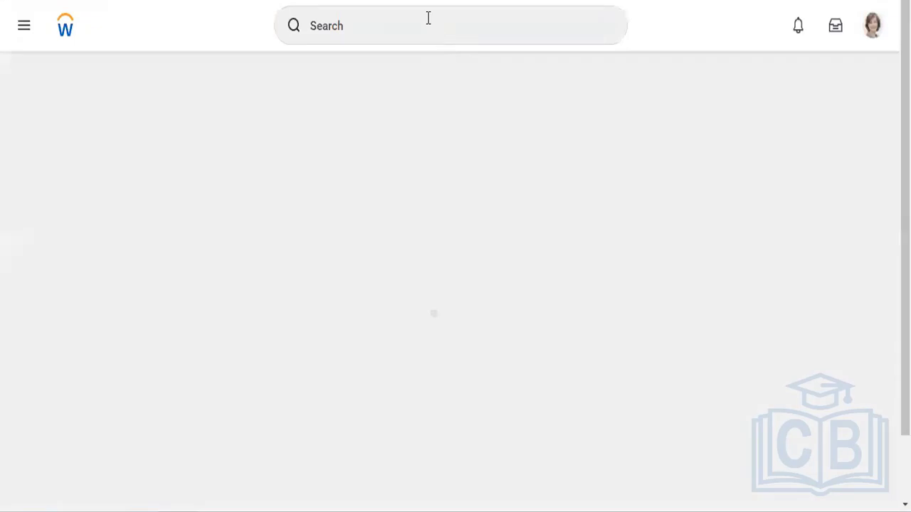
- Search for a task matching "generate journal"
right_click(427, 24)
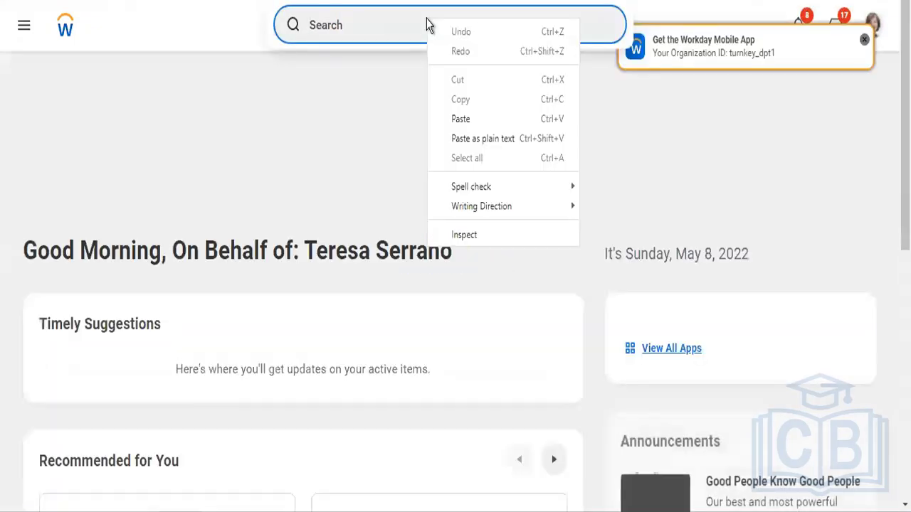
click(400, 30)
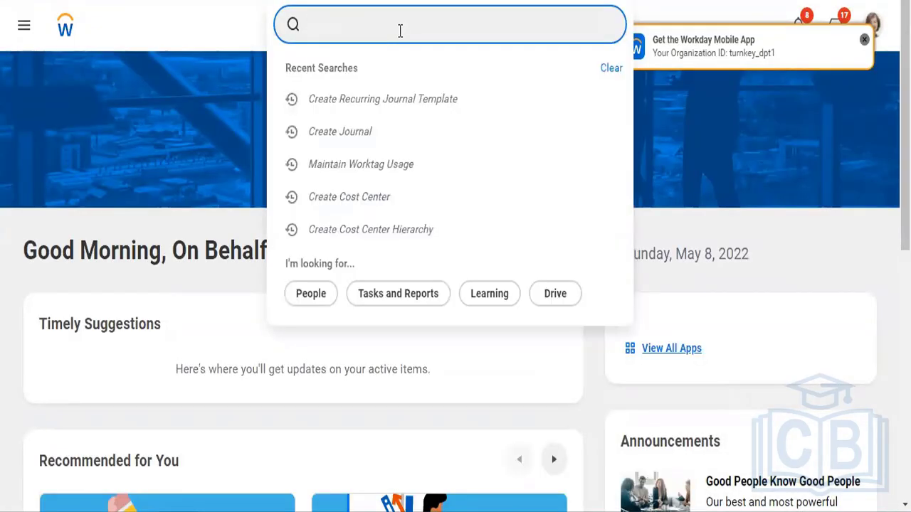
text(generate)
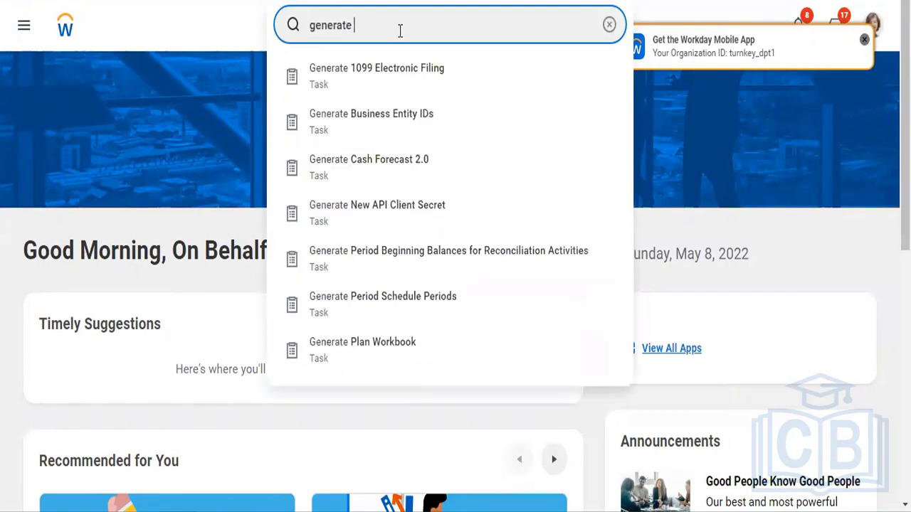
text( jouna)
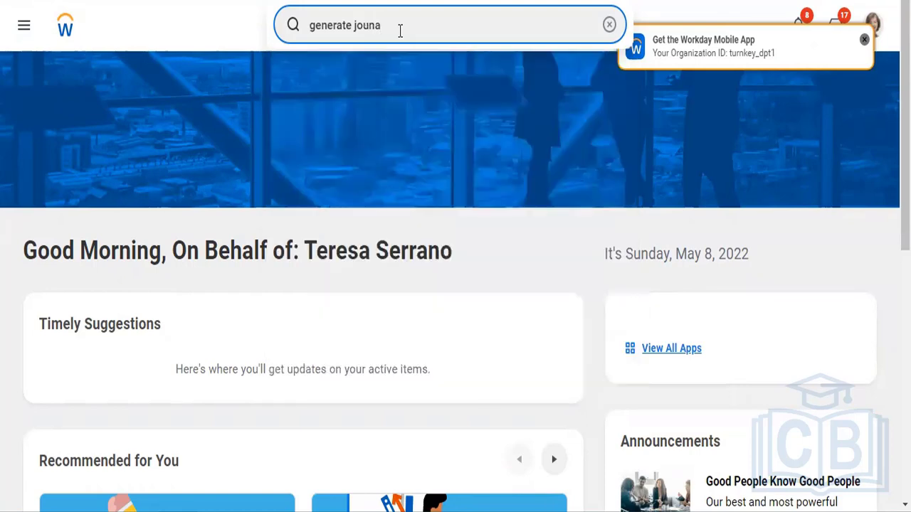
key(BackSpace)
key(BackSpace)
text(rnal)
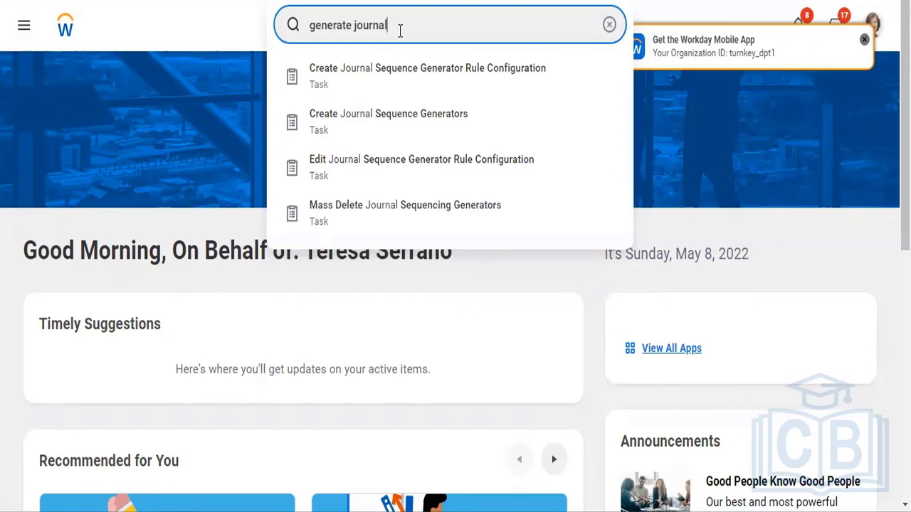
- Run the View Security for Securable Item report for the securable item "journal"
key(ctrl+a)
text(v)
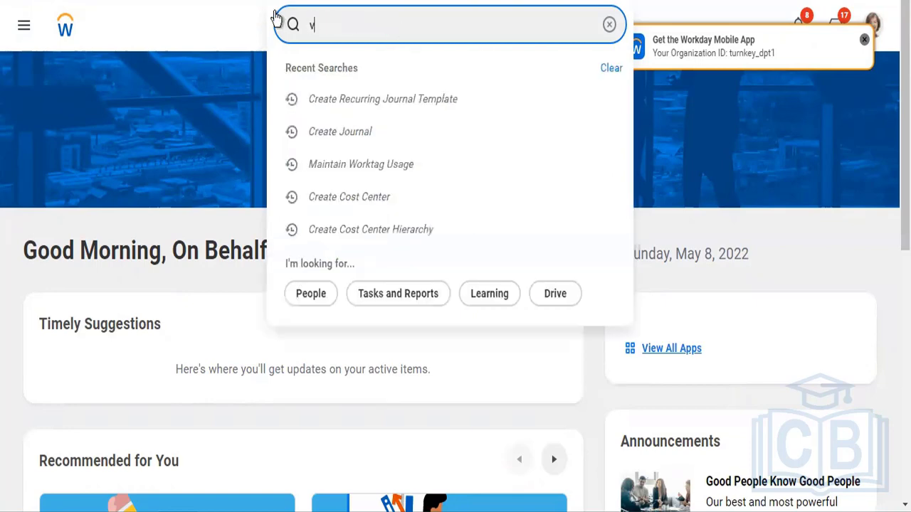
text(iew sec for sec it)
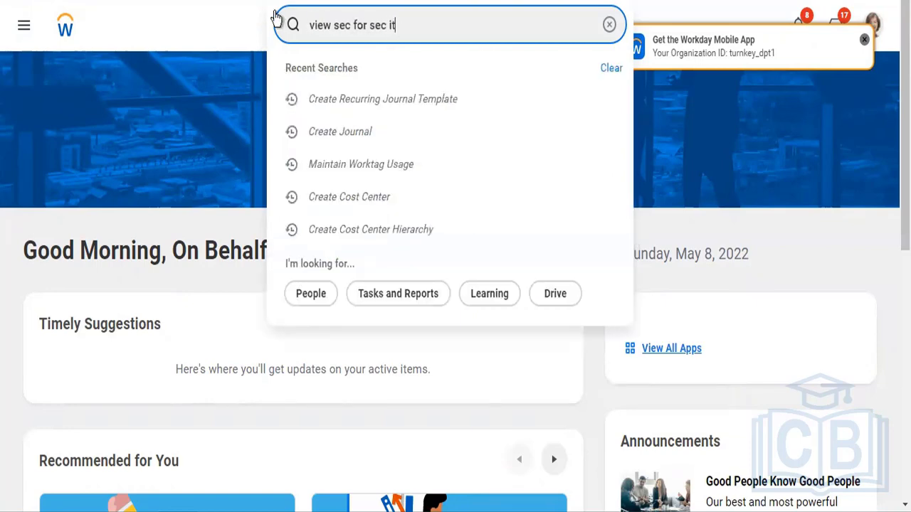
text(em)
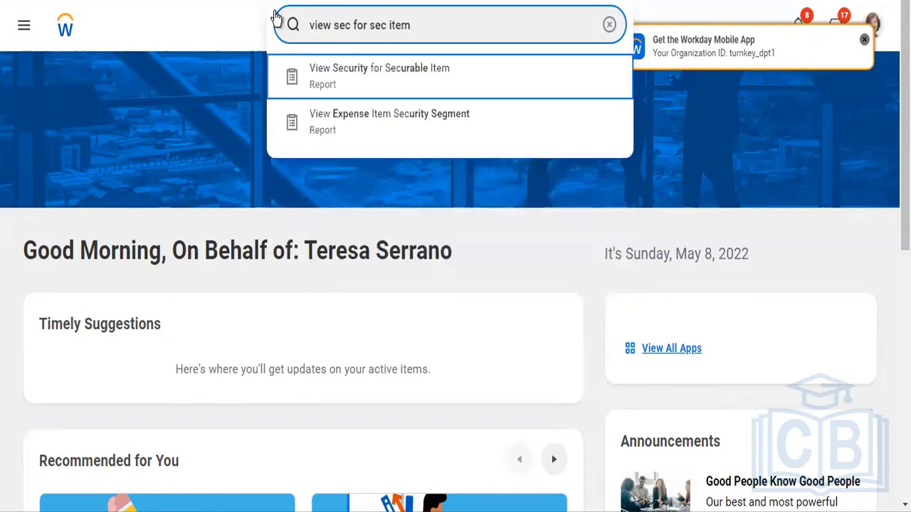
click(403, 89)
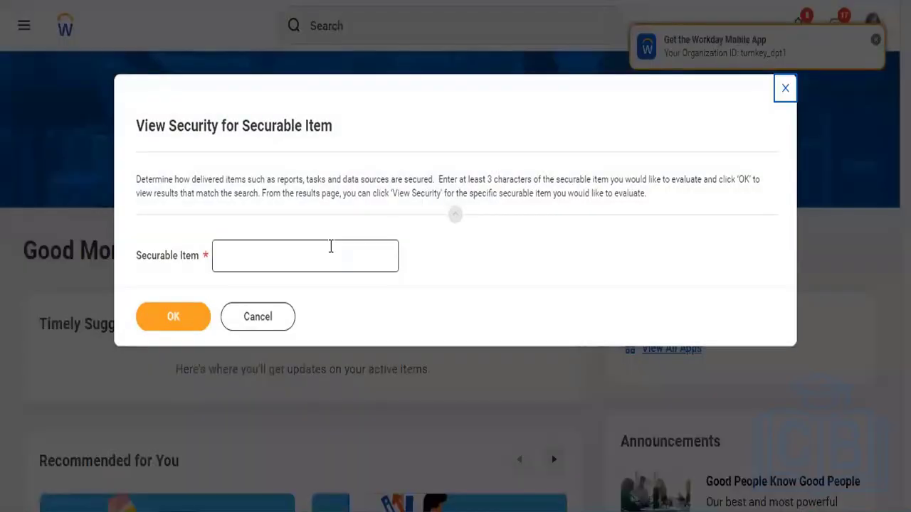
click(331, 247)
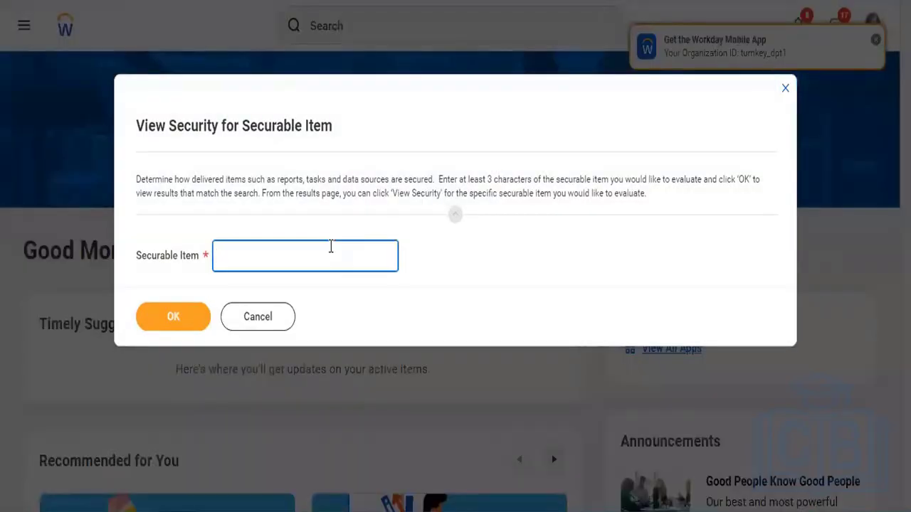
text(journal)
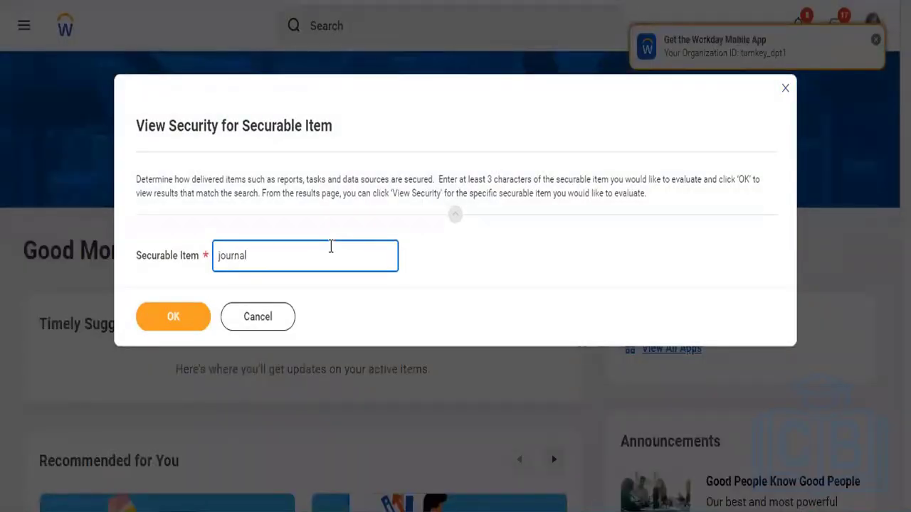
click(148, 325)
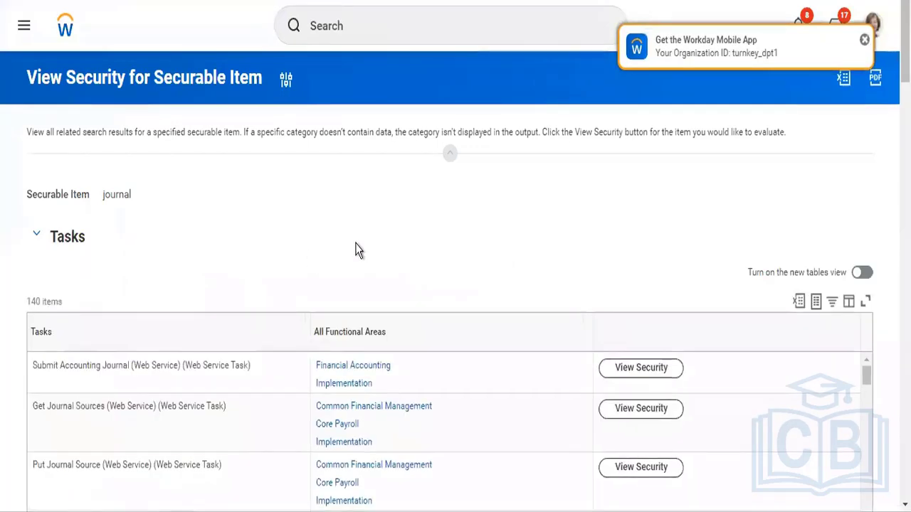
- Examine the report's Tasks table for the task that generates recurring journals
scroll(356, 249, down, 3)
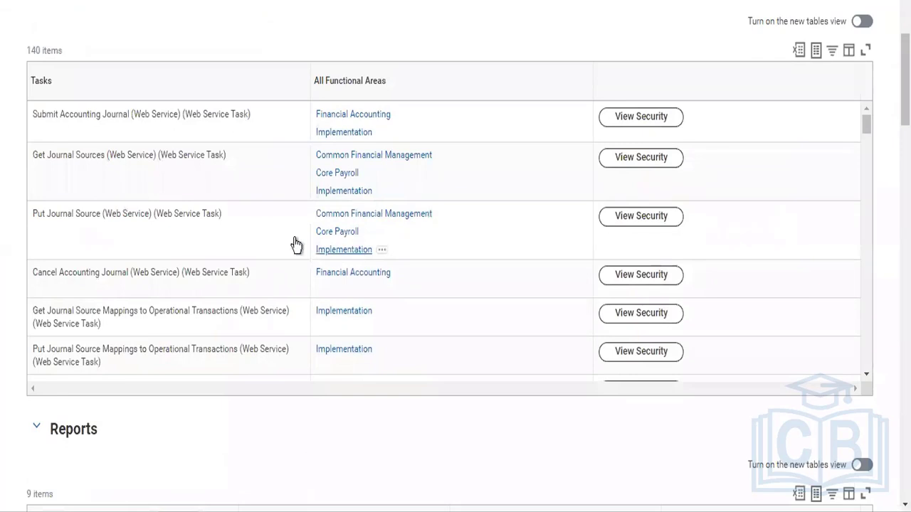
scroll(235, 268, down, 4)
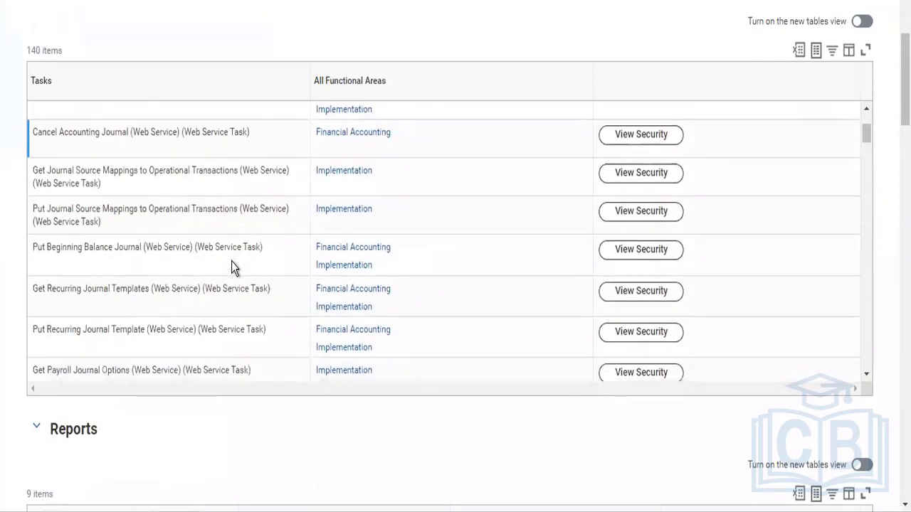
scroll(231, 261, down, 5)
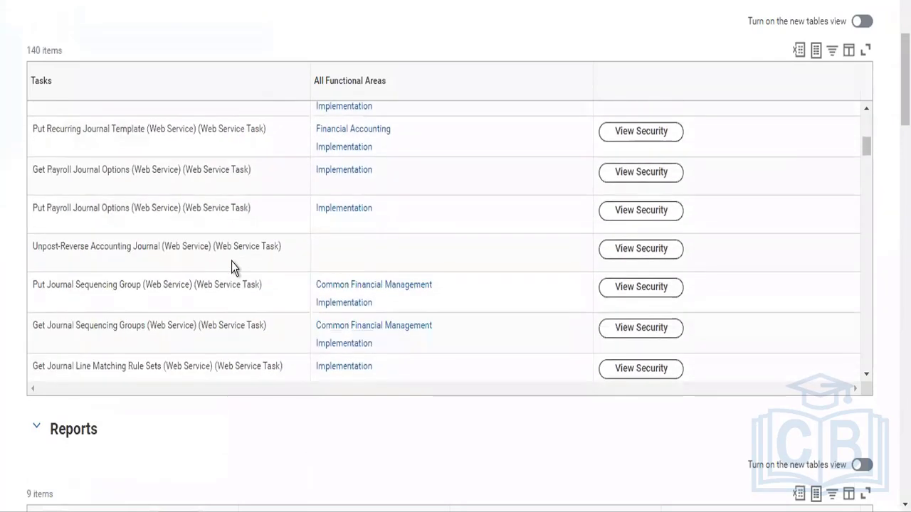
scroll(244, 287, down, 4)
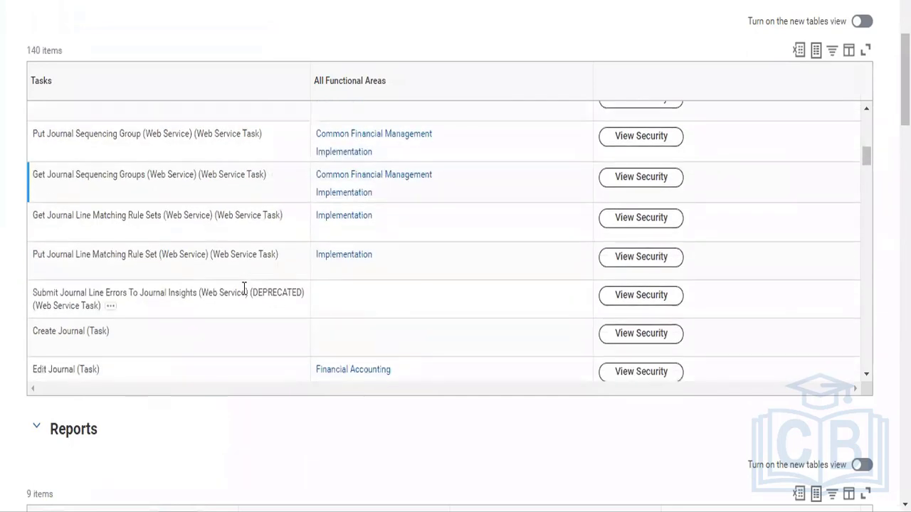
scroll(244, 287, down, 4)
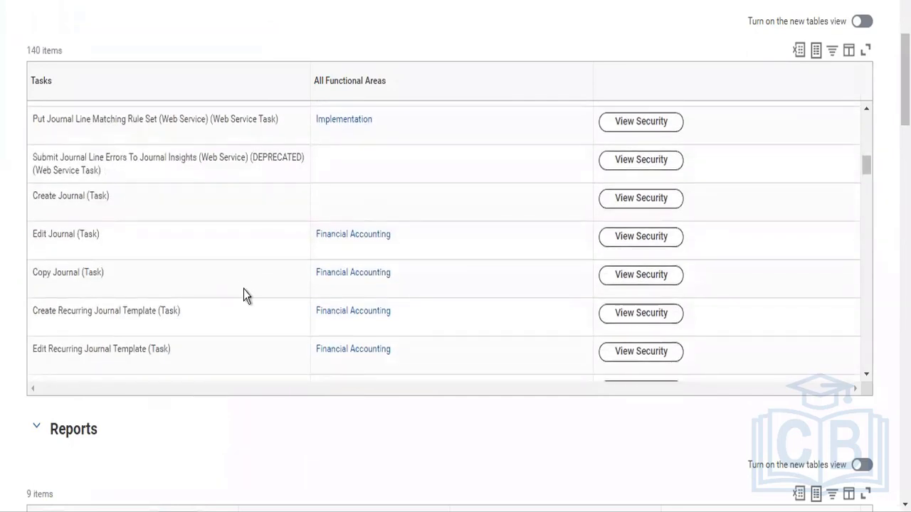
scroll(243, 296, down, 3)
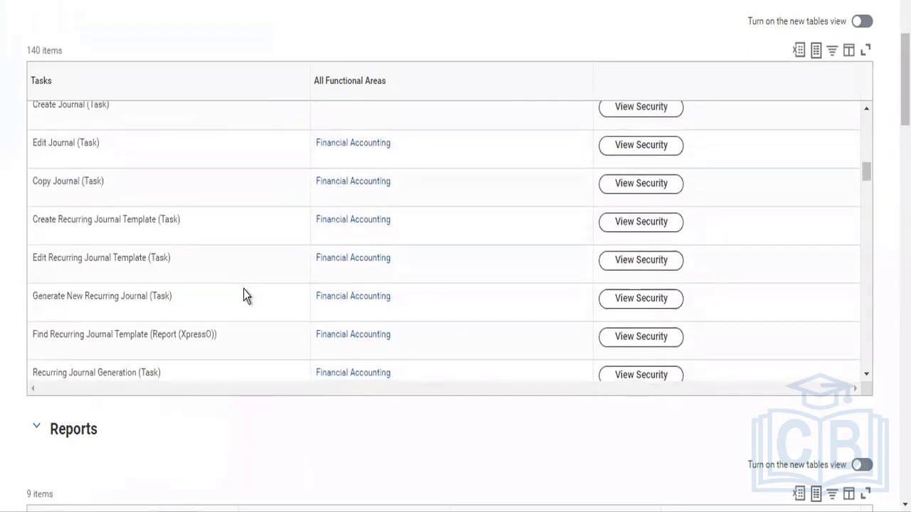
click(203, 307)
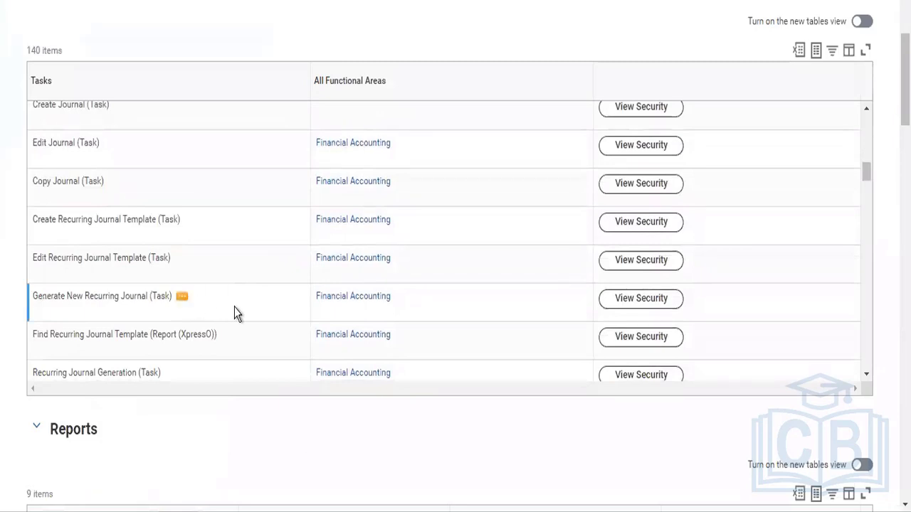
scroll(261, 323, down, 2)
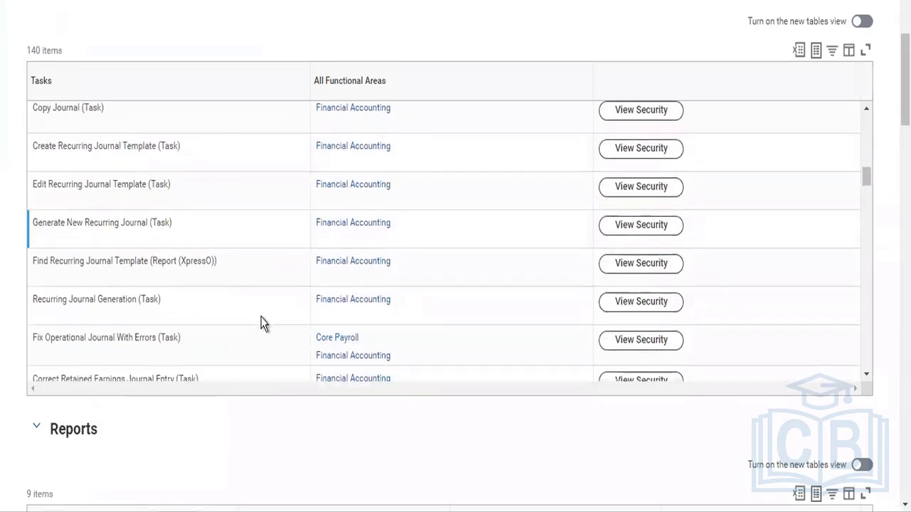
click(117, 150)
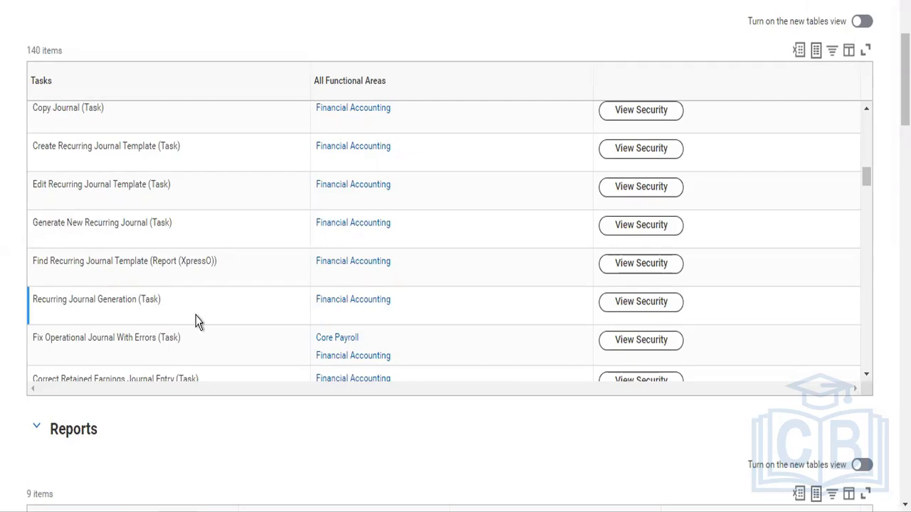
scroll(195, 320, down, 1)
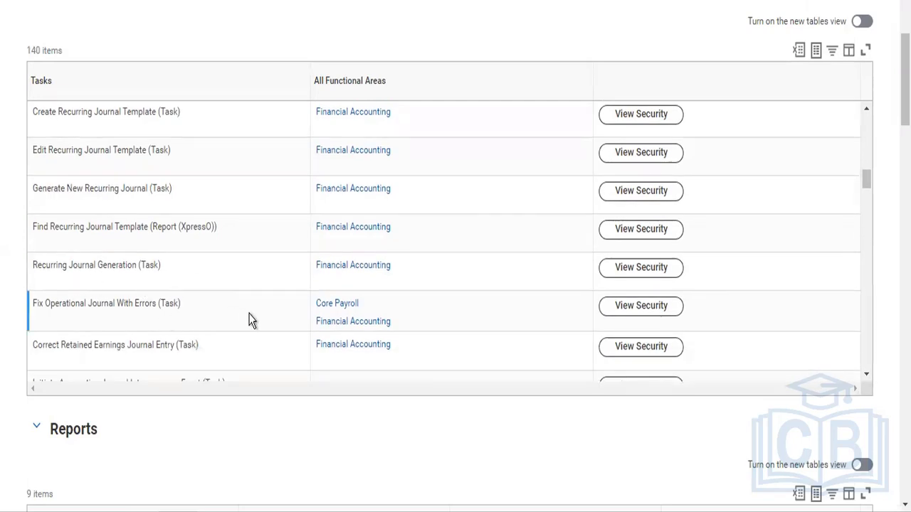
scroll(248, 320, down, 4)
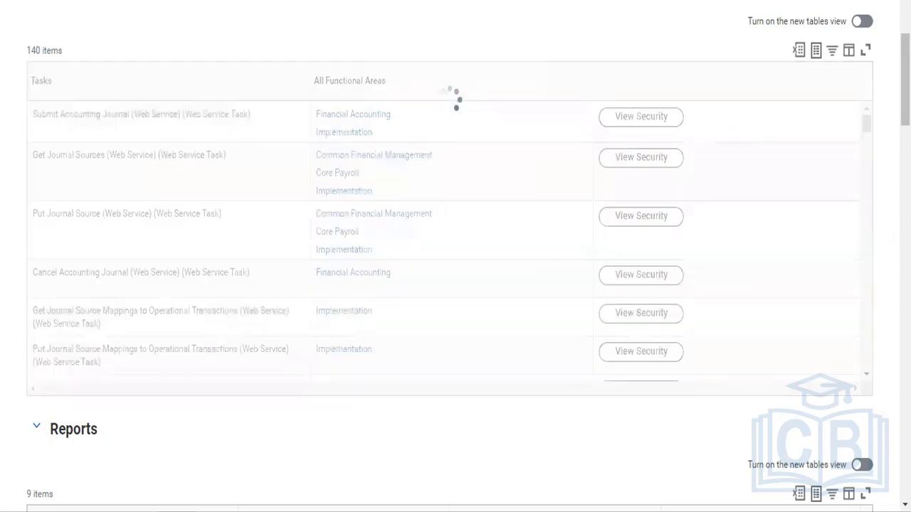
scroll(468, 115, up, 3)
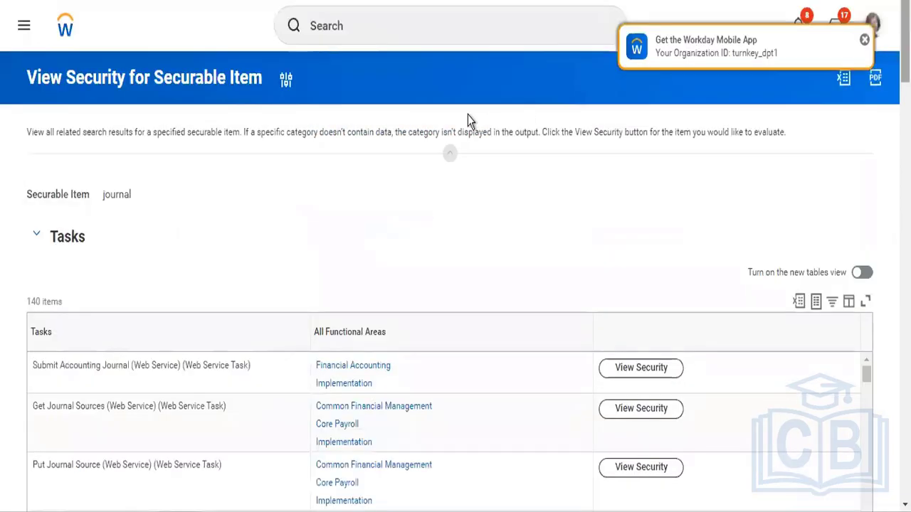
- Search for "recurring journal" and open the Recurring Journal Generation task
click(416, 28)
text(recurring journal)
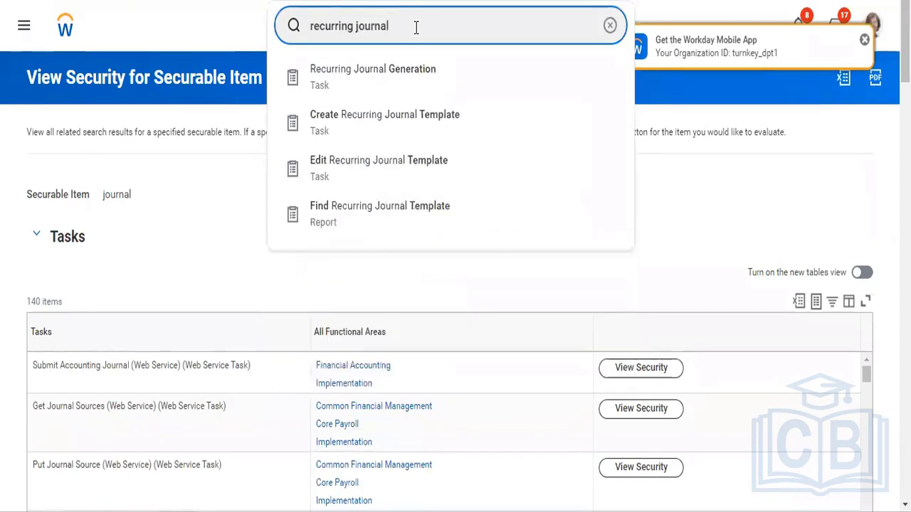
key(Return)
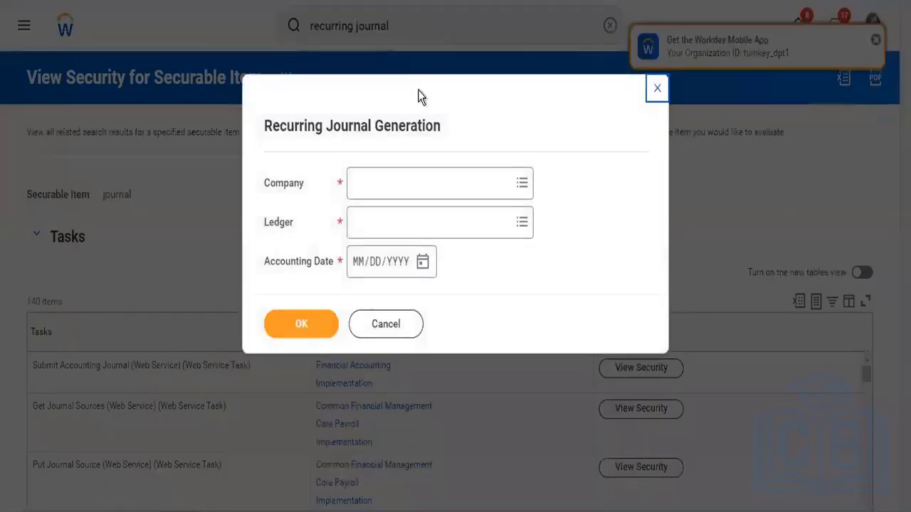
- Fill in the recurring journal generation criteria with company TW101 Twitter Inc, ledger Actuals and accounting date 05/01/2022
click(407, 188)
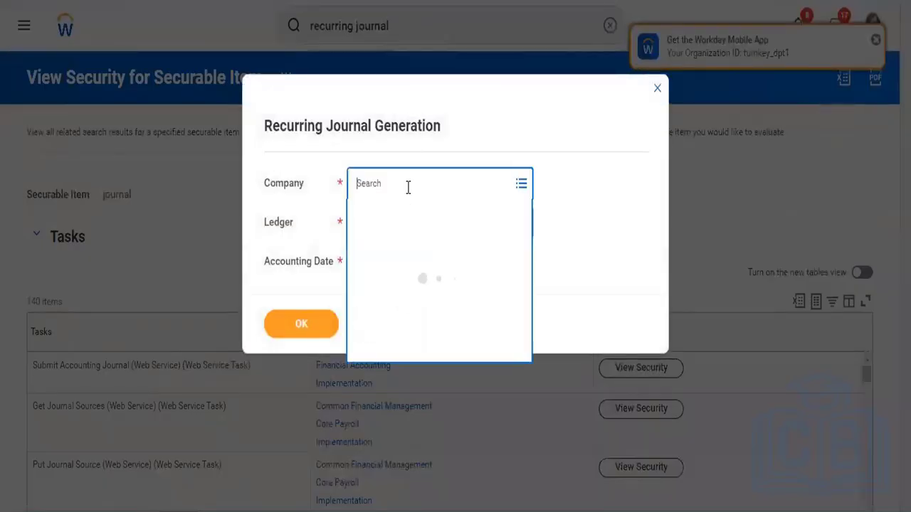
text(twitter)
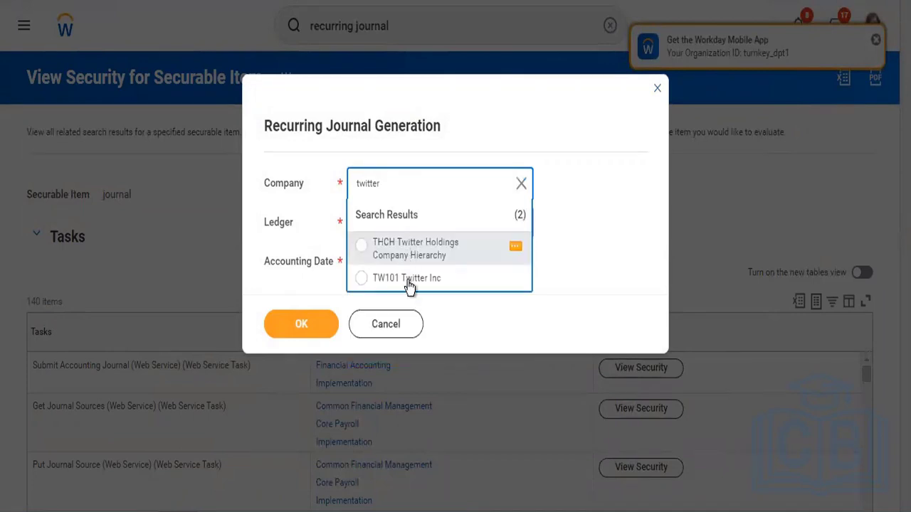
key(Down)
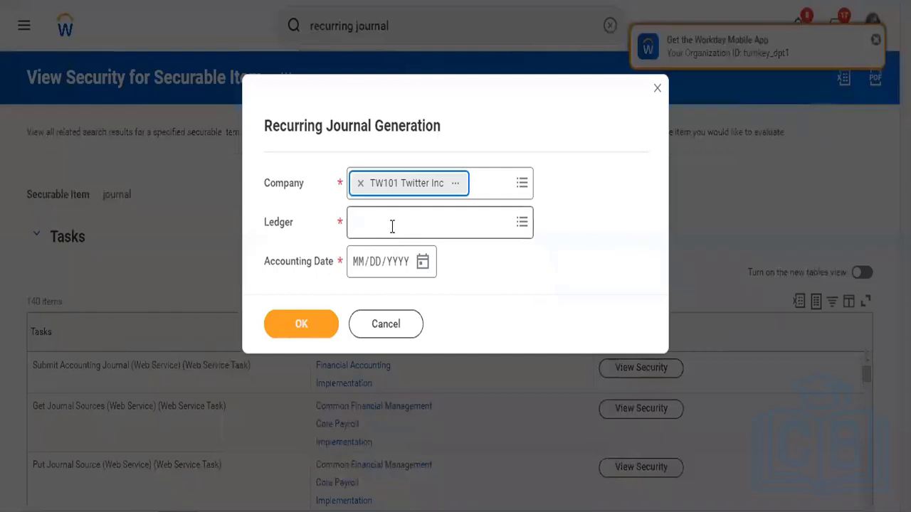
click(392, 226)
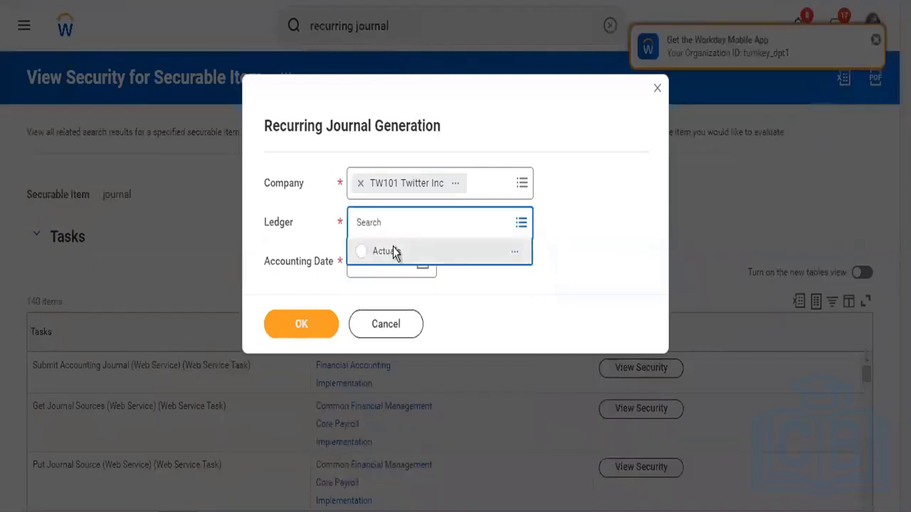
click(391, 250)
click(422, 262)
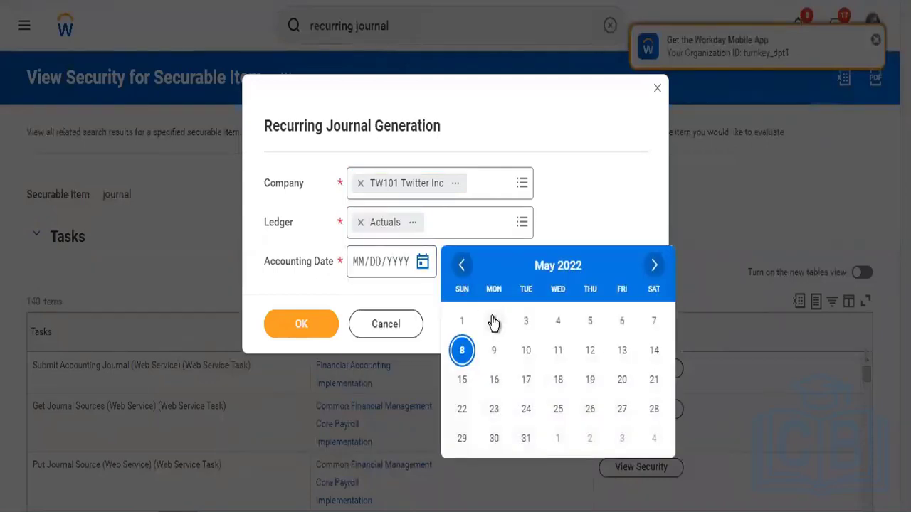
click(462, 321)
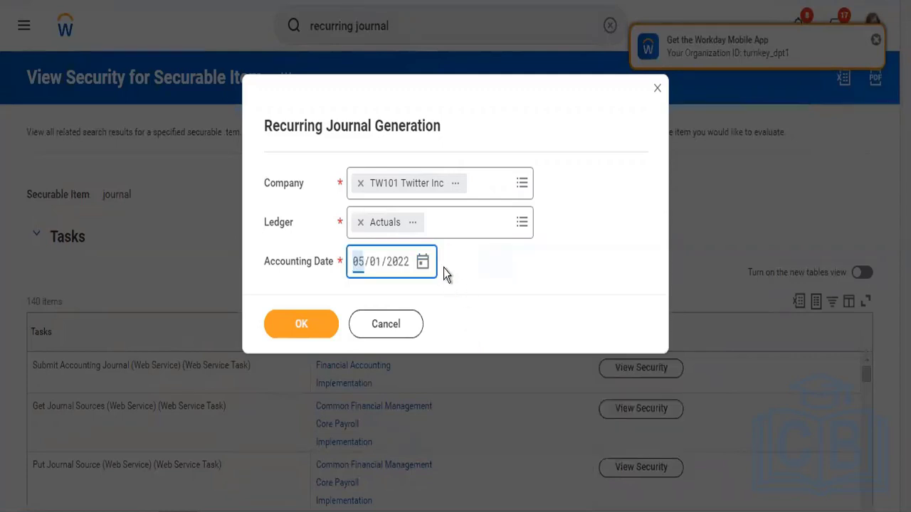
- Set the accounting date to 06/01/2022 and generate the journal from the Twitter Adjustment Journals template
click(424, 262)
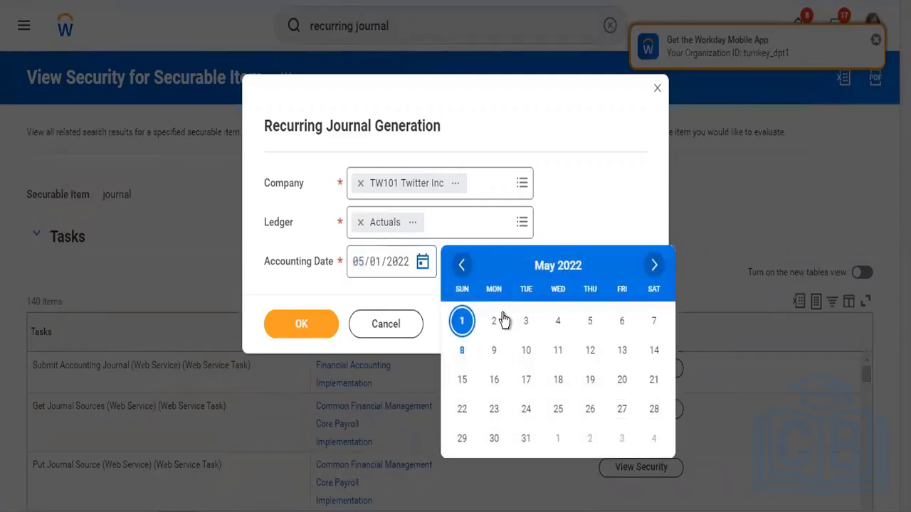
right_click(655, 268)
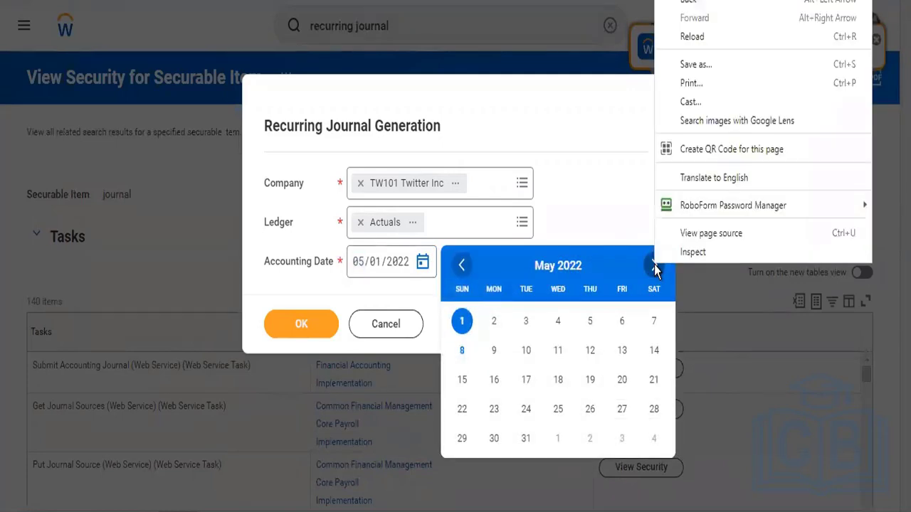
click(655, 267)
click(656, 267)
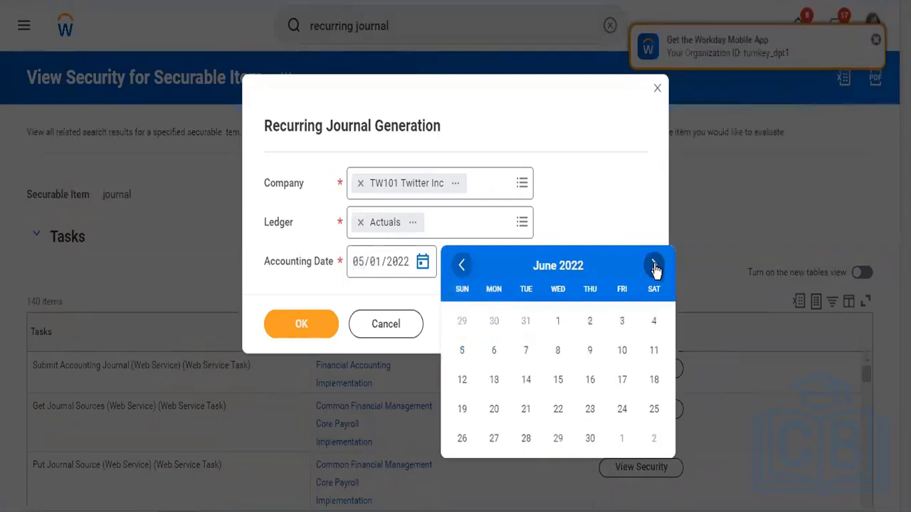
click(558, 321)
click(304, 325)
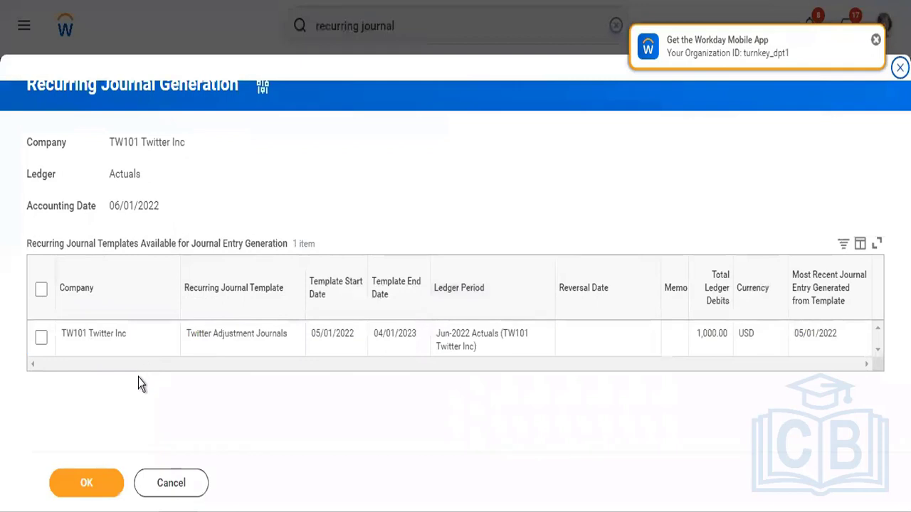
click(41, 339)
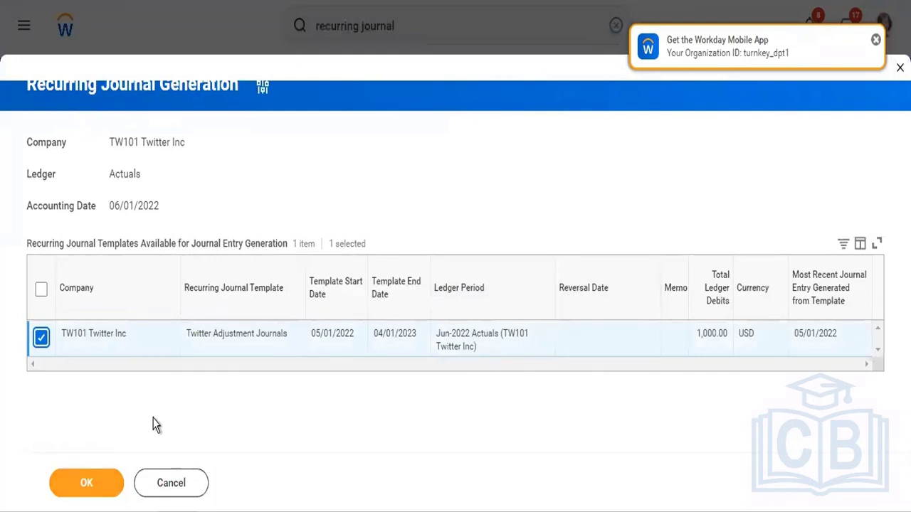
click(104, 484)
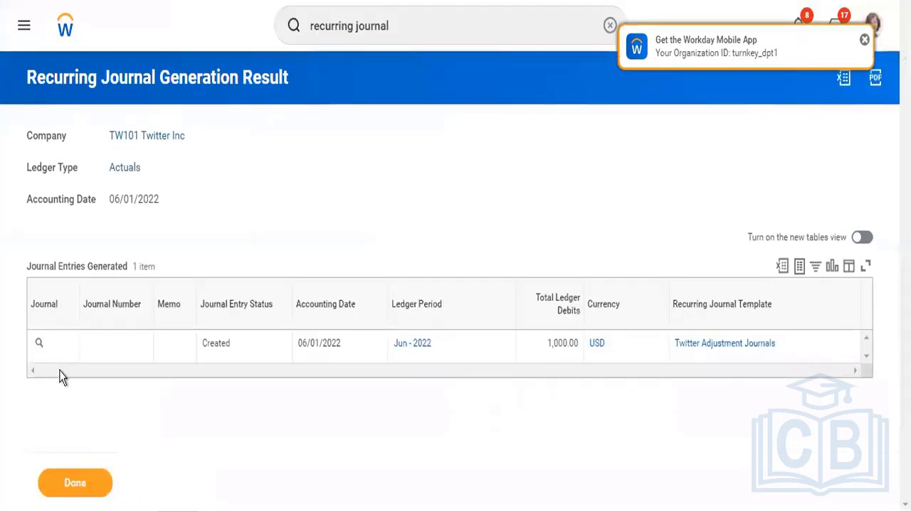
- Open the generated journal entry and review its entry information, details and journal lines
click(40, 345)
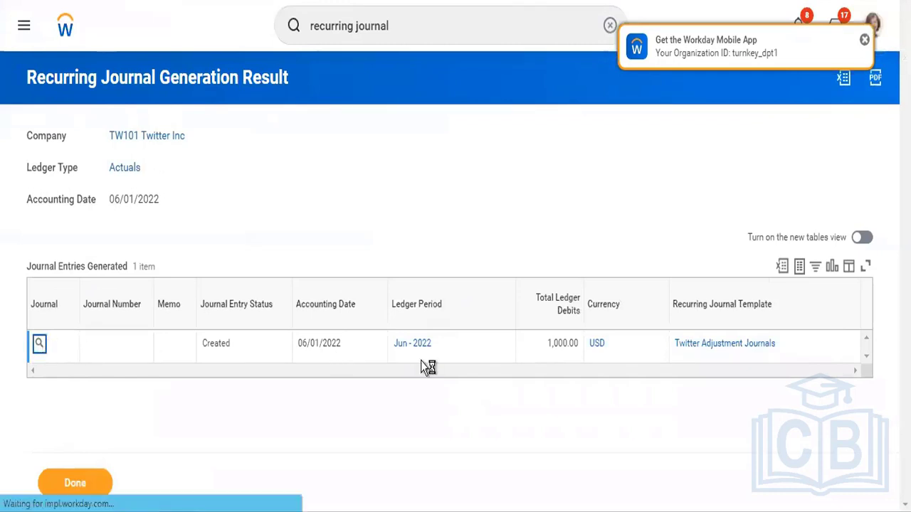
scroll(398, 225, down, 4)
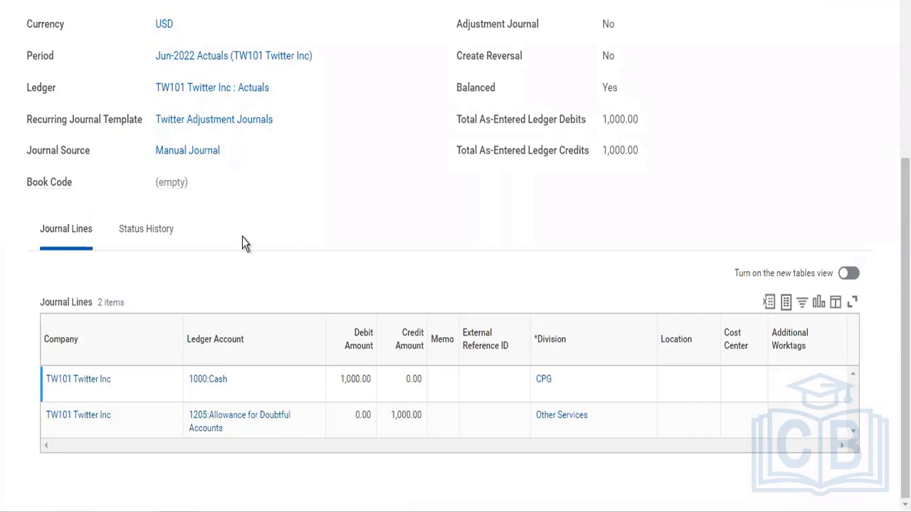
scroll(242, 243, up, 4)
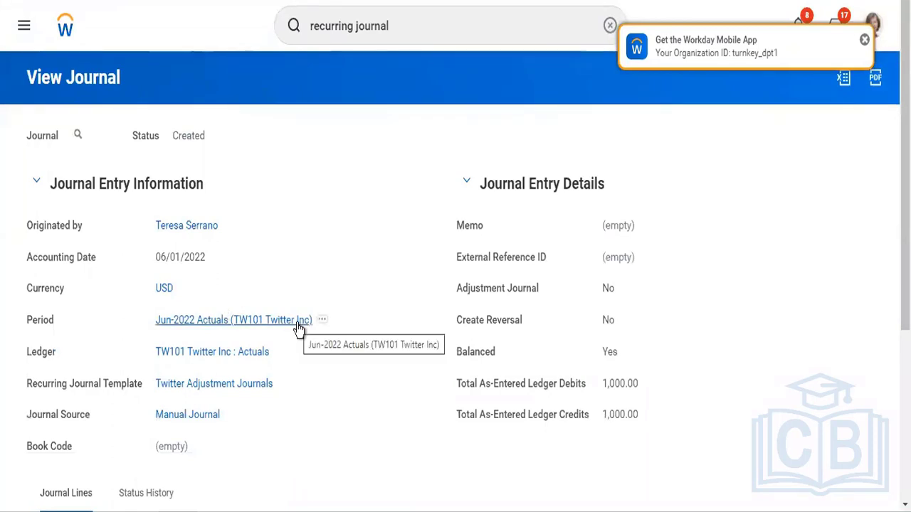
scroll(299, 329, down, 4)
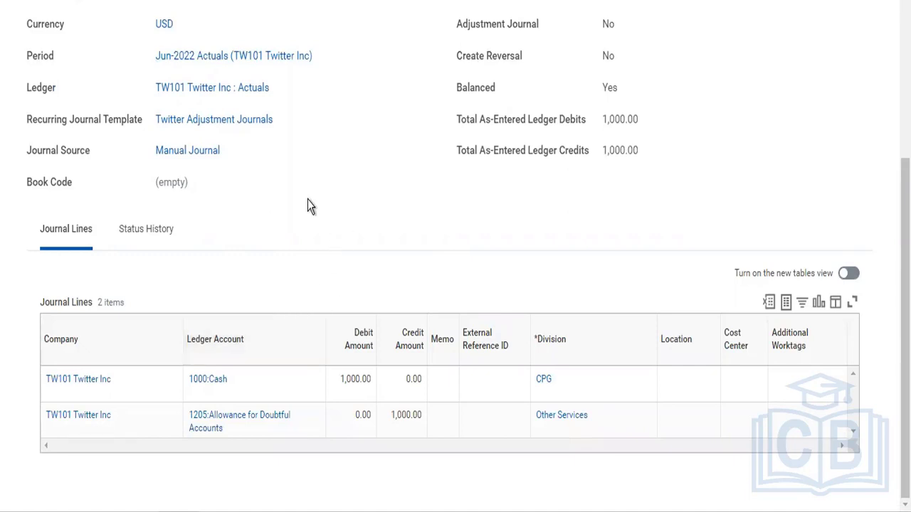
scroll(306, 202, up, 1)
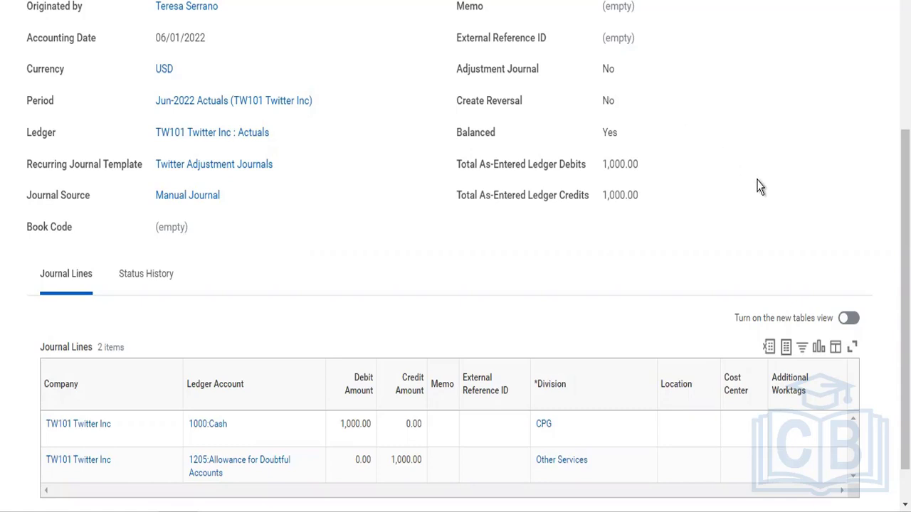
scroll(760, 186, up, 3)
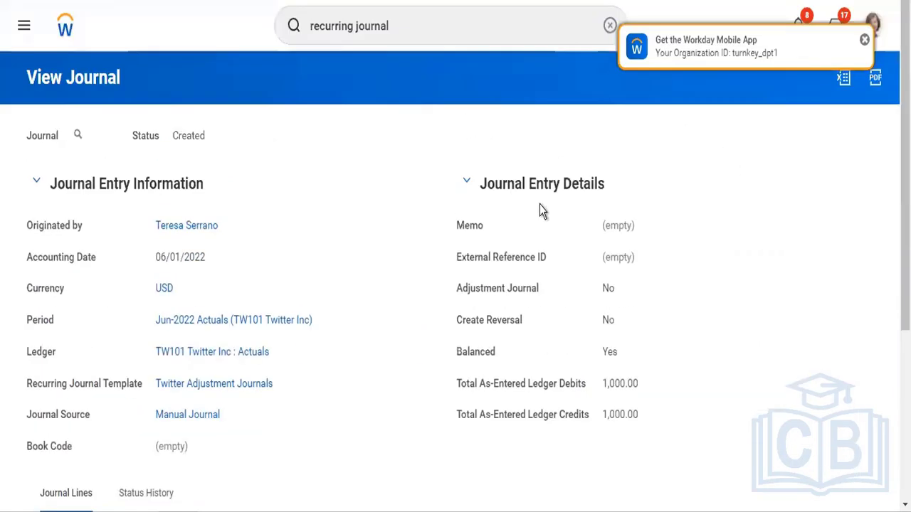
- Replace the previous search with "CR EIB" and open the Create EIB task
click(460, 36)
right_click(459, 33)
click(611, 25)
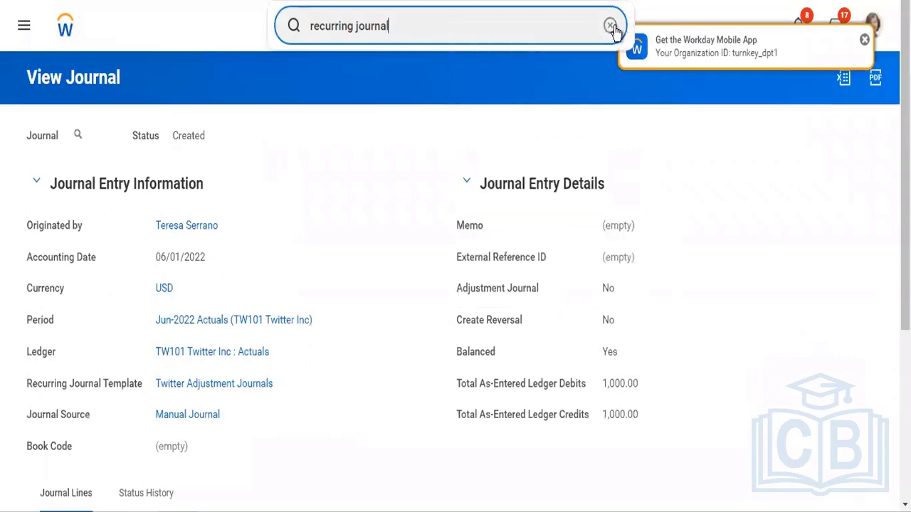
click(612, 28)
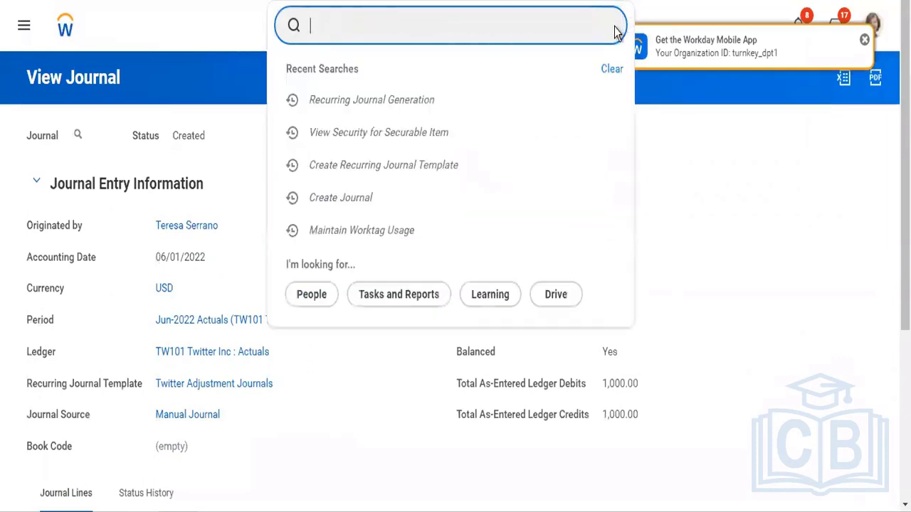
right_click(436, 40)
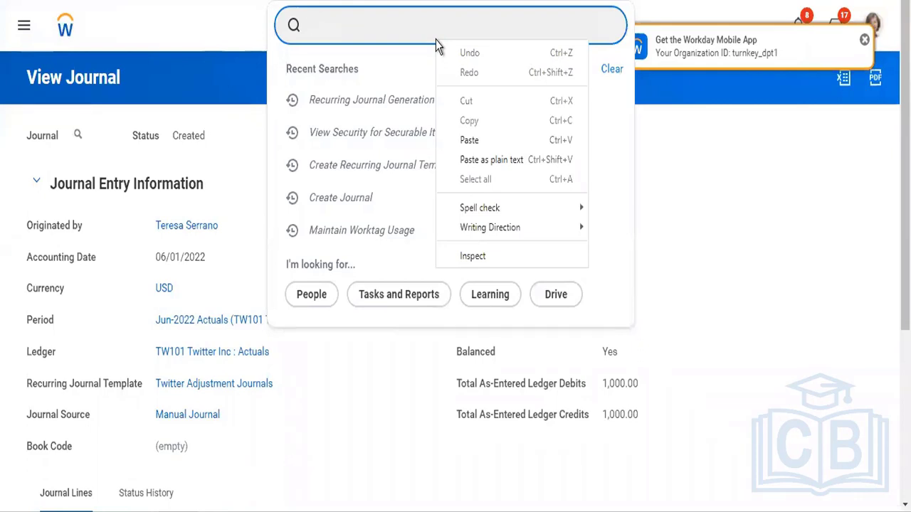
click(423, 32)
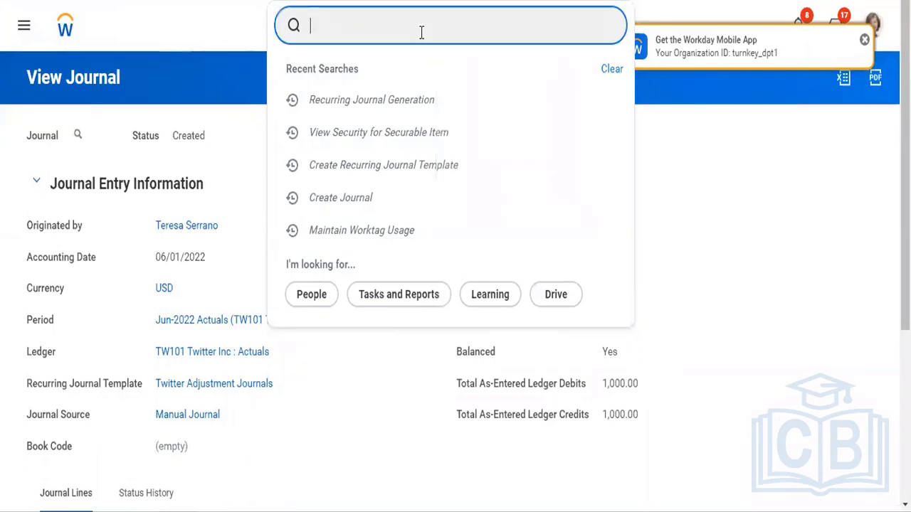
text(CR EIB)
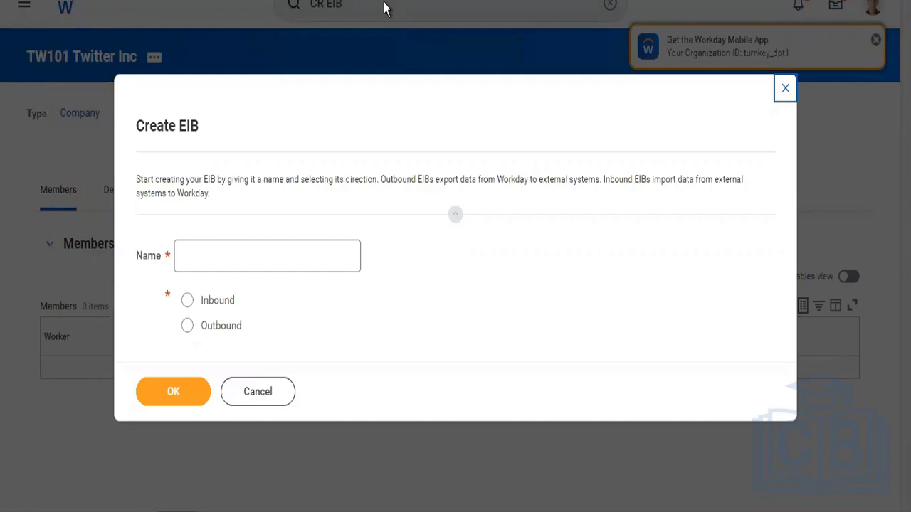
- Create an inbound EIB named Twitter Inbound Journal EIB
click(296, 264)
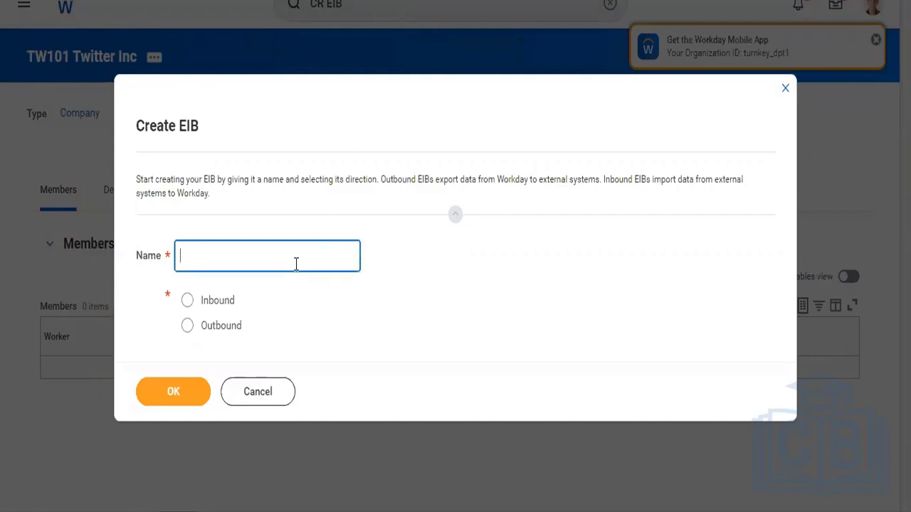
text(Twitter Inbou)
key(BackSpace)
key(BackSpace)
text(ou)
key(BackSpace)
key(BackSpace)
text(iund)
key(BackSpace)
key(BackSpace)
key(BackSpace)
key(BackSpace)
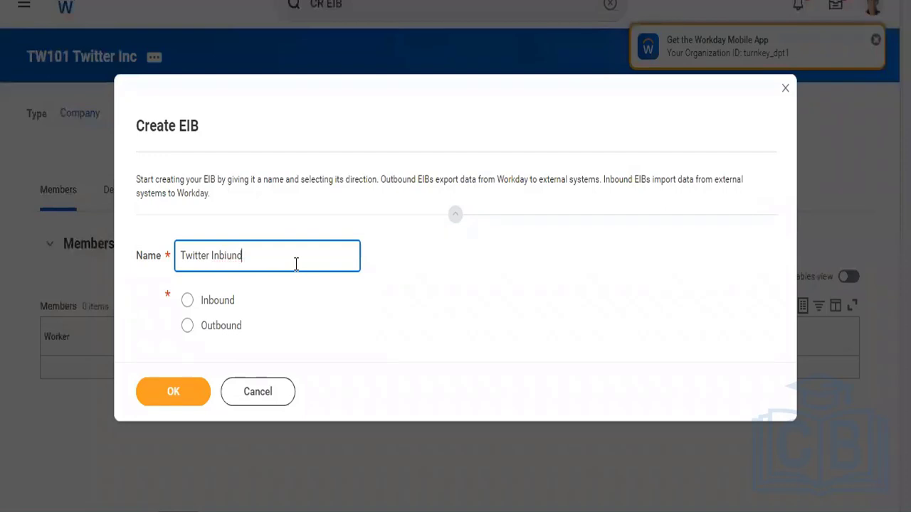
text(ound Journal EIB)
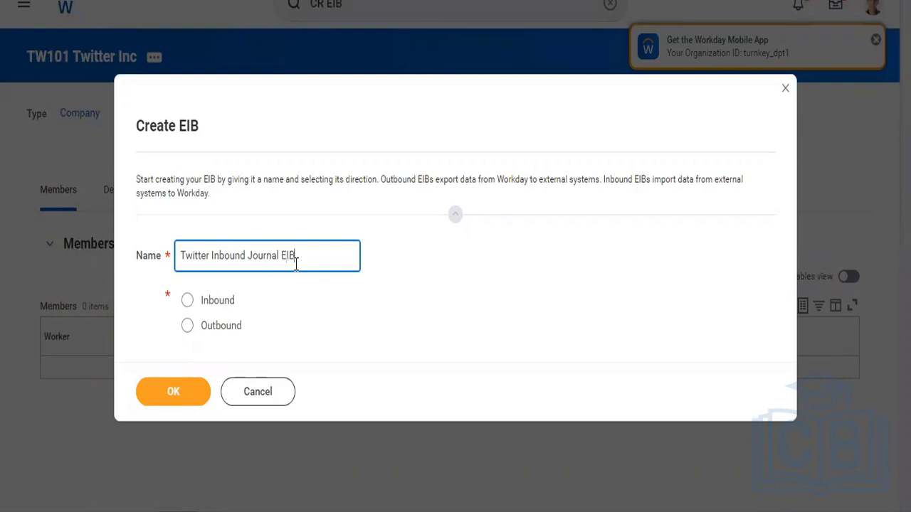
click(207, 305)
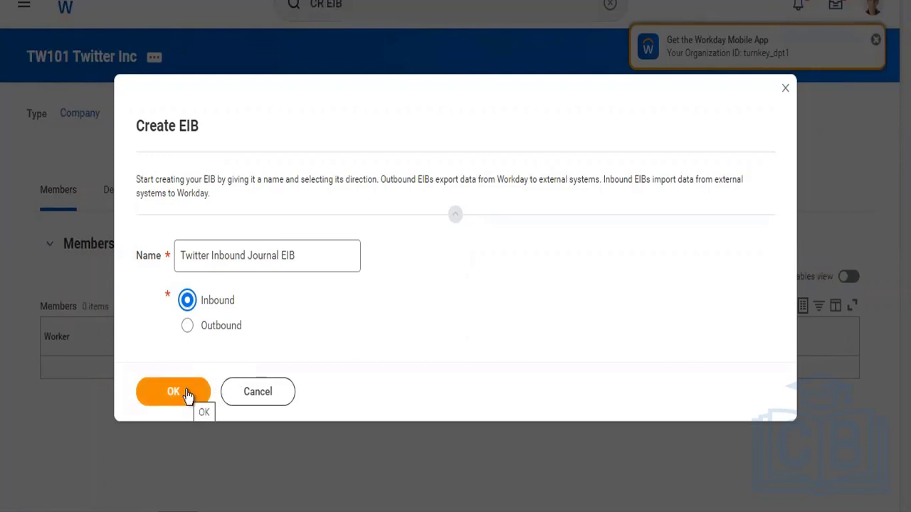
click(186, 392)
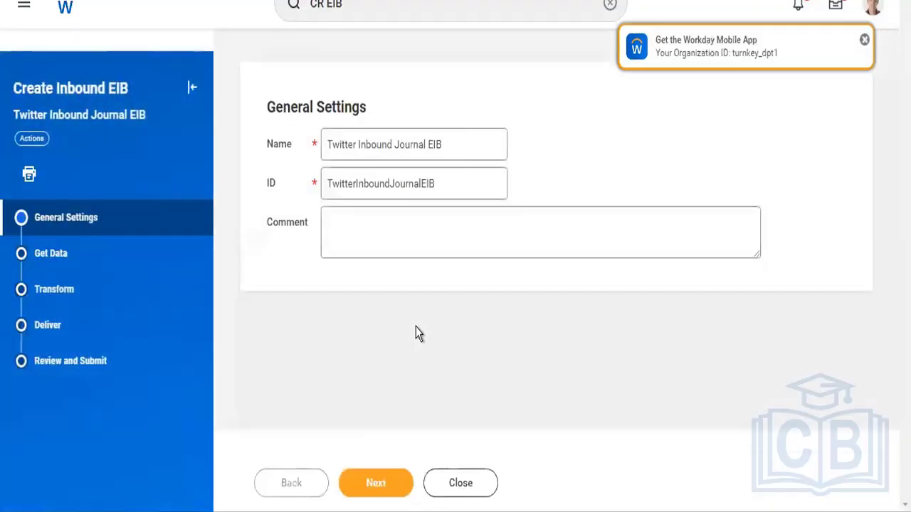
- Set the EIB's data source to Attach File at Launch, using a Web Service Spreadsheet Template for Submit Accounting Journal (Web Service)
click(92, 260)
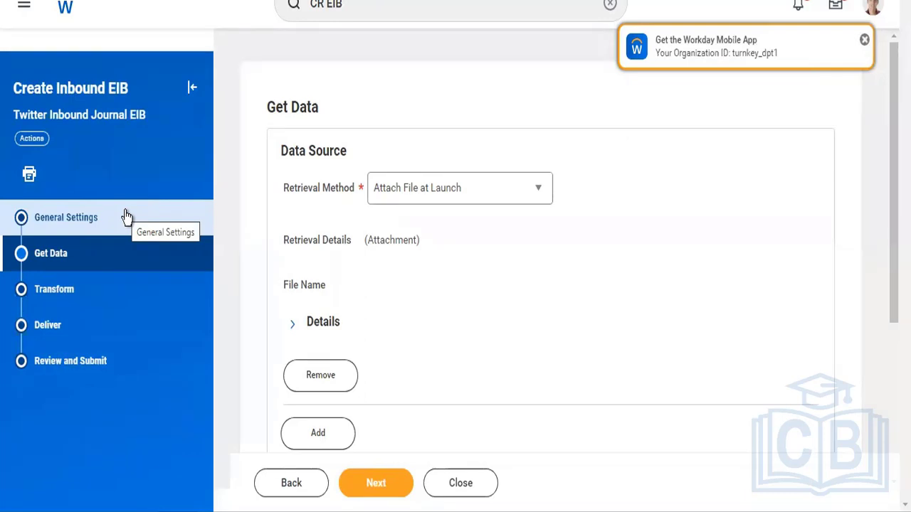
scroll(142, 249, down, 4)
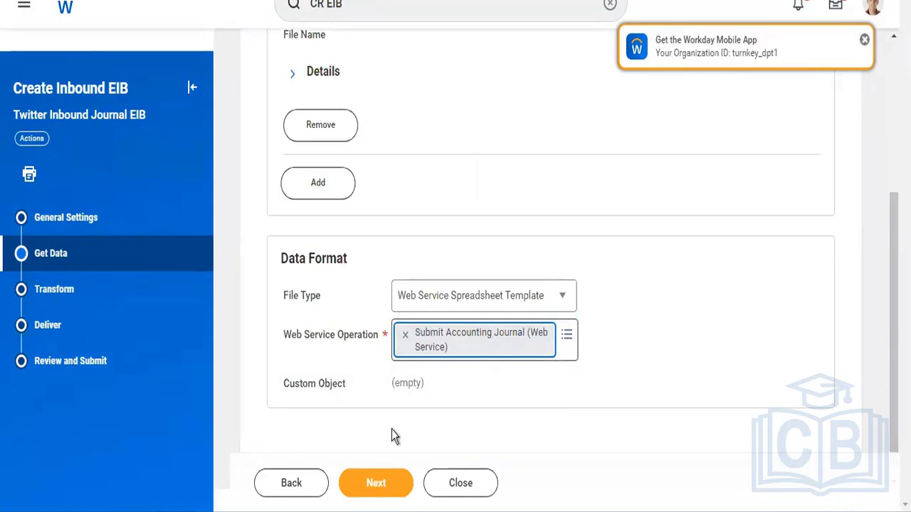
click(376, 487)
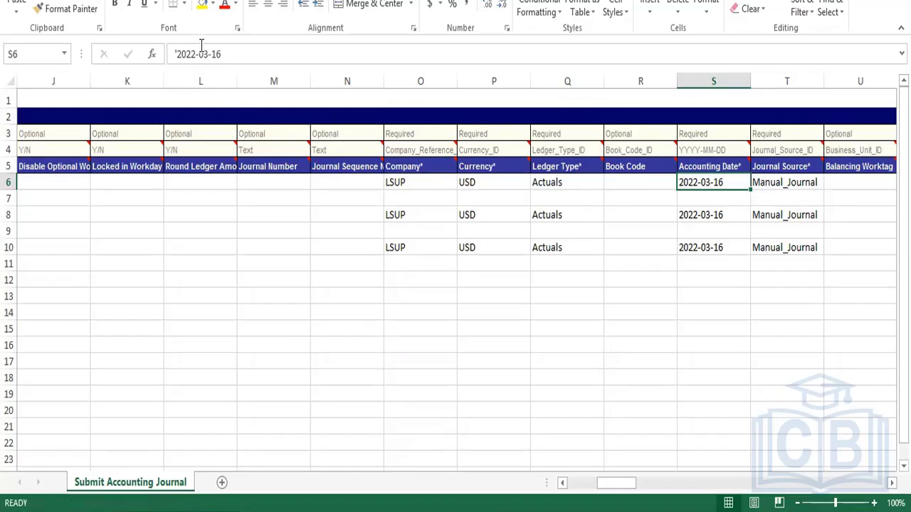
- In the Submit Accounting Journal workbook in Excel, set the accounting date in S6 to 2022-05-16 and copy it to S8
click(208, 54)
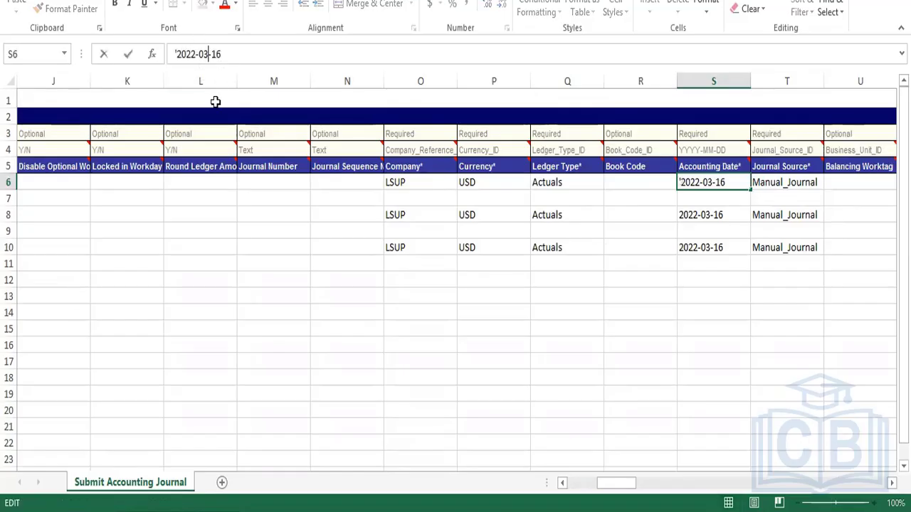
key(BackSpace)
text(5)
key(Return)
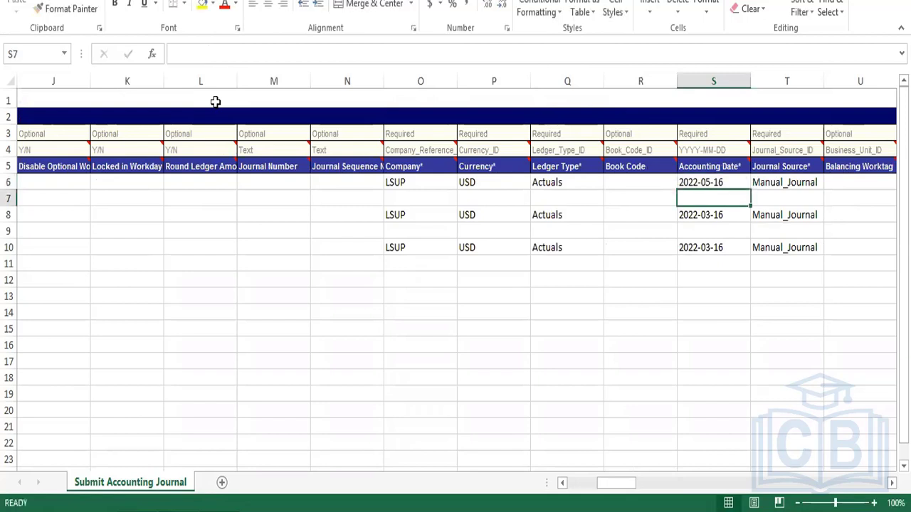
key(Up)
key(ctrl+c)
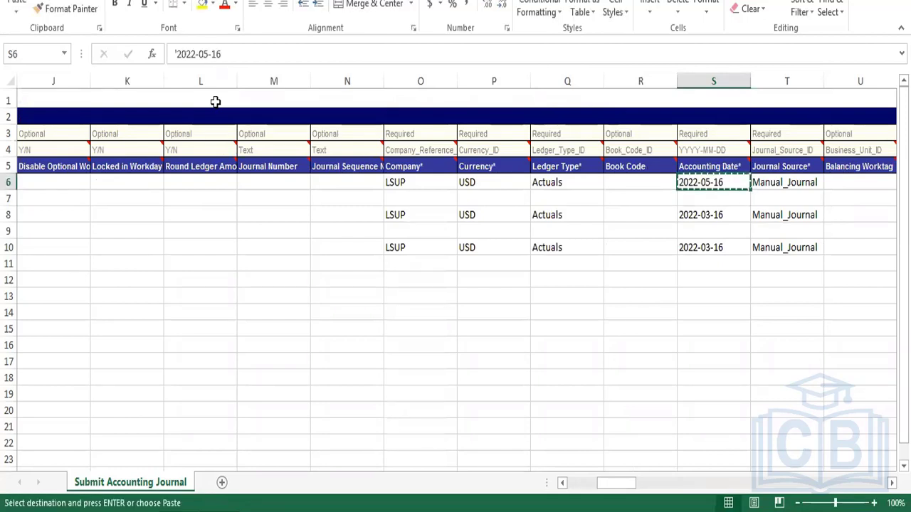
key(Down)
key(Down)
key(ctrl+v)
- Paste the copied 2022-05-16 accounting date into S10 for the third journal
key(ctrl+Home)
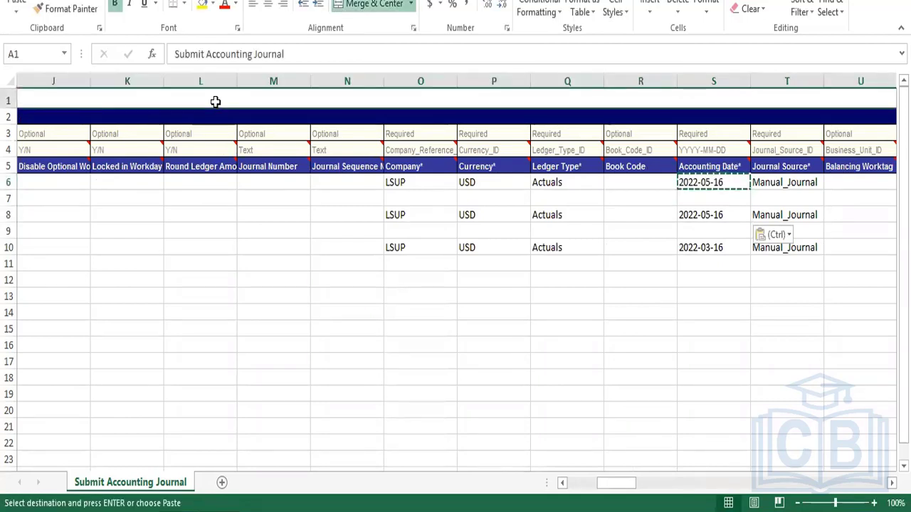
key(Down)
key(Down)
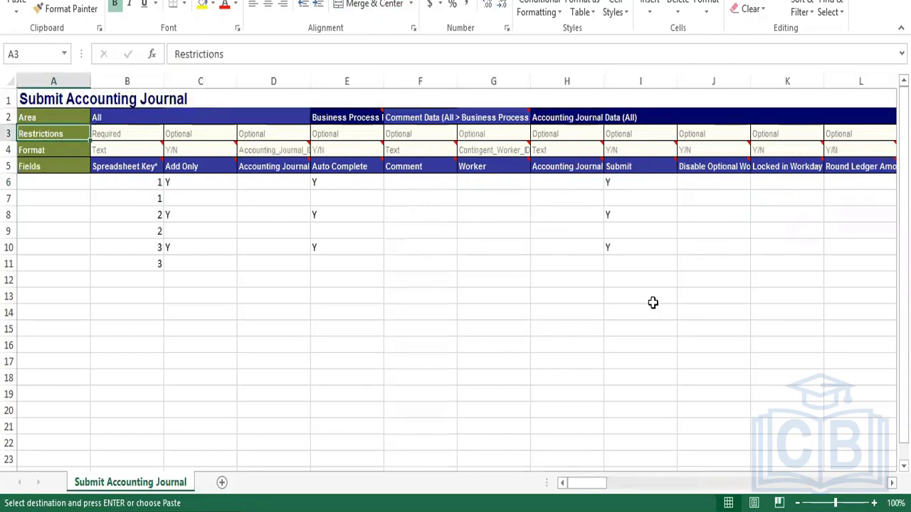
click(640, 247)
key(Right)
key(Right)
key(Right)
key(Right)
key(Right)
key(Right)
key(Right)
key(Right)
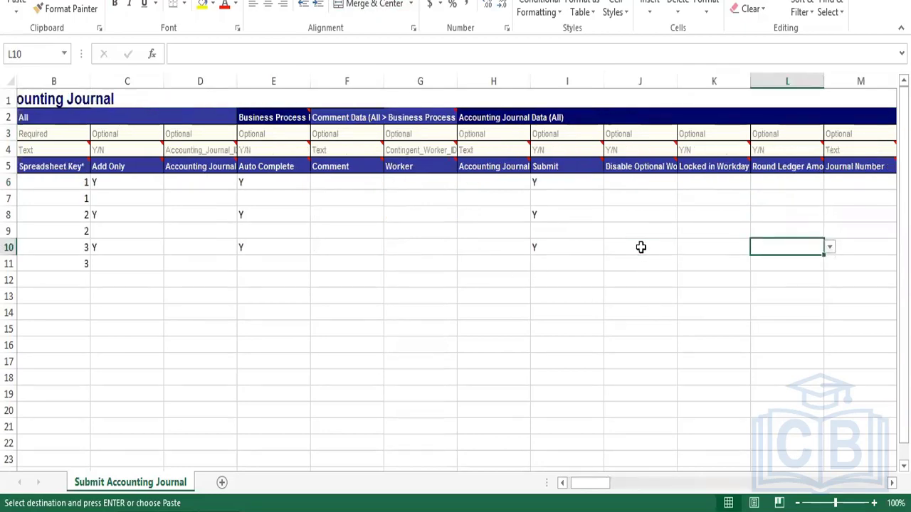
key(Right)
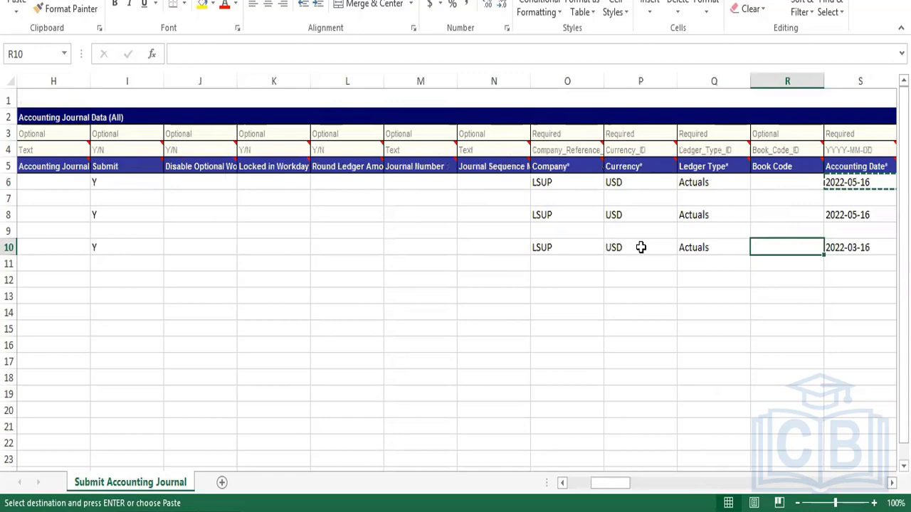
key(Right)
key(ctrl+v)
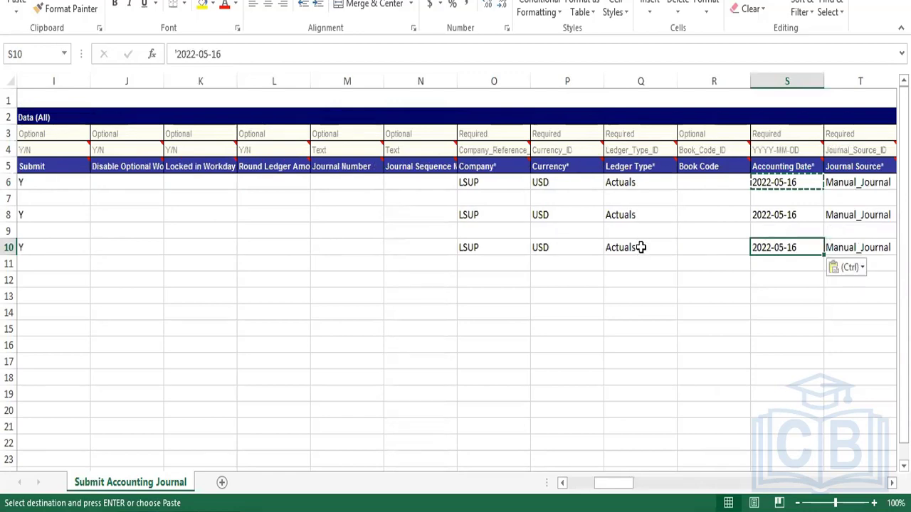
key(Escape)
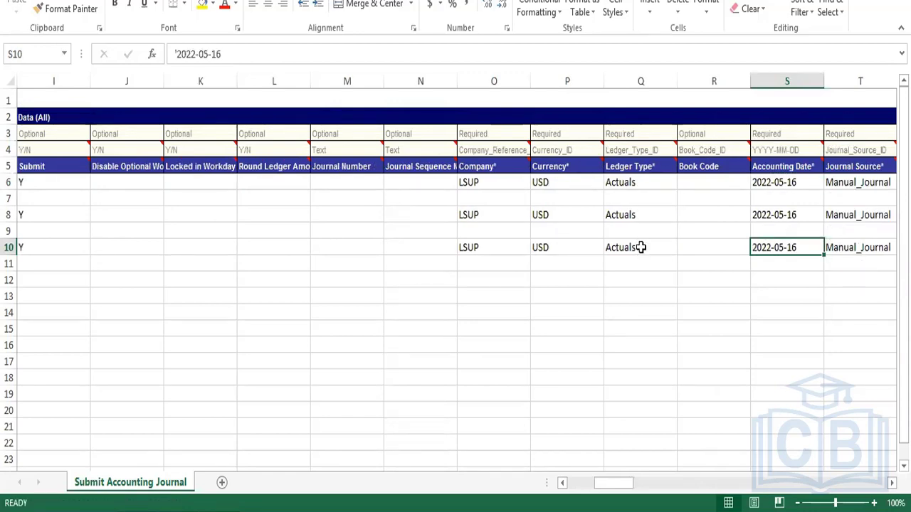
- Examine the third journal's header fields in row 10, from the accounting date through the currency rate type
key(Right)
key(Right)
key(Right)
key(Right)
key(Right)
key(Right)
key(Right)
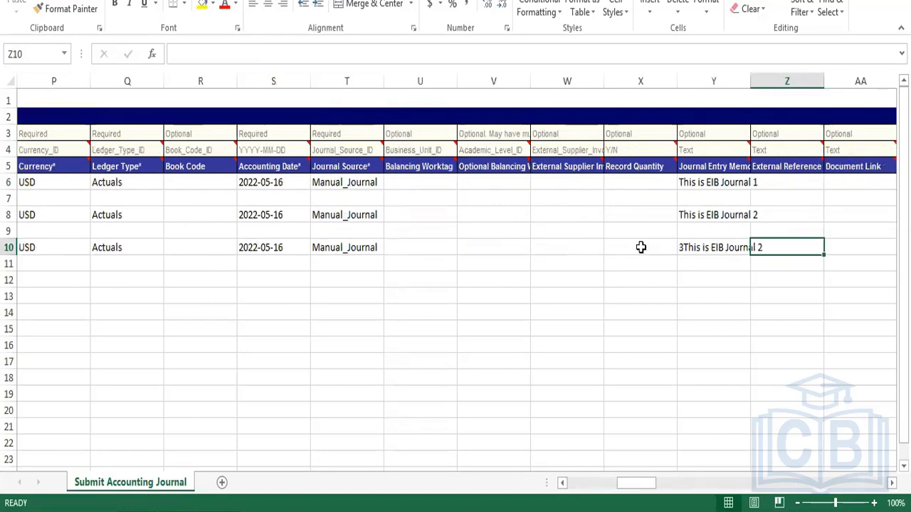
key(Right)
key(Right)
key(Right)
key(Right)
key(Right)
key(Right)
key(Right)
key(Right)
key(Right)
key(Right)
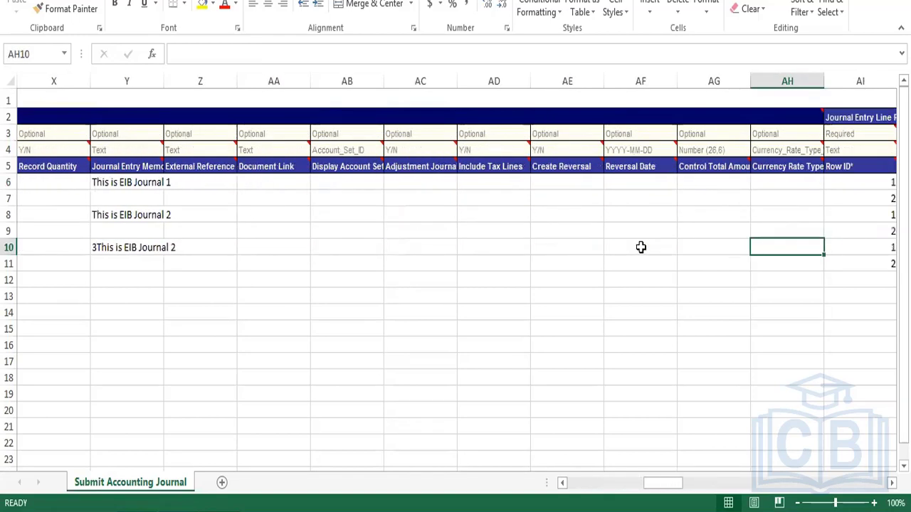
- Examine the third journal's line accounts, amounts and remaining optional columns in row 10, and return to the start of the row
key(Right)
key(Right)
key(Right)
key(Right)
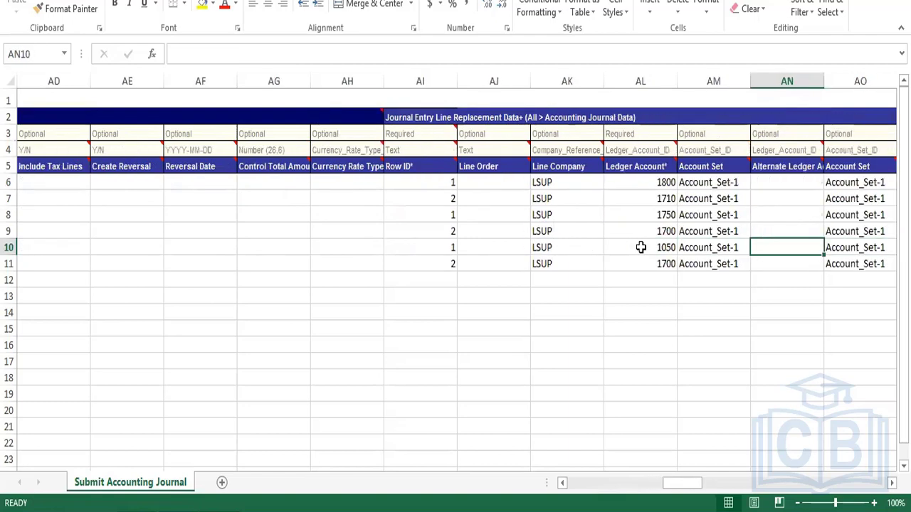
key(Right)
key(Right)
key(Right)
key(Right)
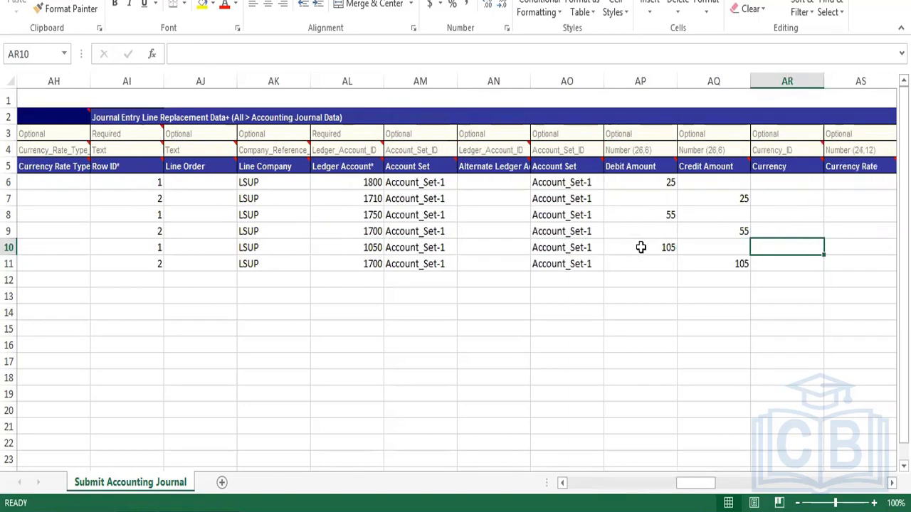
key(Right)
key(Right)
key(Right)
key(Right)
key(Right)
key(Right)
key(Right)
key(Right)
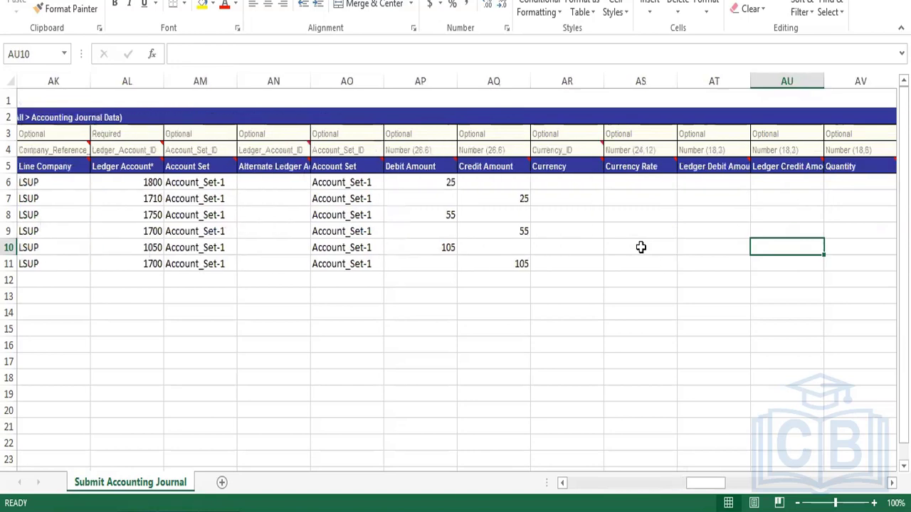
key(Right)
key(Right)
key(Right)
key(Right)
key(Right)
key(Right)
key(Right)
key(Right)
key(Right)
key(Right)
key(Right)
key(Right)
key(Right)
key(Right)
key(Right)
key(Right)
key(Right)
key(Right)
key(Right)
key(Right)
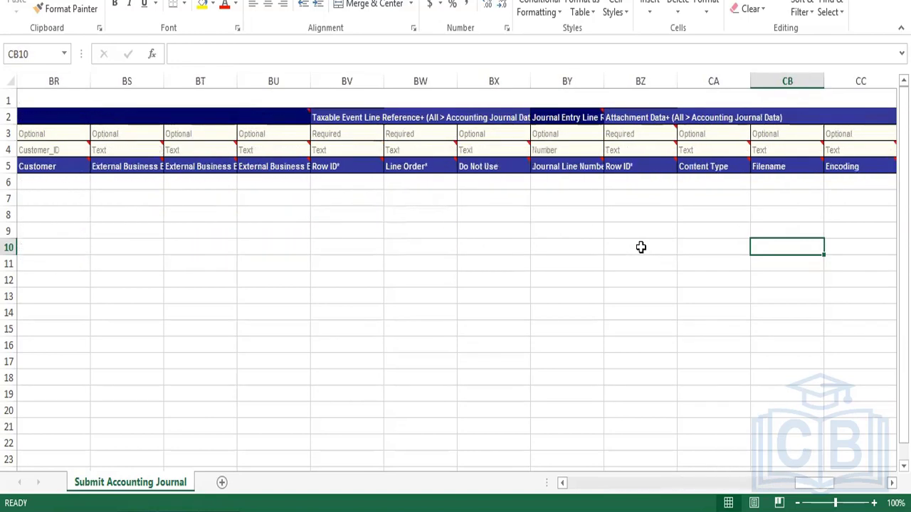
key(ctrl+Left)
key(ctrl+Left)
key(ctrl+Left)
key(ctrl+Left)
key(ctrl+Left)
key(ctrl+Left)
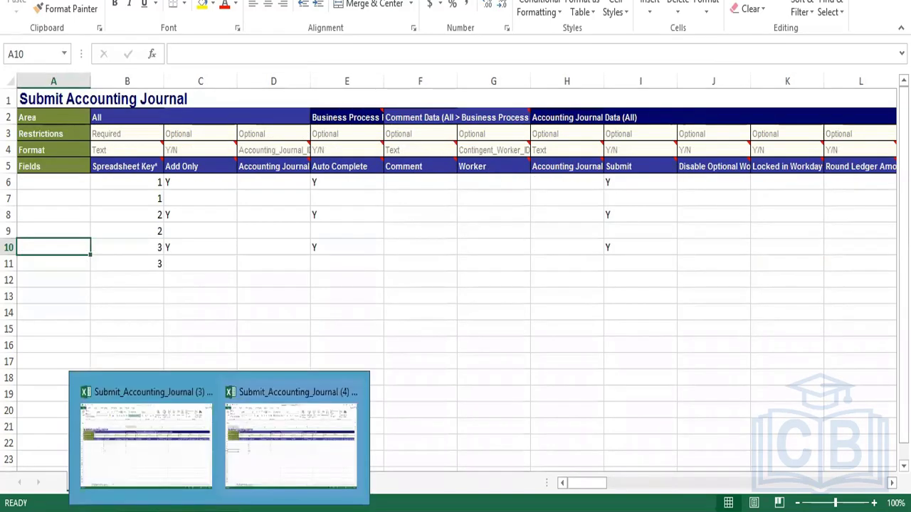
- Switch to Workday and enter twitter inc as the search text in place of CR EIB
key(alt+Tab)
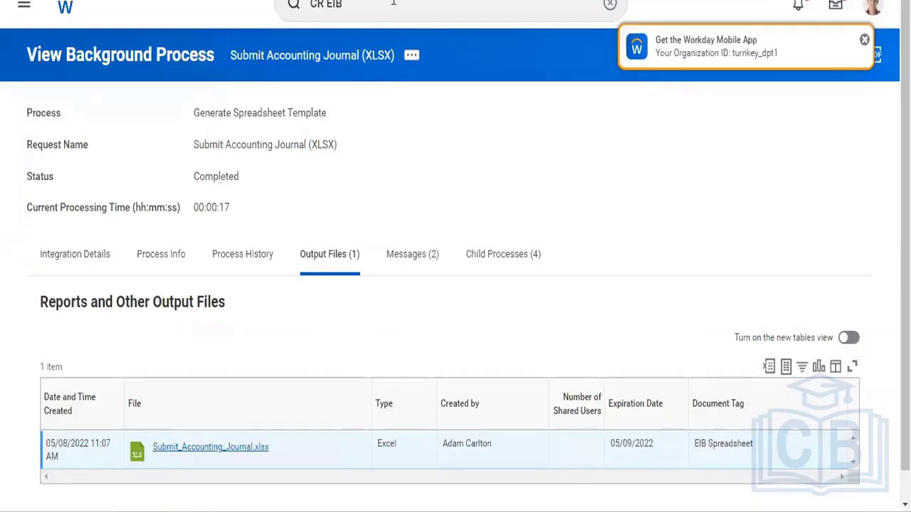
click(394, 4)
key(ctrl+a)
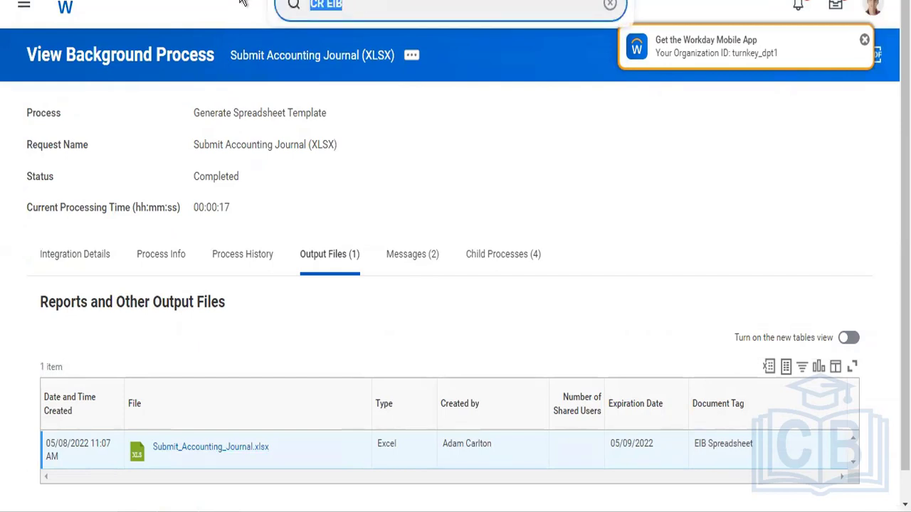
text(twitter inc)
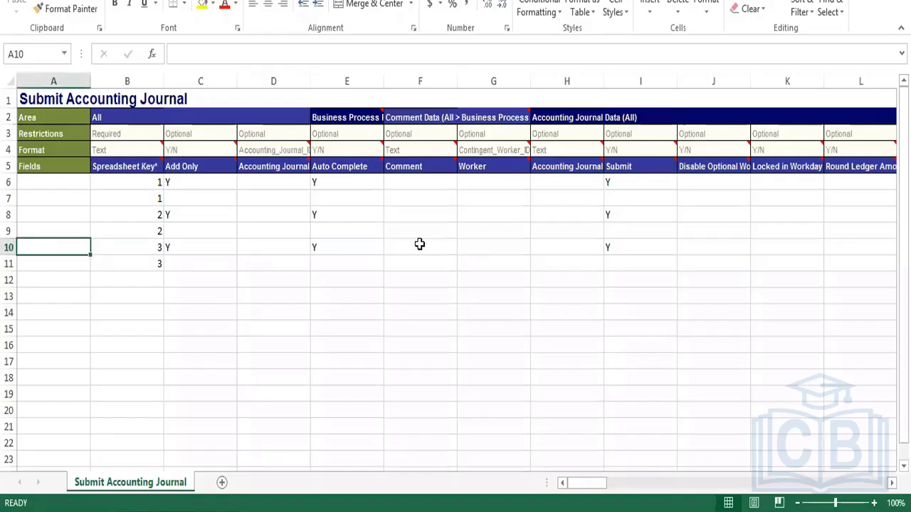
- Return to the Submit Accounting Journal workbook in Excel and open Find and Replace
click(411, 235)
key(ctrl+h)
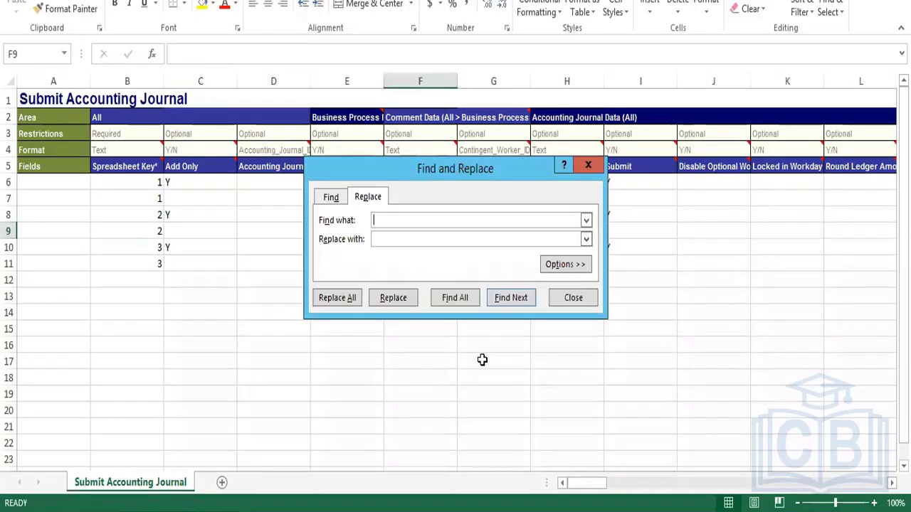
click(484, 360)
text(LSUP)
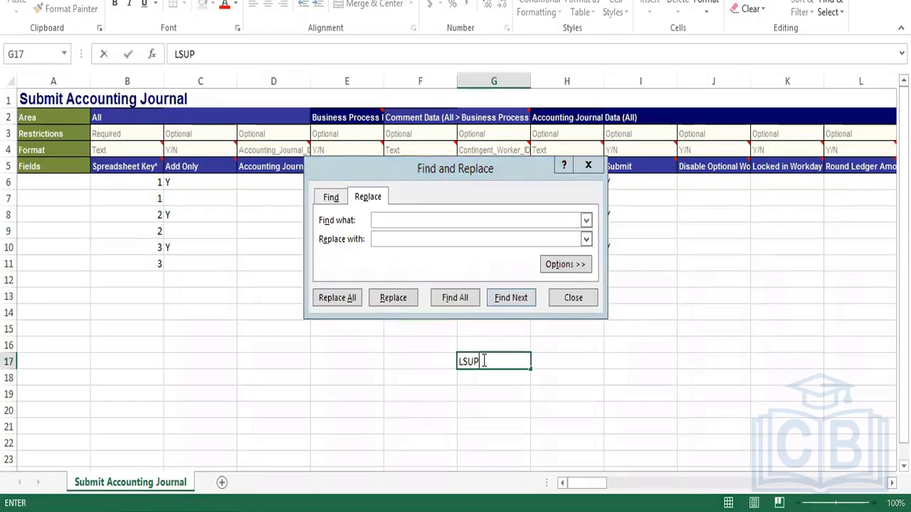
key(Escape)
- Replace every occurrence of the company code LSUP in the worksheet with TW101
click(397, 221)
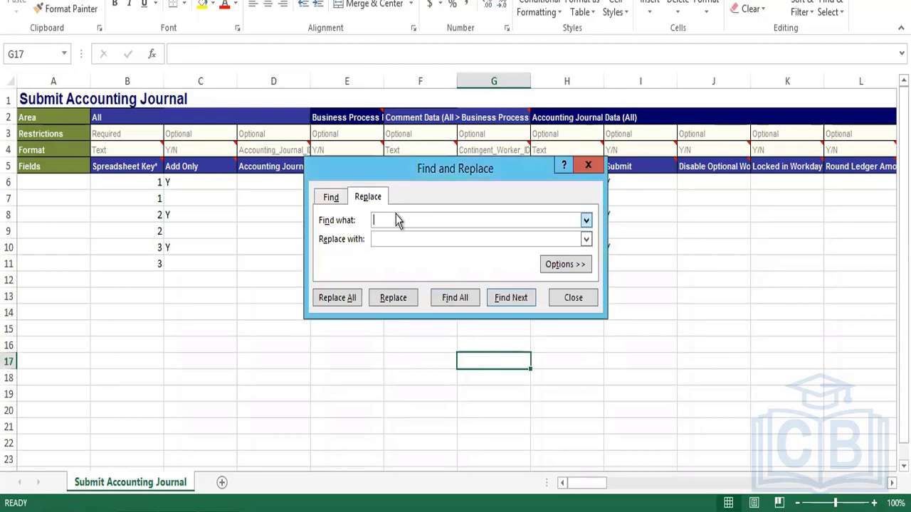
text(LSUp)
key(Tab)
text(TW101)
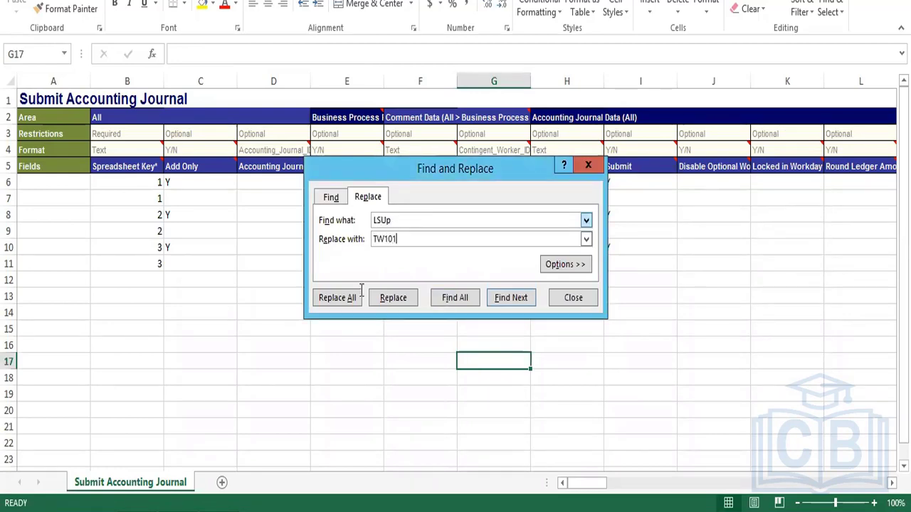
click(341, 299)
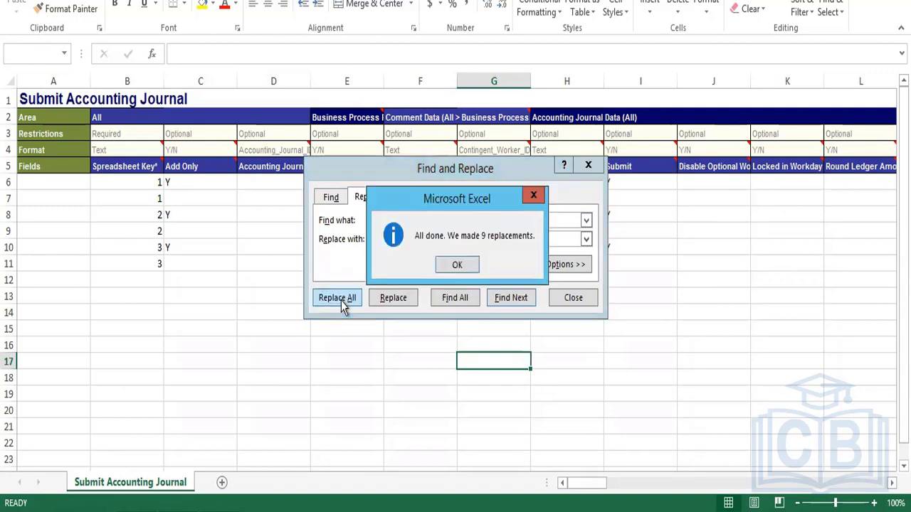
click(459, 264)
key(Escape)
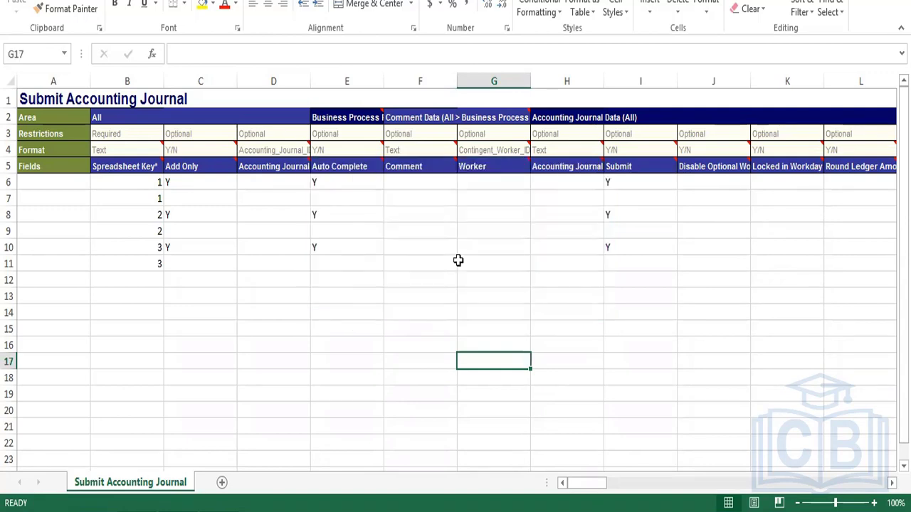
- Examine how the Spreadsheet Key values in column B pair the rows of each of the three journals
click(288, 208)
drag(150, 181, 150, 199)
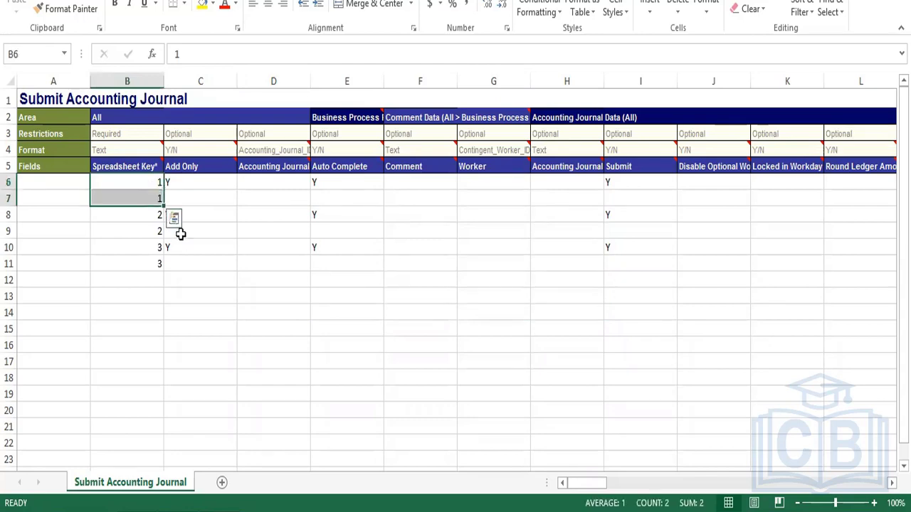
click(143, 183)
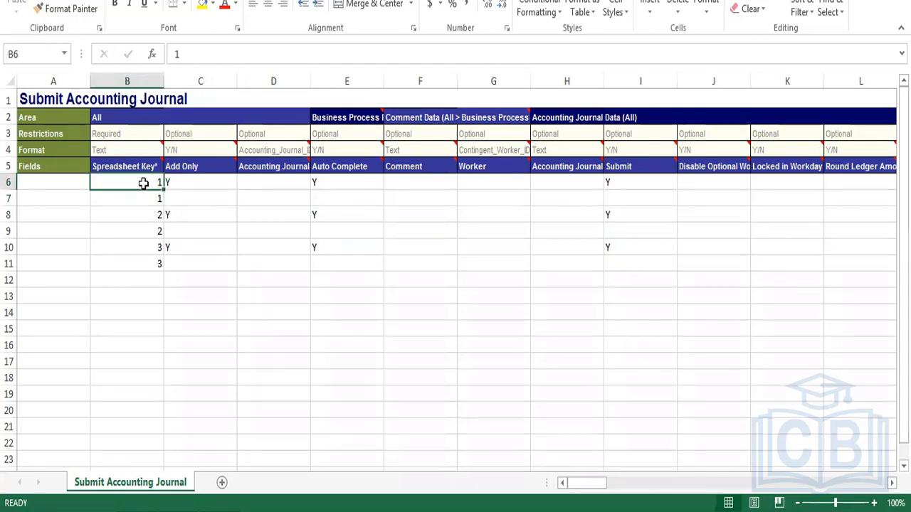
drag(143, 184, 144, 202)
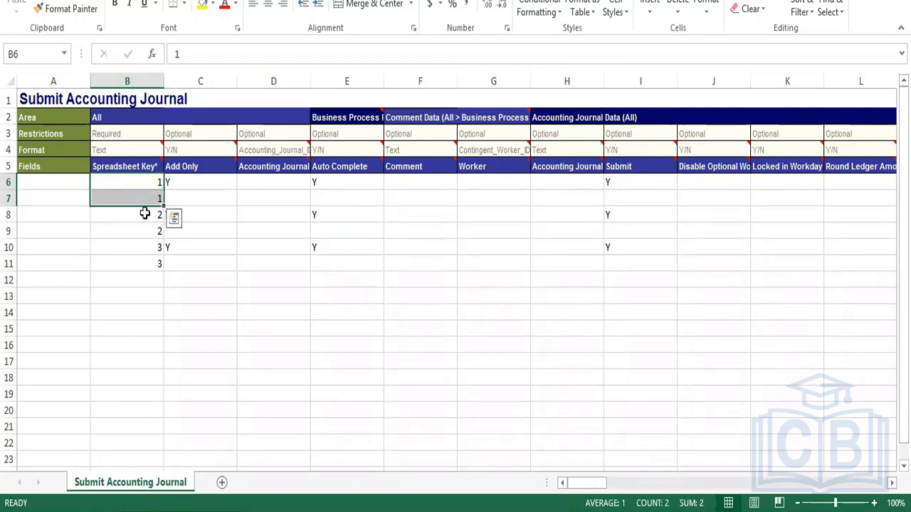
drag(144, 213, 143, 263)
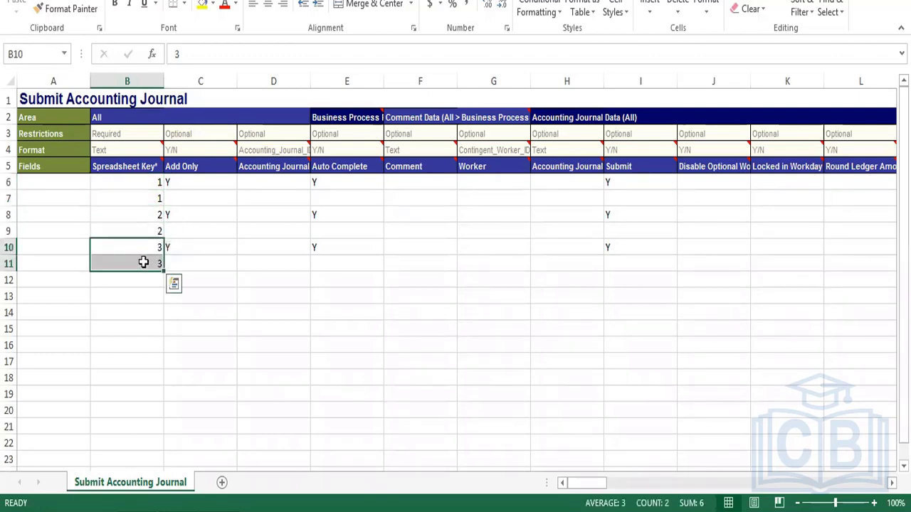
- Review the Add Only, Auto Complete and Submit flags of the first journal in row 6
click(220, 181)
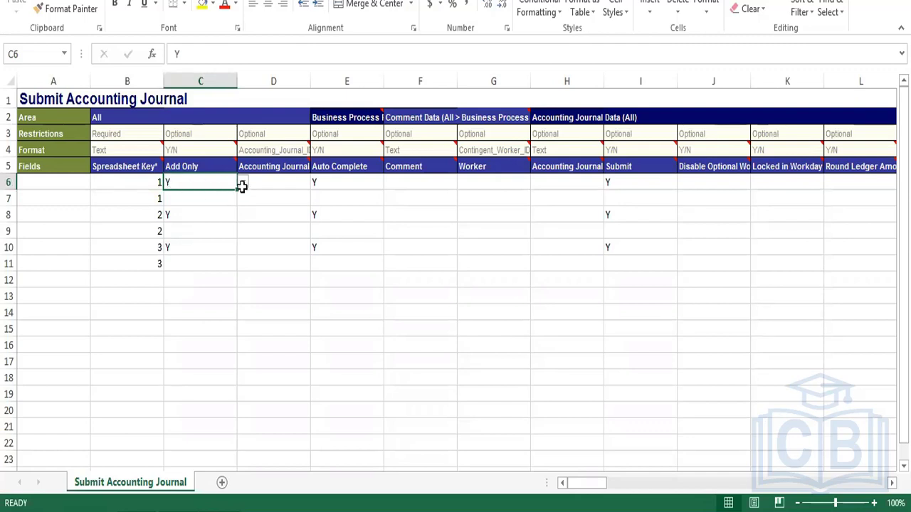
click(244, 173)
click(209, 181)
click(242, 182)
click(235, 254)
click(365, 183)
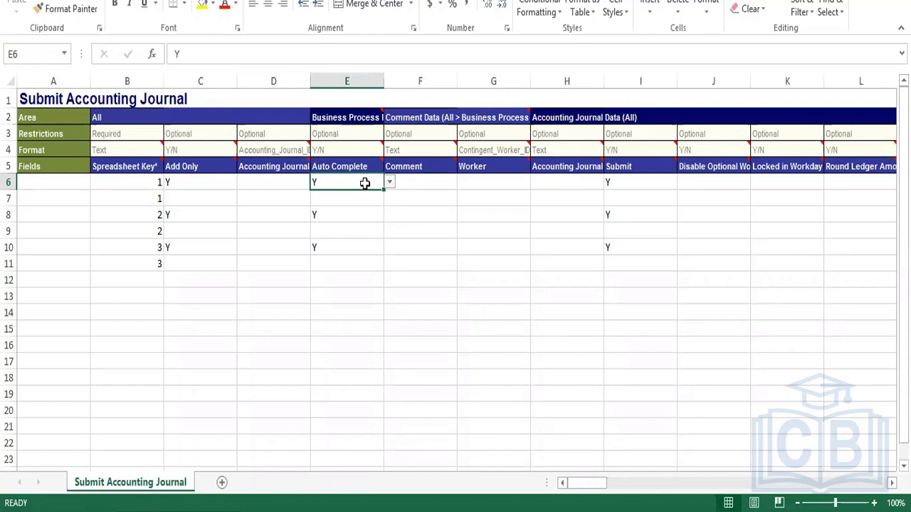
click(626, 183)
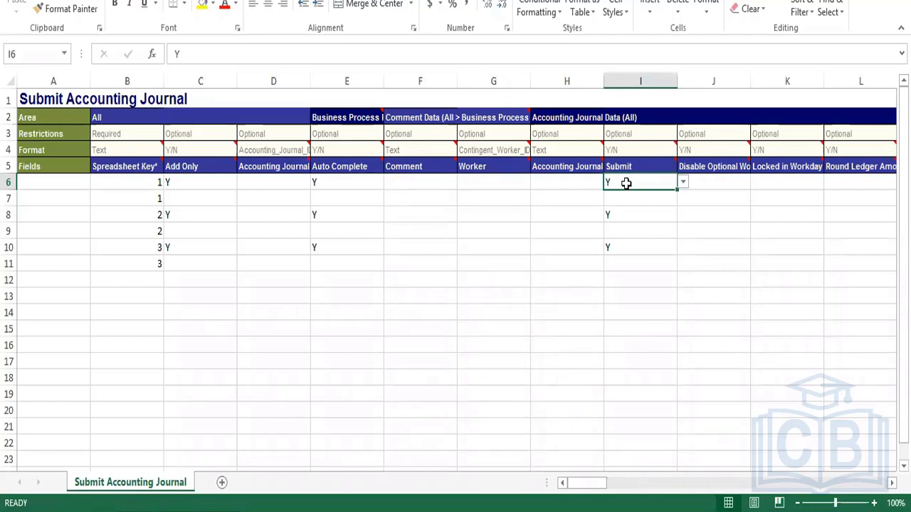
right_click(679, 246)
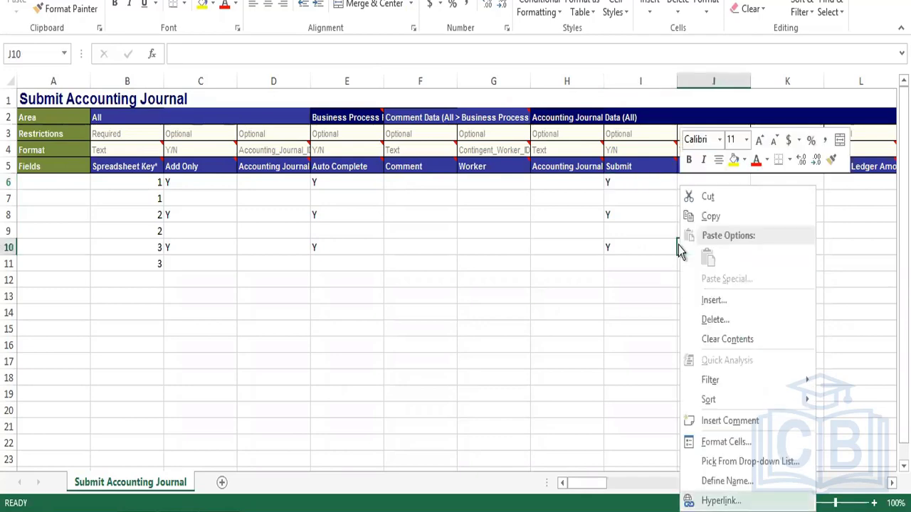
key(Escape)
key(Up)
key(Up)
key(Up)
key(Up)
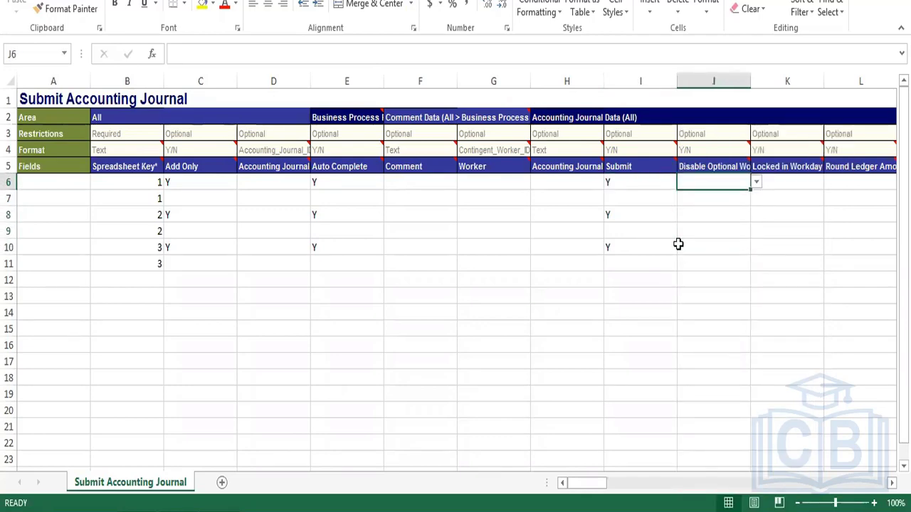
- Review the first journal's company, currency, ledger type, accounting date, journal source and memo in row 6
key(ctrl+Right)
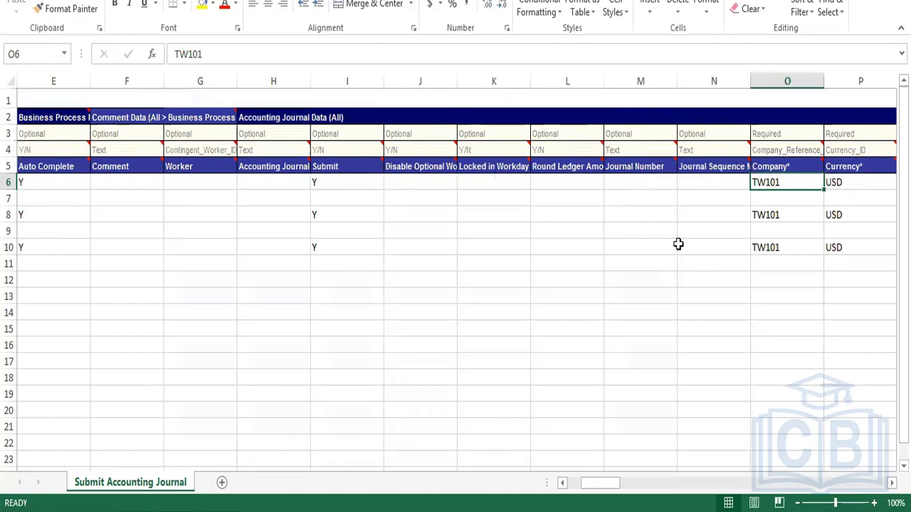
key(Right)
key(Left)
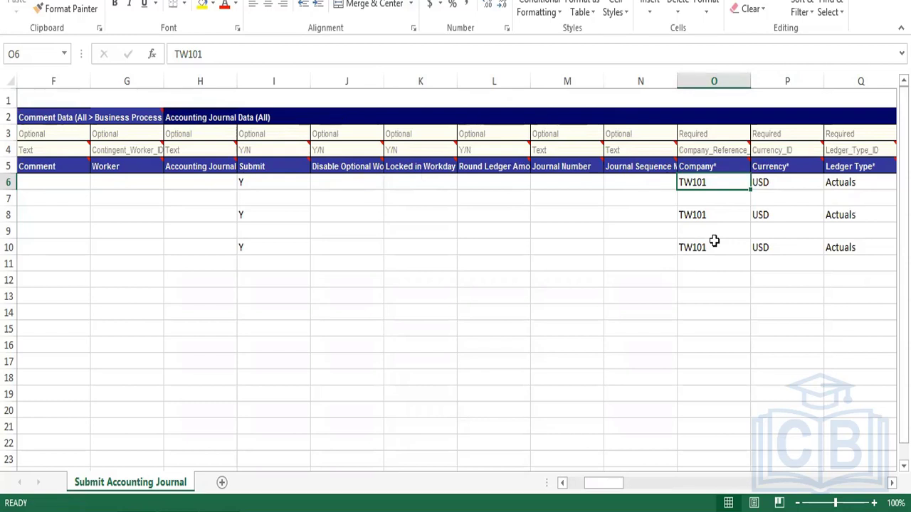
key(Right)
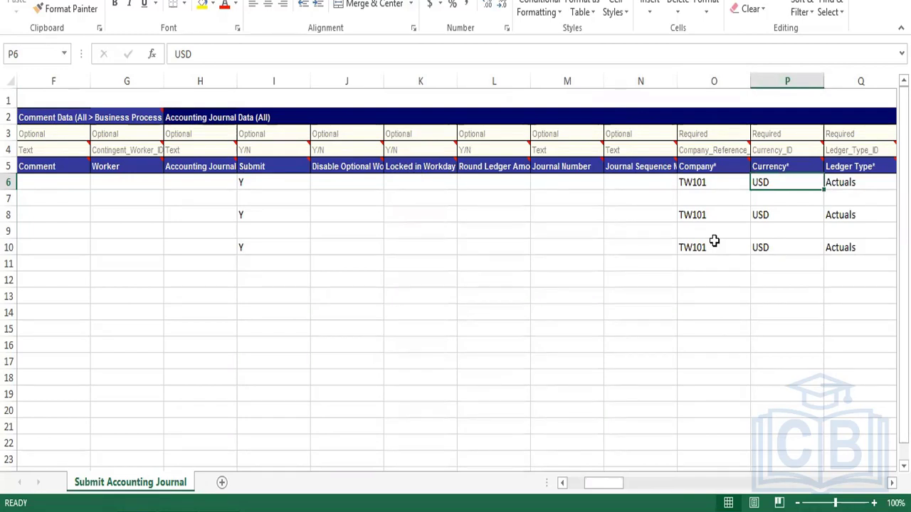
key(Right)
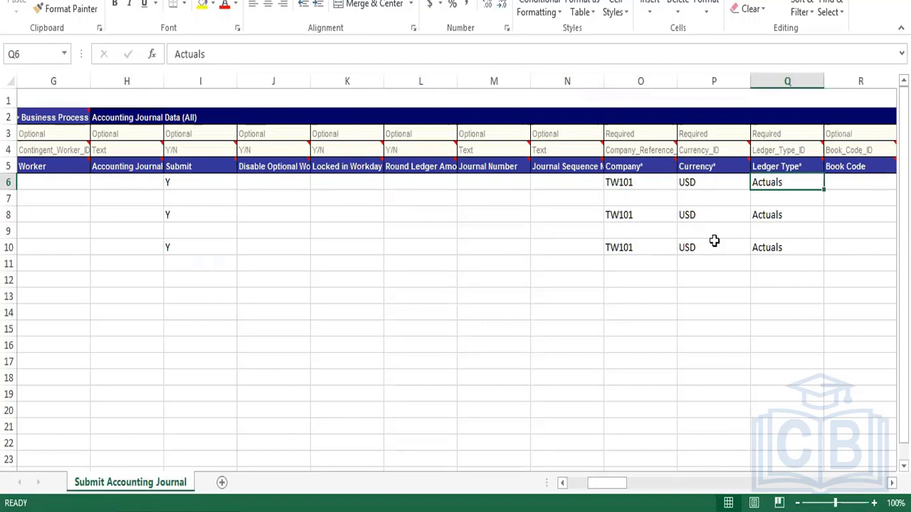
key(Right)
key(Right)
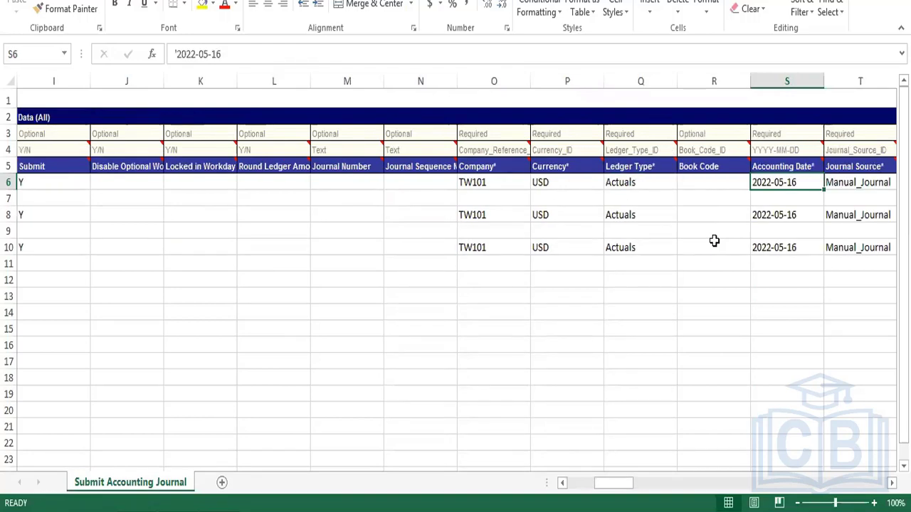
key(Right)
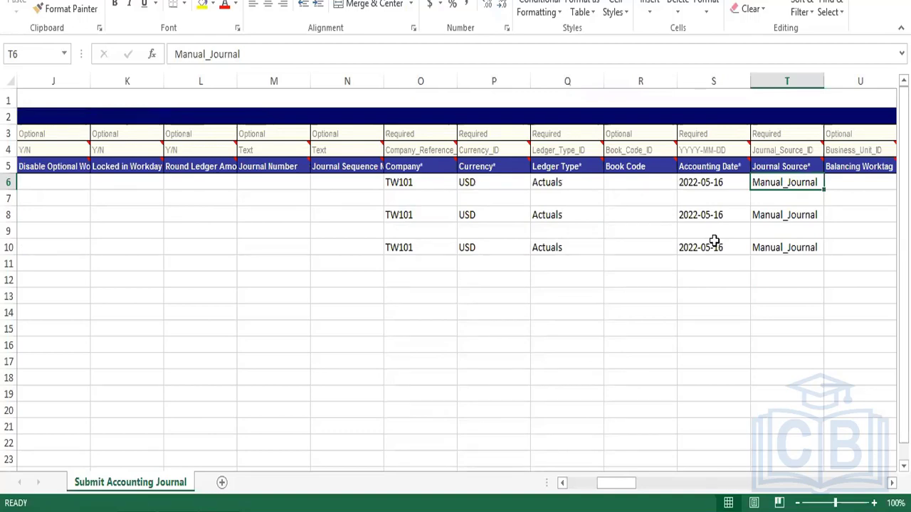
key(Right)
key(Right)
key(Right)
key(Right)
key(Right)
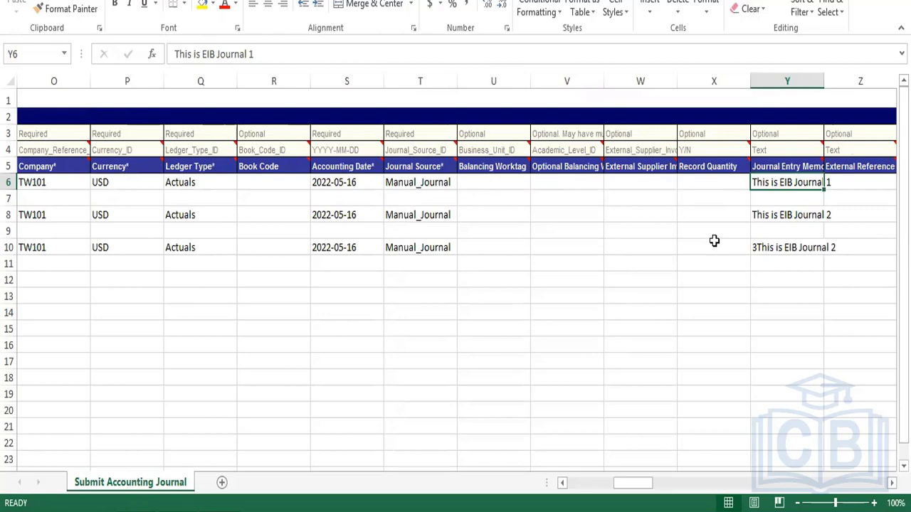
- Review the Row ID, Line Company and Ledger Account values of the first journal's lines in rows 6 and 7
key(ctrl+Right)
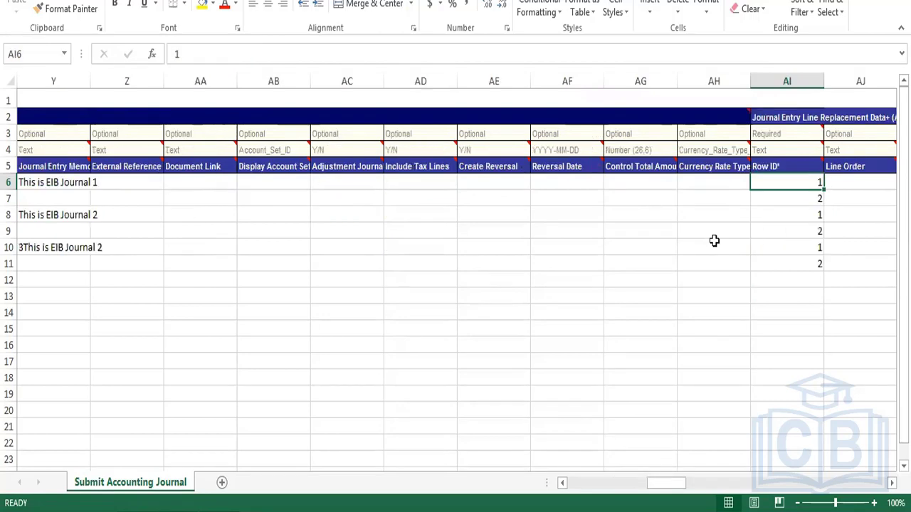
key(ctrl+Right)
key(ctrl+Left)
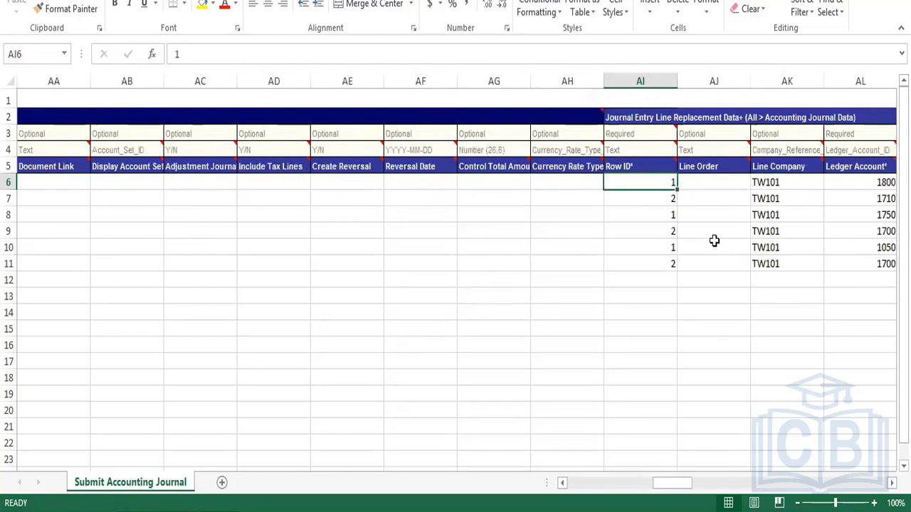
key(Down)
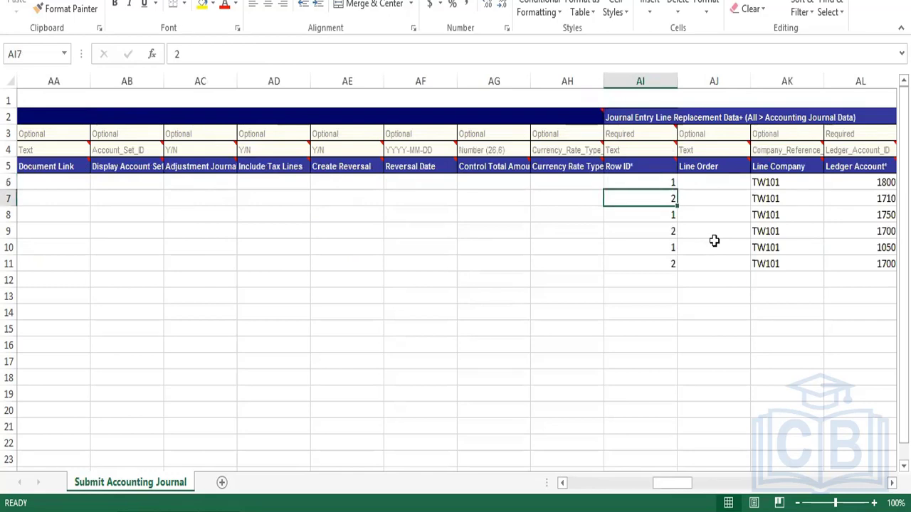
key(Right)
key(Right)
key(Right)
key(Right)
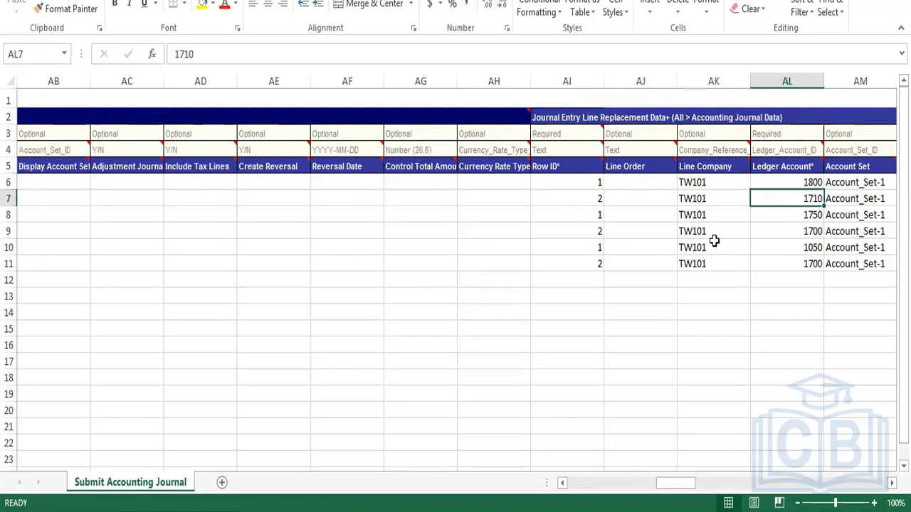
key(Up)
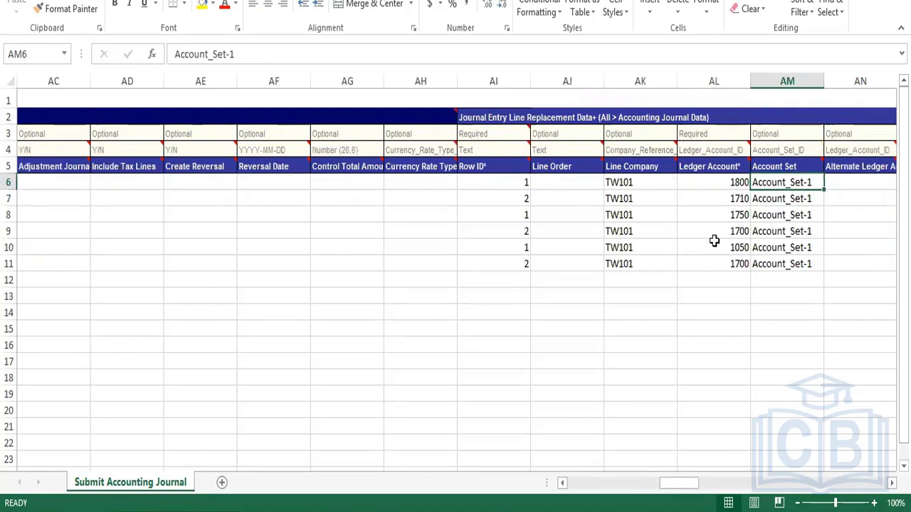
- Review the account set, debit amount and credit amount columns of the journal lines
key(Right)
key(Right)
key(Right)
key(Right)
key(Right)
key(Right)
key(Right)
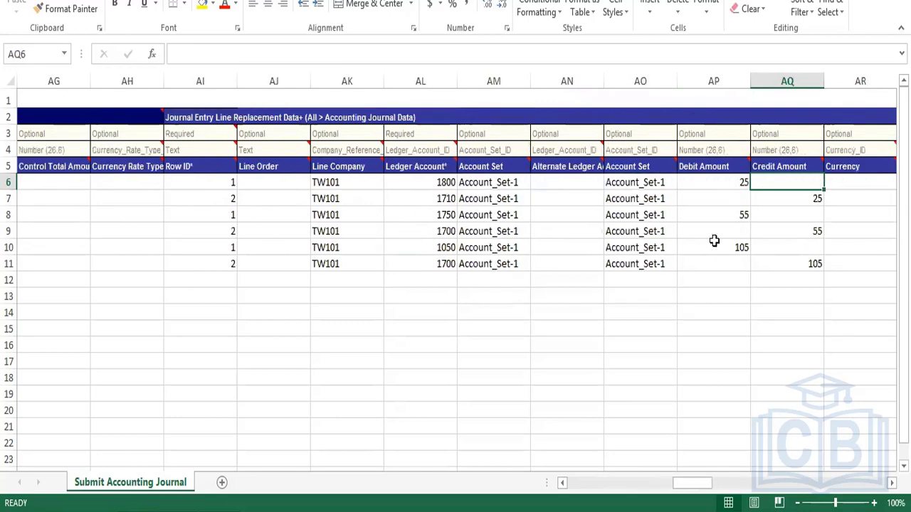
- Check row 6 for entries beyond the Credit Amount column, return to its first cell and save the workbook
key(Right)
key(Right)
key(Right)
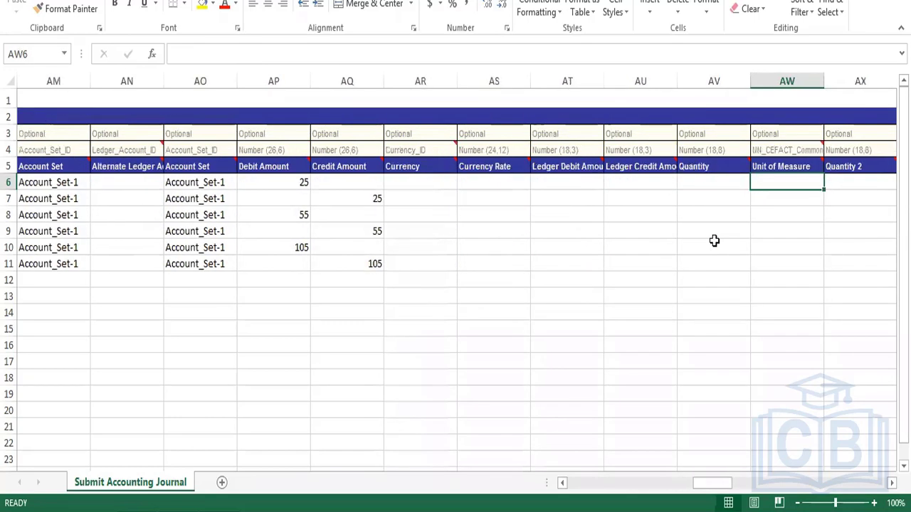
key(ctrl+Right)
key(ctrl+Left)
key(ctrl+Left)
key(ctrl+Left)
key(ctrl+Left)
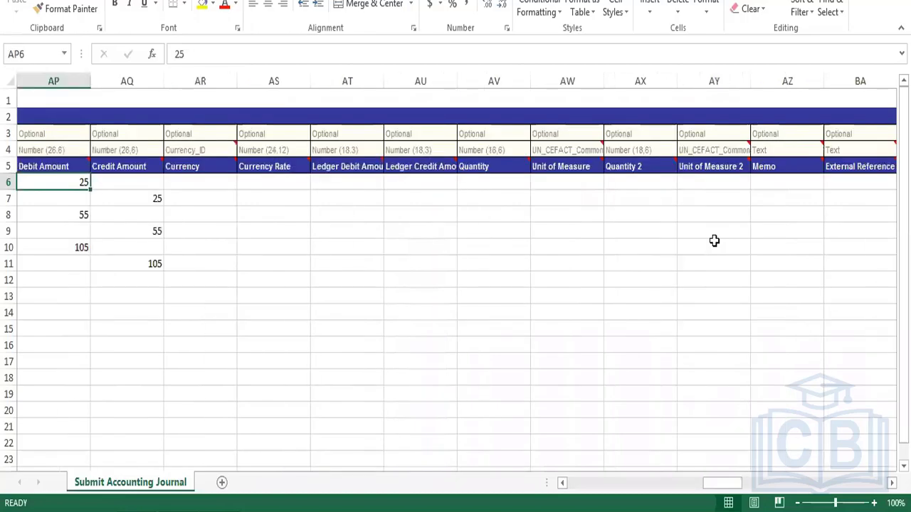
key(Home)
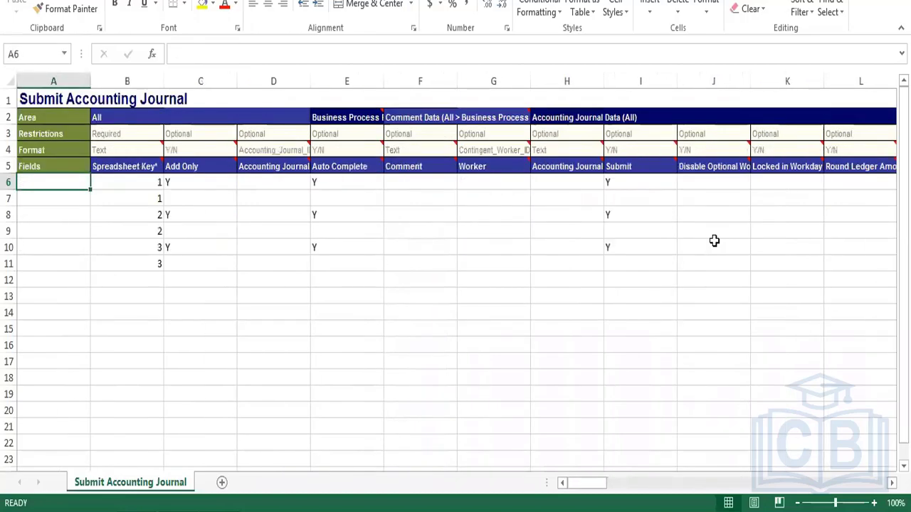
key(ctrl+s)
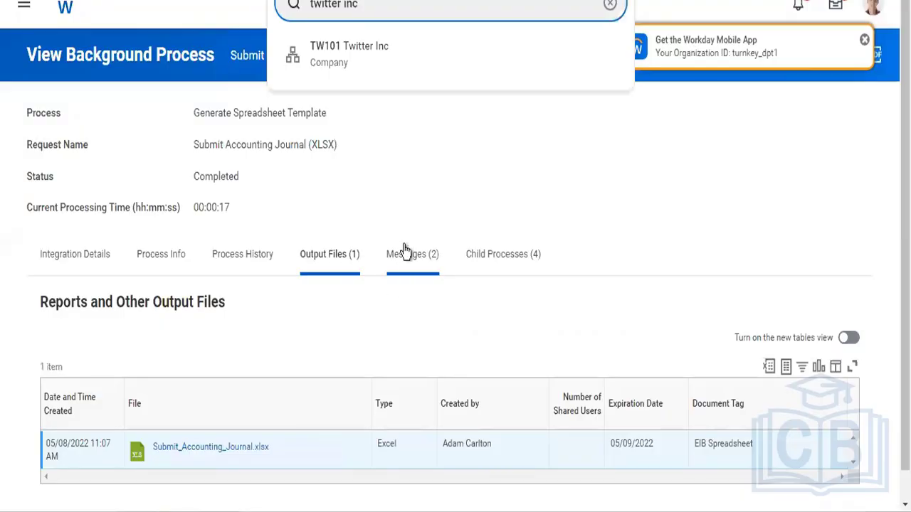
- Switch to Workday and open the Launch / Schedule Integration task through a search for "laun inte"
drag(390, 4, 278, 10)
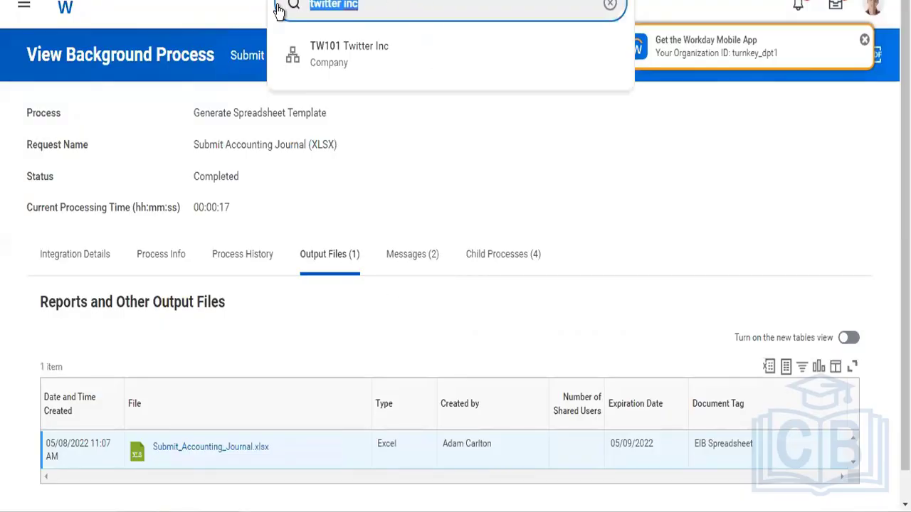
text(laun inte)
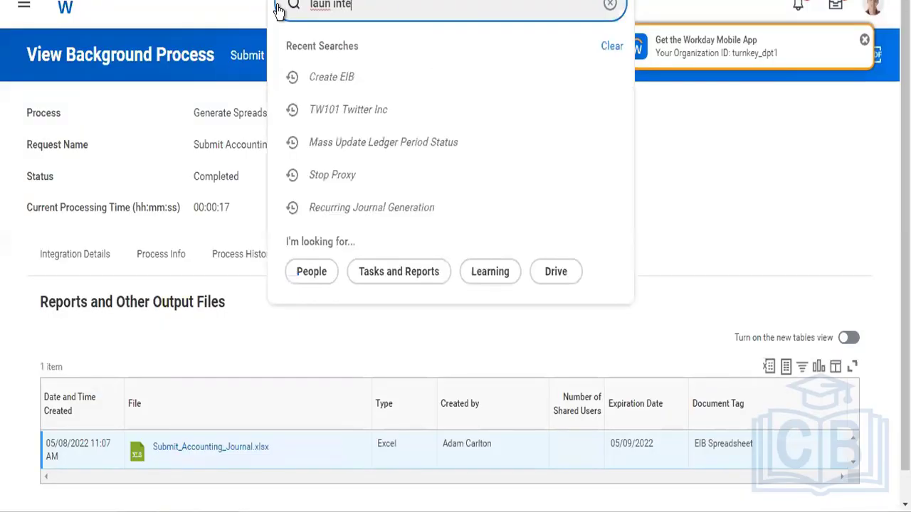
key(Down)
key(Return)
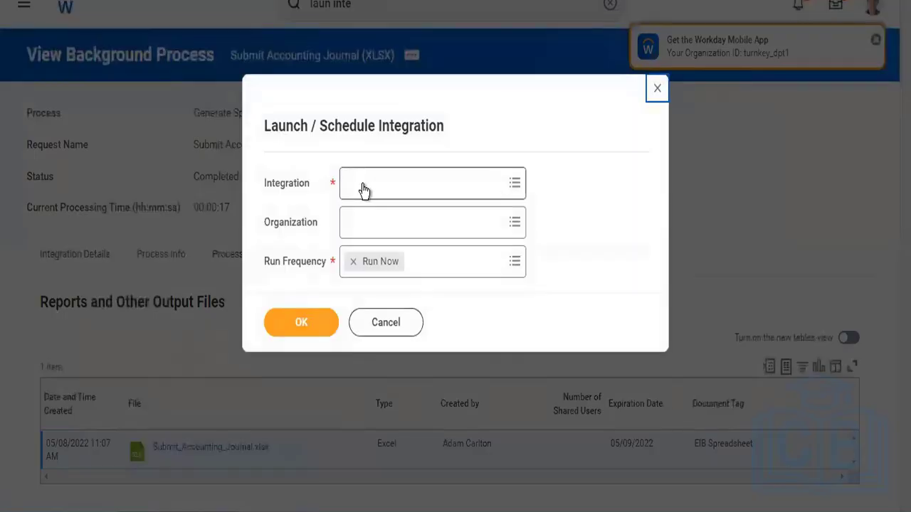
- Choose Twitter Inbound Journal EIB as the integration, leave the organization empty and continue with the Run Now frequency
click(368, 184)
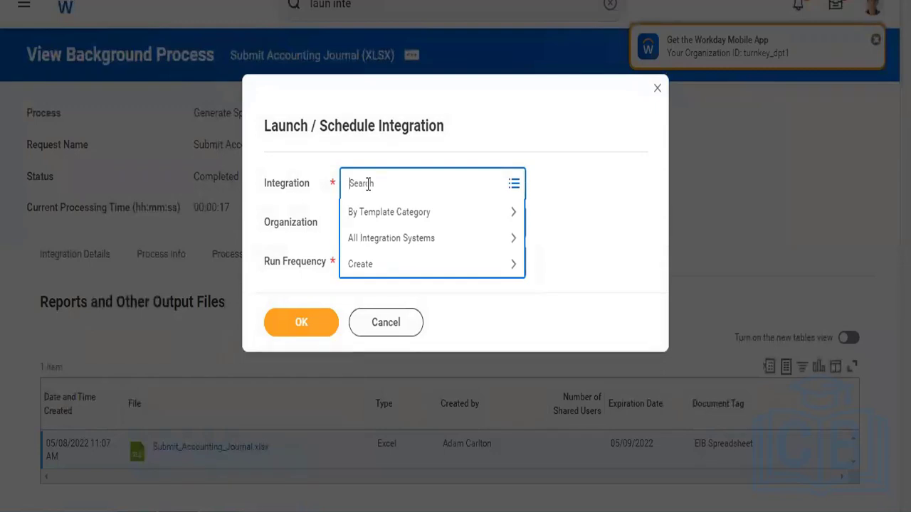
text(twitter)
key(Return)
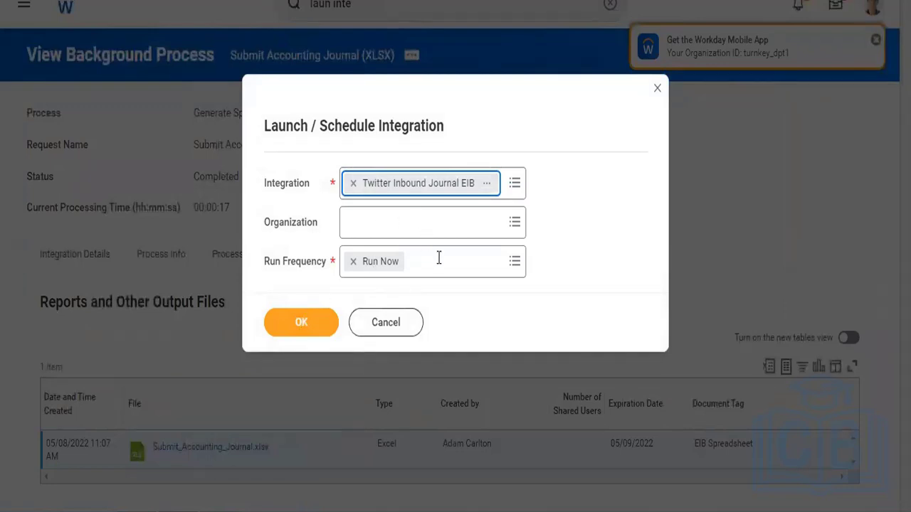
click(435, 224)
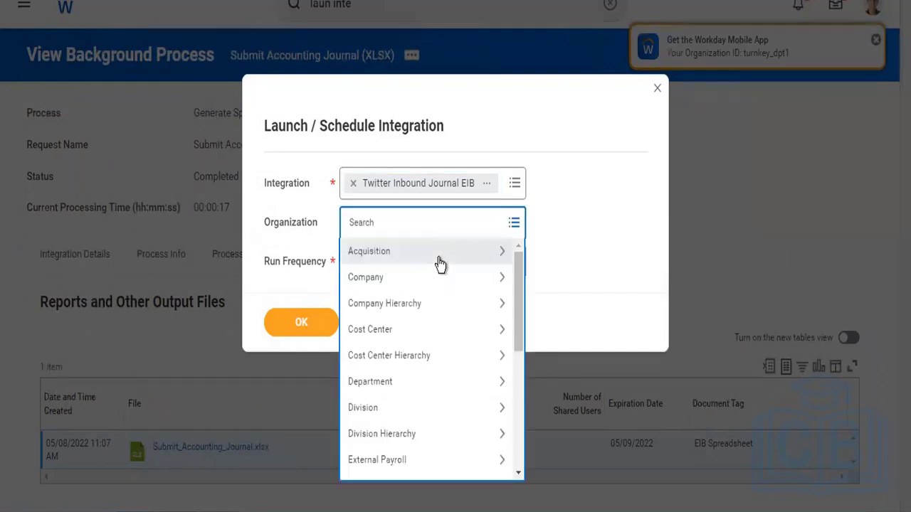
click(588, 277)
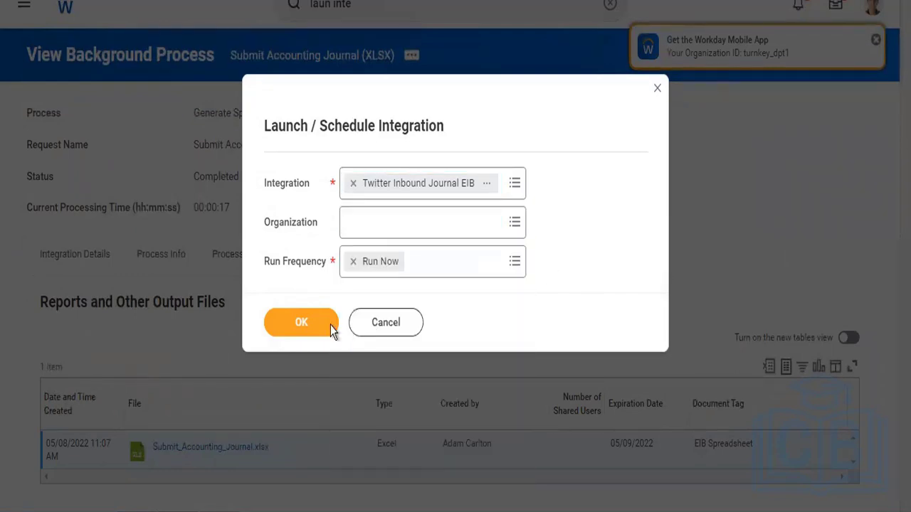
click(299, 324)
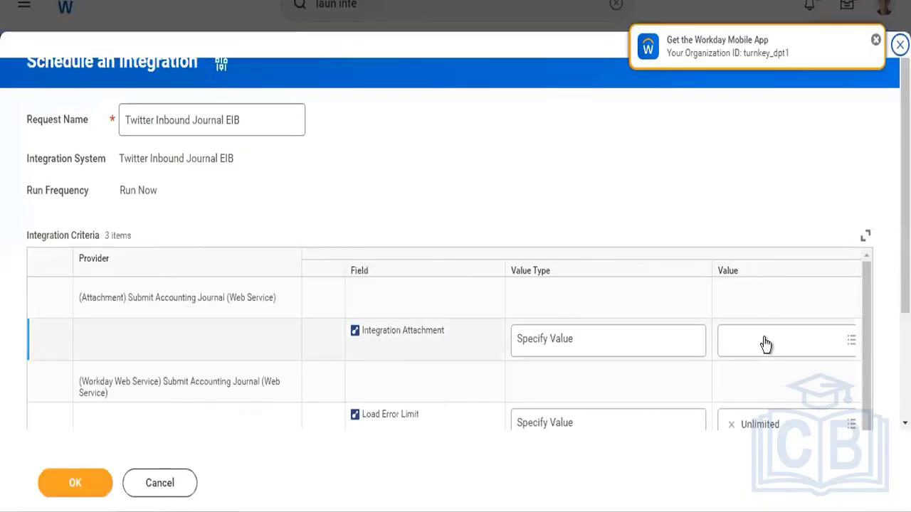
- Create an integration attachment from Submit_Accounting_Journal (4).xlsx in Downloads as the value for Integration Attachment
click(765, 344)
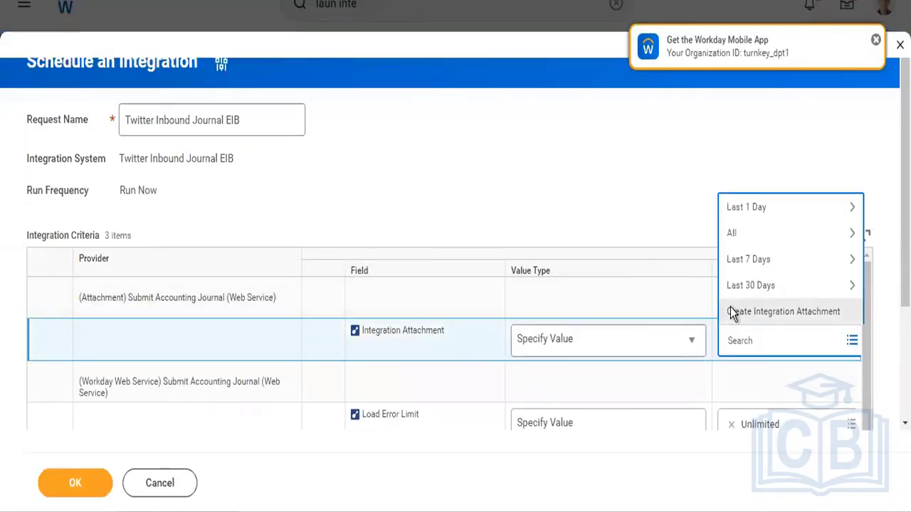
click(733, 313)
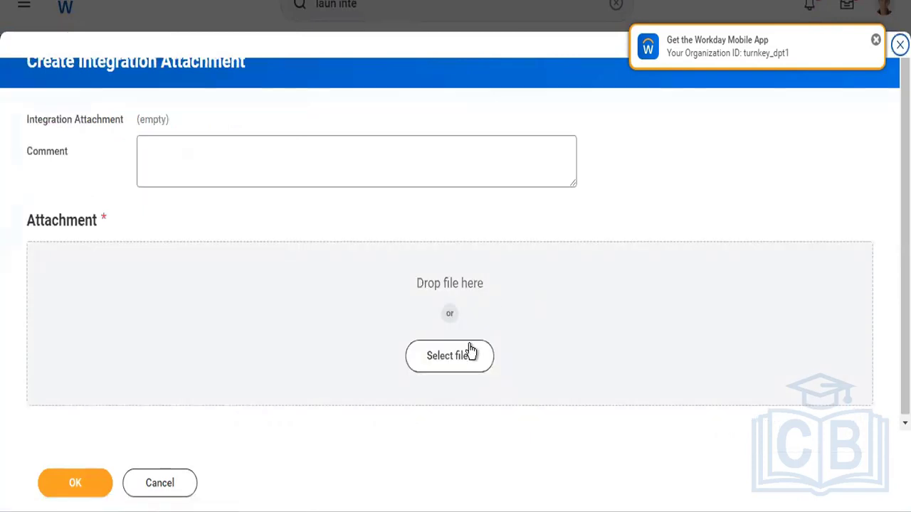
click(450, 356)
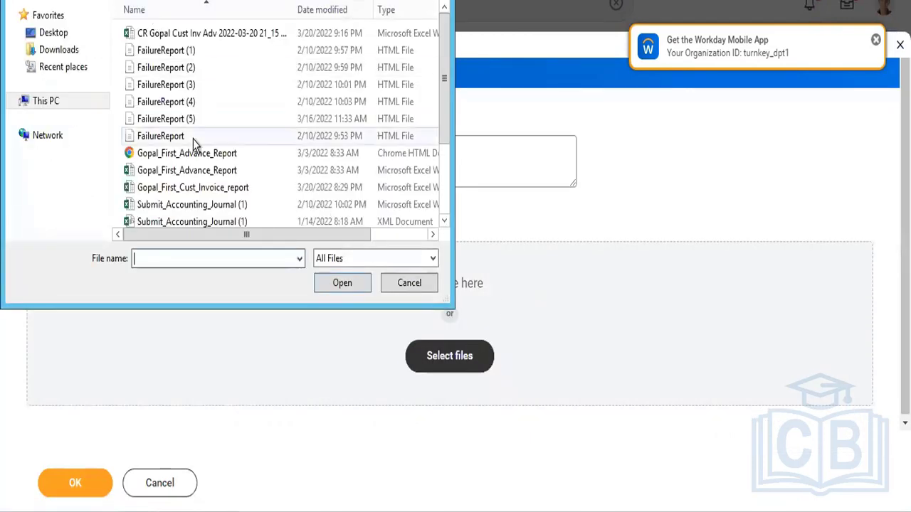
click(53, 51)
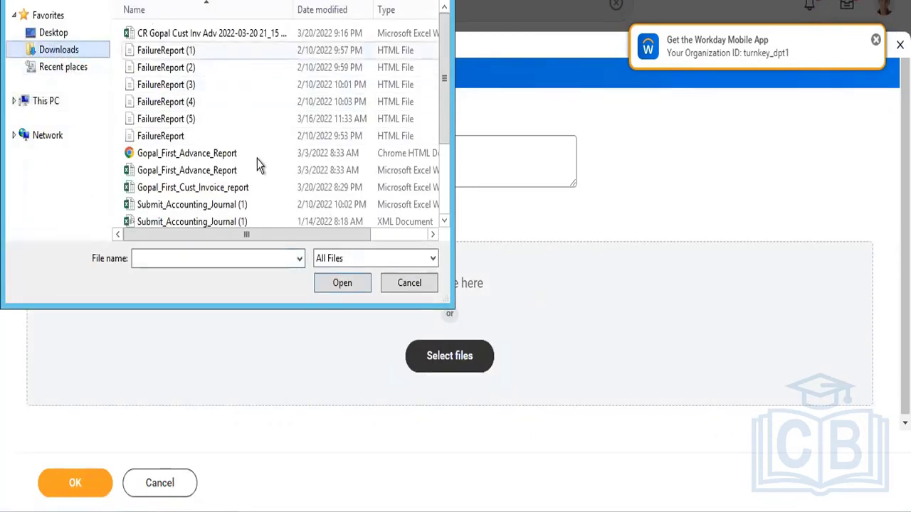
scroll(447, 178, down, 2)
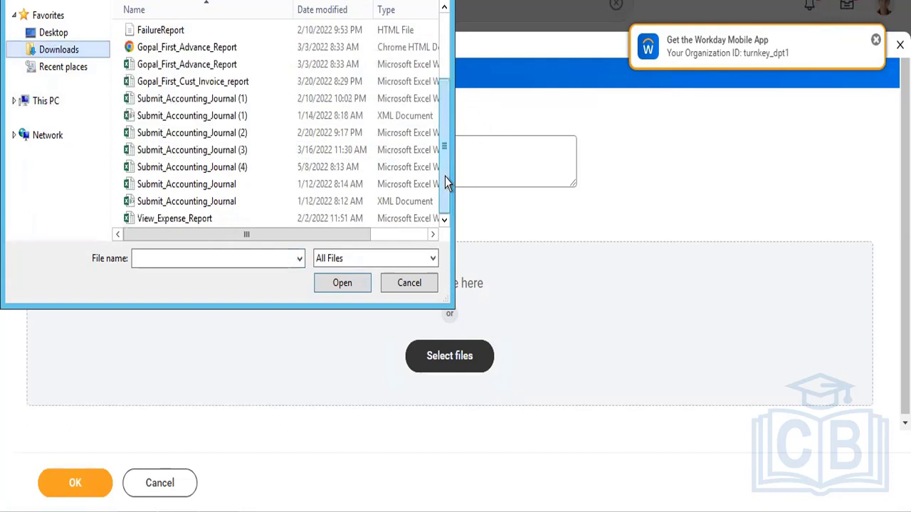
click(232, 170)
click(336, 289)
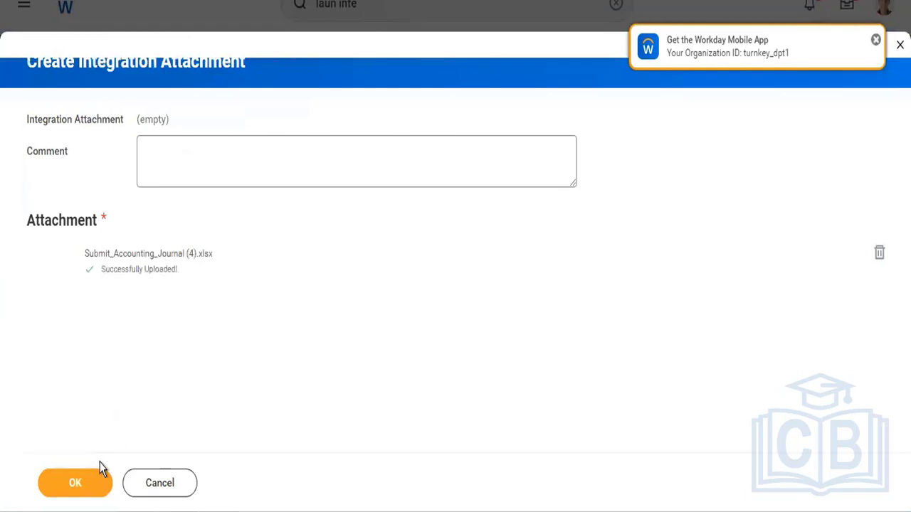
click(84, 484)
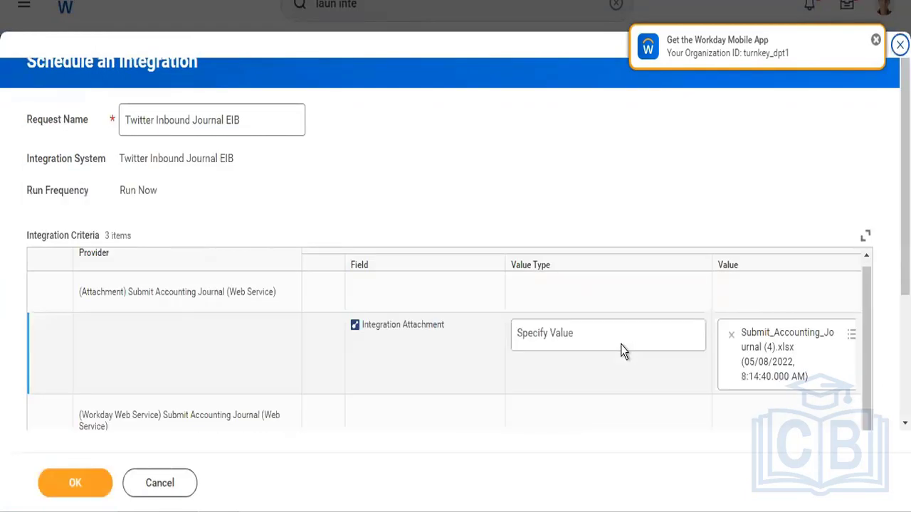
- Enable Validate Only Load in the integration criteria and launch the integration
scroll(621, 345, down, 3)
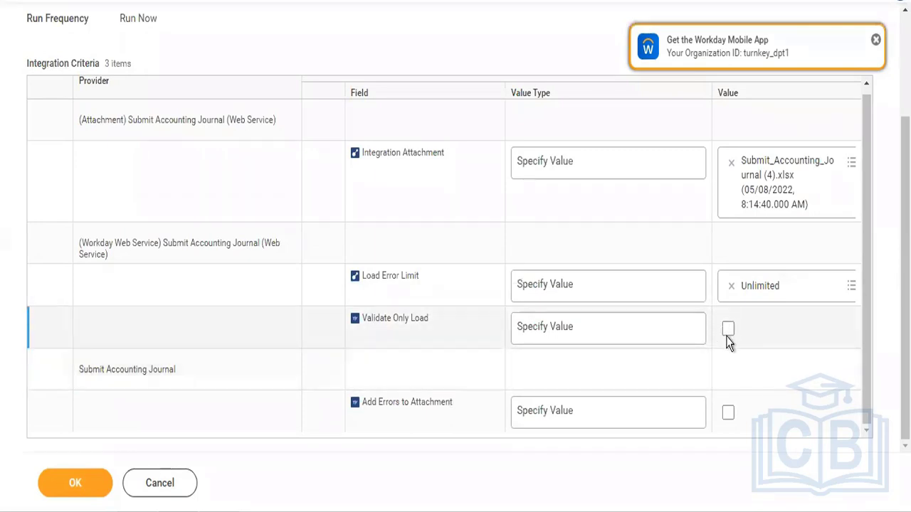
click(728, 329)
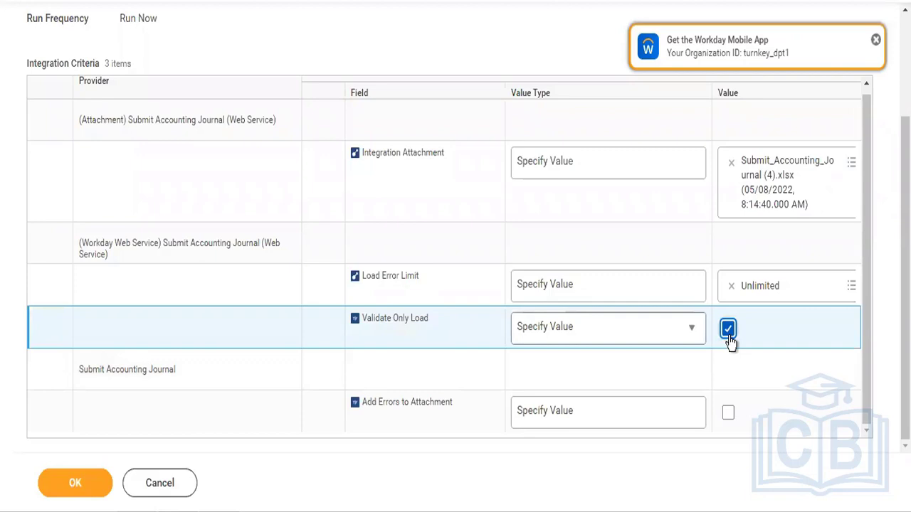
click(91, 489)
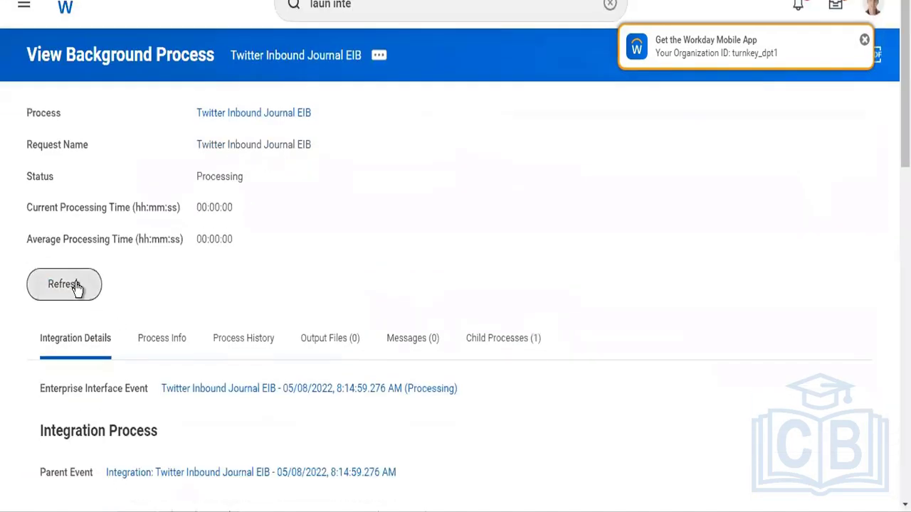
- Refresh the Twitter Inbound Journal EIB background process until it finishes processing
click(74, 286)
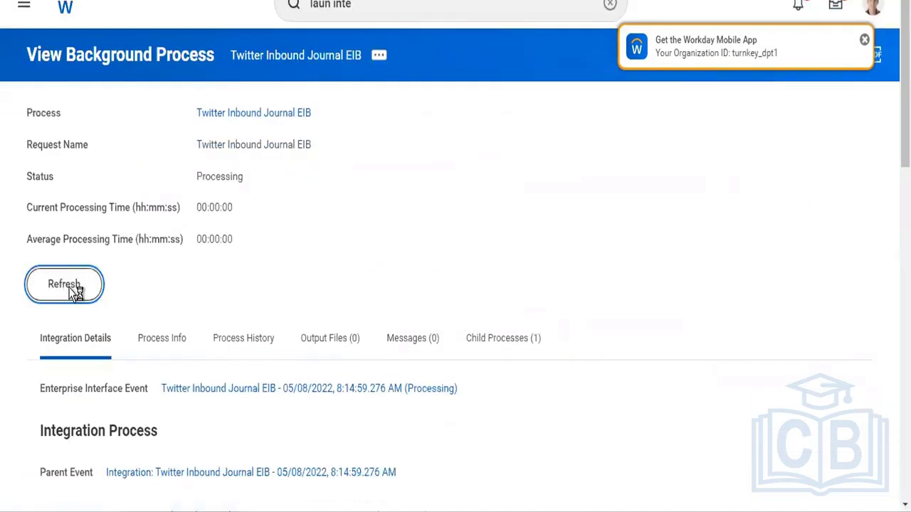
click(72, 324)
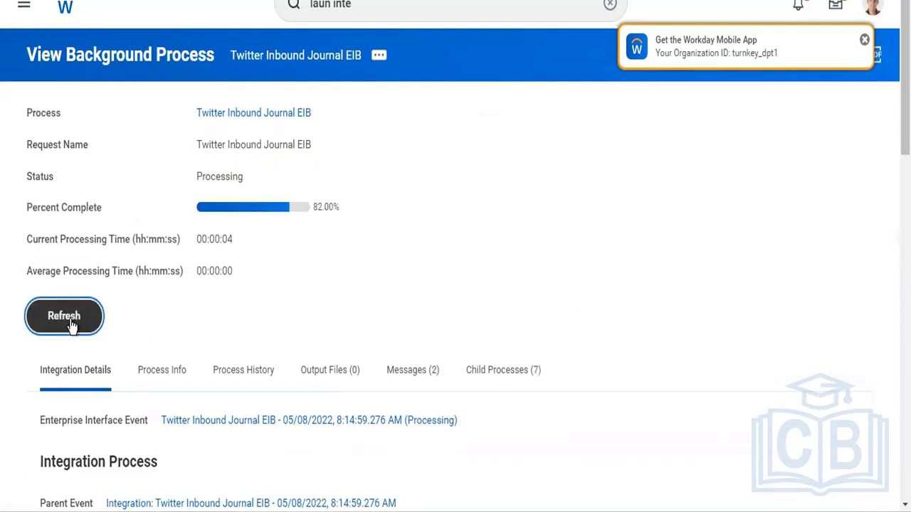
click(71, 323)
key(Return)
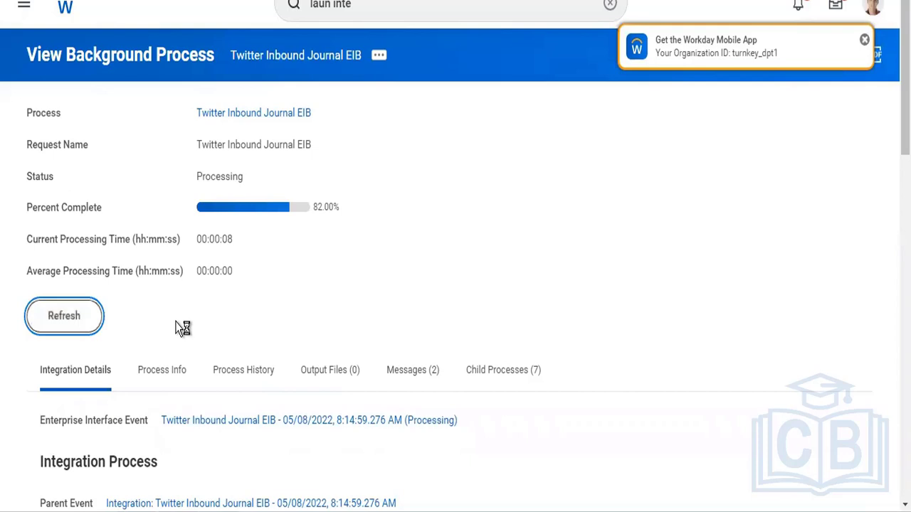
click(74, 330)
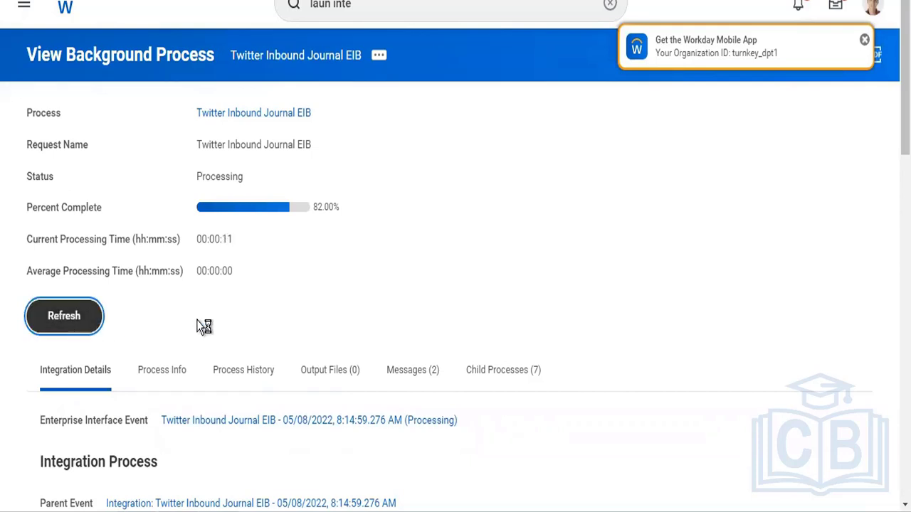
click(83, 317)
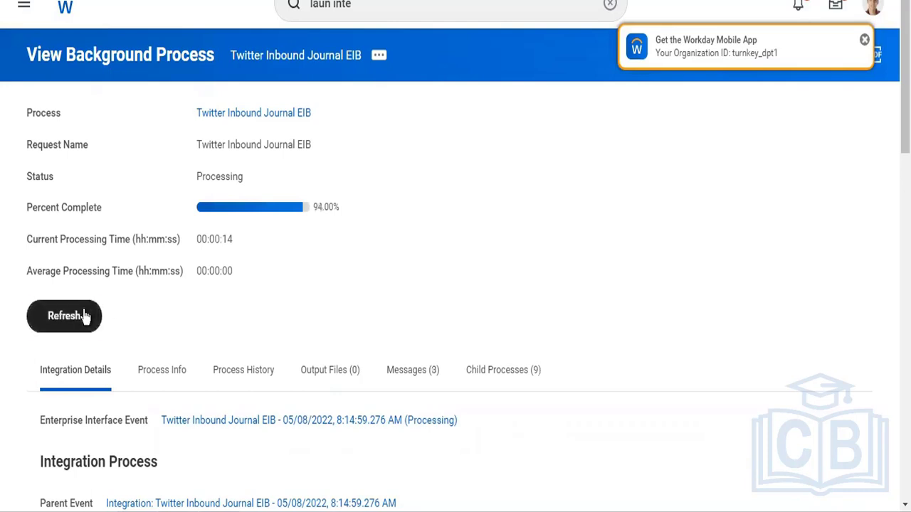
- Download FailureReport.html from the output files of the Twitter Inbound Journal EIB process
click(320, 292)
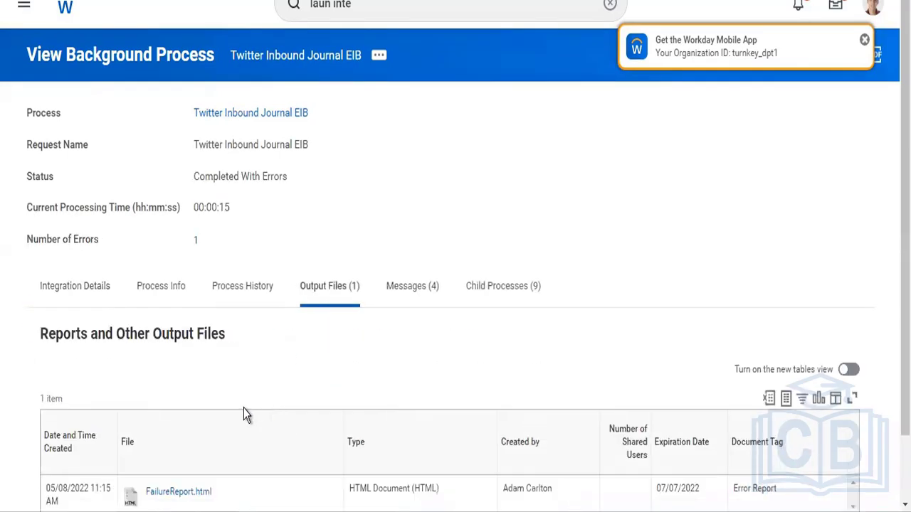
click(153, 492)
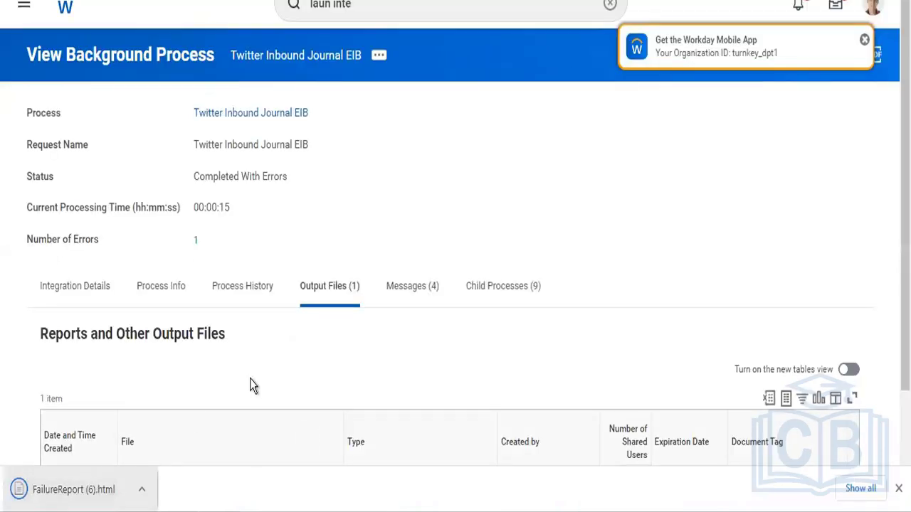
- Open the downloaded failure report, review its Error Summary, and return to the Twitter Inbound Journal EIB background process
click(468, 291)
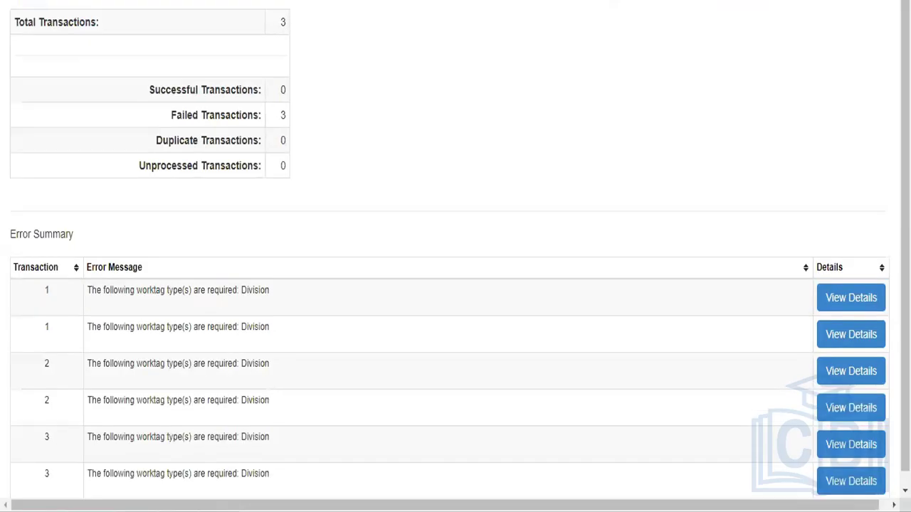
right_click(748, 1)
click(768, 129)
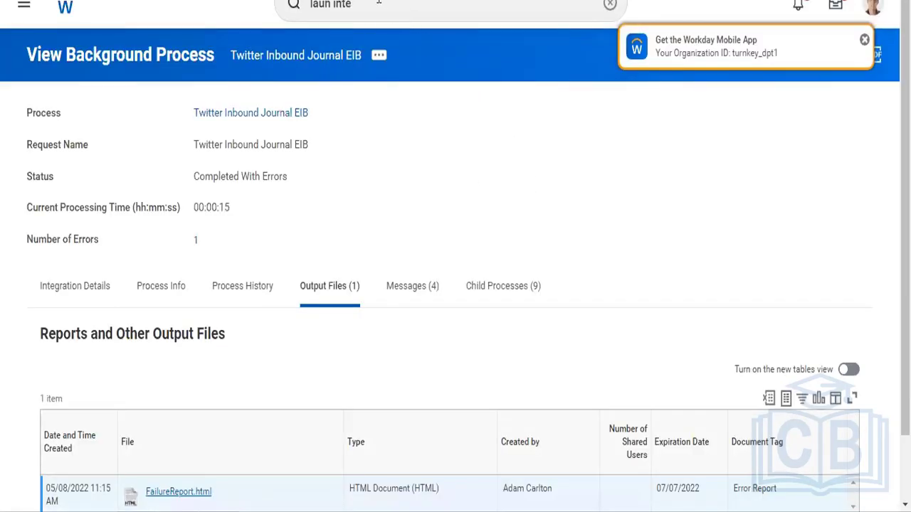
- Search for the Maintain Worktag Usage report and open it
click(378, 3)
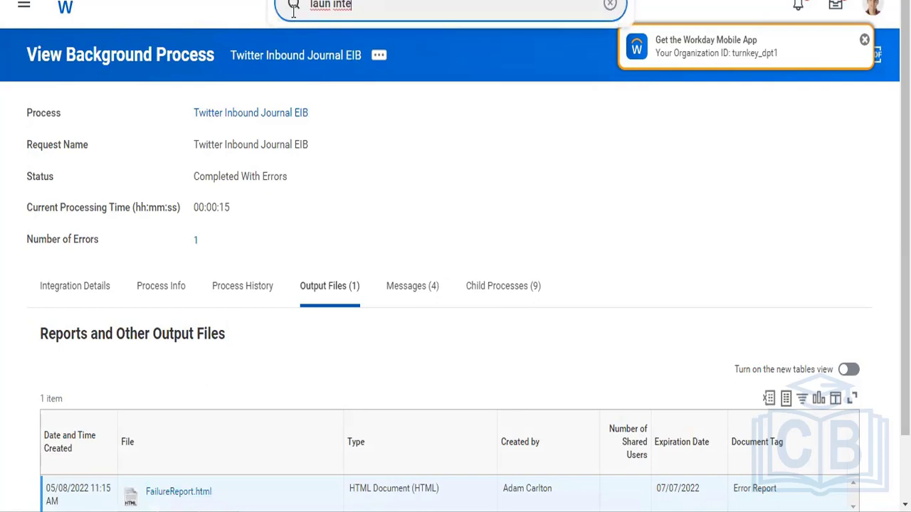
text(mai work)
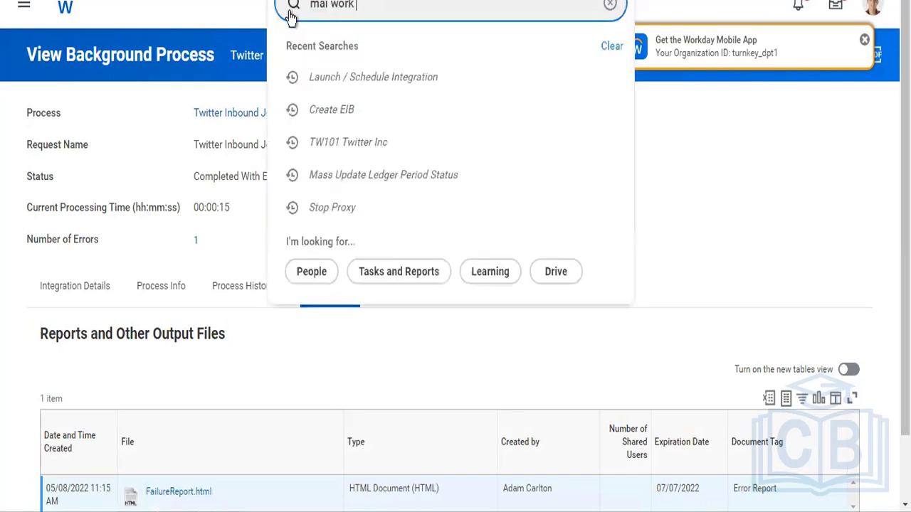
text( usage)
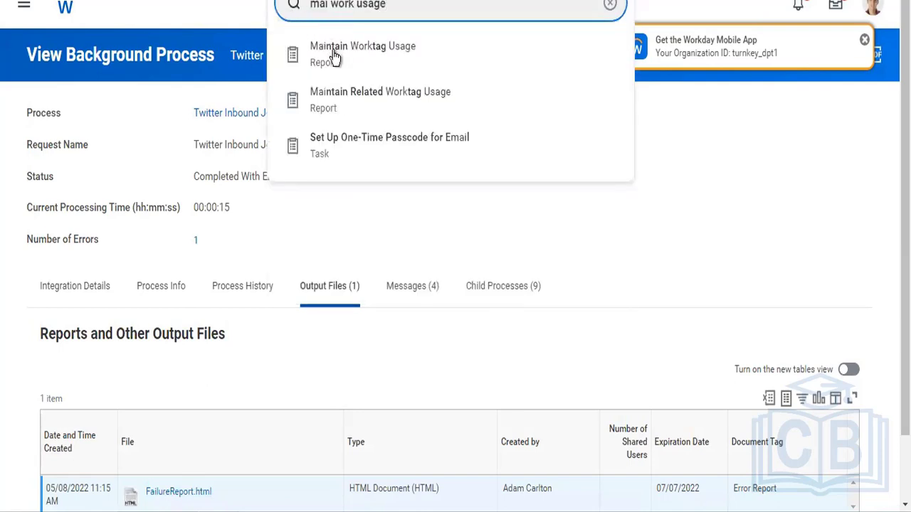
click(334, 55)
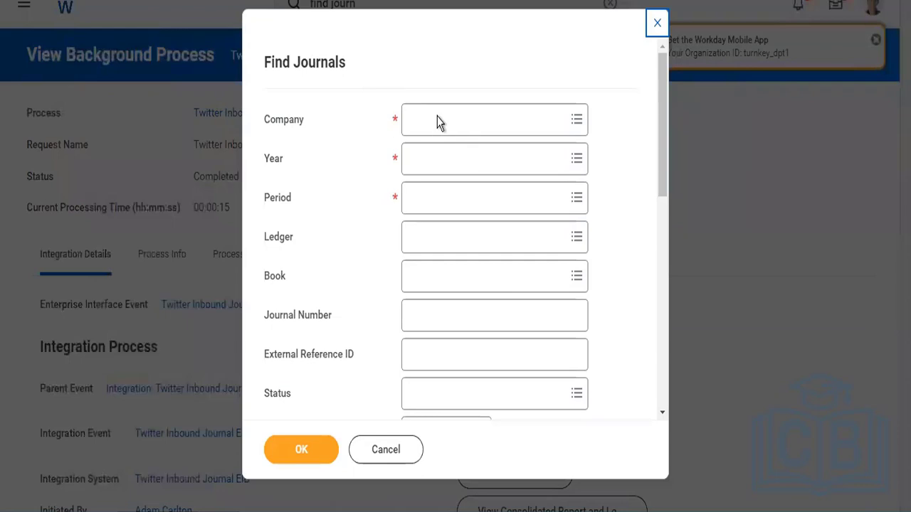
- Set the Find Journals company to TW101 Twitter Inc and the year to 2022
click(438, 119)
text(twitter)
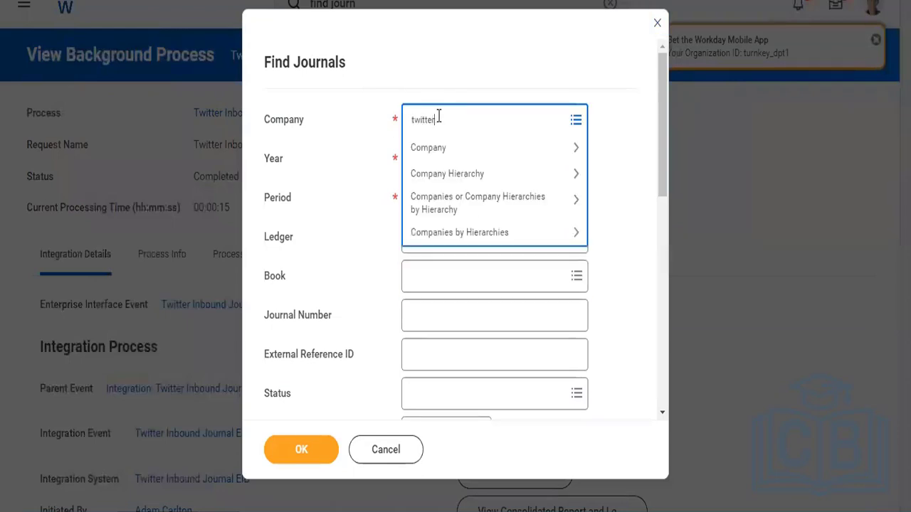
key(Return)
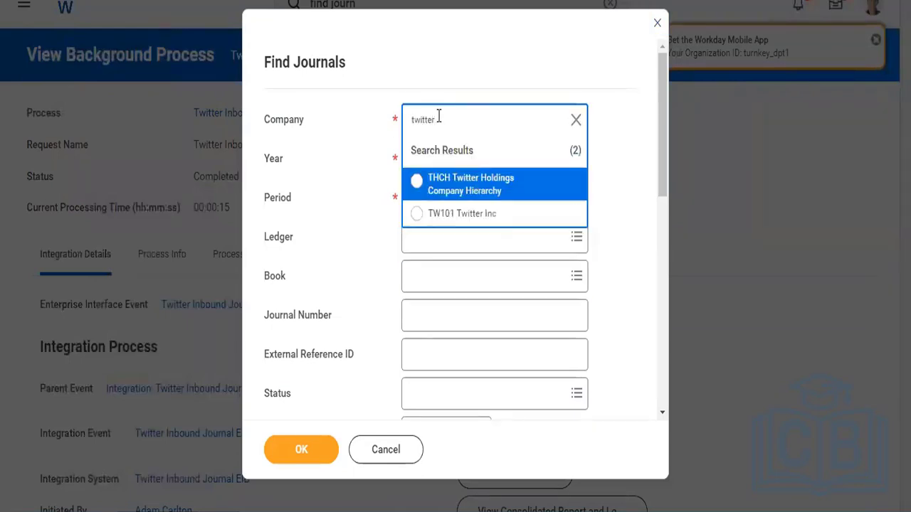
click(440, 217)
click(433, 162)
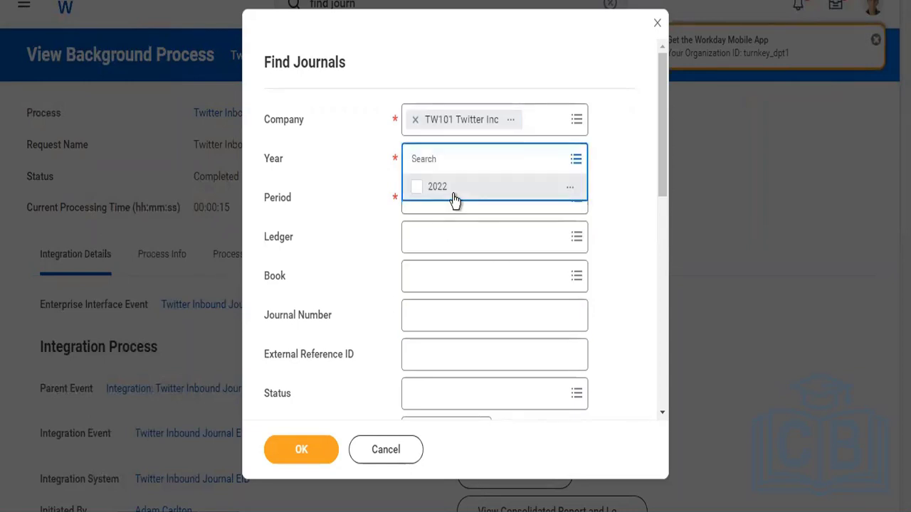
click(436, 191)
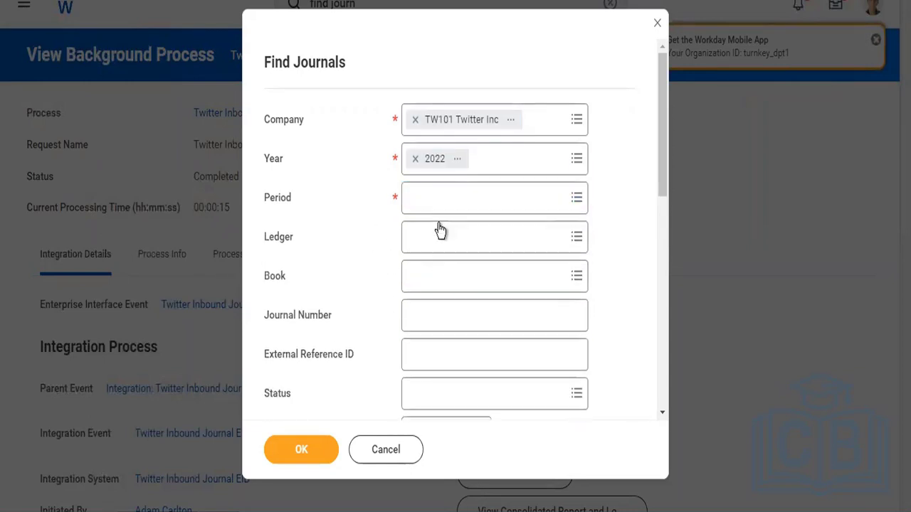
- Choose May as the period, run the journal search, and check the Memo values of the last journals listed
click(443, 204)
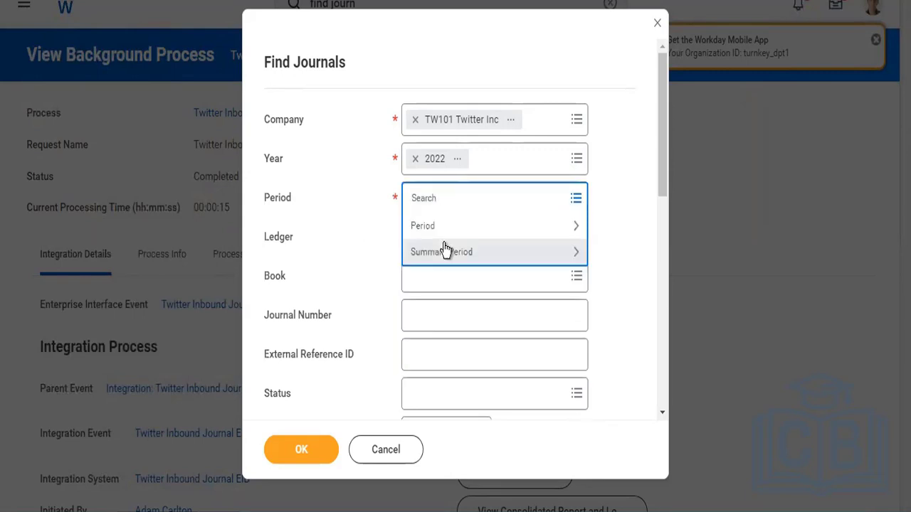
click(442, 228)
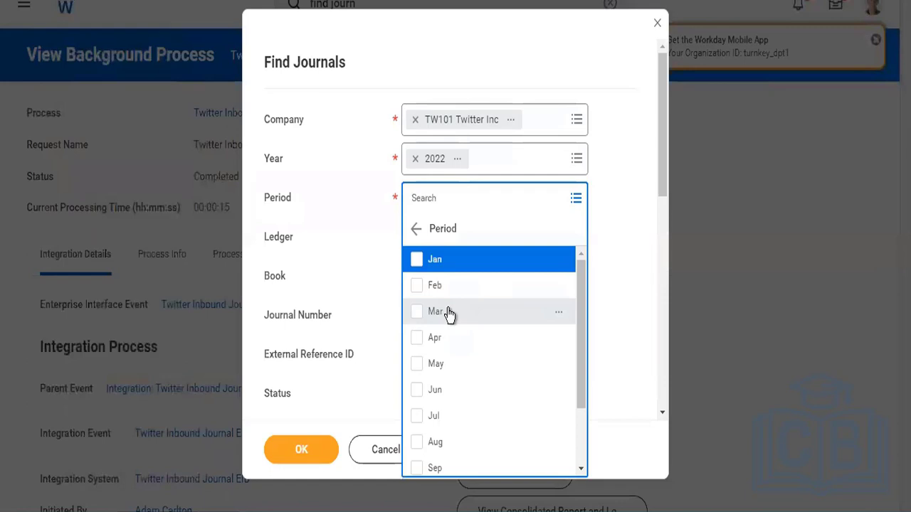
click(441, 365)
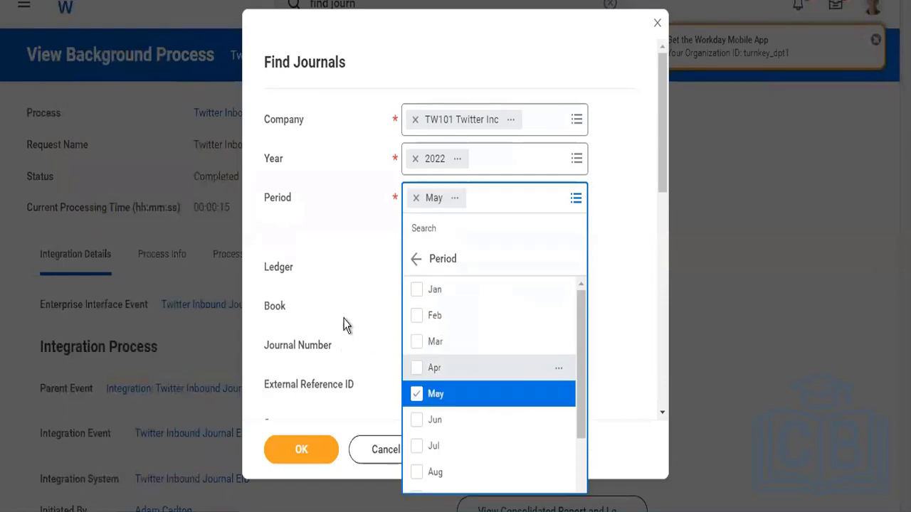
click(296, 453)
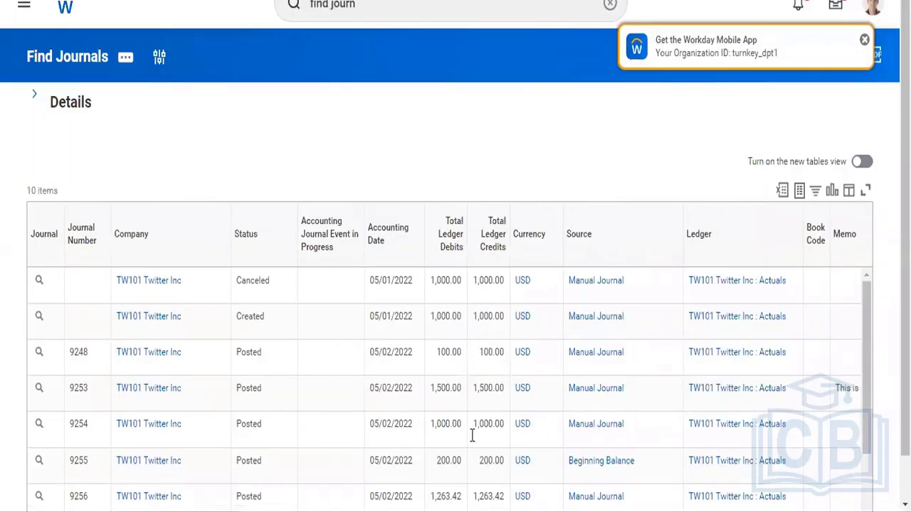
scroll(707, 496, down, 1)
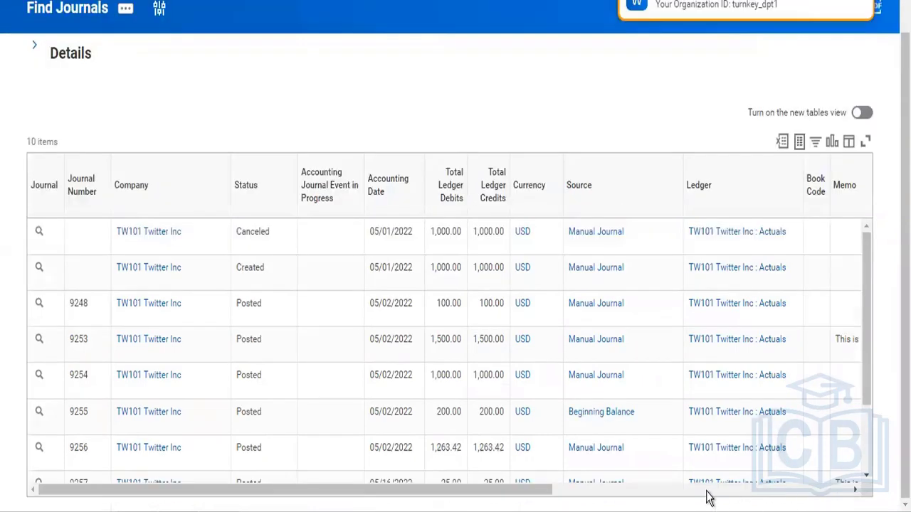
scroll(650, 406, down, 3)
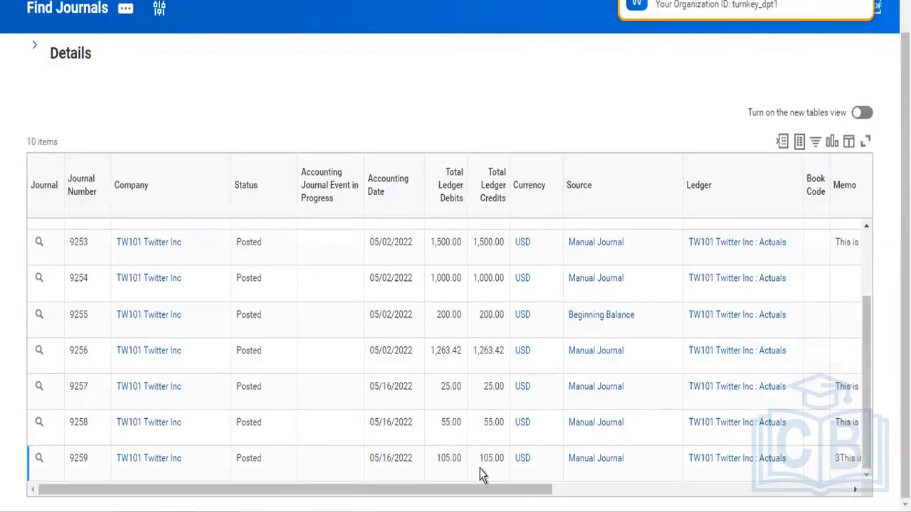
drag(534, 494, 649, 506)
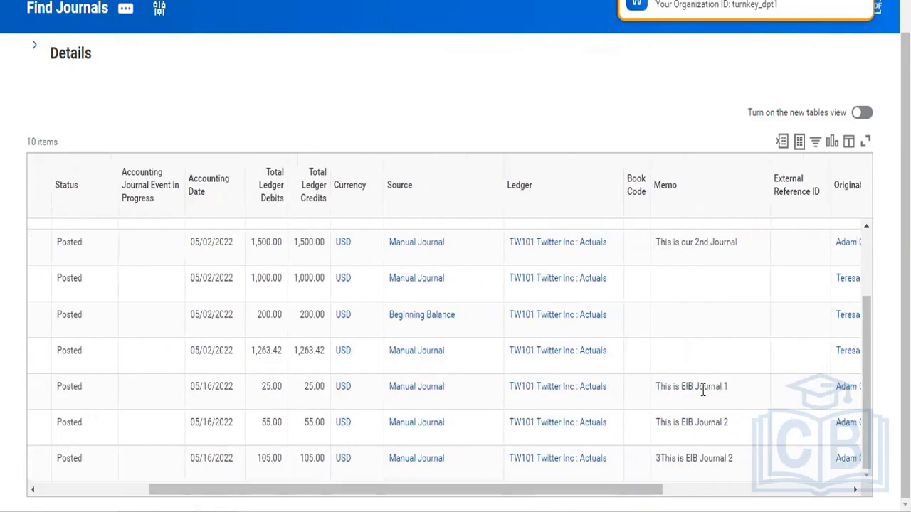